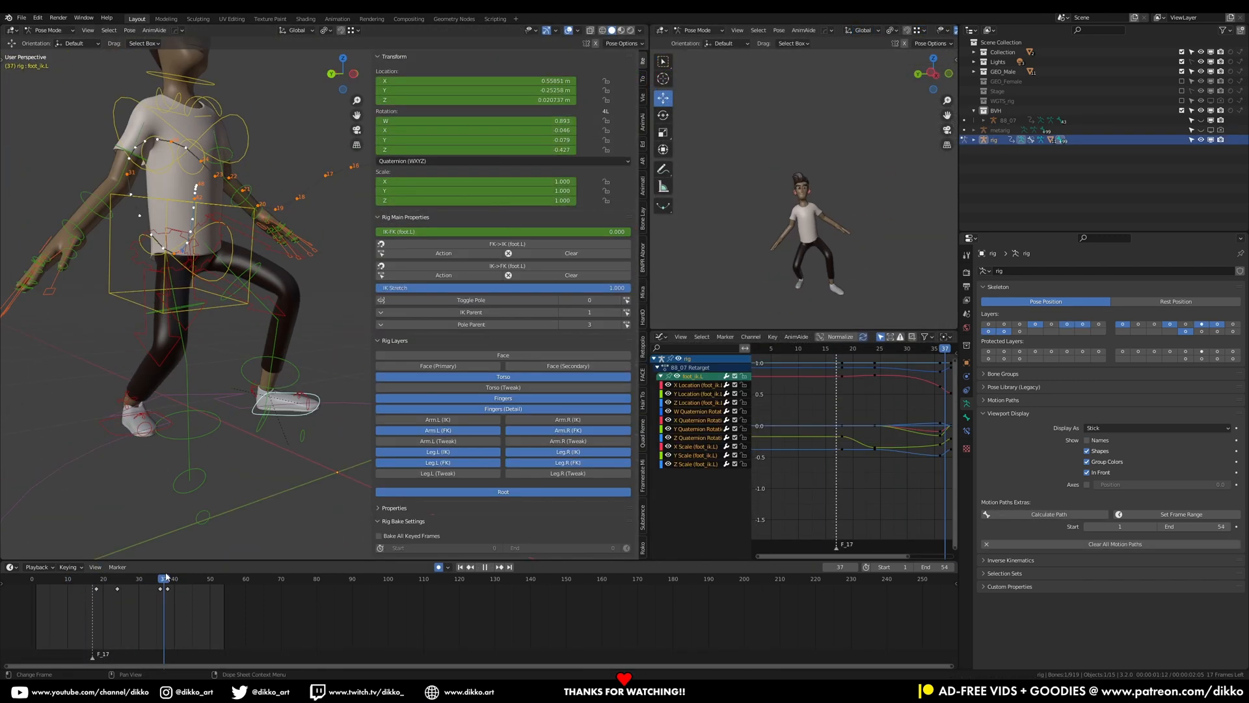
Scrub and play back the timelines to preview existing character animations
{"action": "left_click_drag", "start_coordinate": [166, 577], "coordinate": [161, 578]}
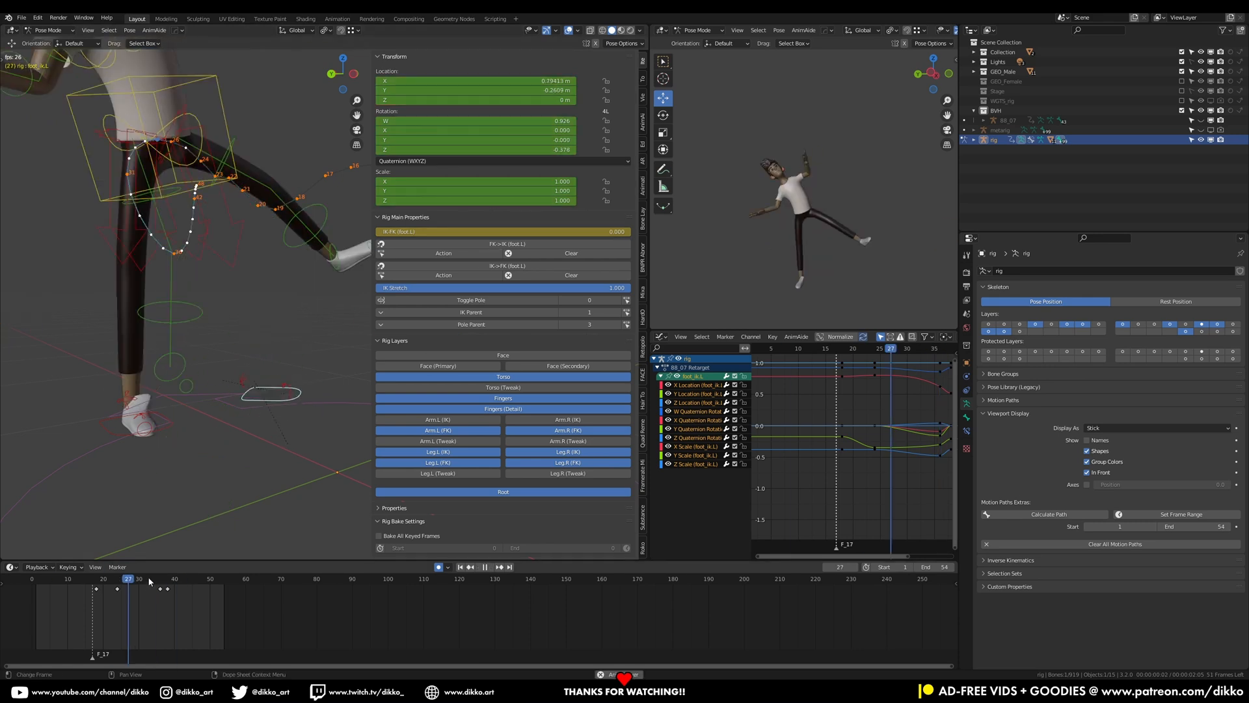
{"action": "left_click_drag", "start_coordinate": [150, 581], "coordinate": [97, 581]}
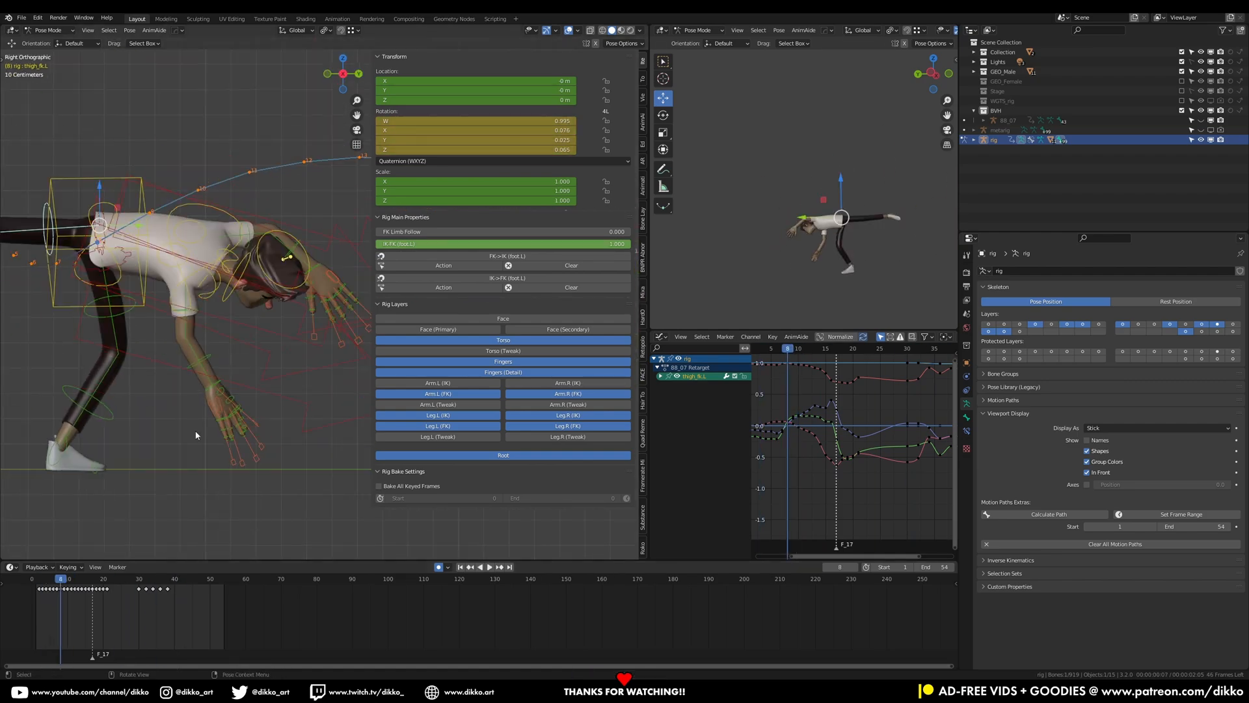
{"action": "left_click", "coordinate": [286, 257]}
{"action": "key", "text": "r"}
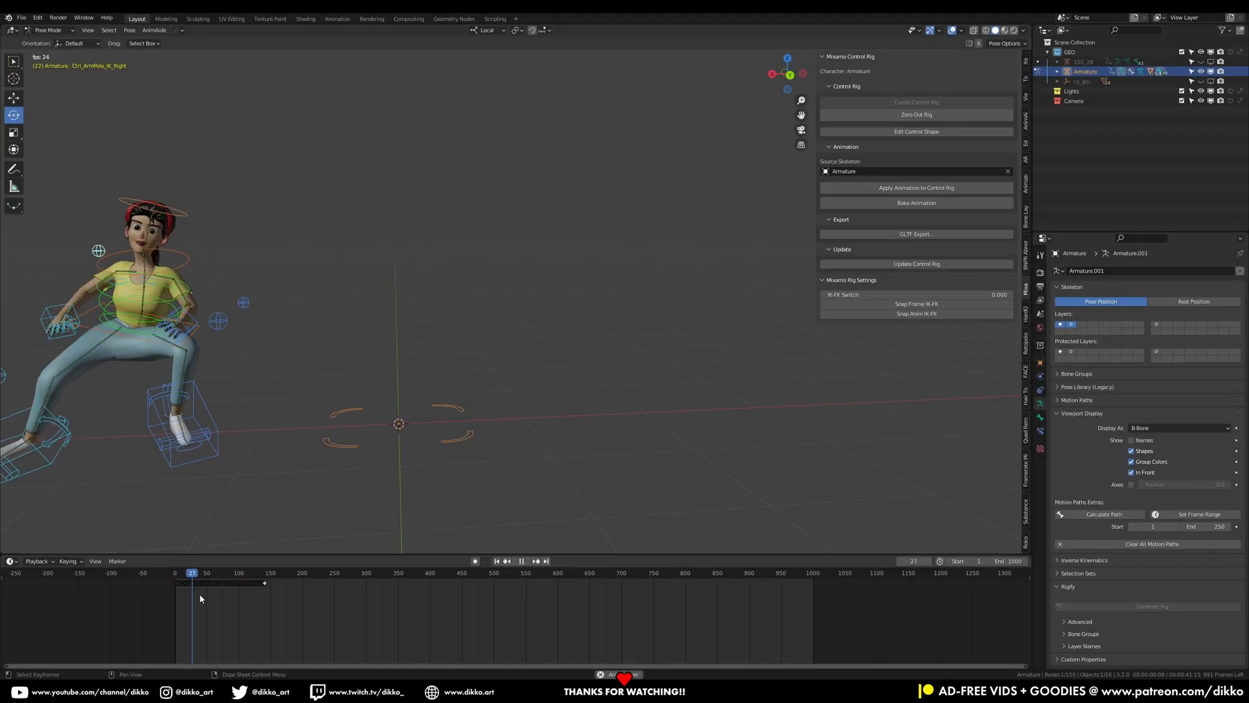
{"action": "left_click", "coordinate": [234, 575]}
{"action": "left_click_drag", "start_coordinate": [238, 579], "coordinate": [204, 596]}
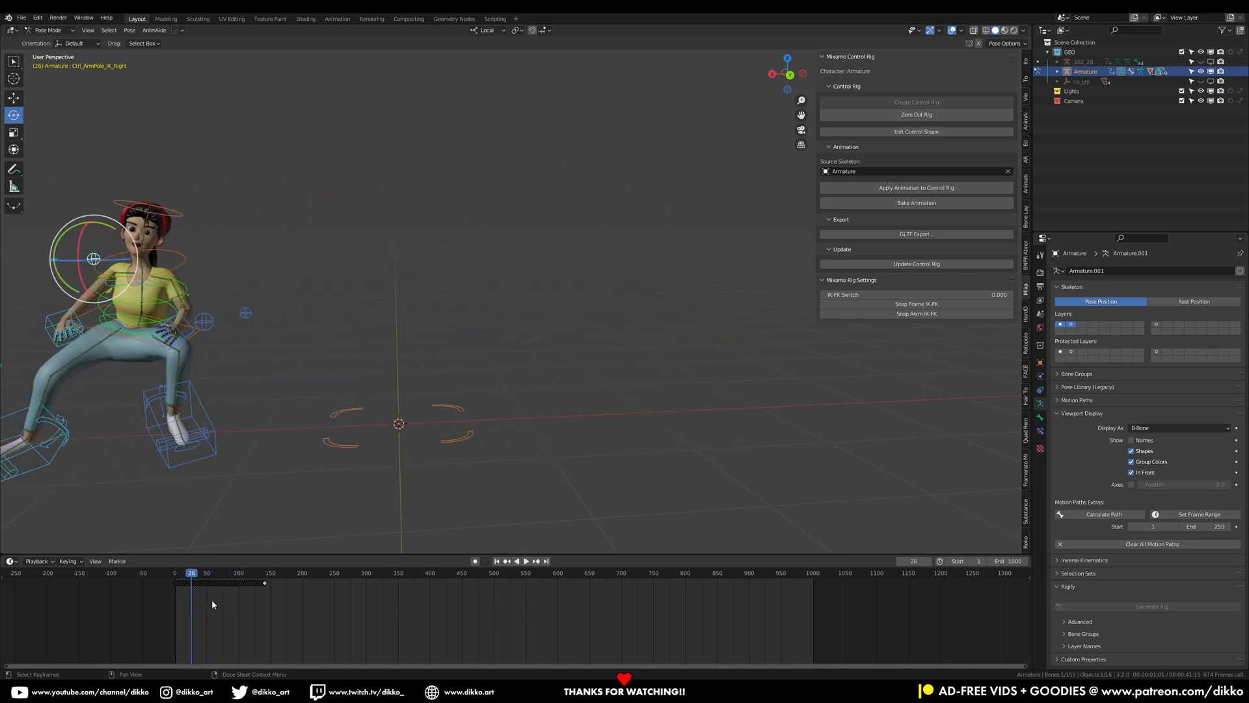
{"action": "key", "text": "space"}
{"action": "key", "text": "space"}
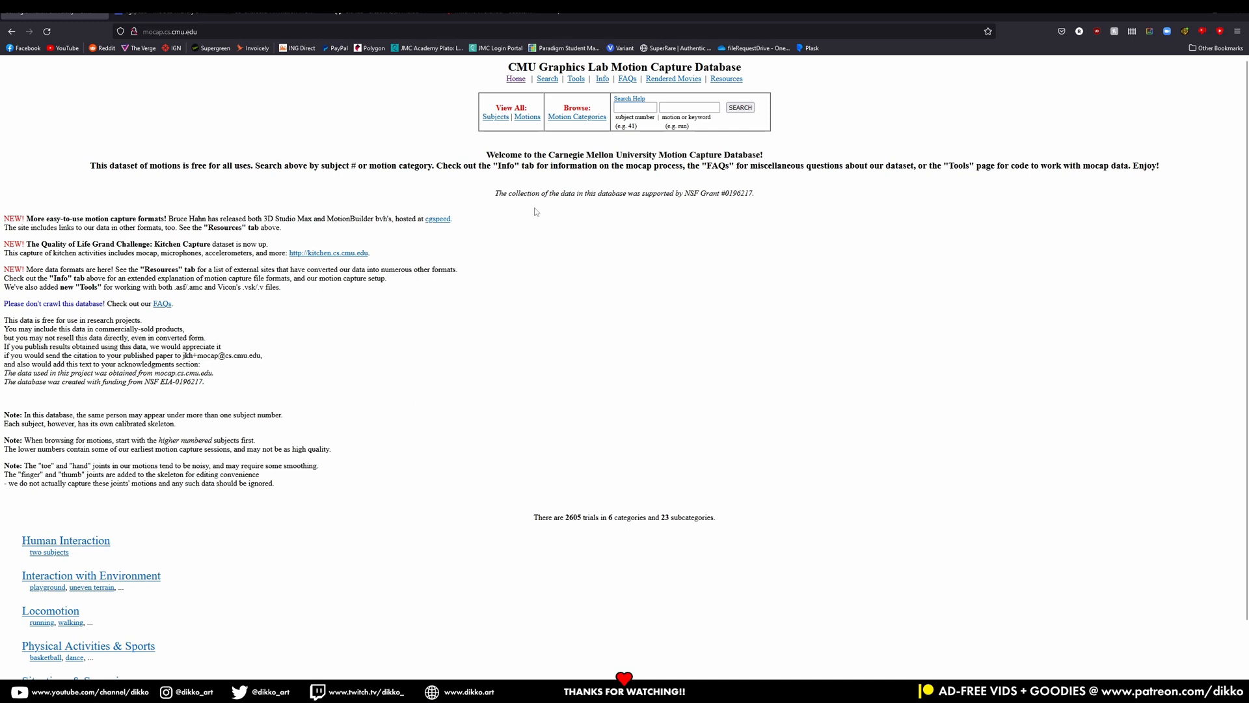
Browse the CMU motion capture FAQ, the cgspeed BVH download page, the Rokoko Blender page and the AnimAide repository
{"action": "left_click", "coordinate": [627, 79]}
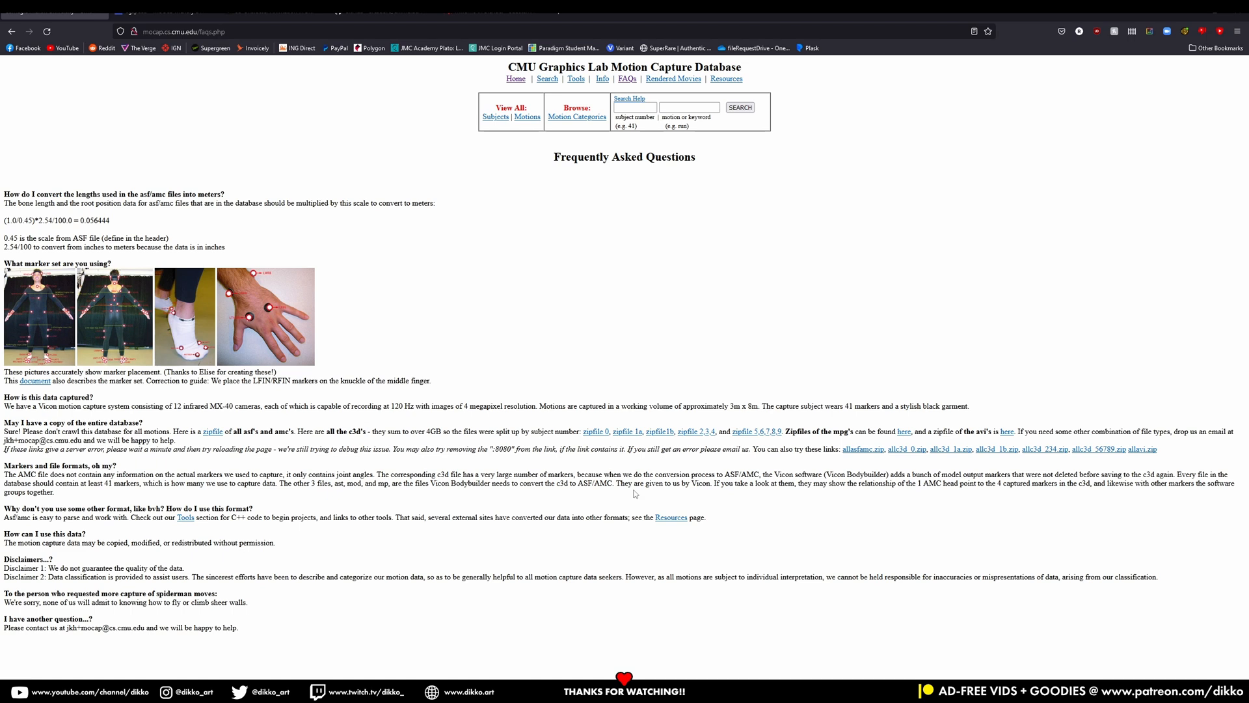
{"action": "left_click", "coordinate": [206, 13]}
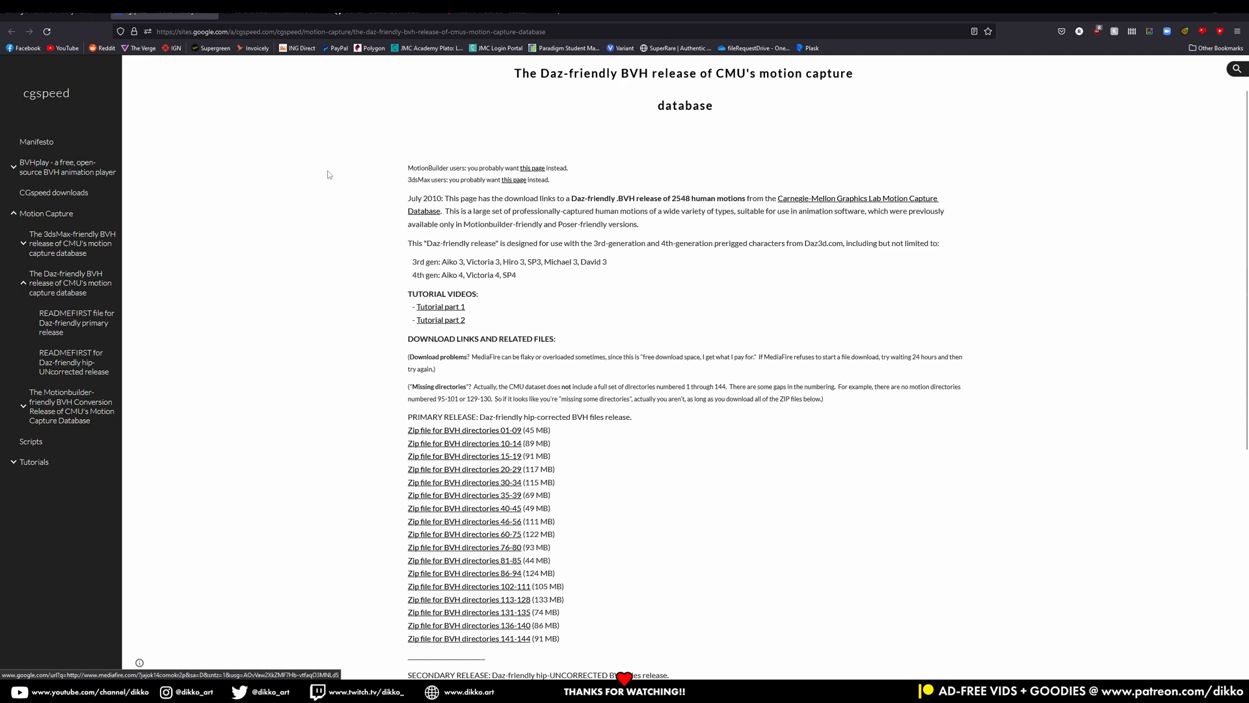
{"action": "left_click", "coordinate": [279, 15]}
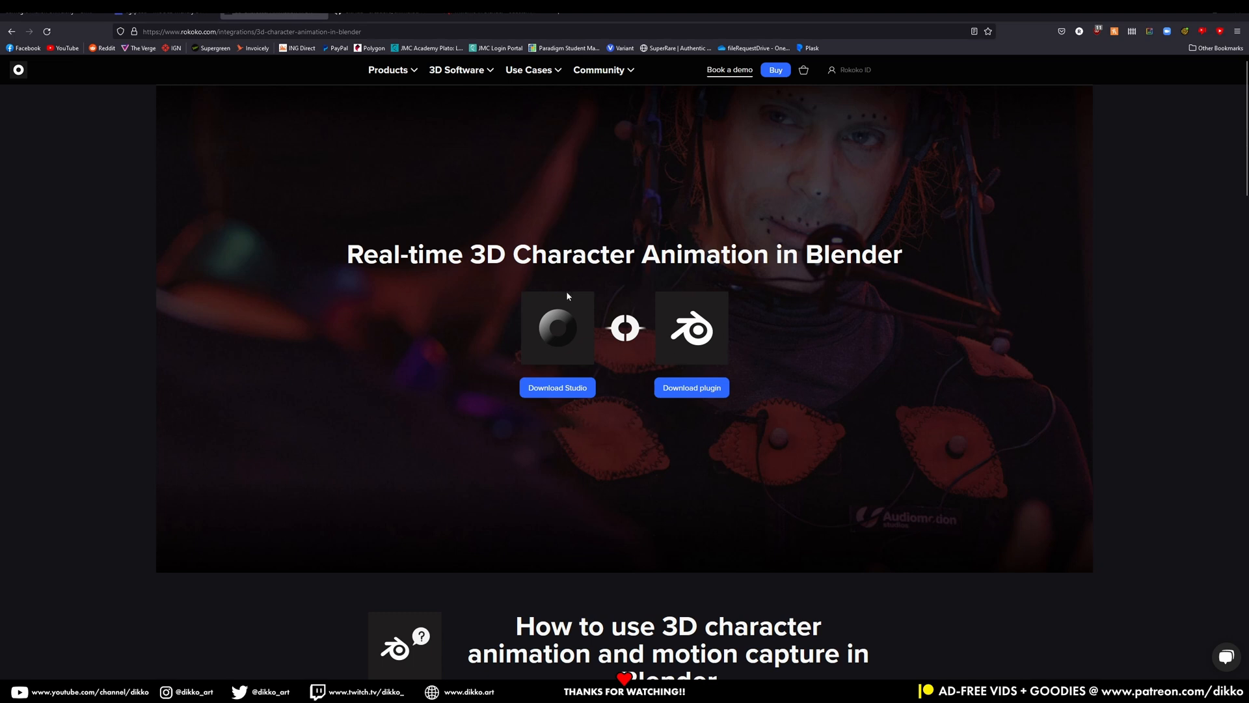
{"action": "left_click", "coordinate": [403, 15]}
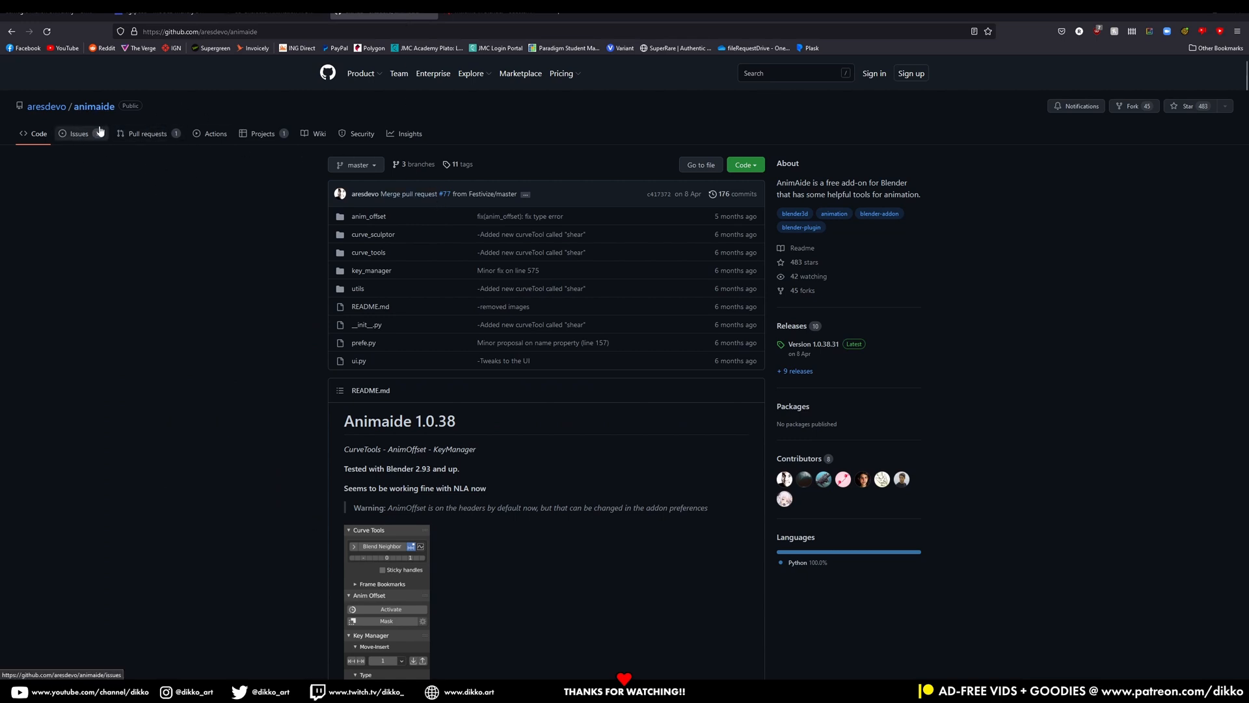
{"action": "scroll", "coordinate": [453, 520], "scroll_direction": "down", "scroll_amount": 3}
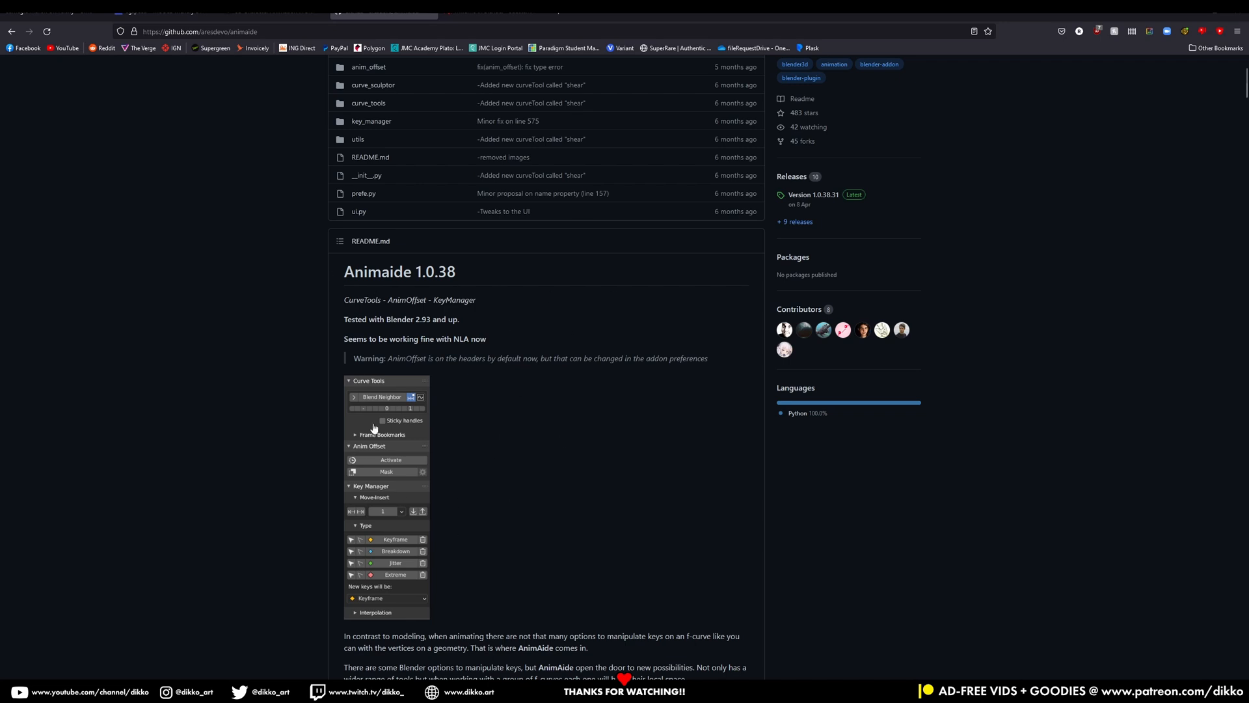
{"action": "scroll", "coordinate": [368, 449], "scroll_direction": "up", "scroll_amount": 3}
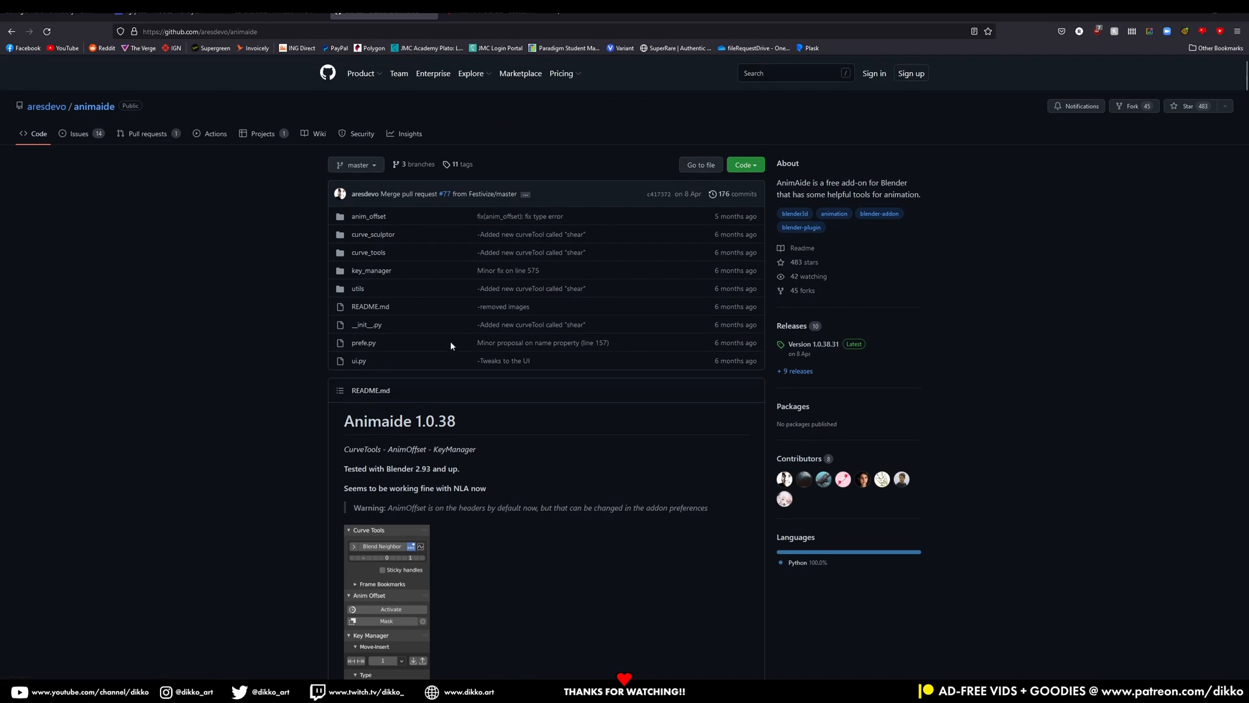
{"action": "left_click", "coordinate": [497, 14]}
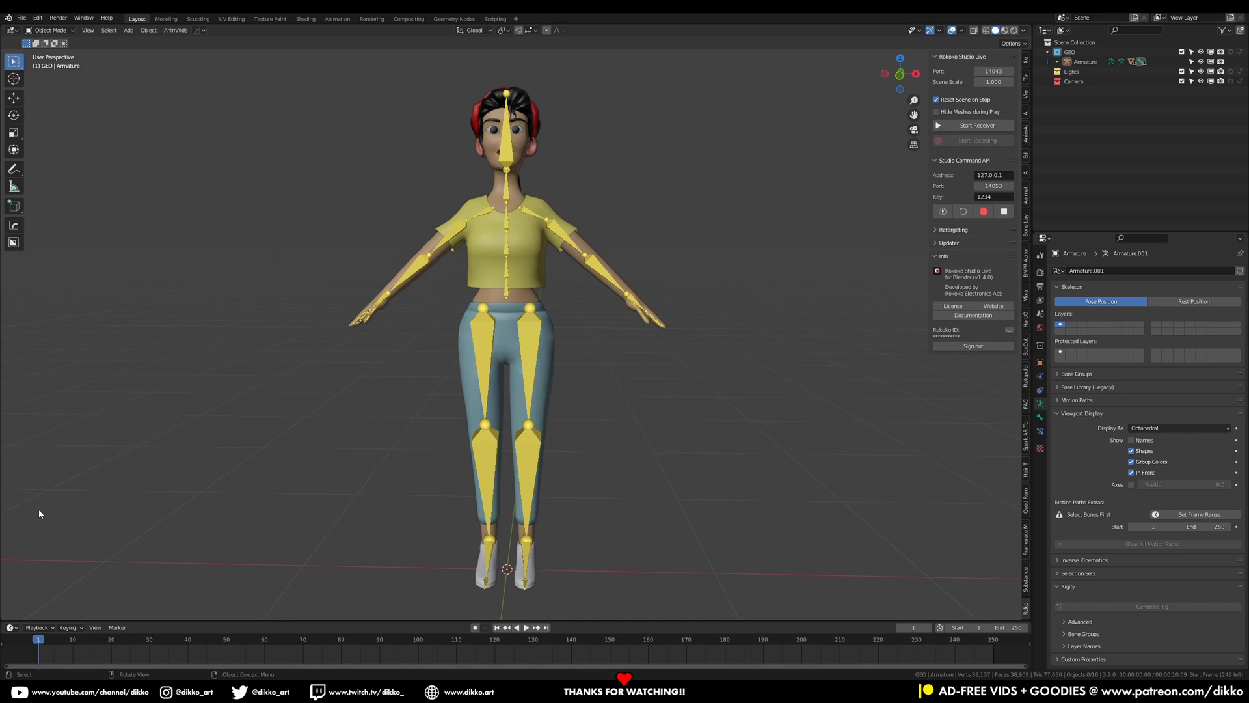
Import the motion capture file 102_29.bvh from the CMU BVH cmuconvert-daz-102-111 folder 102 on drive G
{"action": "left_click", "coordinate": [21, 18]}
{"action": "left_click", "coordinate": [22, 17]}
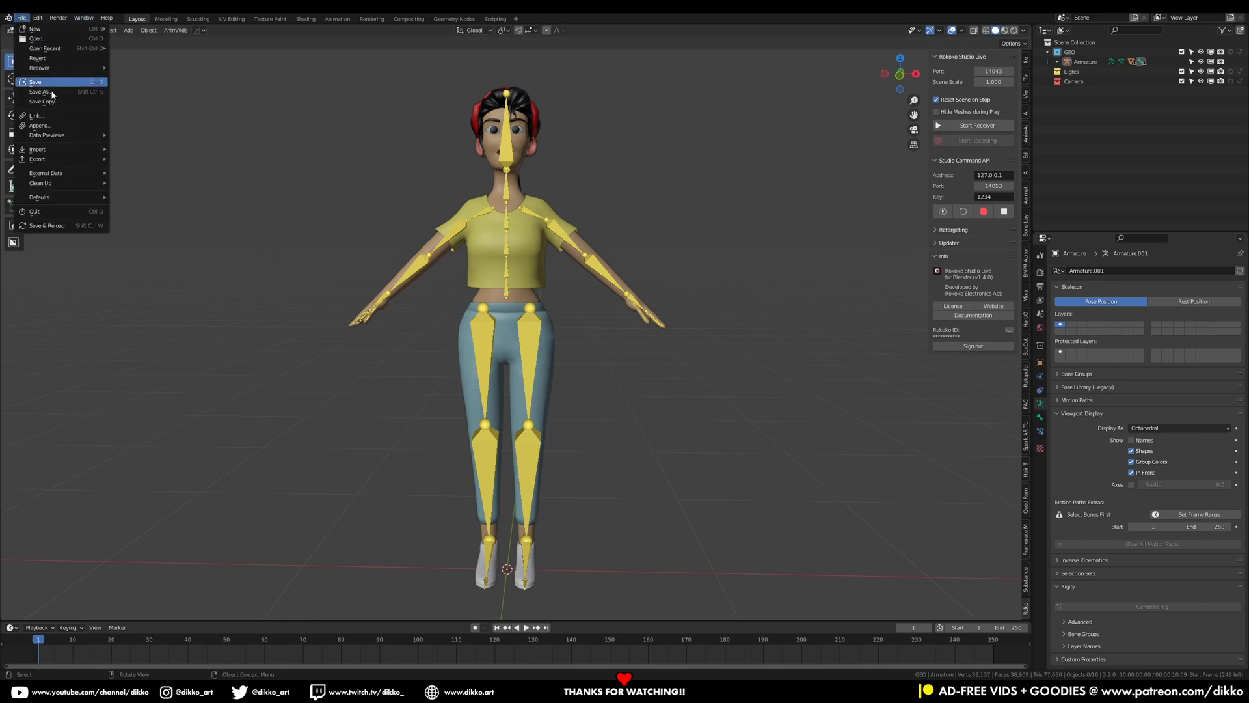
{"action": "mouse_move", "coordinate": [78, 150]}
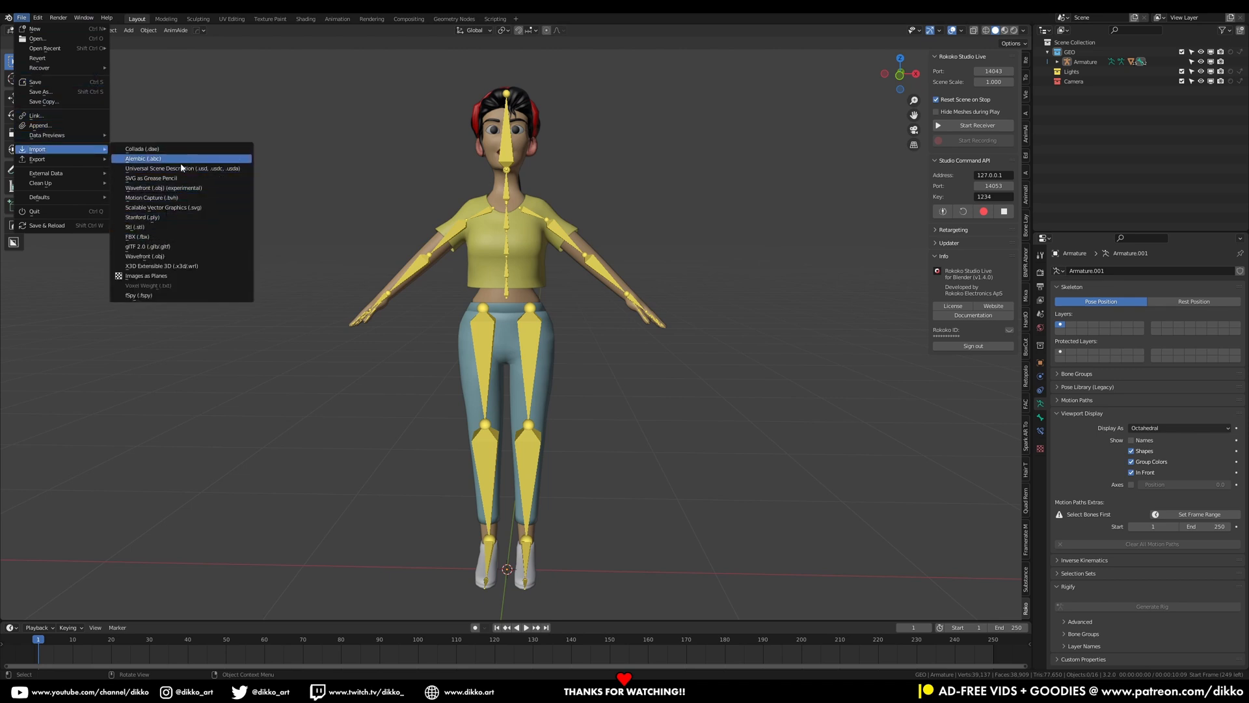
{"action": "left_click", "coordinate": [184, 198]}
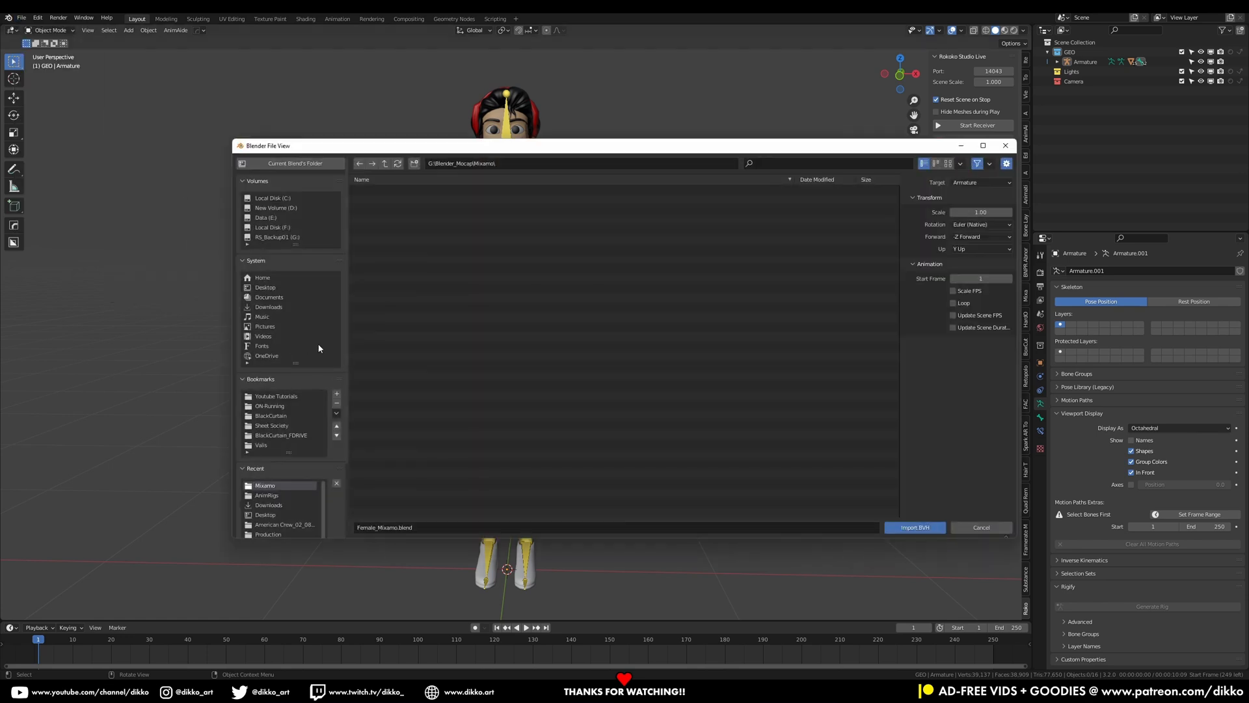
{"action": "left_click", "coordinate": [290, 238]}
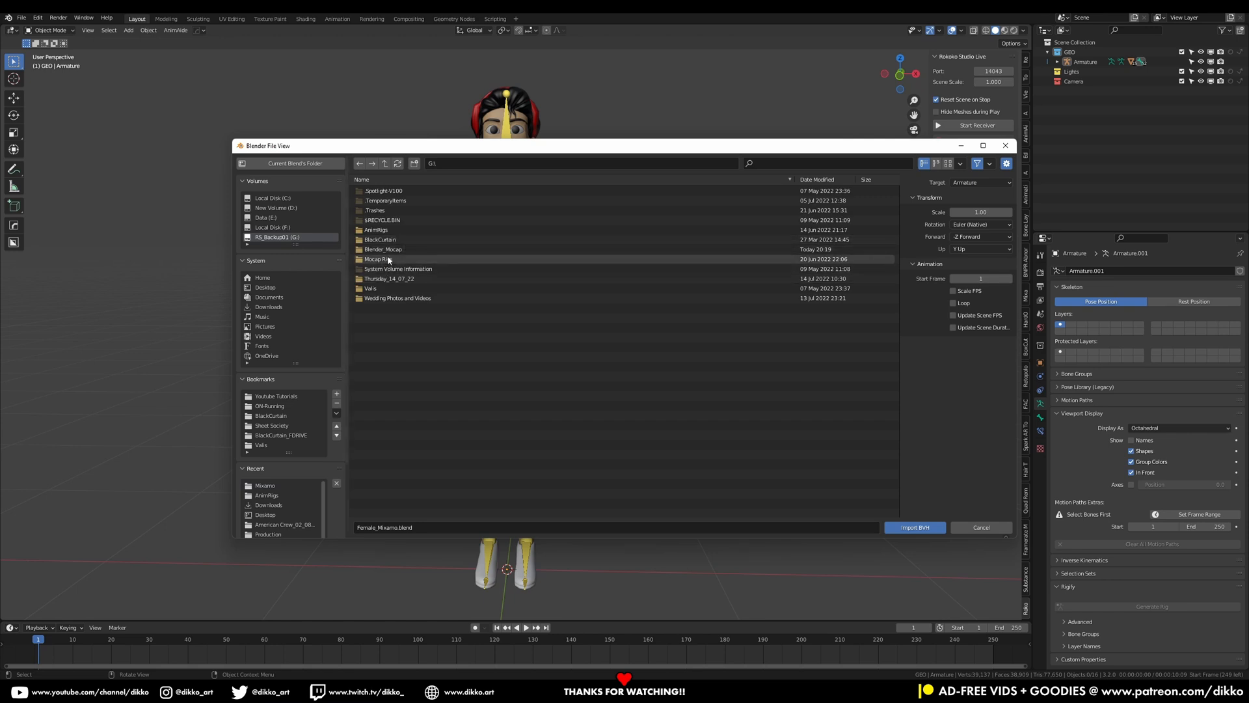
{"action": "double_click", "coordinate": [385, 258]}
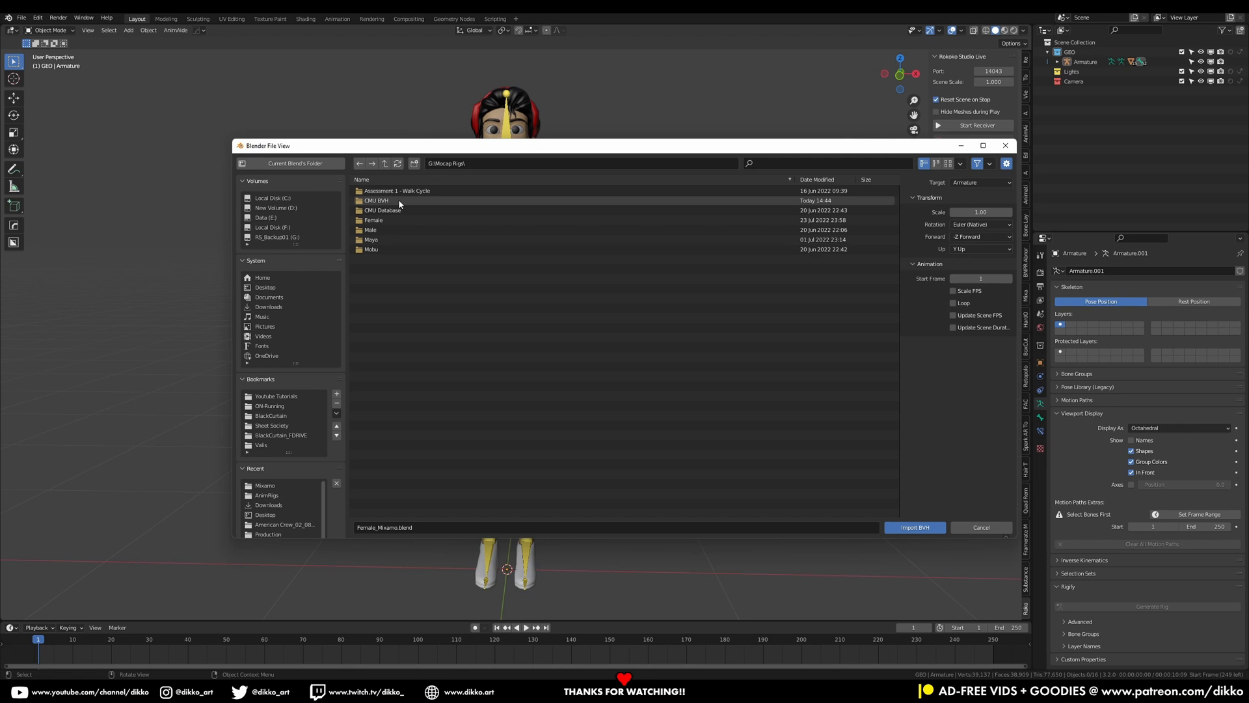
{"action": "double_click", "coordinate": [399, 201]}
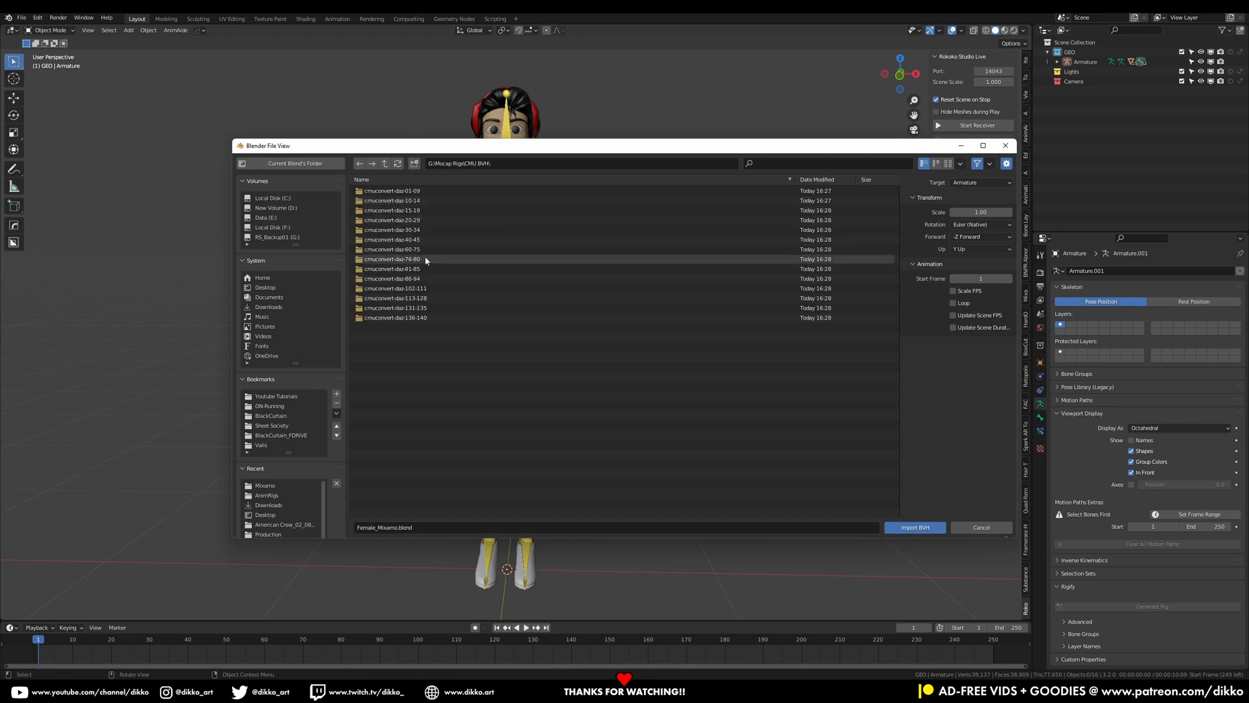
{"action": "double_click", "coordinate": [396, 288]}
{"action": "double_click", "coordinate": [370, 190]}
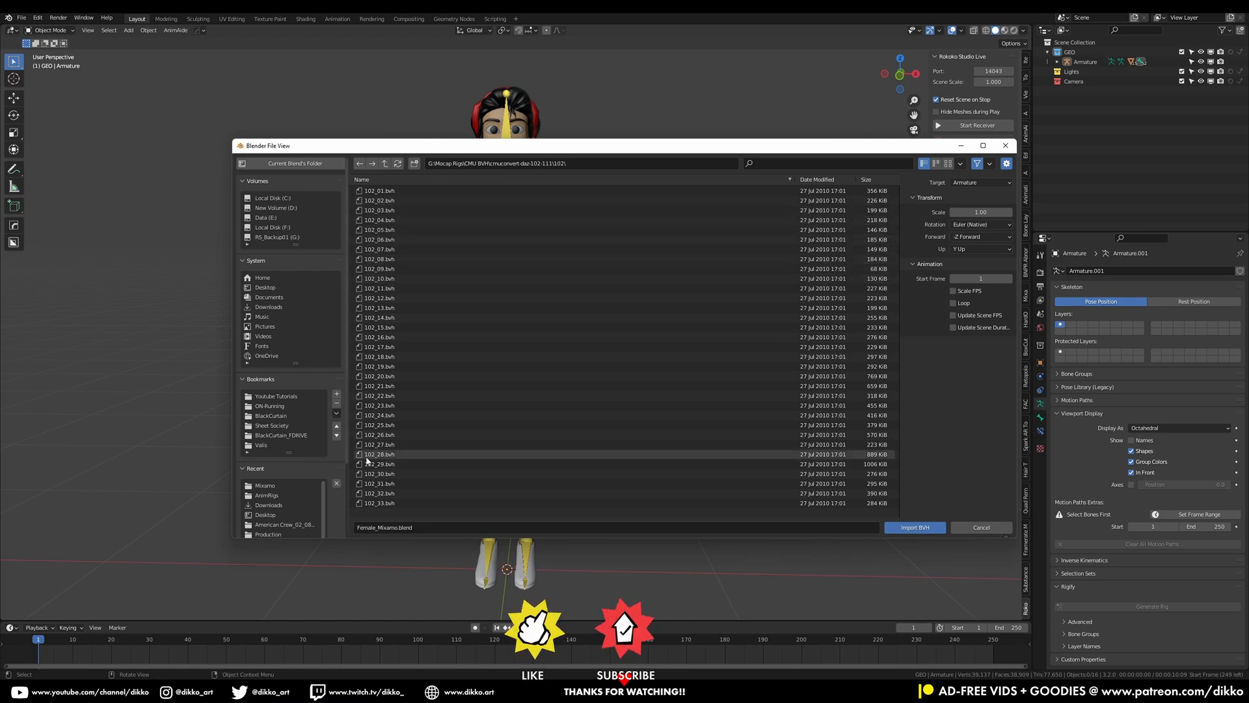
{"action": "left_click", "coordinate": [391, 464]}
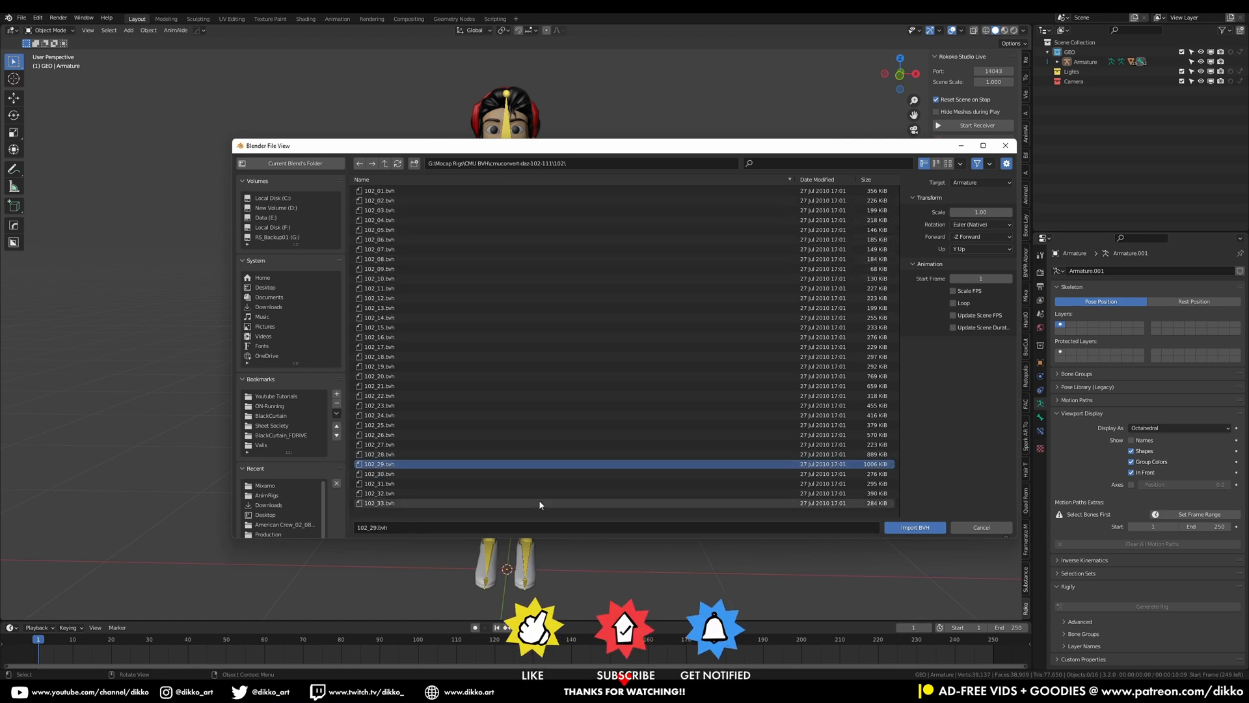
{"action": "left_click", "coordinate": [919, 526]}
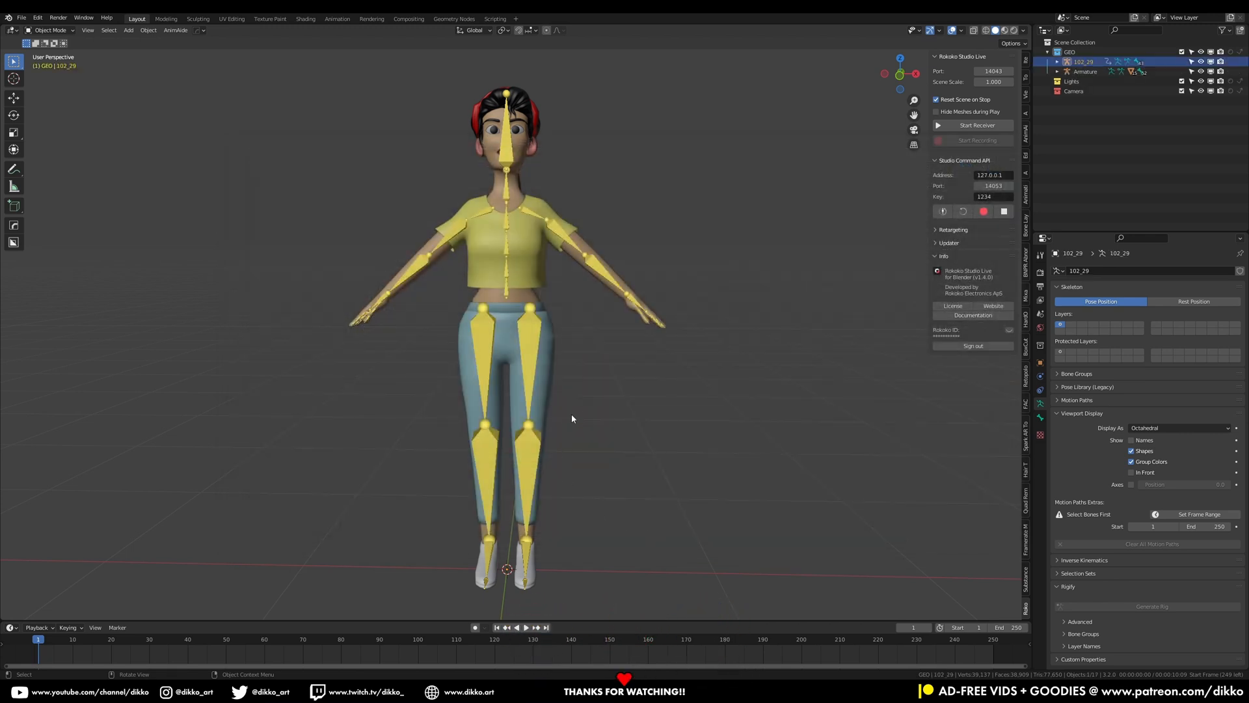
Play back the imported BVH skeleton's animation
{"action": "scroll", "coordinate": [572, 419], "scroll_direction": "down", "scroll_amount": 12}
{"action": "scroll", "coordinate": [565, 448], "scroll_direction": "down", "scroll_amount": 12}
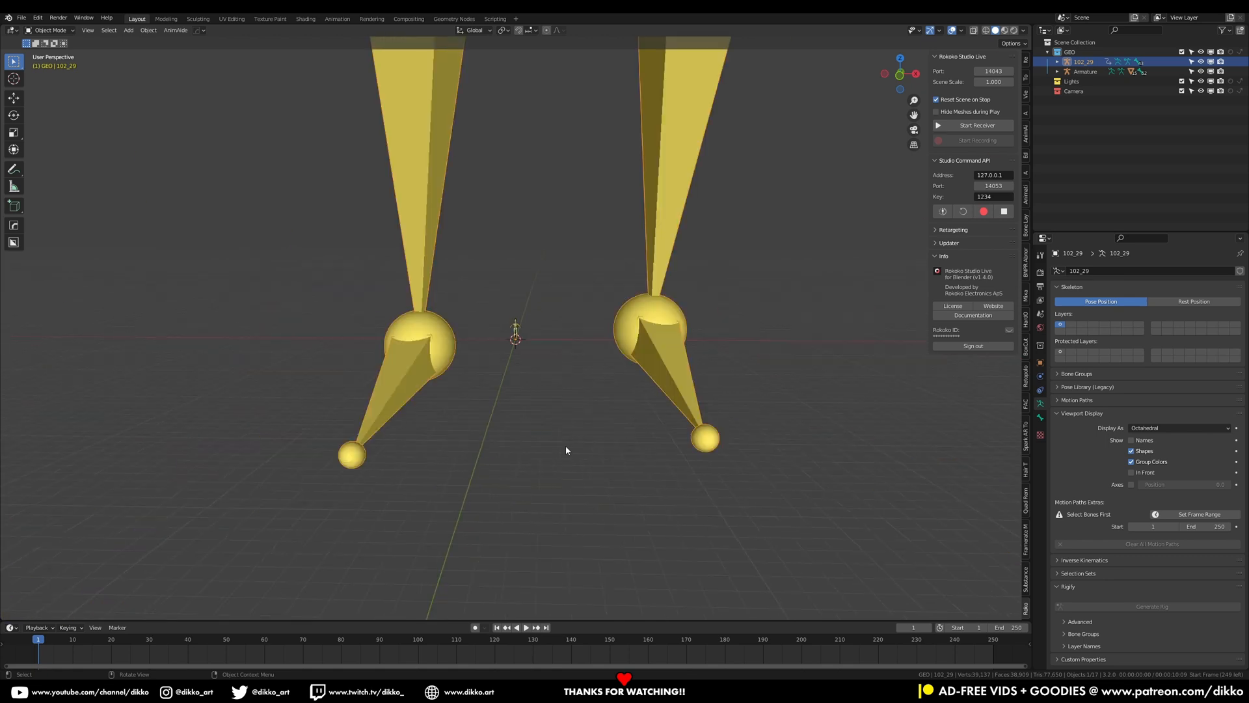
{"action": "middle_click_drag", "start_coordinate": [566, 443], "coordinate": [498, 433]}
{"action": "middle_click_drag", "start_coordinate": [508, 303], "coordinate": [543, 427]}
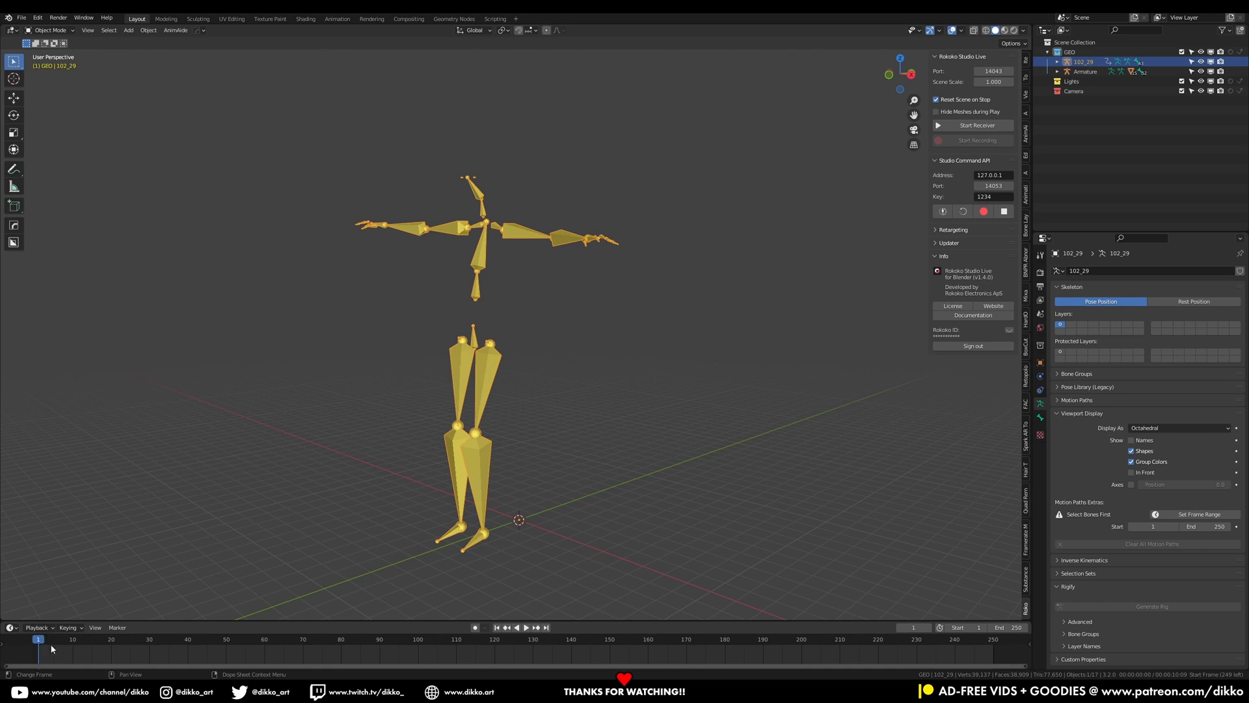
{"action": "key", "text": "space"}
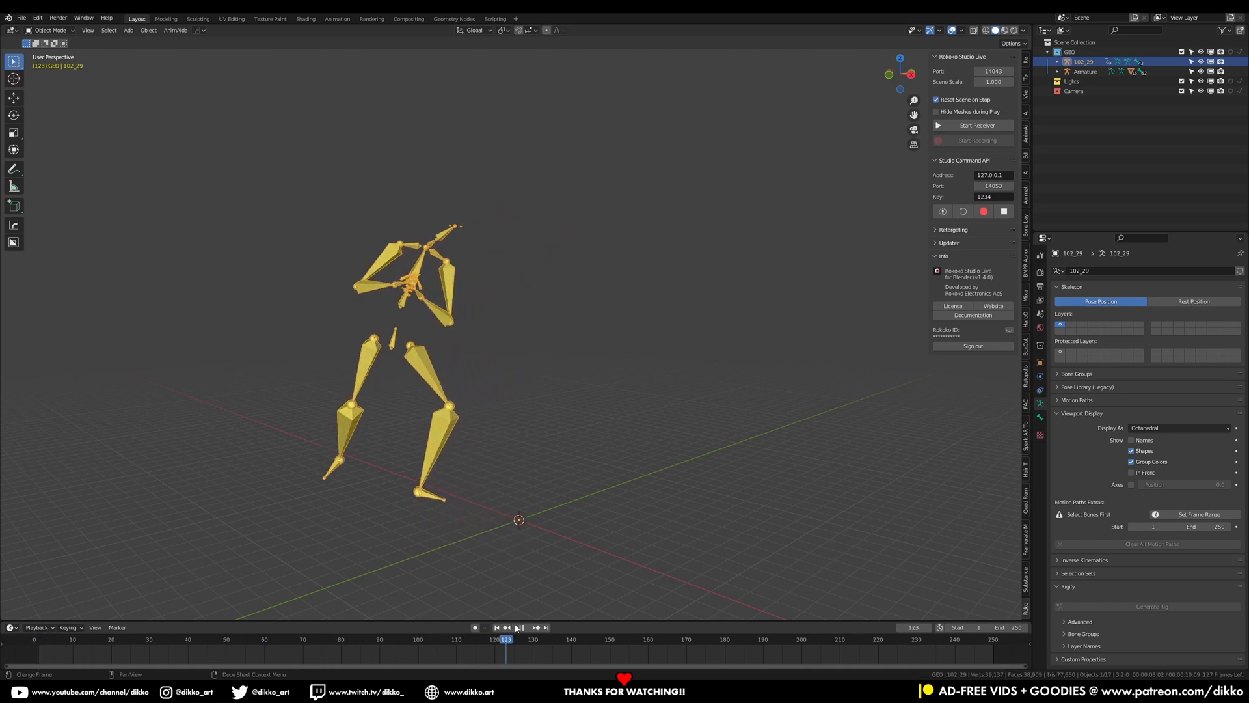
{"action": "key", "text": "space"}
Set the scene's end frame to 1000 and fit the timeline to the full range
{"action": "left_click", "coordinate": [1010, 628]}
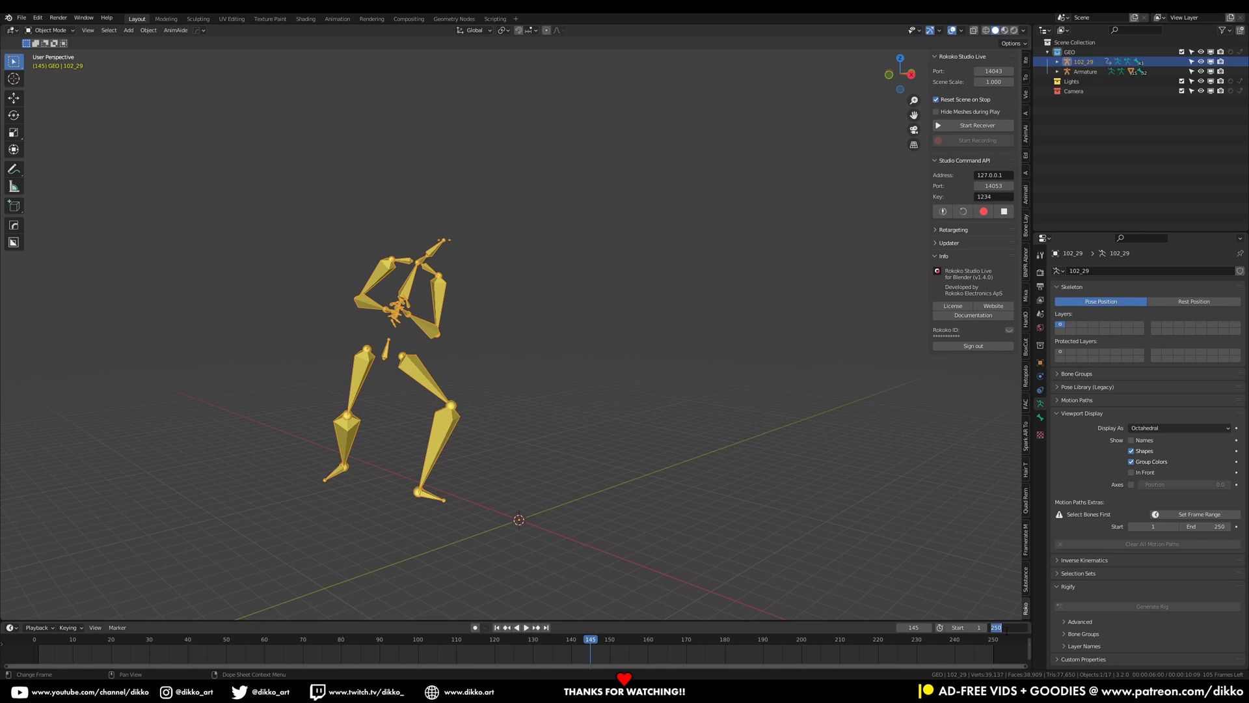
{"action": "type", "text": "1000"}
{"action": "key", "text": "Return"}
{"action": "left_click_drag", "start_coordinate": [593, 619], "coordinate": [586, 490]}
{"action": "scroll", "coordinate": [411, 546], "scroll_direction": "down", "scroll_amount": 5}
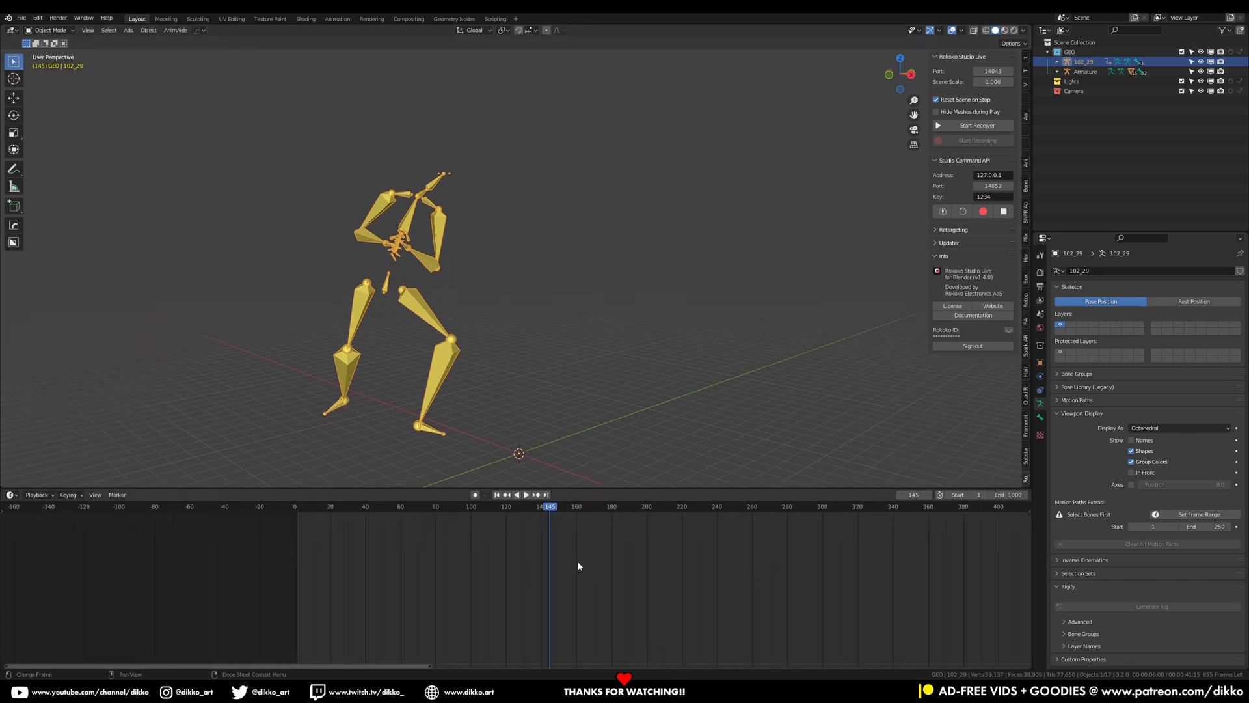
{"action": "scroll", "coordinate": [412, 560], "scroll_direction": "down", "scroll_amount": 6}
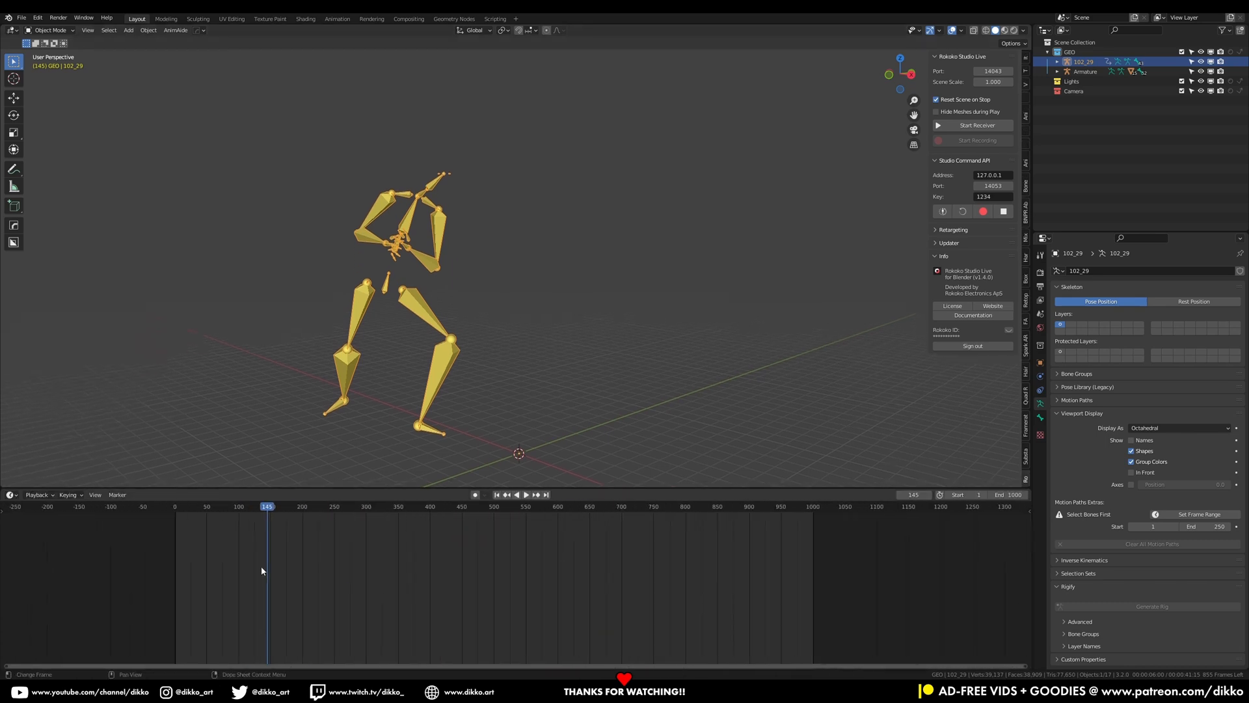
{"action": "left_click_drag", "start_coordinate": [170, 507], "coordinate": [173, 541]}
Play through the full imported animation and check the scene's output frame rate
{"action": "key", "text": "space"}
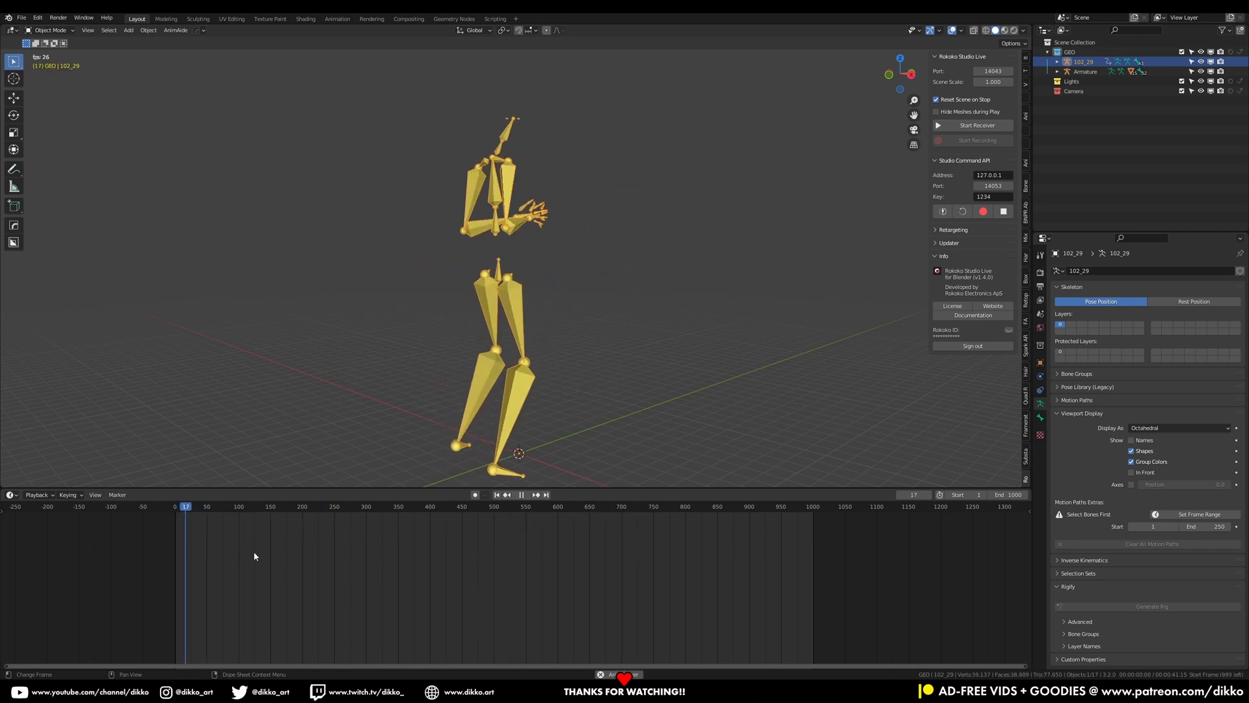
{"action": "left_click_drag", "start_coordinate": [225, 509], "coordinate": [307, 507]}
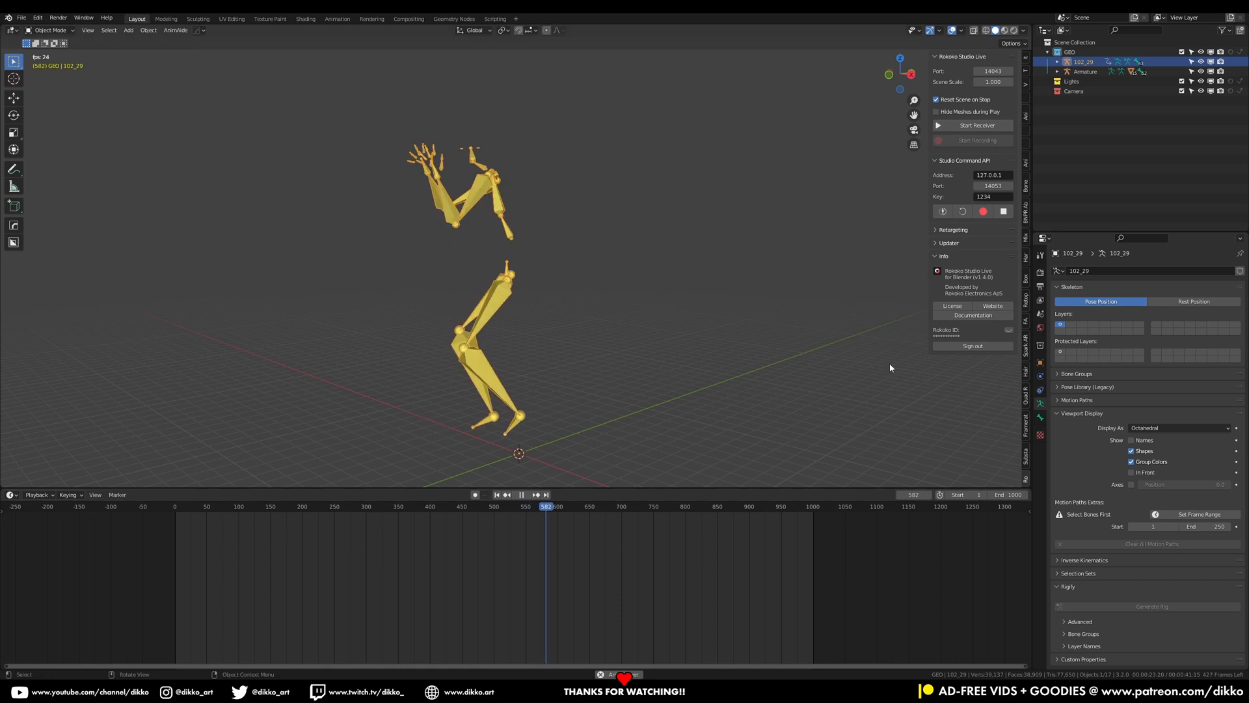
{"action": "left_click", "coordinate": [1040, 287]}
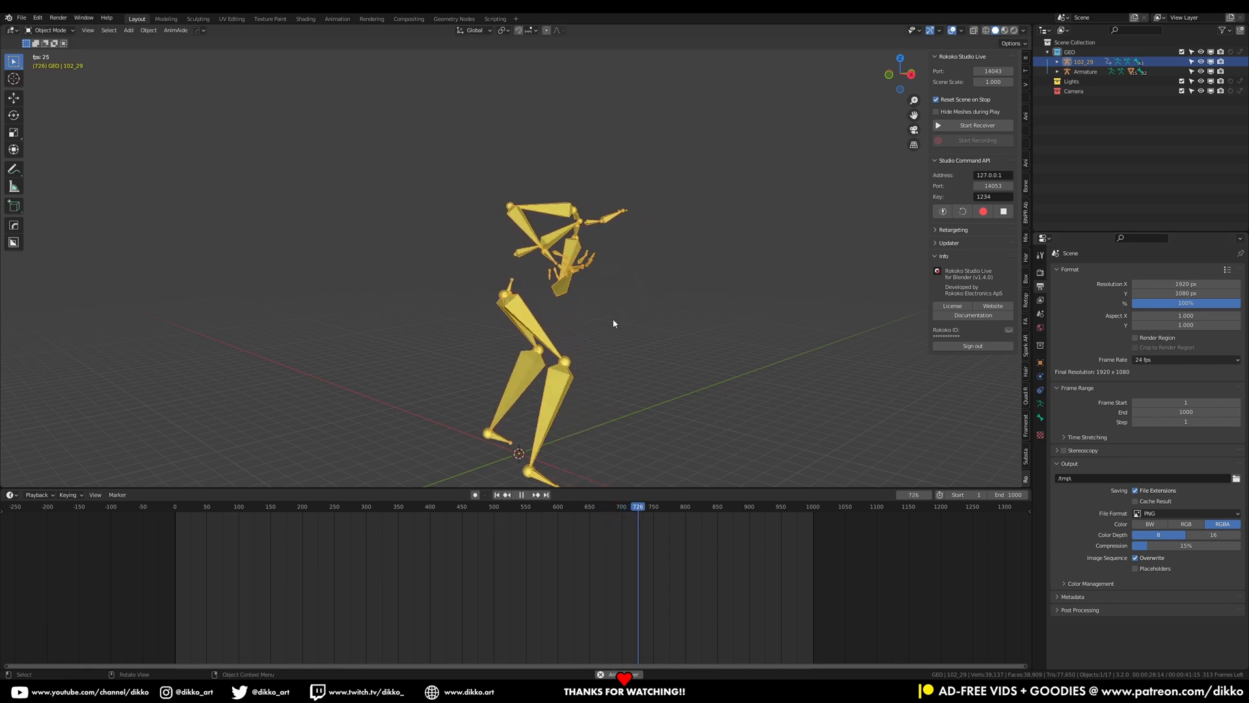
{"action": "left_click", "coordinate": [525, 498]}
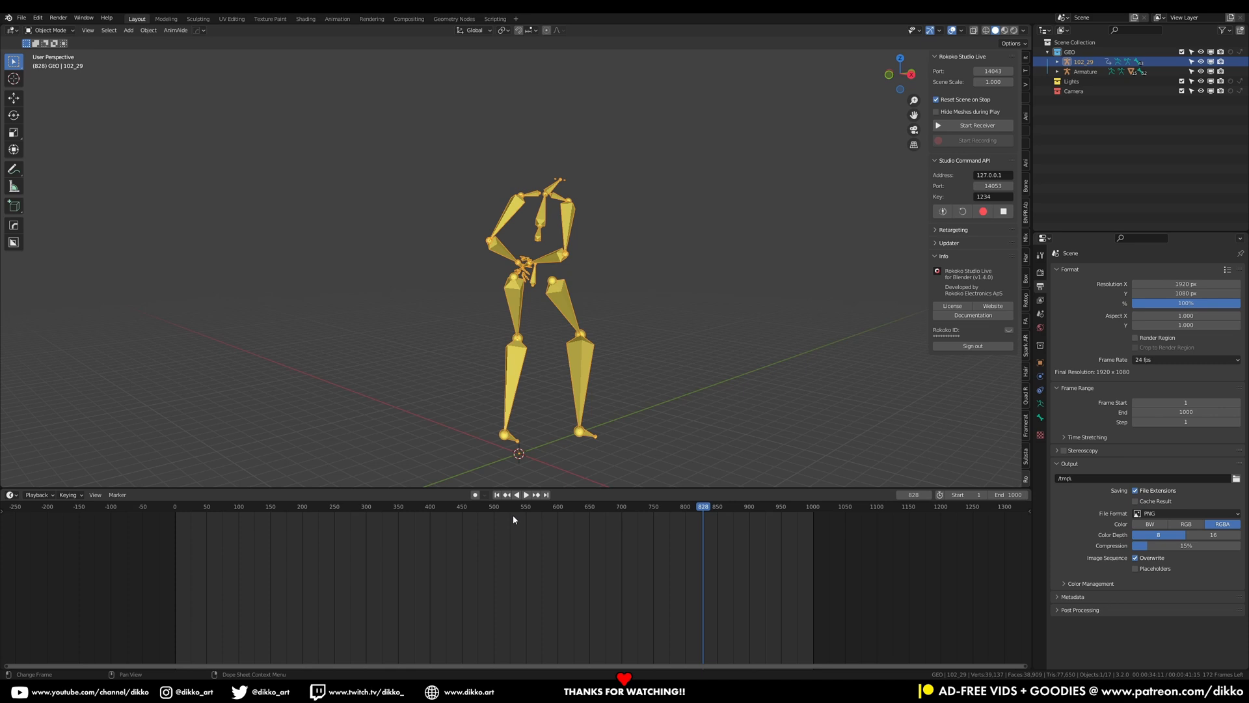
{"action": "left_click", "coordinate": [162, 591]}
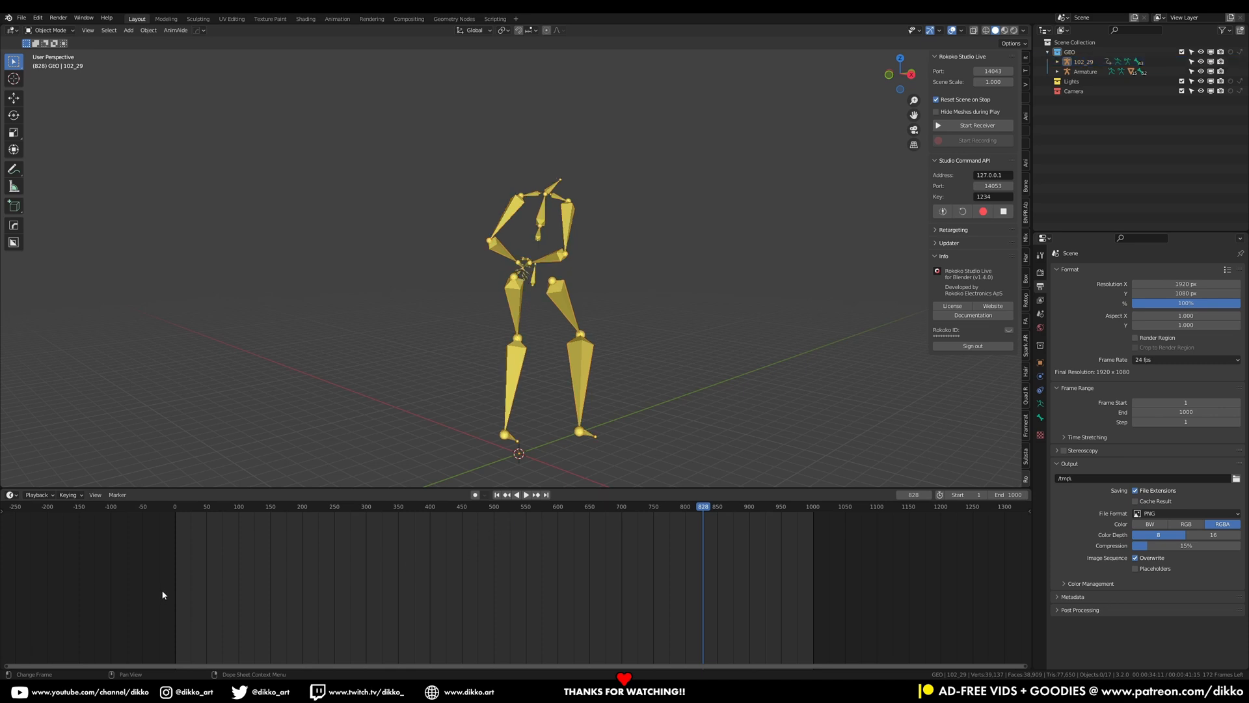
Select the imported 102_29 skeleton and delete it
{"action": "left_click", "coordinate": [520, 350]}
{"action": "key", "text": "x"}
{"action": "left_click", "coordinate": [514, 343]}
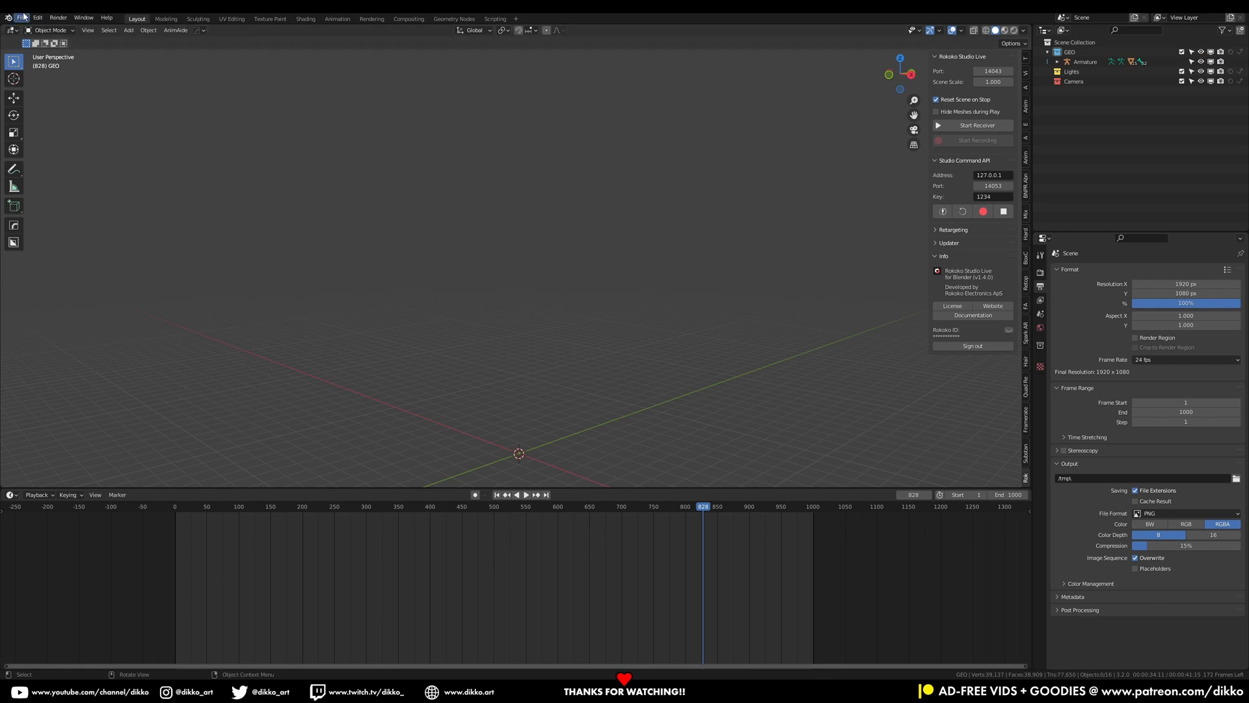
Import 102_28.bvh as motion capture with Scale FPS enabled and a scale of 0.01
{"action": "left_click", "coordinate": [21, 18]}
{"action": "mouse_move", "coordinate": [72, 149]}
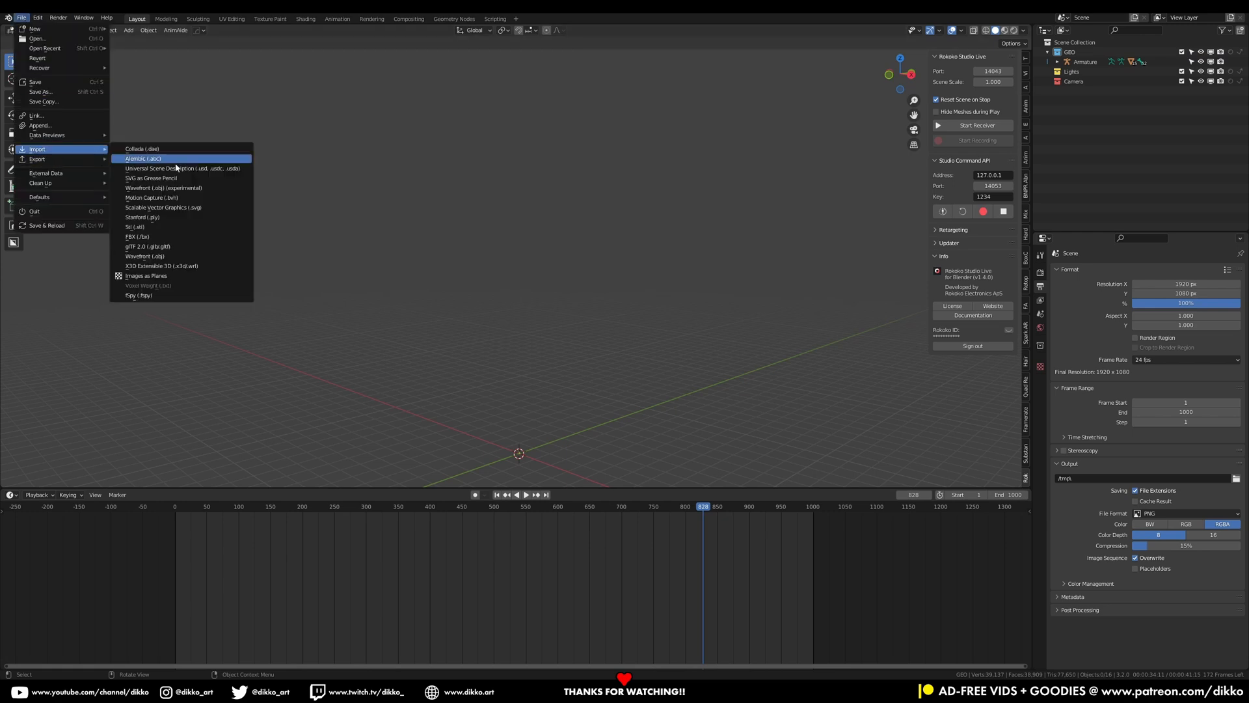
{"action": "left_click", "coordinate": [180, 198]}
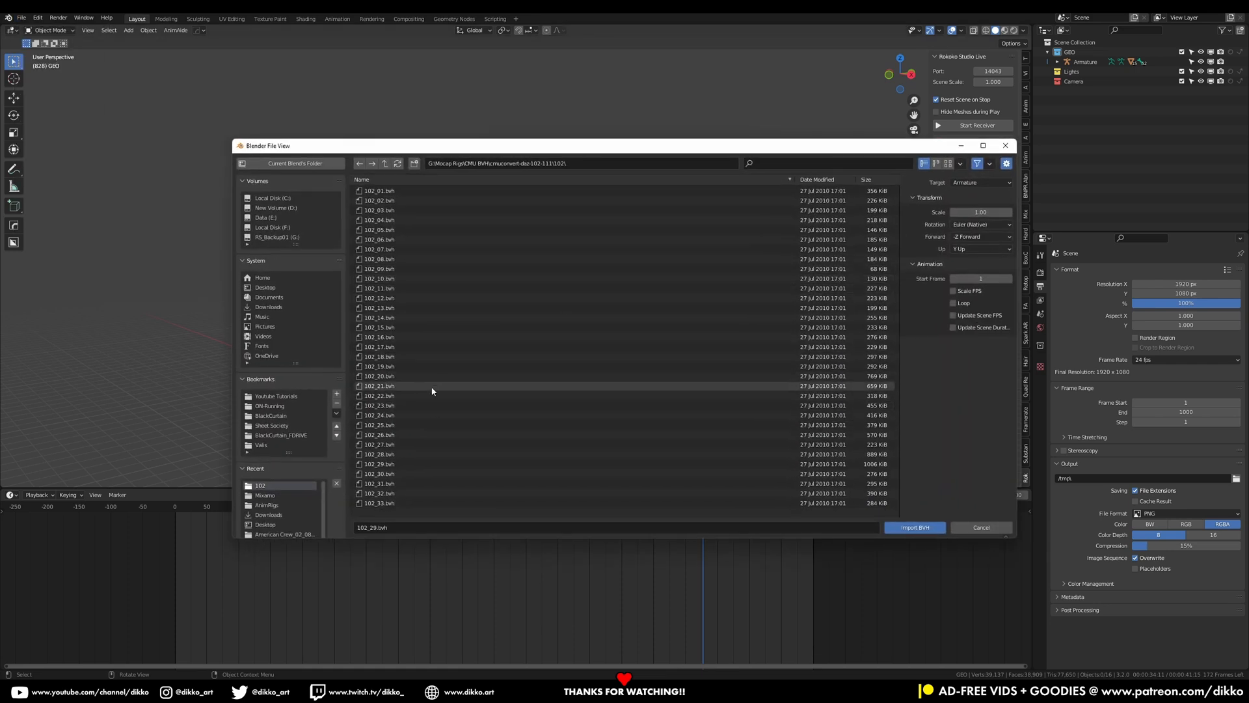
{"action": "left_click", "coordinate": [384, 454]}
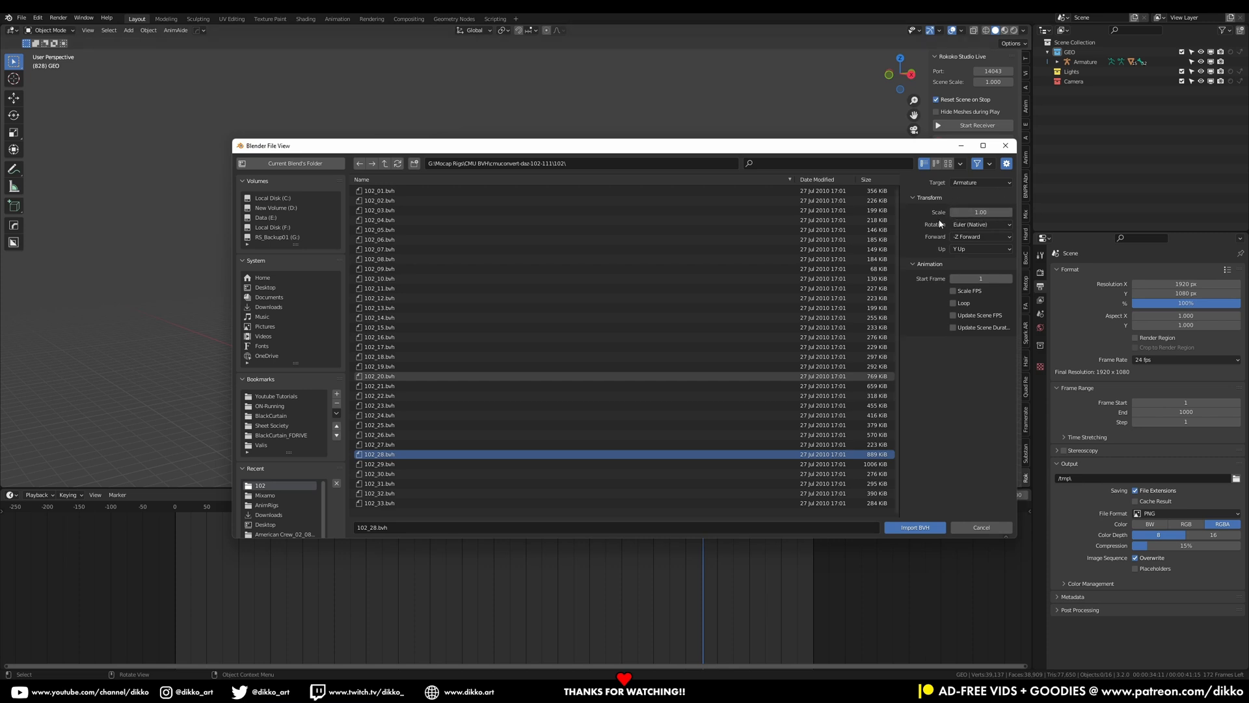
{"action": "left_click", "coordinate": [954, 291]}
{"action": "left_click", "coordinate": [979, 212]}
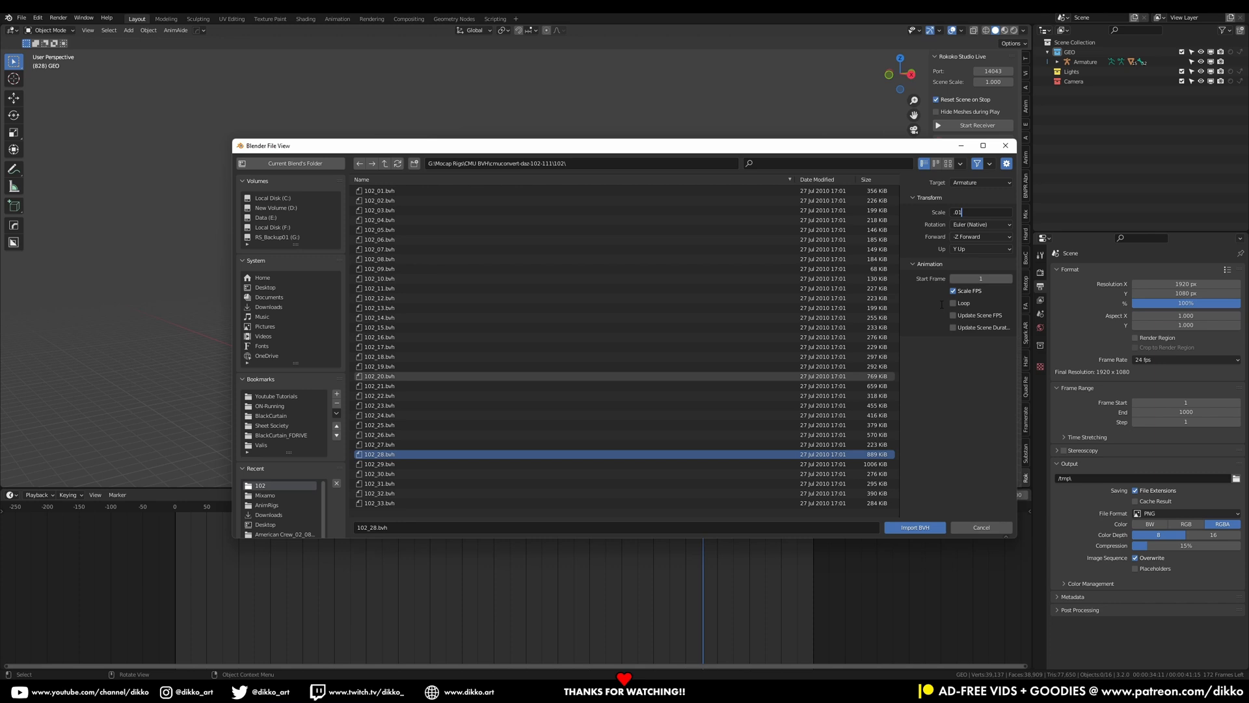
{"action": "left_click", "coordinate": [925, 528]}
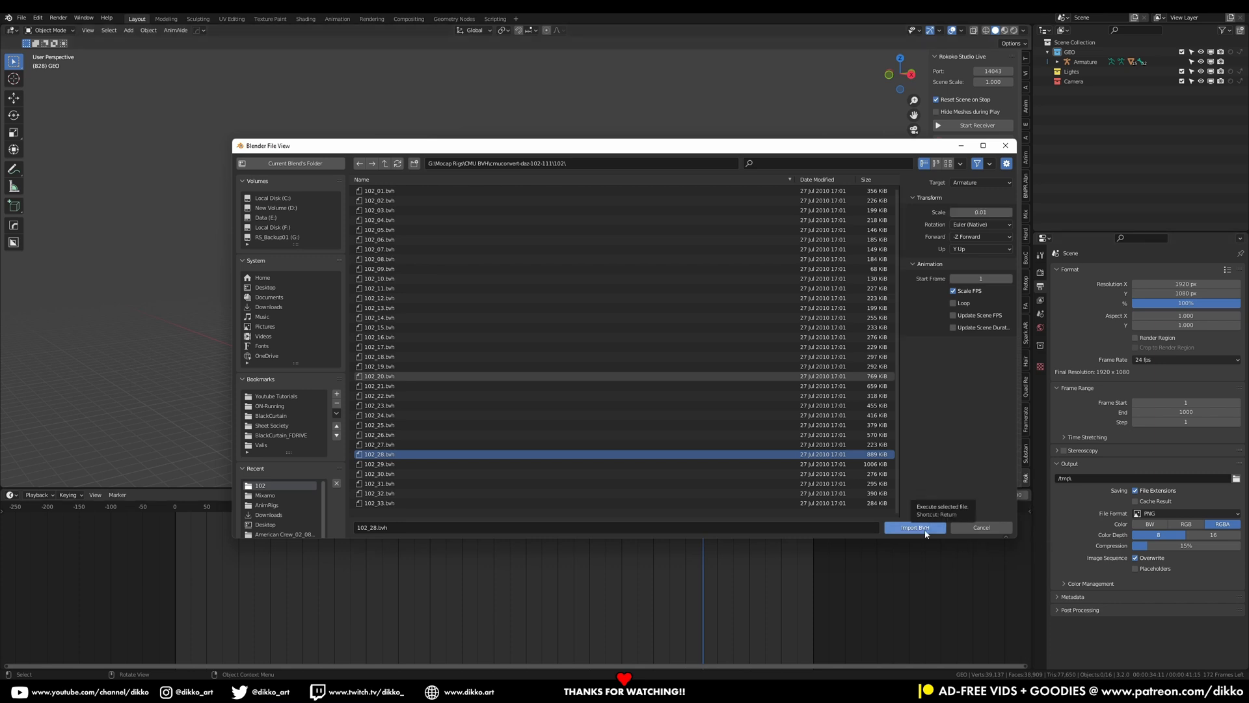
{"action": "left_click", "coordinate": [925, 528]}
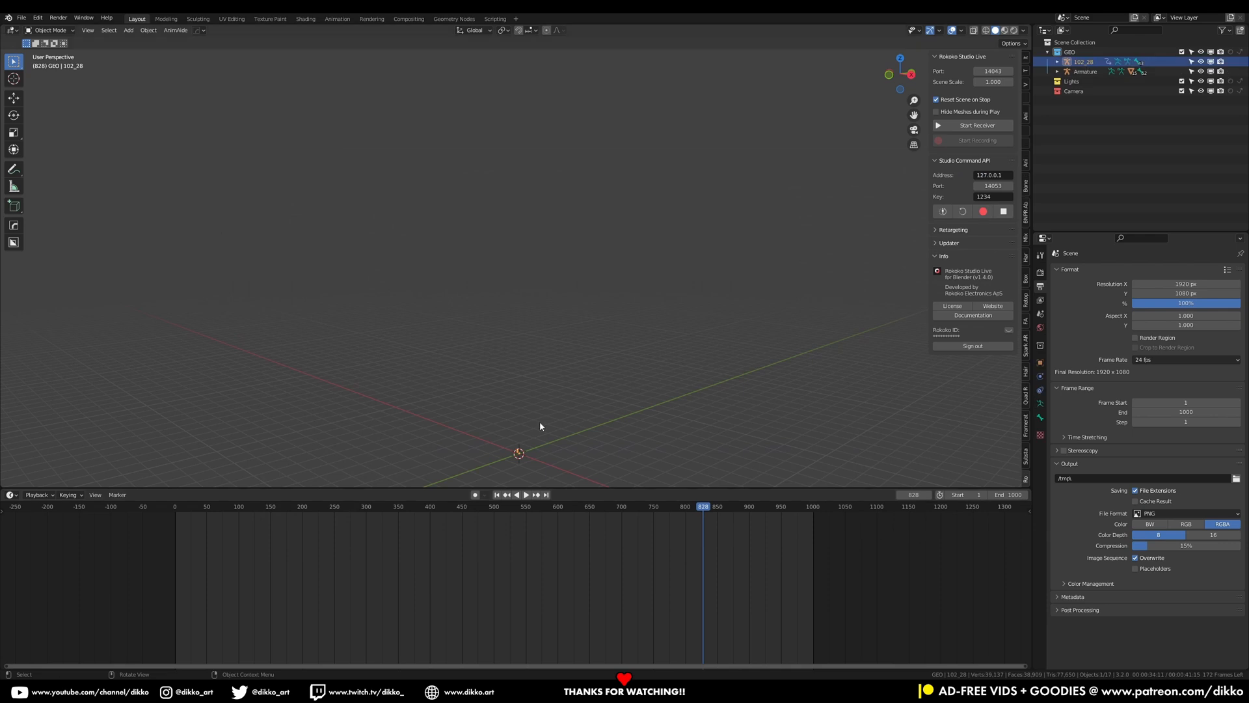
Frame the imported skeleton and play back its animation alongside the character
{"action": "key", "text": "KP_Decimal"}
{"action": "scroll", "coordinate": [532, 456], "scroll_direction": "down", "scroll_amount": 5}
{"action": "middle_click_drag", "start_coordinate": [543, 328], "coordinate": [567, 355]}
{"action": "mouse_move", "coordinate": [186, 514]}
{"action": "left_mouse_down"}
{"action": "mouse_move", "coordinate": [176, 519]}
{"action": "mouse_move", "coordinate": [214, 520]}
{"action": "mouse_move", "coordinate": [188, 527]}
{"action": "left_mouse_up"}
{"action": "key", "text": "space"}
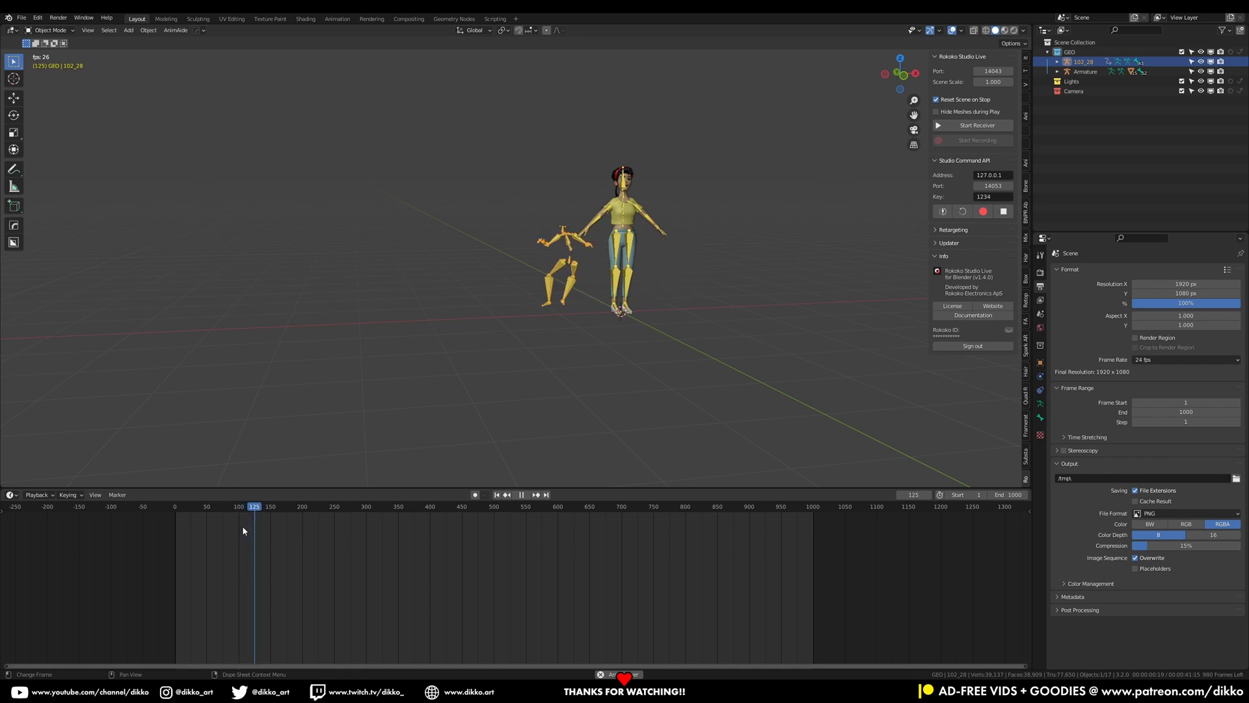
{"action": "mouse_move", "coordinate": [238, 524]}
{"action": "left_mouse_down"}
{"action": "mouse_move", "coordinate": [178, 523]}
{"action": "mouse_move", "coordinate": [215, 530]}
{"action": "left_mouse_up"}
{"action": "key", "text": "space"}
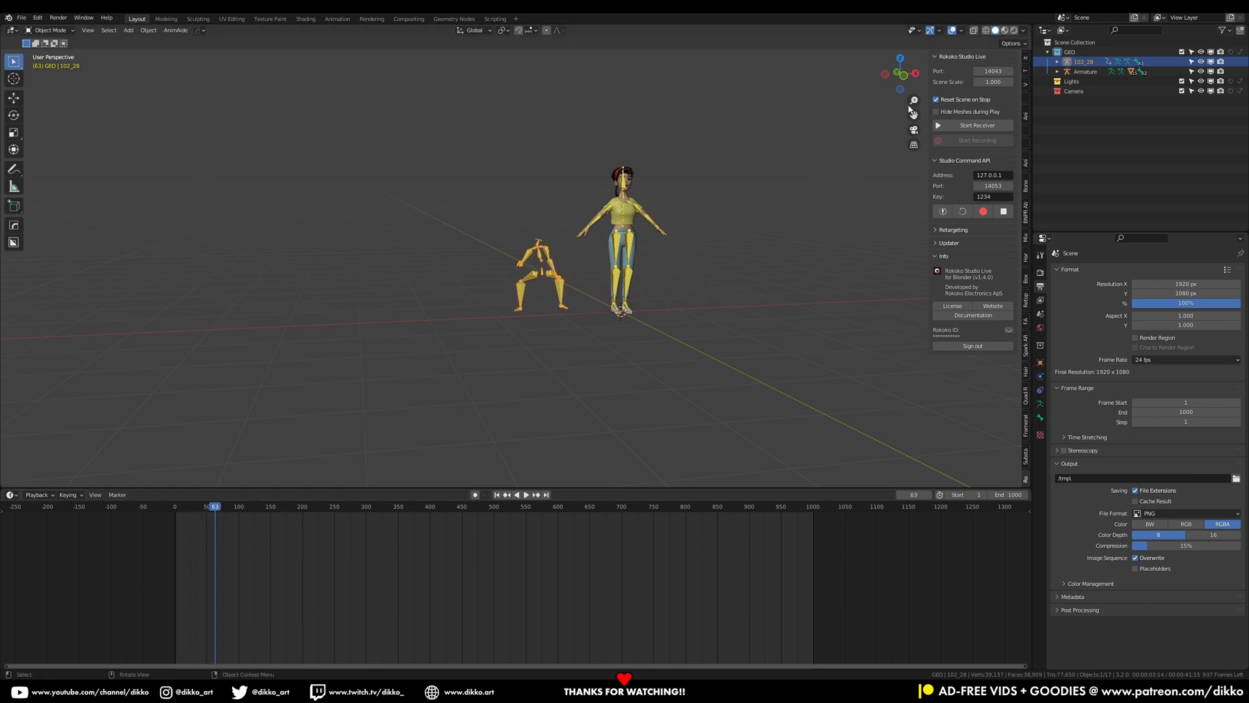
Check the imported skeleton's dimensions and delete it
{"action": "left_click", "coordinate": [1023, 61]}
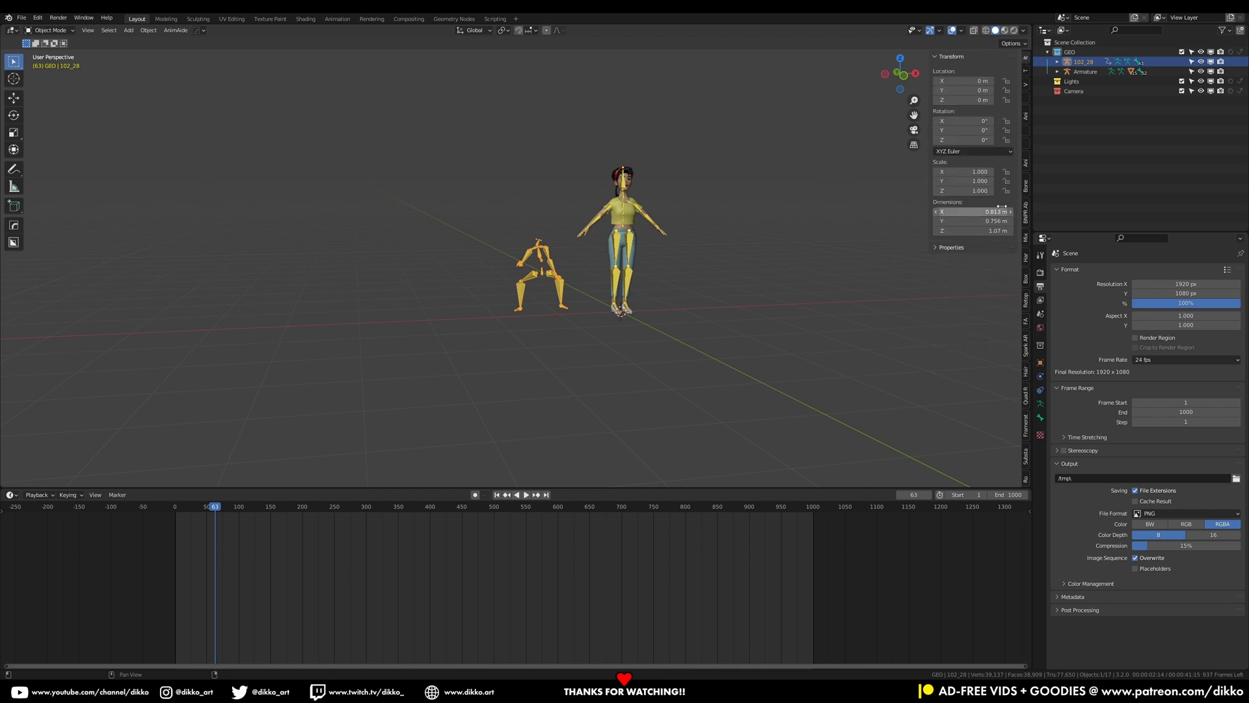
{"action": "key", "text": "x"}
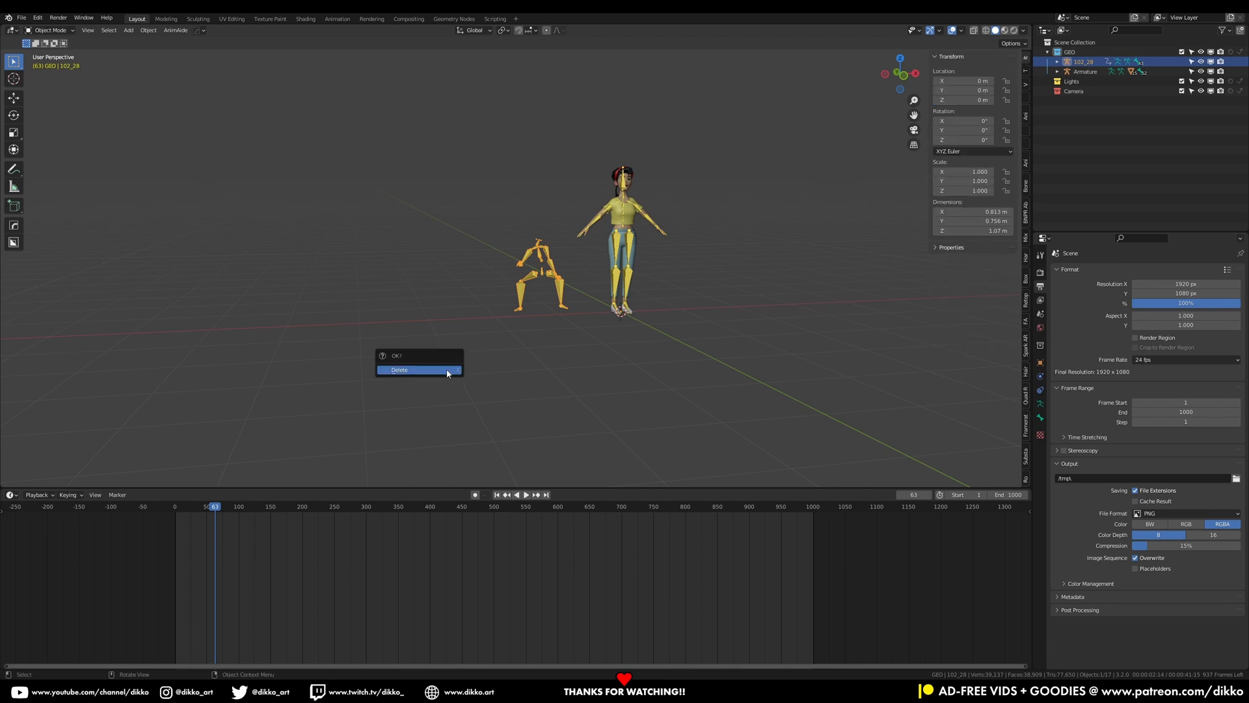
{"action": "left_click", "coordinate": [446, 368]}
Import 102_28.bvh again with a scale of 0.1, then delete the imported skeleton
{"action": "left_click", "coordinate": [22, 17]}
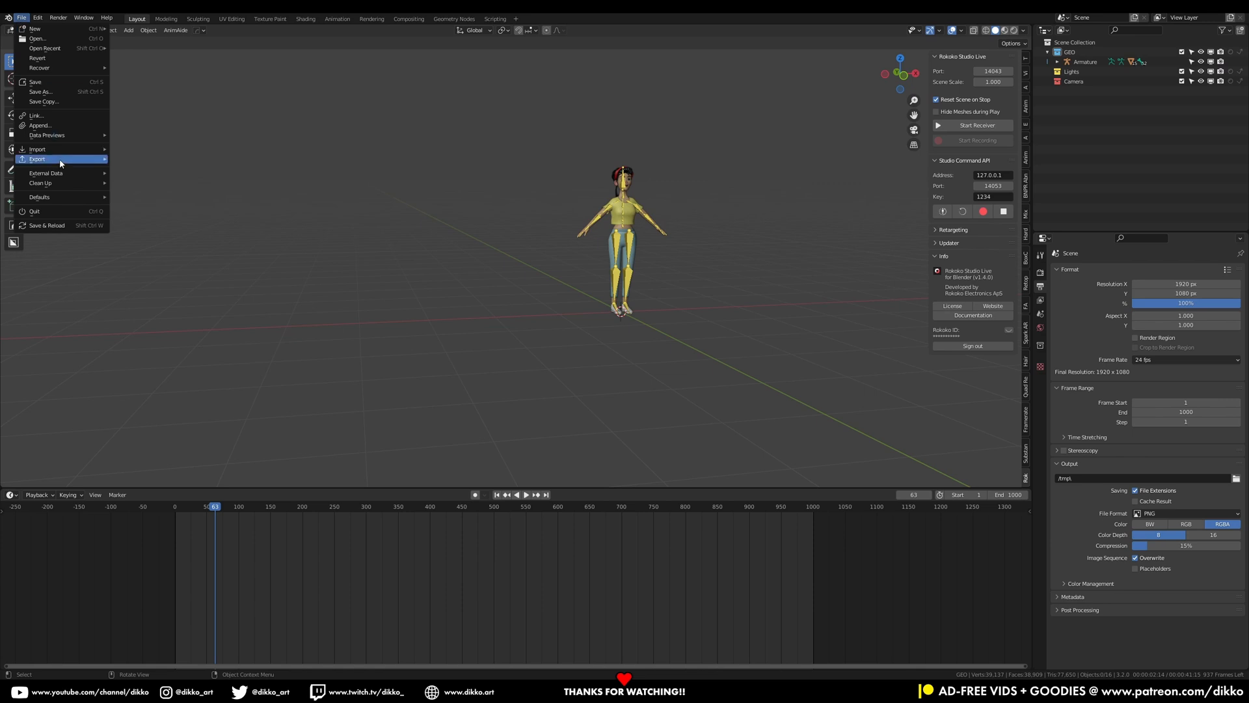
{"action": "mouse_move", "coordinate": [53, 149]}
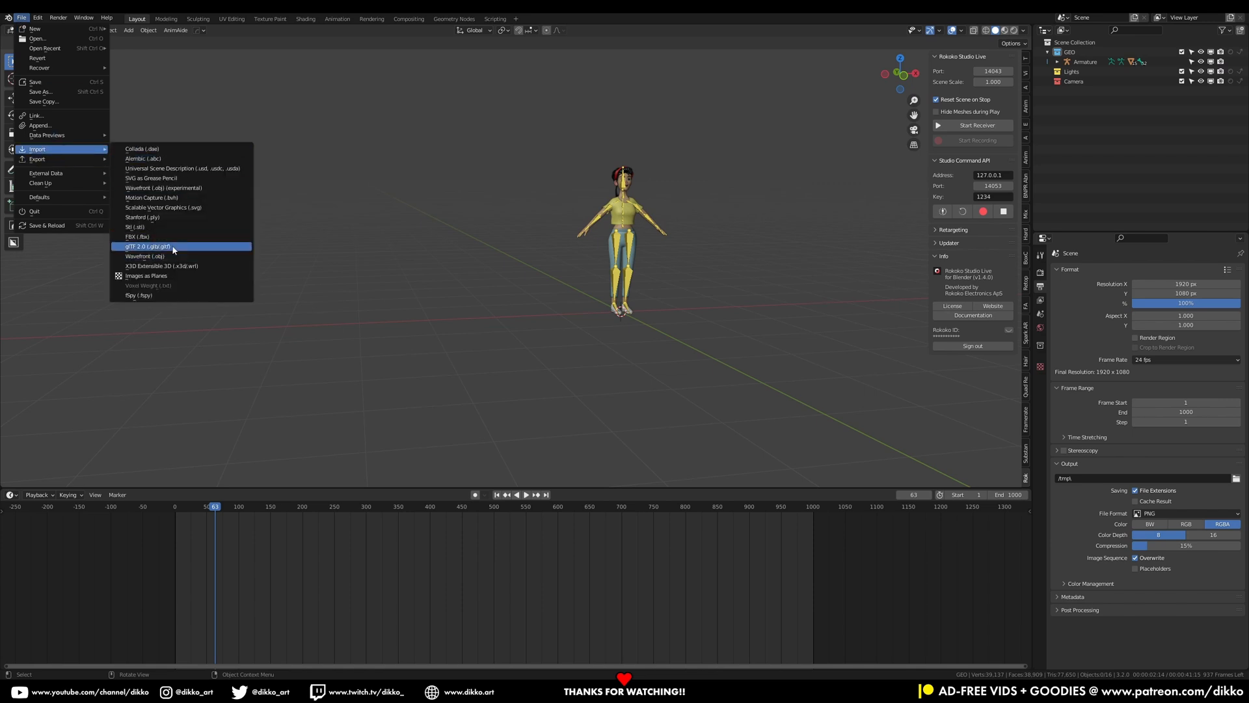
{"action": "left_click", "coordinate": [193, 197]}
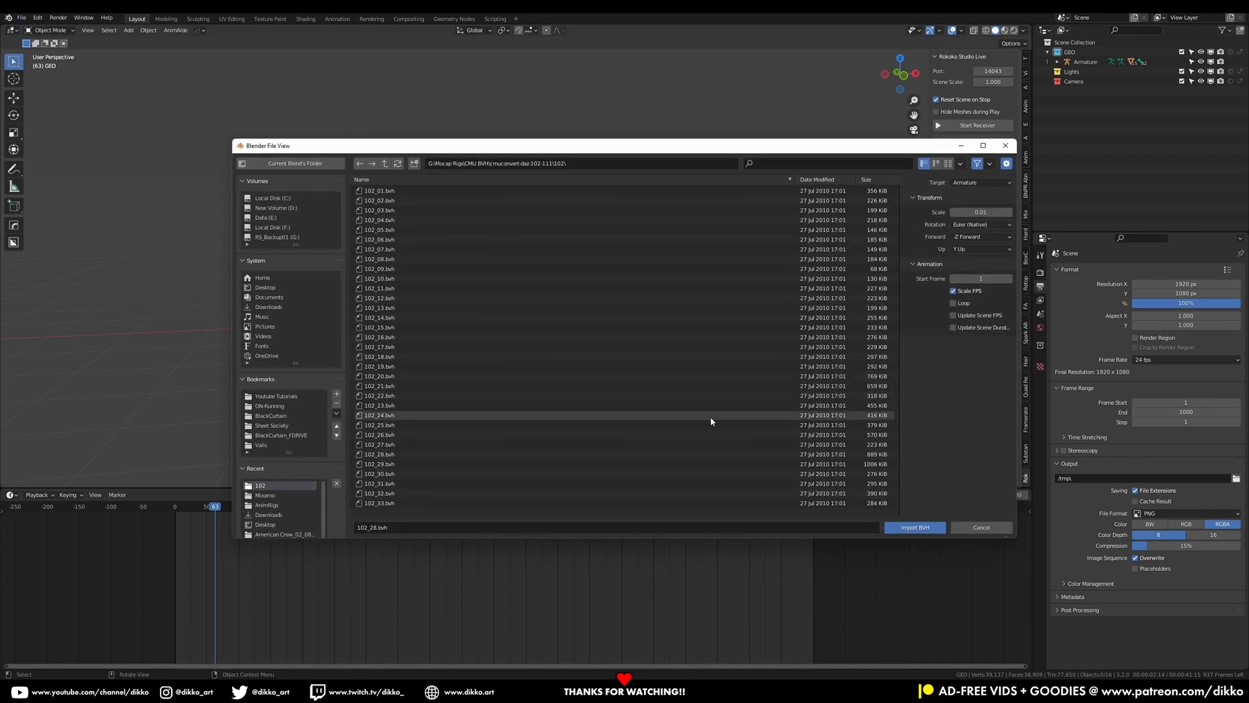
{"action": "left_click", "coordinate": [397, 454]}
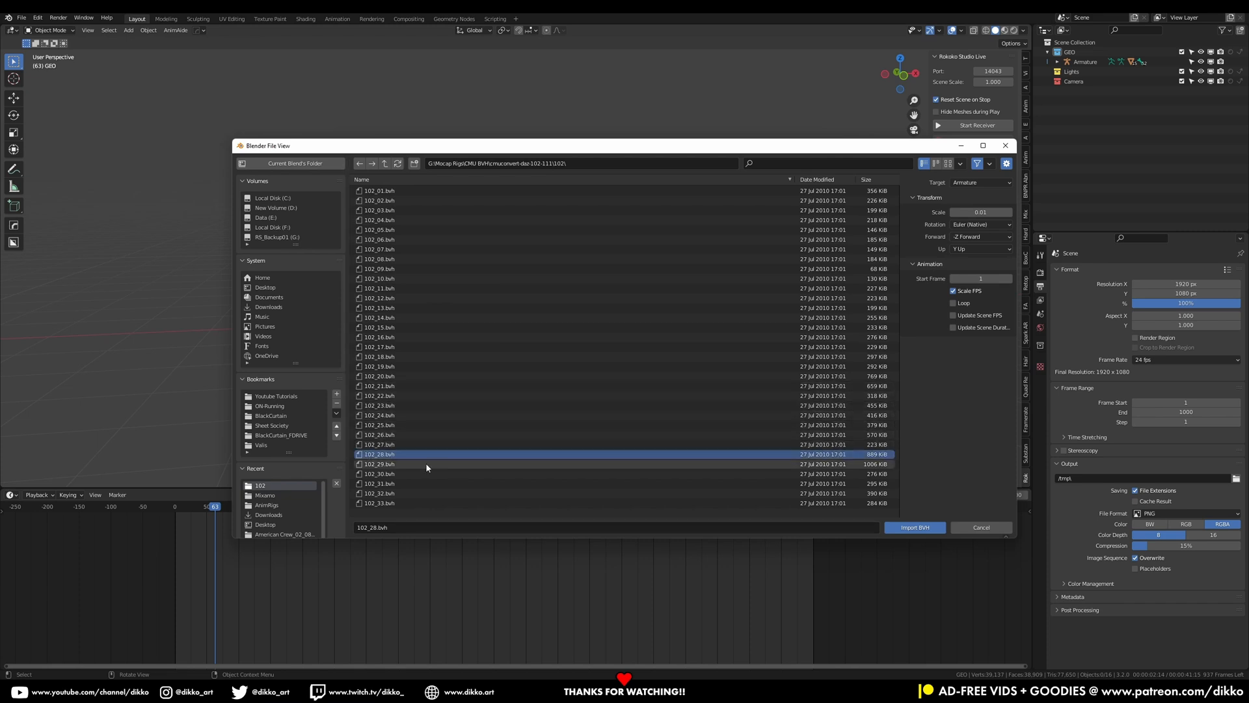
{"action": "left_click", "coordinate": [979, 212]}
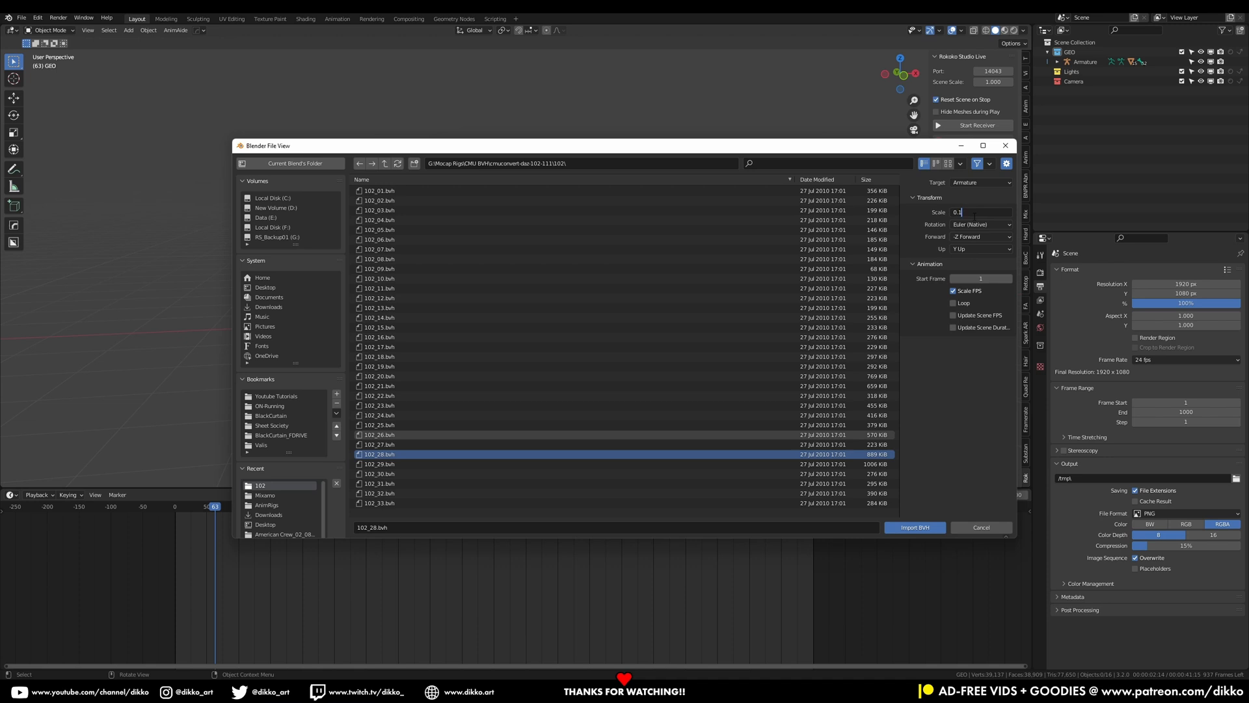
{"action": "key", "text": "Return"}
{"action": "left_click", "coordinate": [915, 528]}
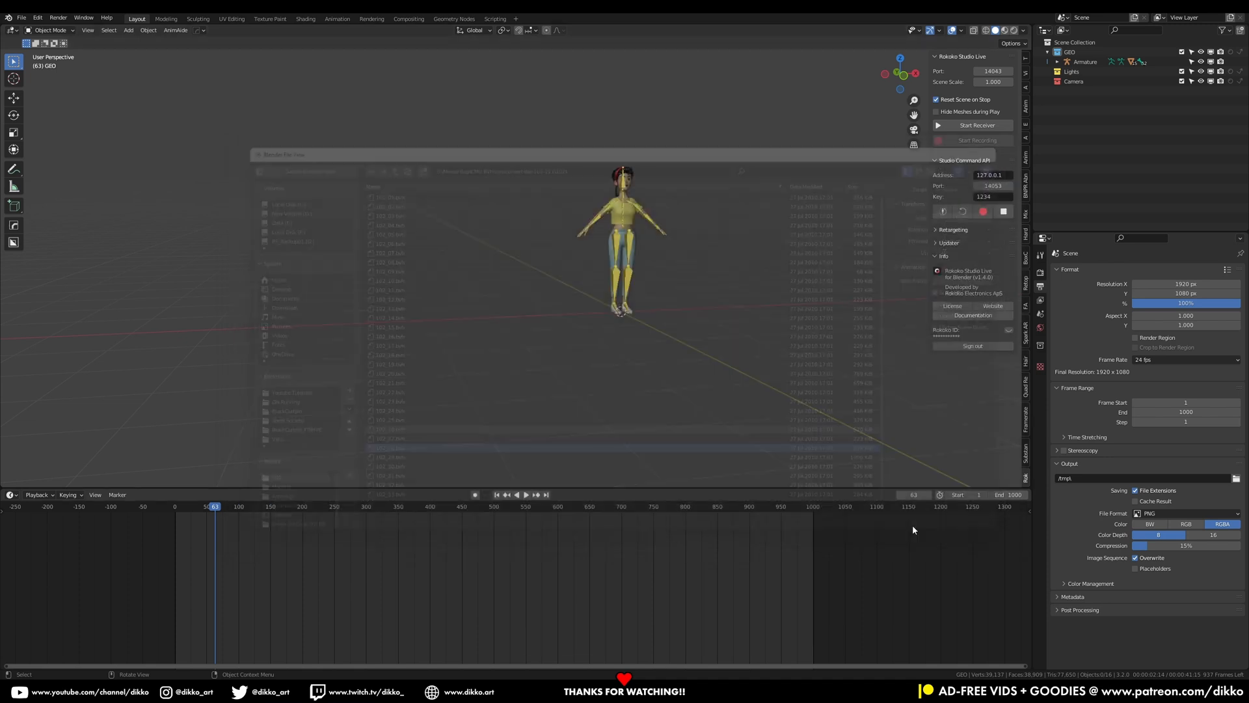
{"action": "key", "text": "Delete"}
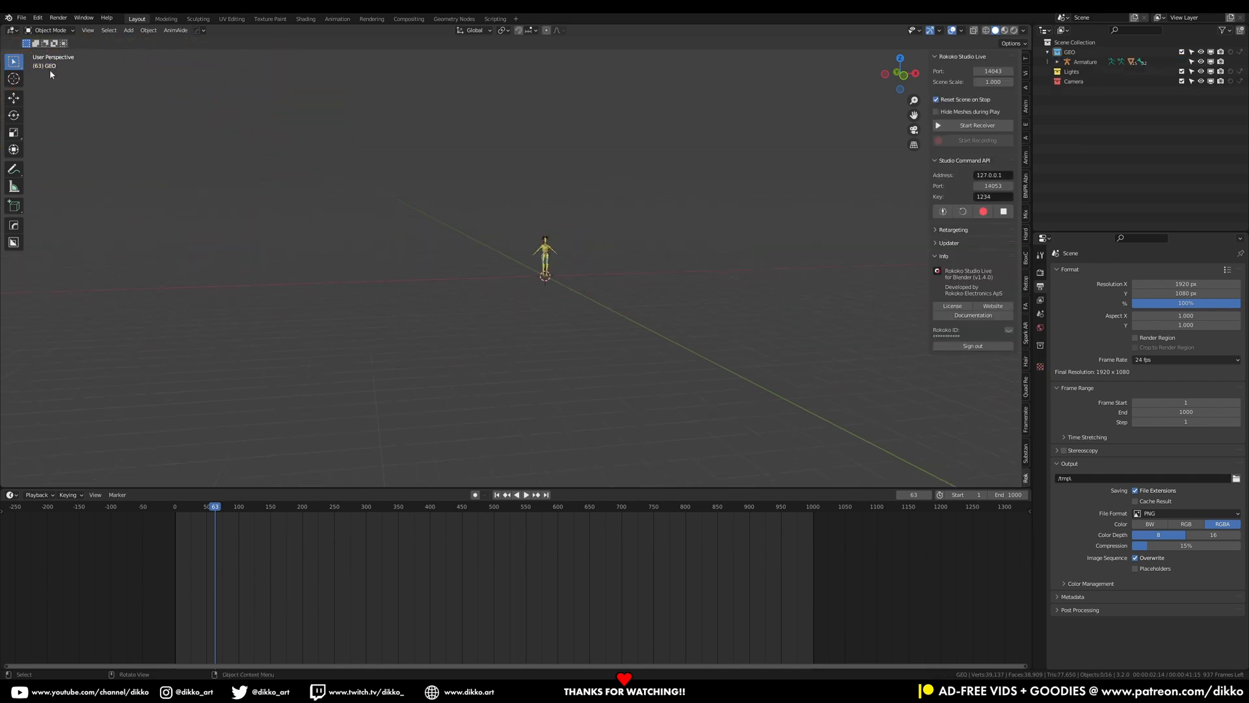
Import 102_28.bvh once more with a scale of 0.1 and select the new skeleton
{"action": "mouse_move", "coordinate": [43, 162]}
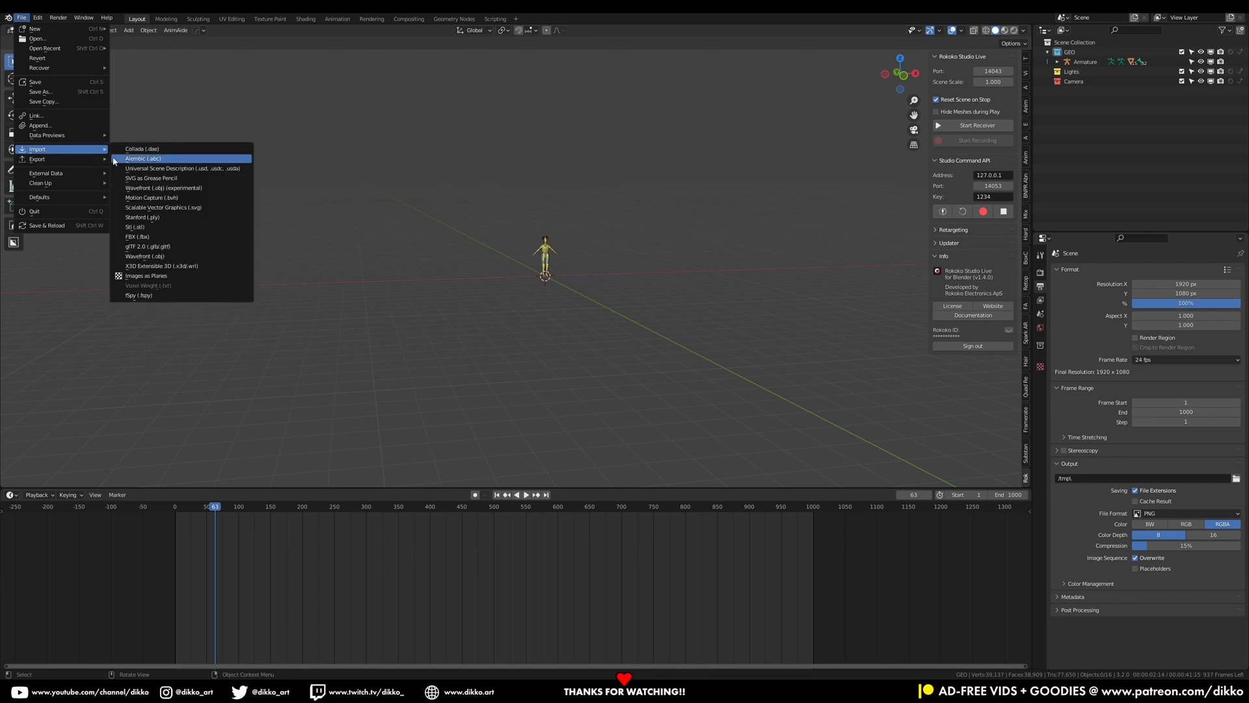
{"action": "left_click", "coordinate": [156, 197]}
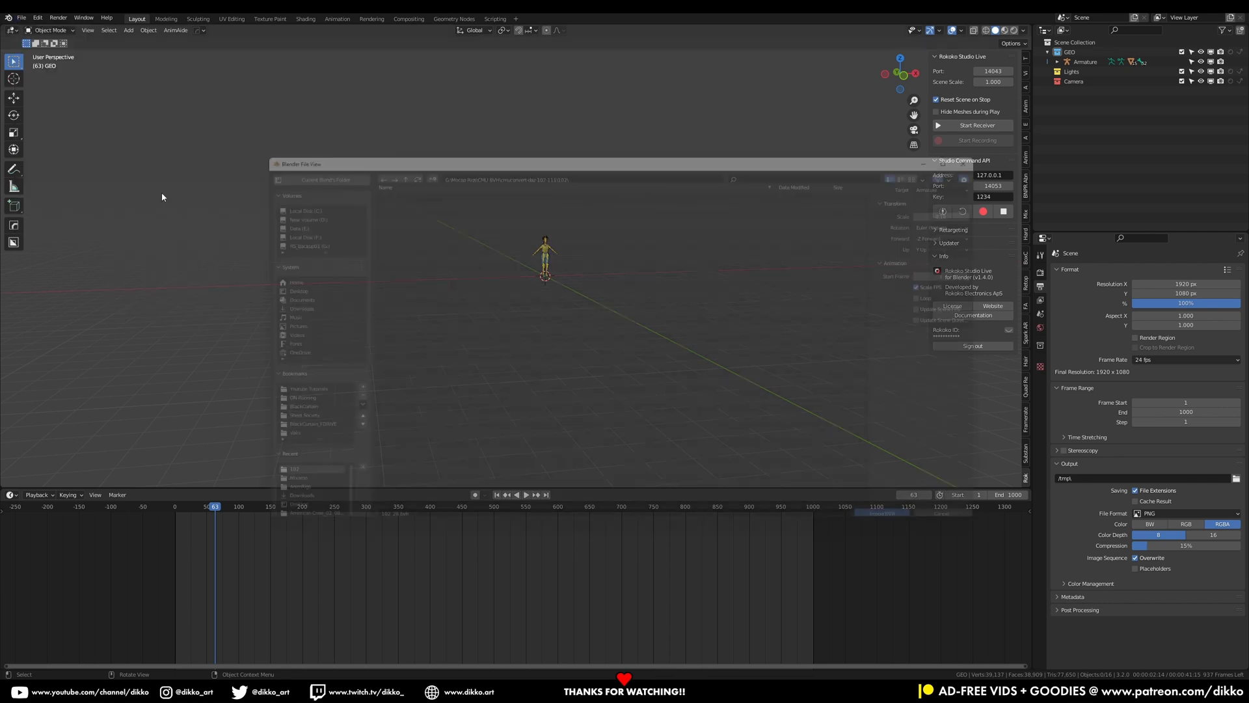
{"action": "left_click", "coordinate": [404, 454]}
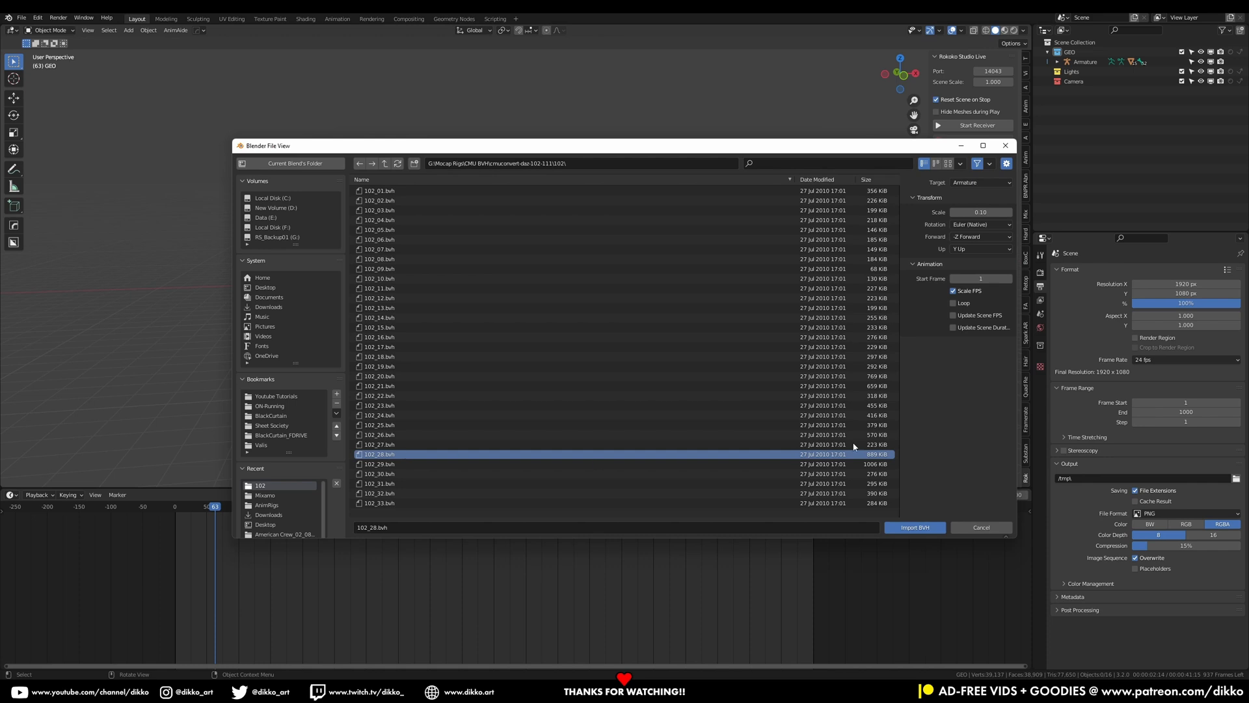
{"action": "left_click", "coordinate": [976, 211]}
{"action": "type", "text": "0.1"}
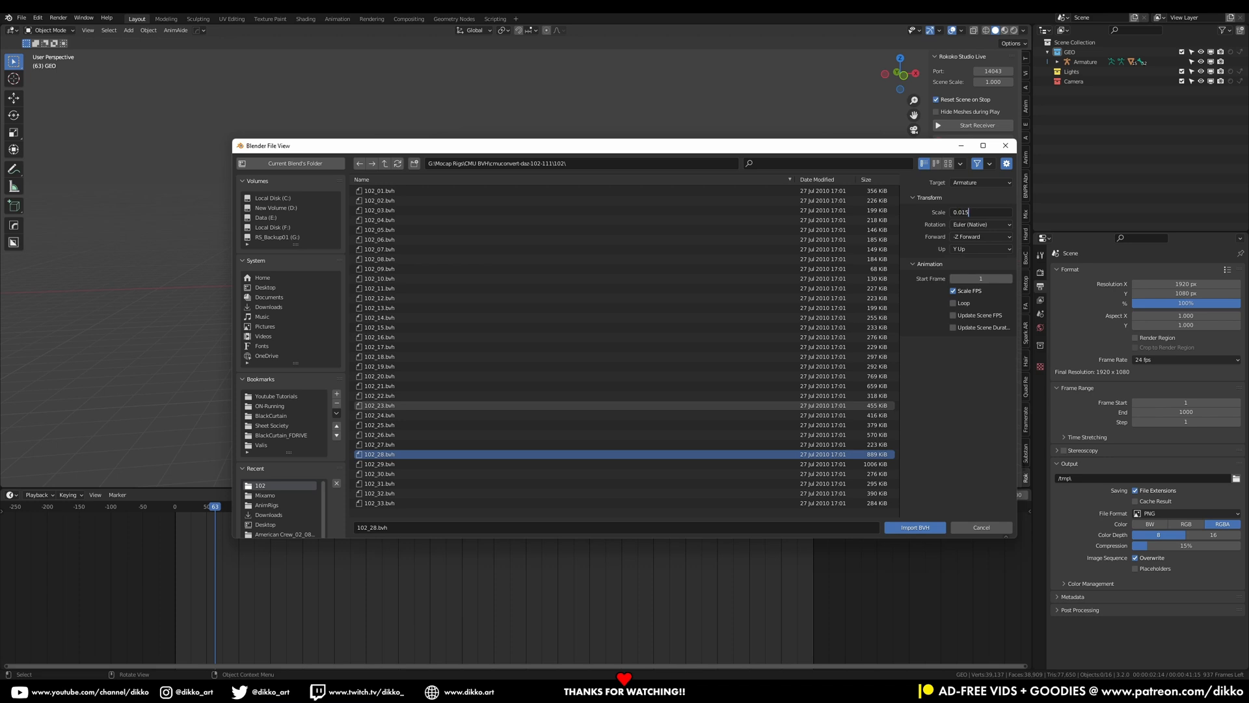
{"action": "left_click", "coordinate": [912, 526]}
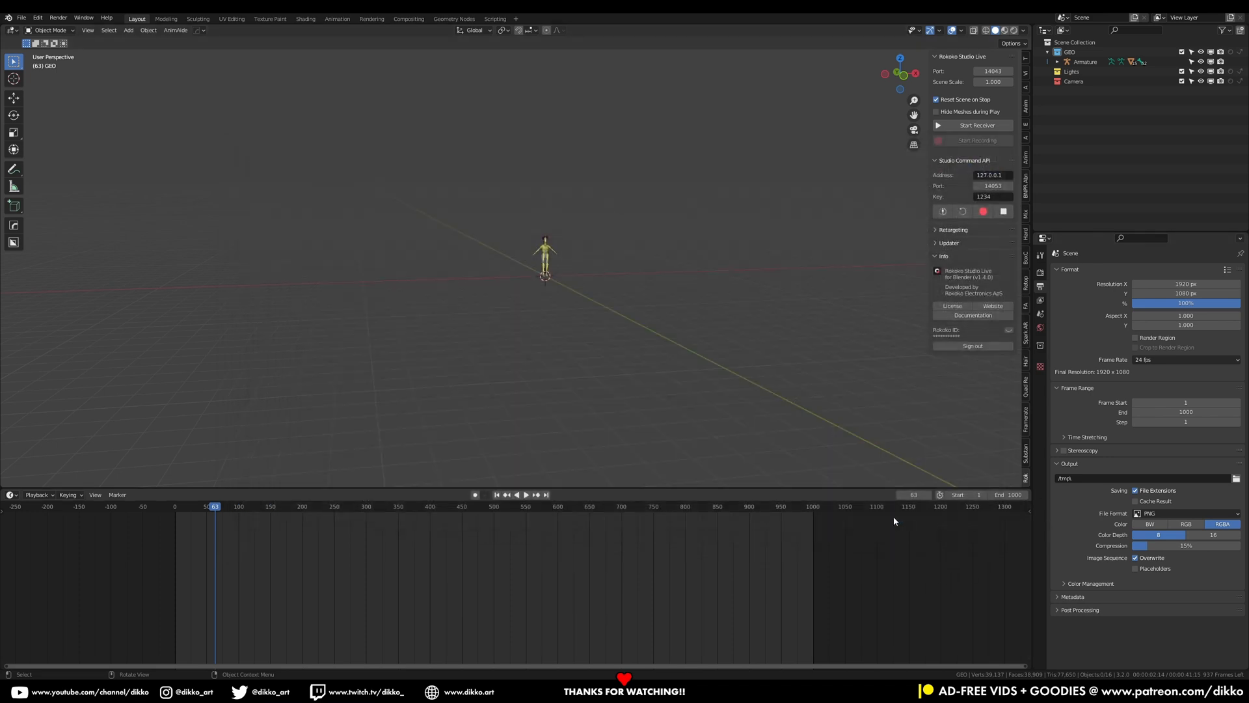
{"action": "middle_click_drag", "start_coordinate": [533, 237], "coordinate": [563, 287]}
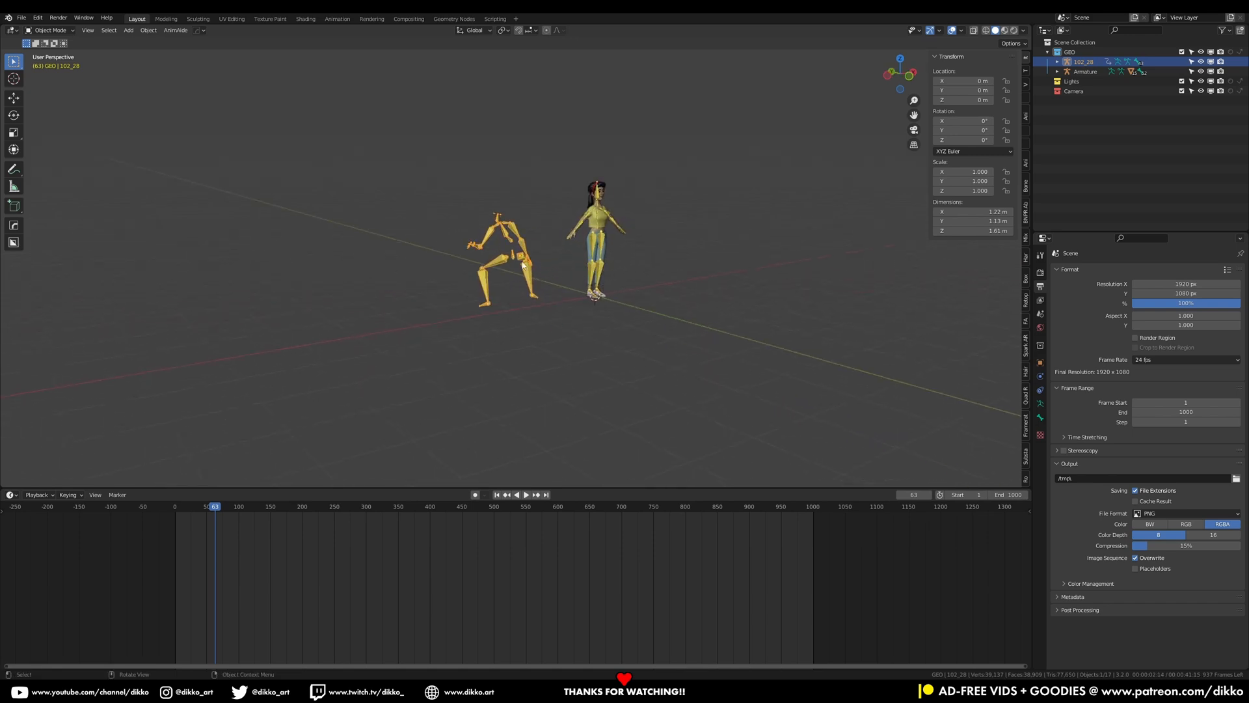
Show the imported armature in Rest Position and view it from the front beside the character
{"action": "left_click", "coordinate": [1040, 403]}
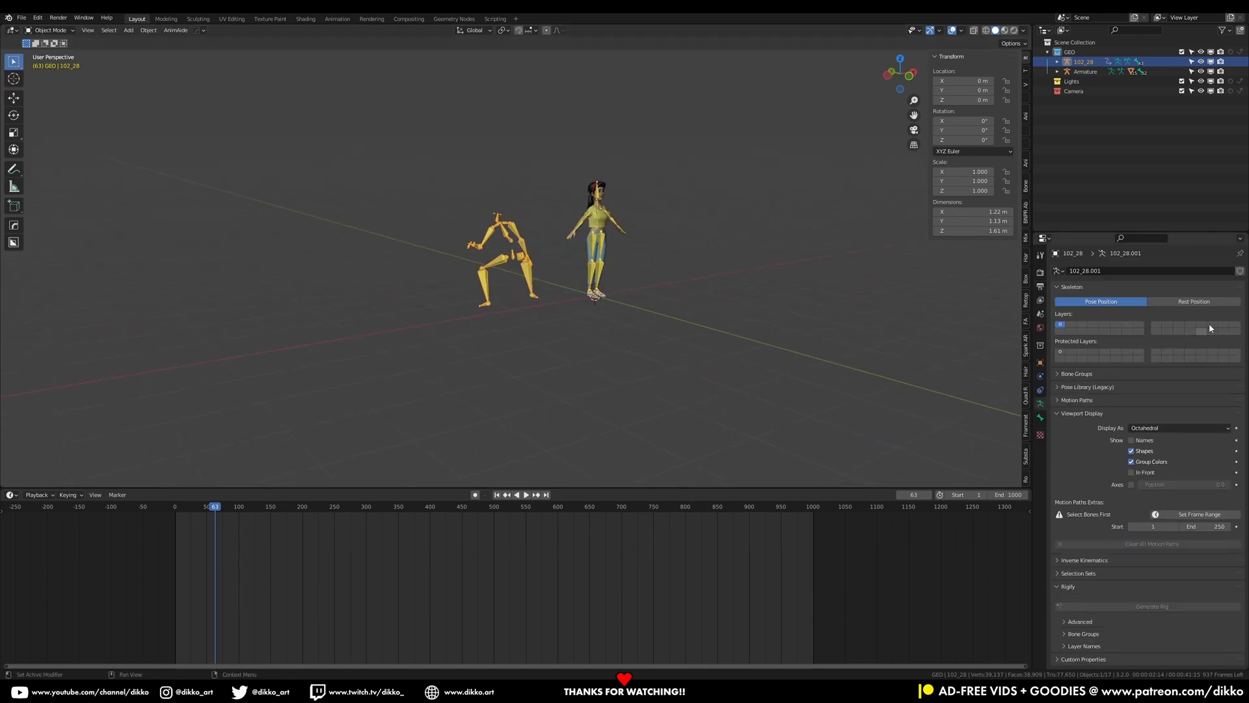
{"action": "left_click", "coordinate": [1193, 301]}
{"action": "middle_click_drag", "start_coordinate": [638, 268], "coordinate": [577, 262]}
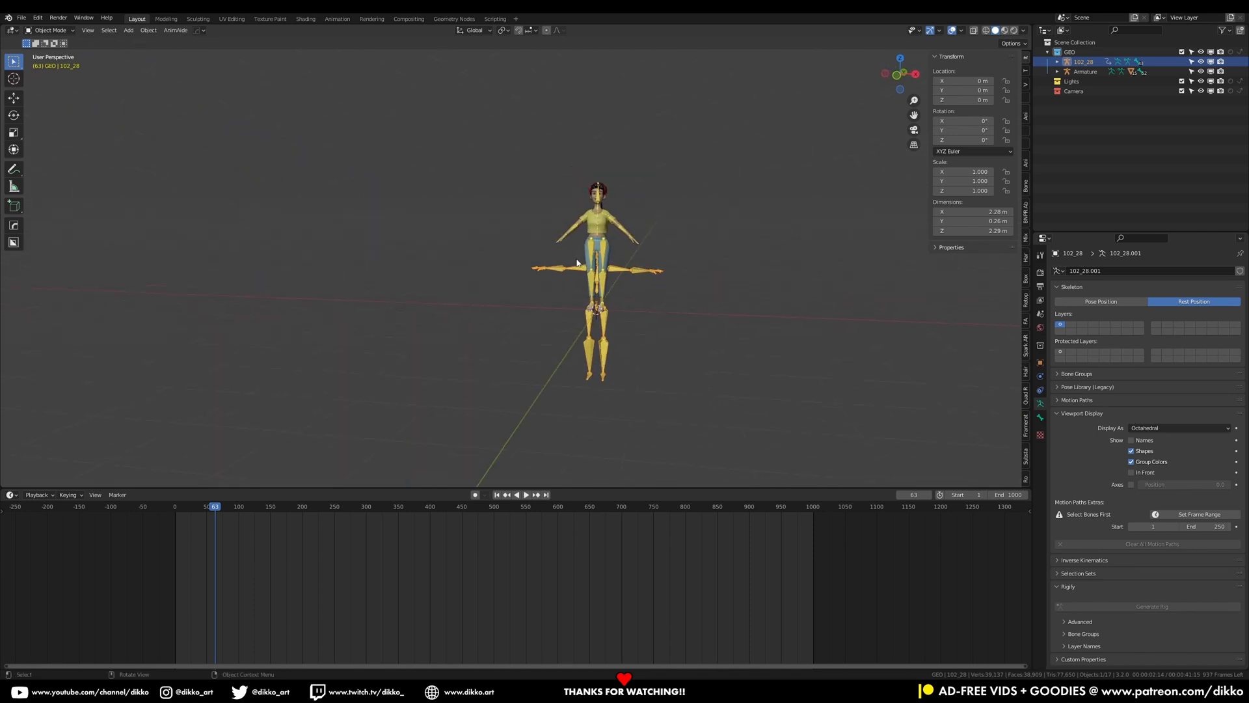
{"action": "key", "text": "KP_1"}
{"action": "scroll", "coordinate": [579, 270], "scroll_direction": "up", "scroll_amount": 2}
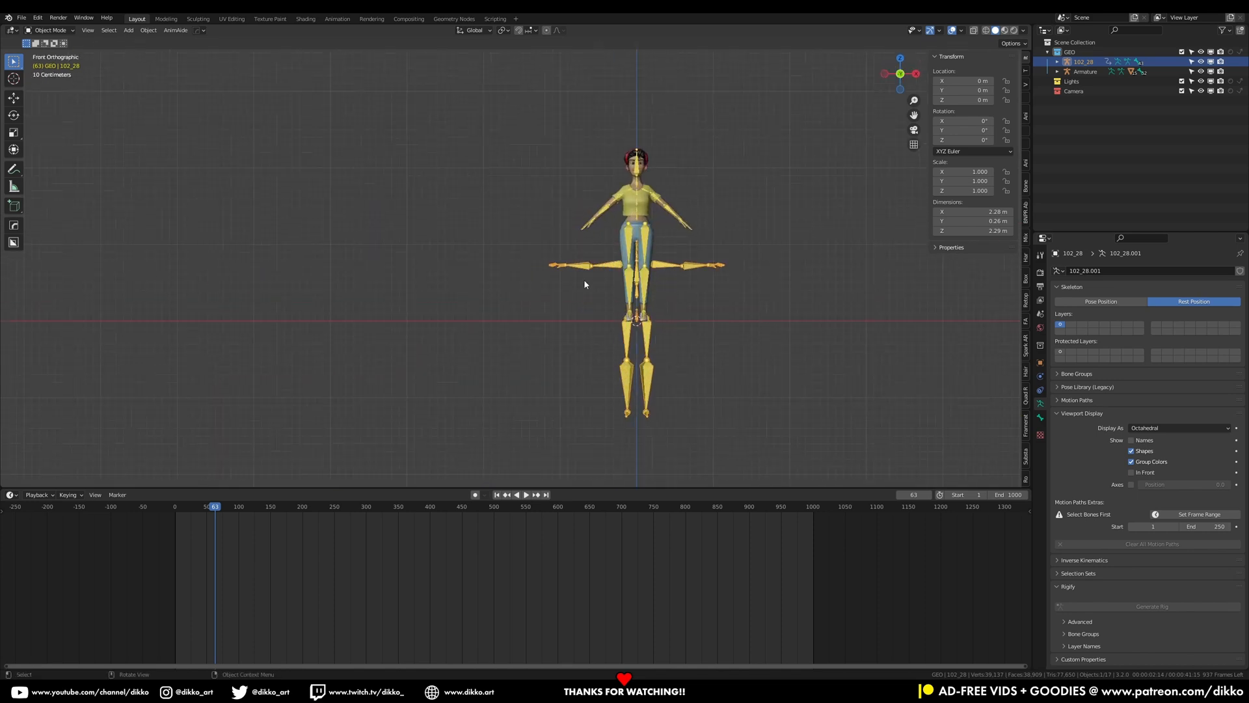
{"action": "key", "text": "g"}
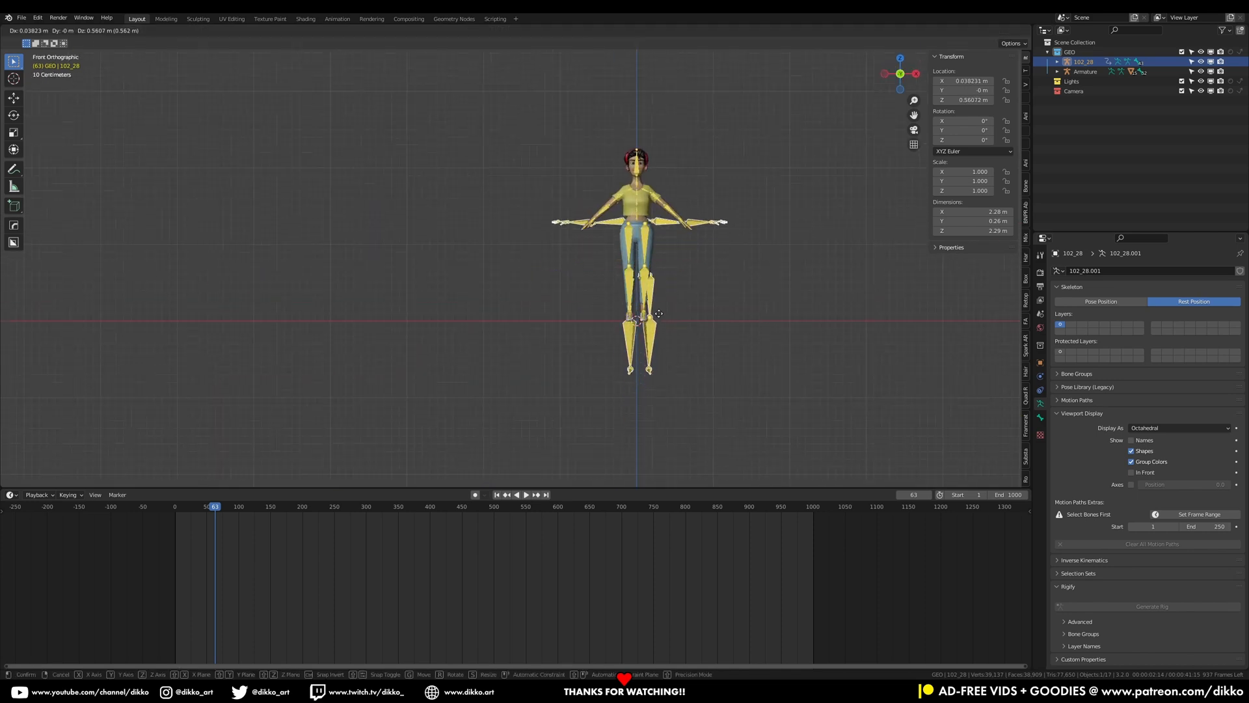
{"action": "left_click", "coordinate": [681, 272]}
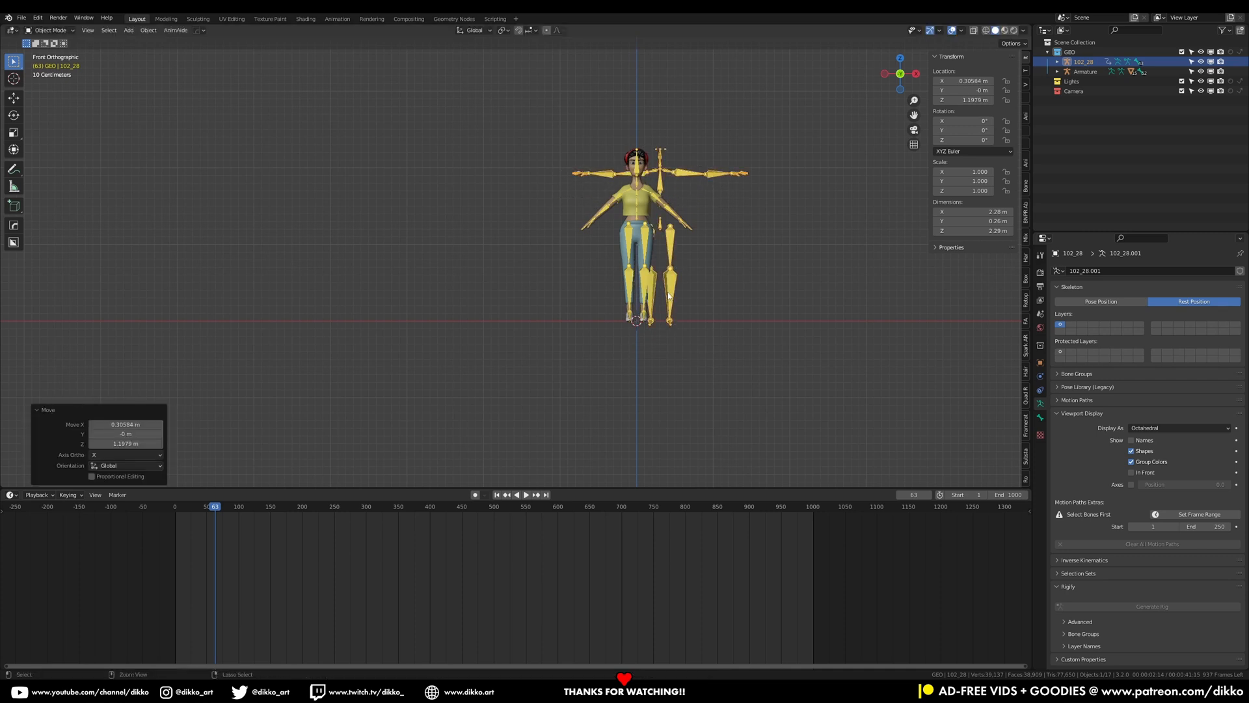
{"action": "key", "text": "ctrl+z"}
Switch the armature back to Pose Position and play the animation from the start
{"action": "left_click", "coordinate": [1084, 302]}
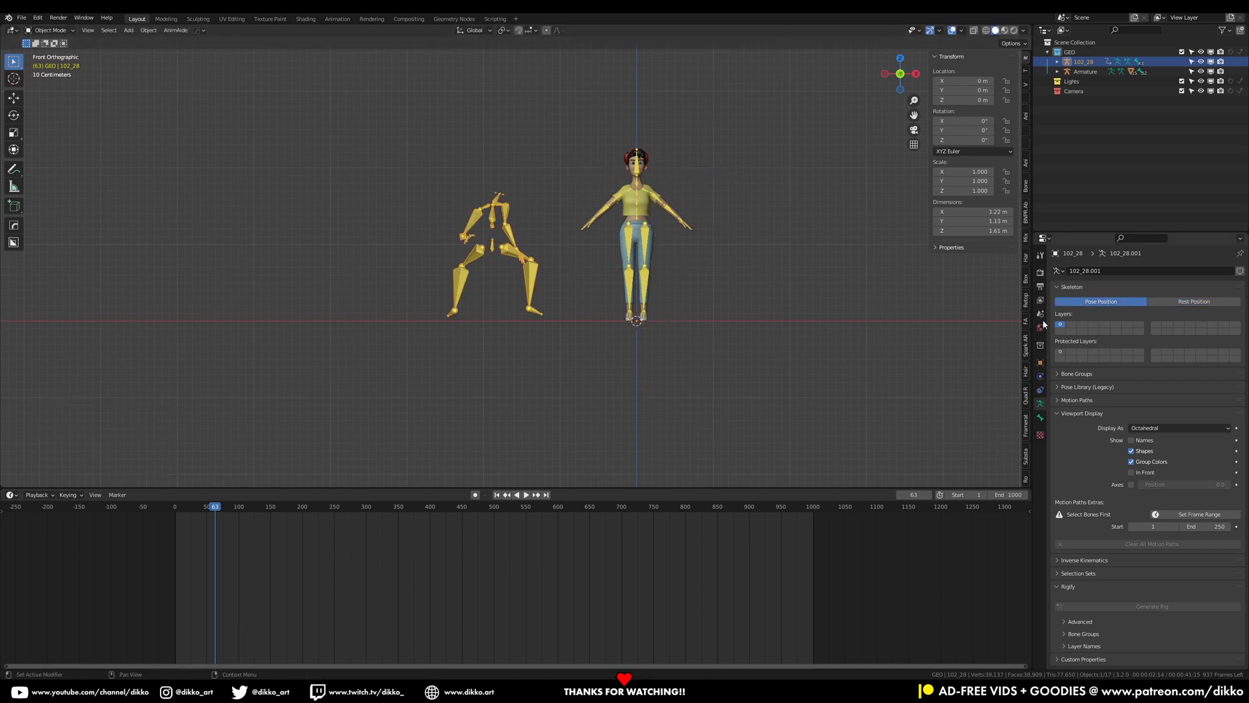
{"action": "left_click", "coordinate": [179, 507]}
{"action": "key", "text": "space"}
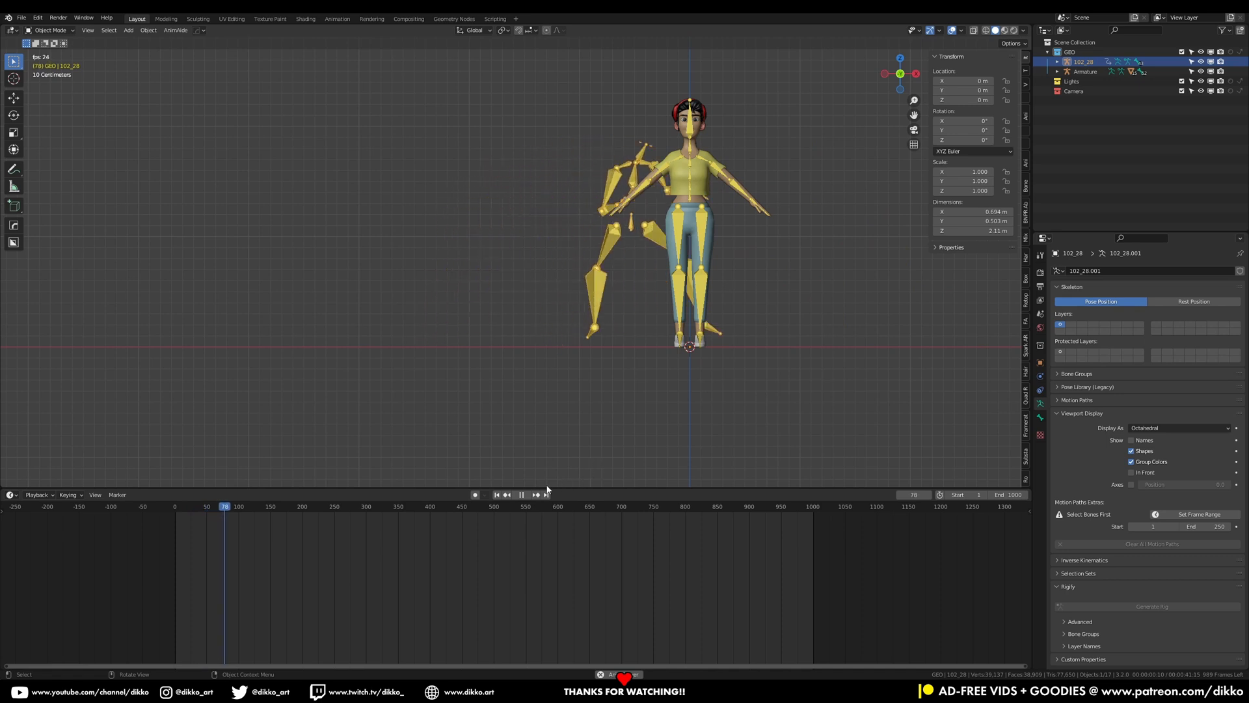
{"action": "left_click", "coordinate": [522, 495]}
{"action": "left_click", "coordinate": [524, 496]}
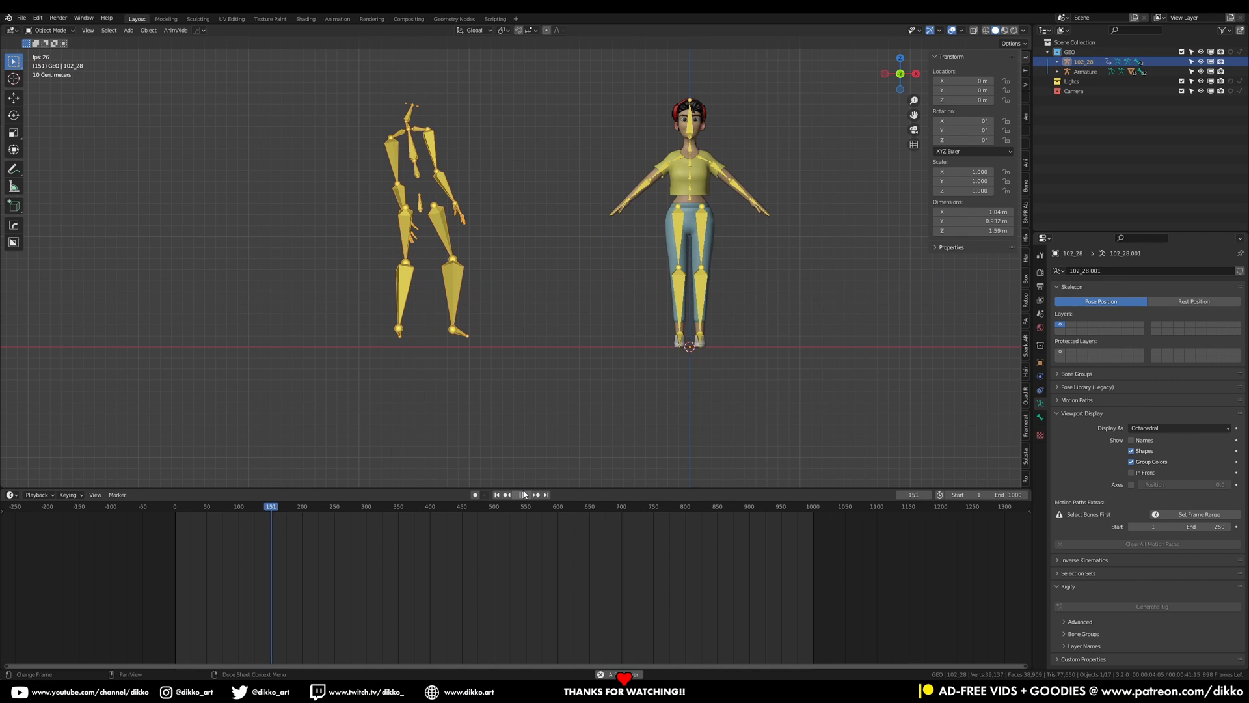
{"action": "left_click", "coordinate": [523, 495]}
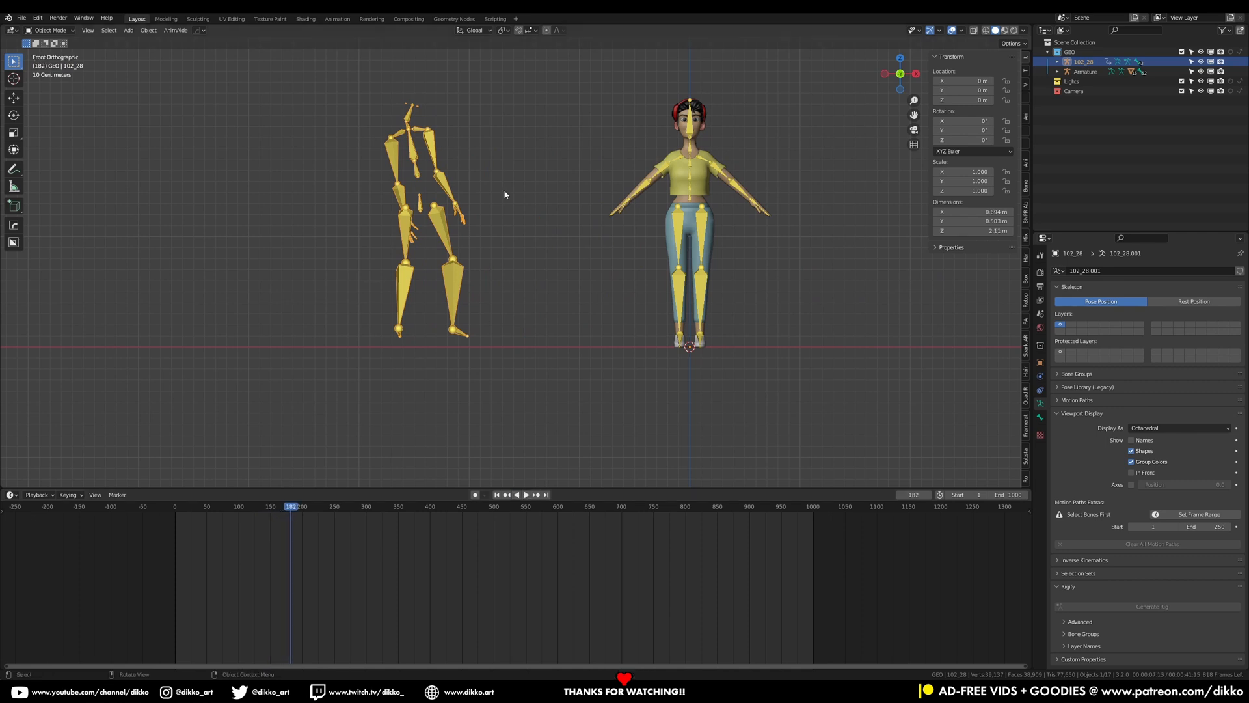
Set the armature to Rest Position and move it about 2 m along X beside the character
{"action": "left_click", "coordinate": [1201, 302]}
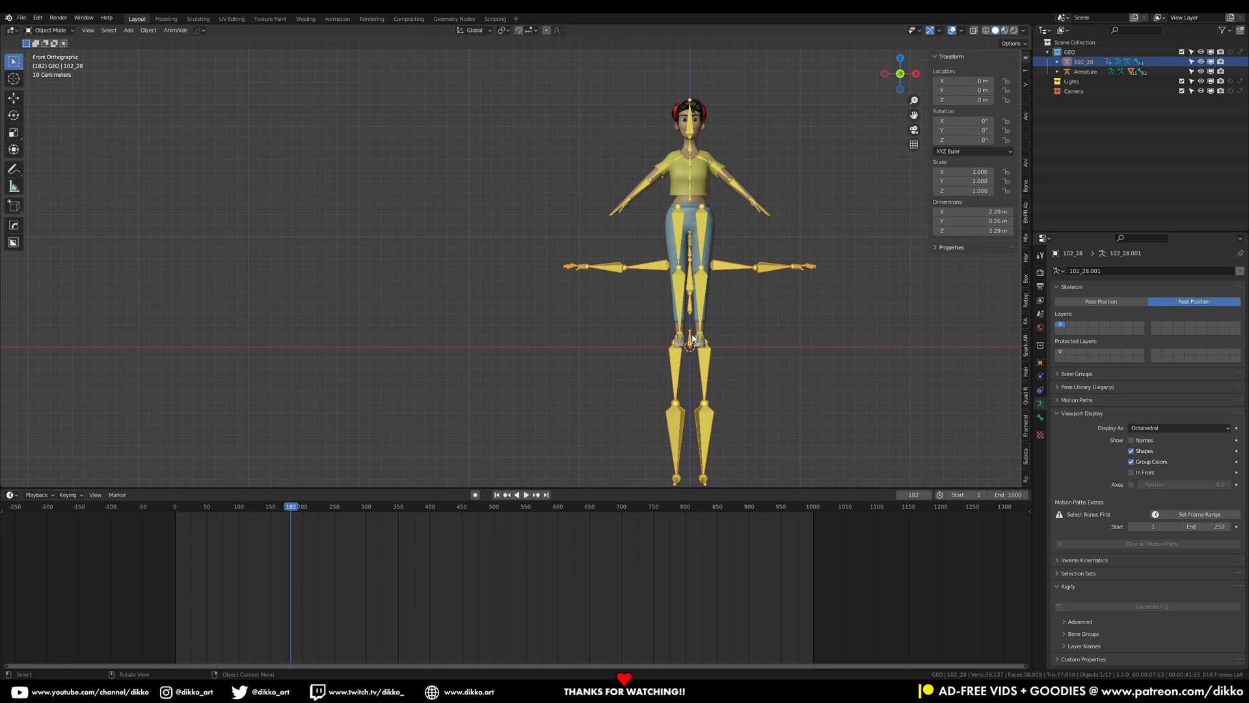
{"action": "left_click", "coordinate": [12, 98]}
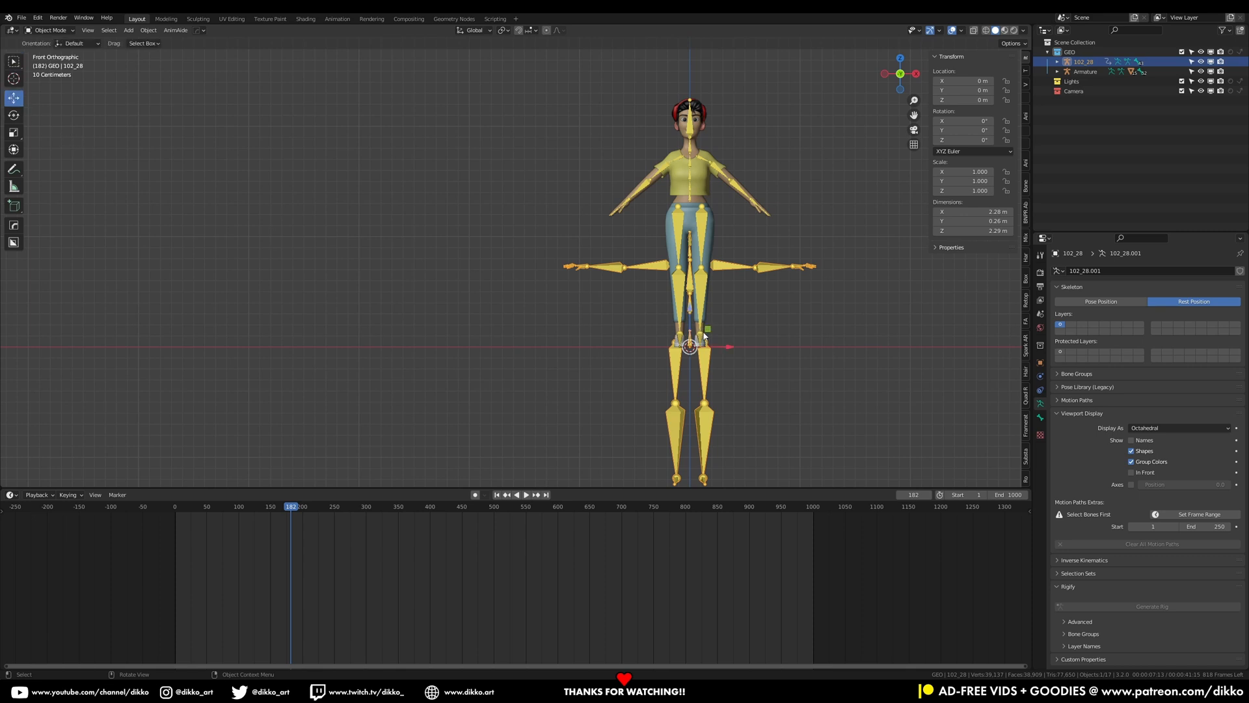
{"action": "left_click_drag", "start_coordinate": [730, 347], "coordinate": [957, 347]}
{"action": "middle_click_drag", "start_coordinate": [807, 259], "coordinate": [810, 297]}
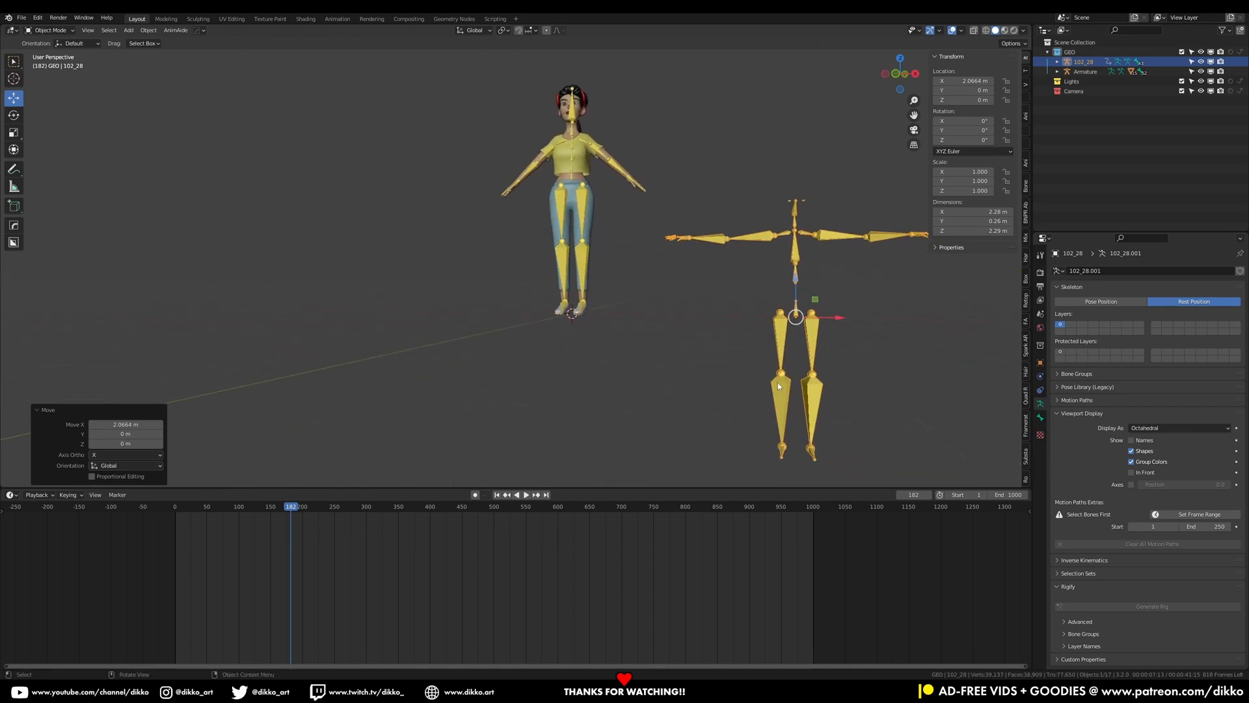
Inspect the imported skeleton's leg and arm bones in Pose Mode, then return to Object Mode
{"action": "left_click", "coordinate": [49, 30]}
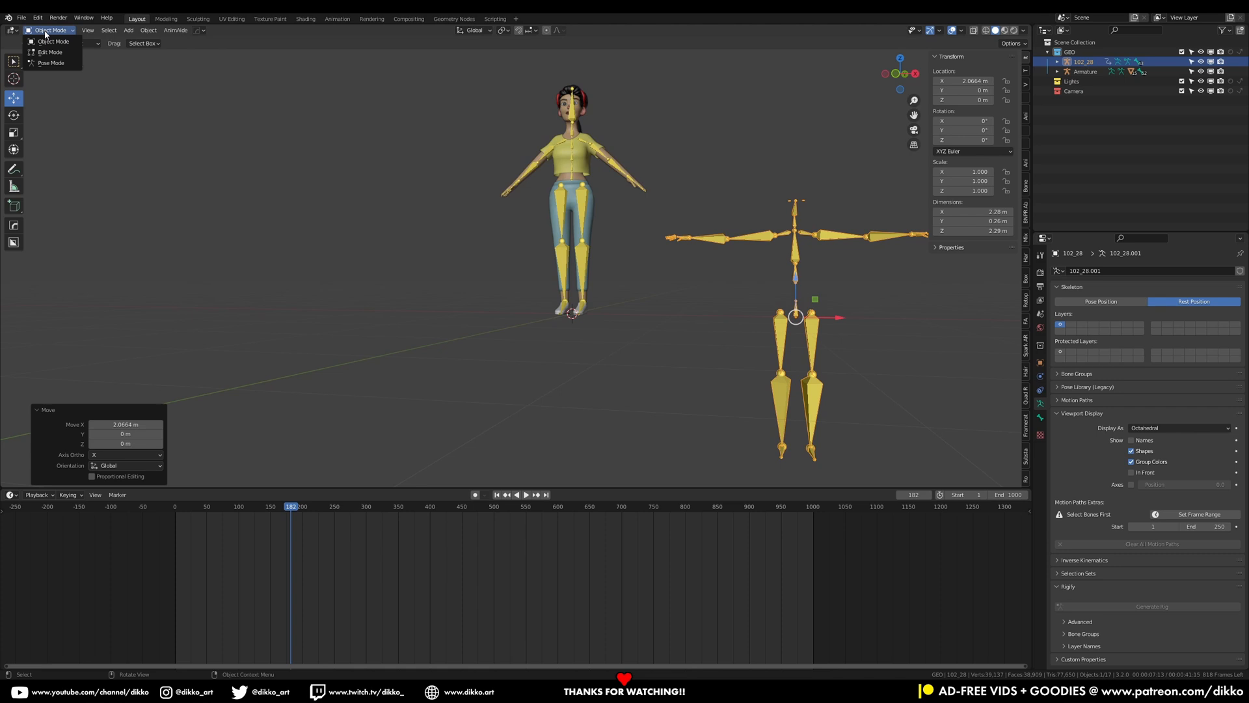
{"action": "left_click", "coordinate": [49, 65]}
{"action": "left_click", "coordinate": [782, 332]}
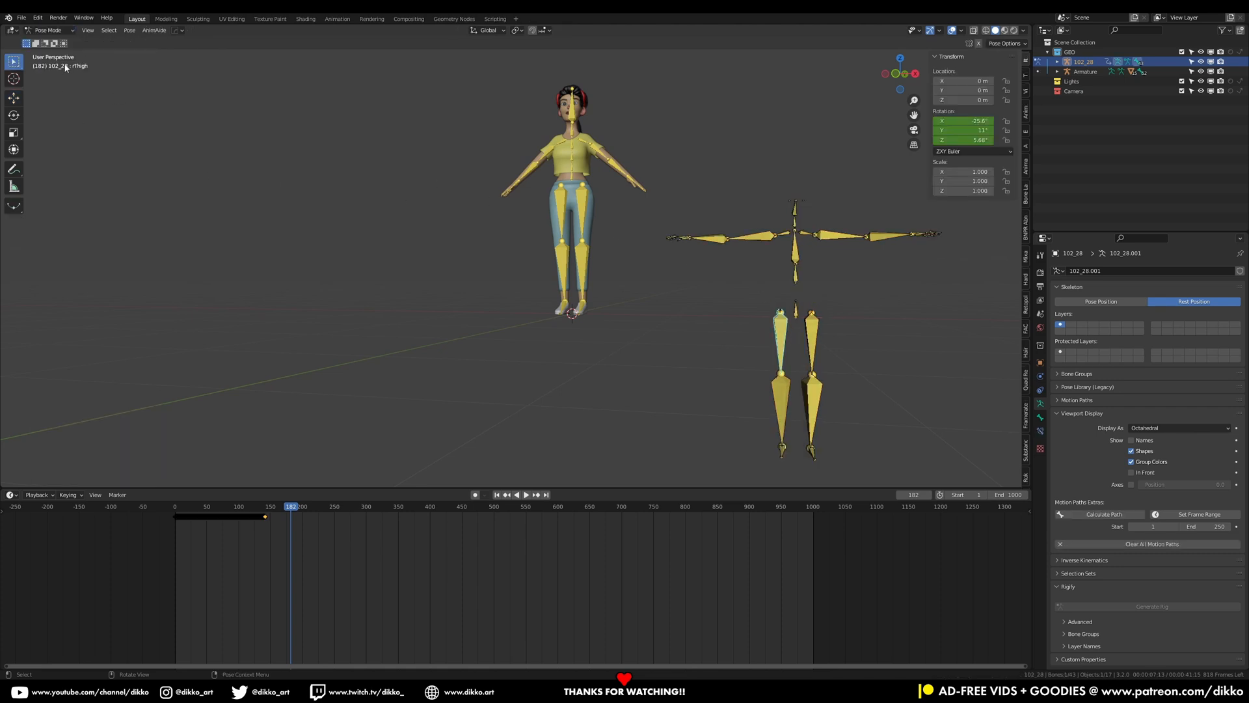
{"action": "left_click", "coordinate": [828, 238]}
{"action": "left_click", "coordinate": [49, 30]}
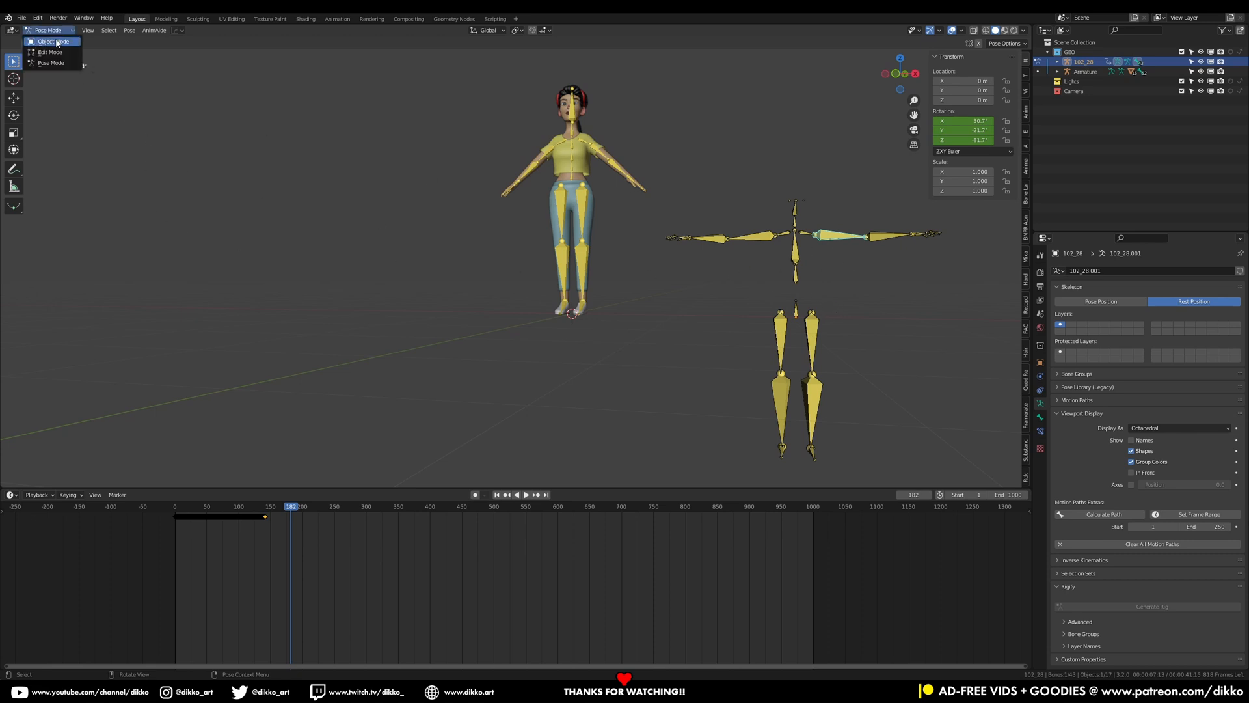
{"action": "left_click", "coordinate": [49, 42]}
{"action": "left_click", "coordinate": [584, 200]}
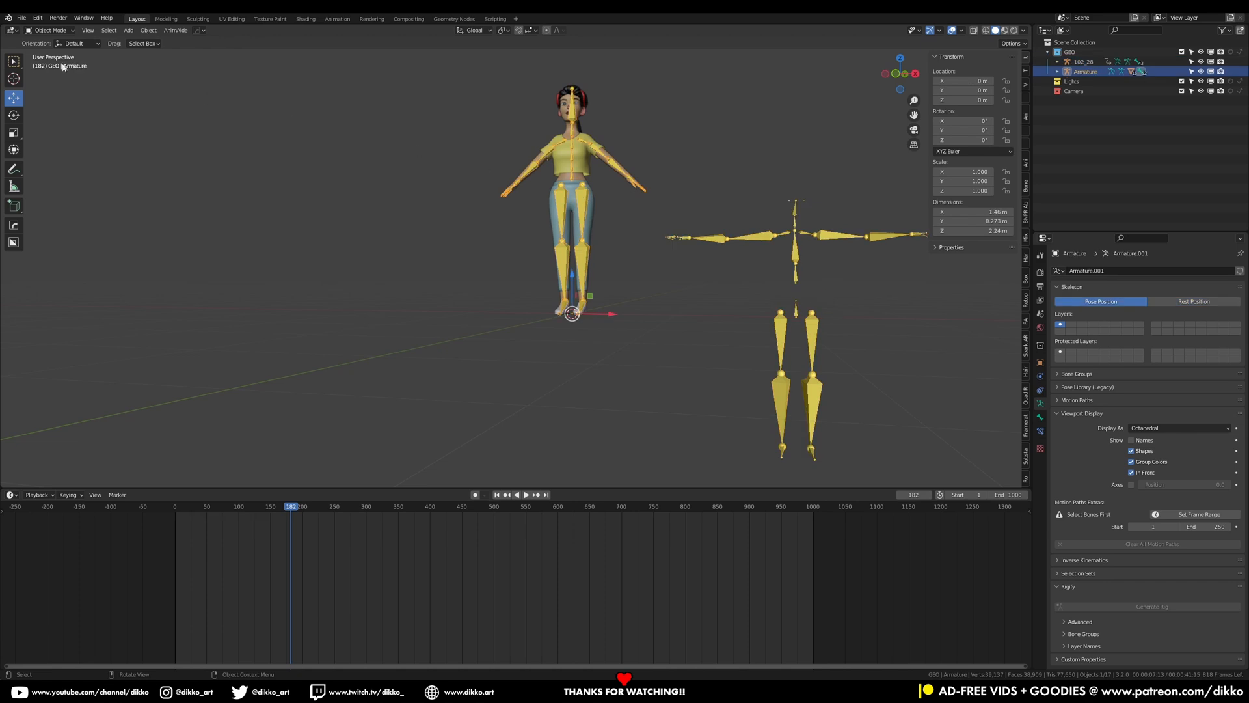
Inspect the character armature's arm bones in Pose Mode, then return to Object Mode in front view
{"action": "left_click", "coordinate": [49, 30]}
{"action": "left_click", "coordinate": [49, 58]}
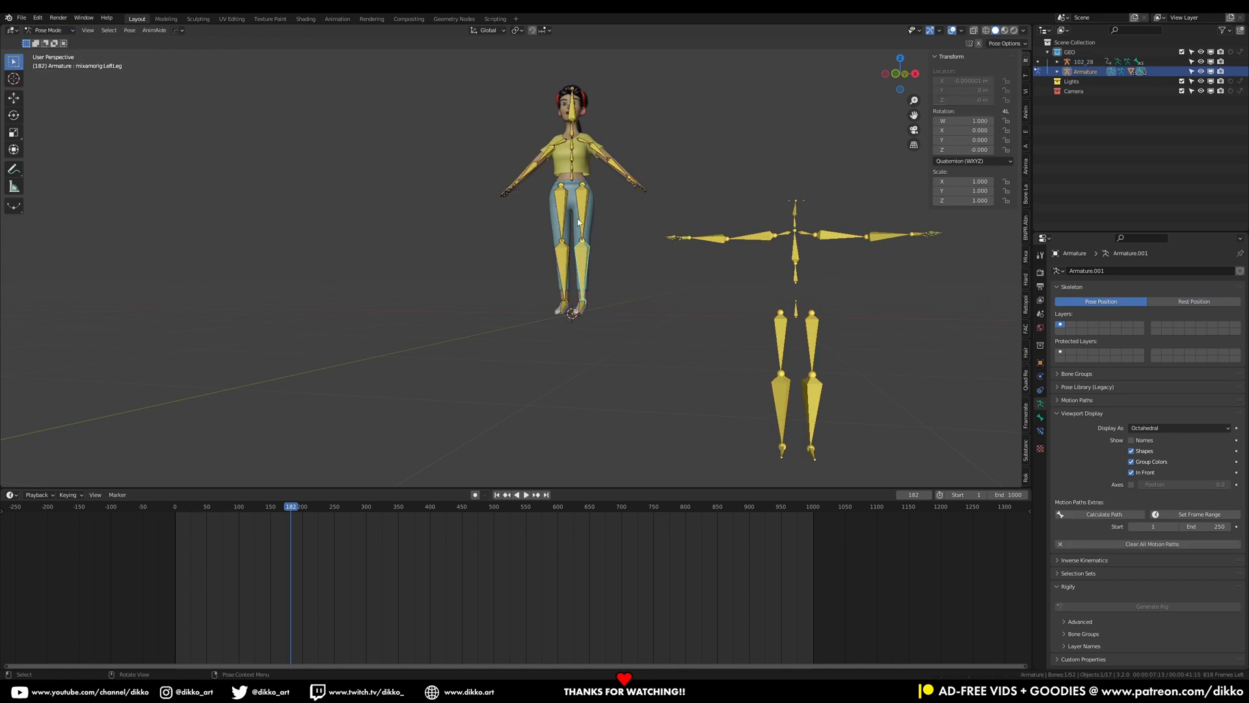
{"action": "left_click", "coordinate": [583, 196]}
{"action": "left_click", "coordinate": [572, 164]}
{"action": "left_click", "coordinate": [572, 151]}
{"action": "left_click", "coordinate": [593, 151]}
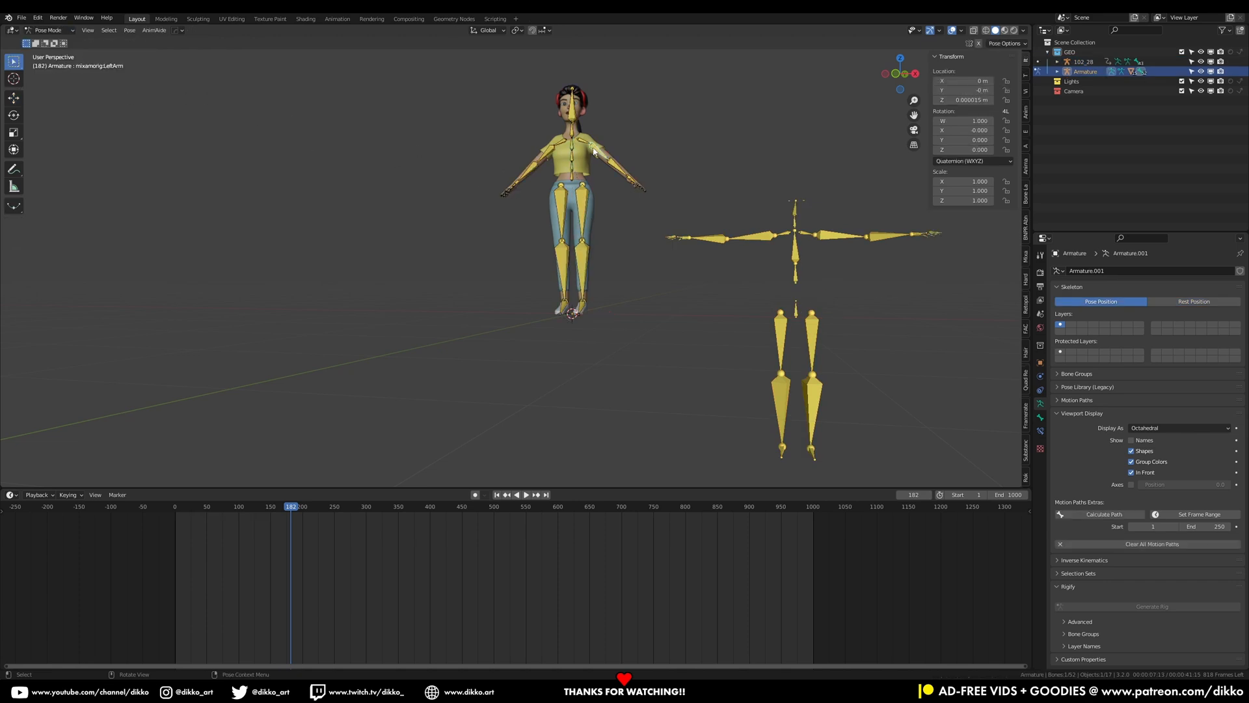
{"action": "left_click", "coordinate": [57, 31]}
{"action": "left_click", "coordinate": [55, 42]}
{"action": "middle_click_drag", "start_coordinate": [563, 328], "coordinate": [507, 301]}
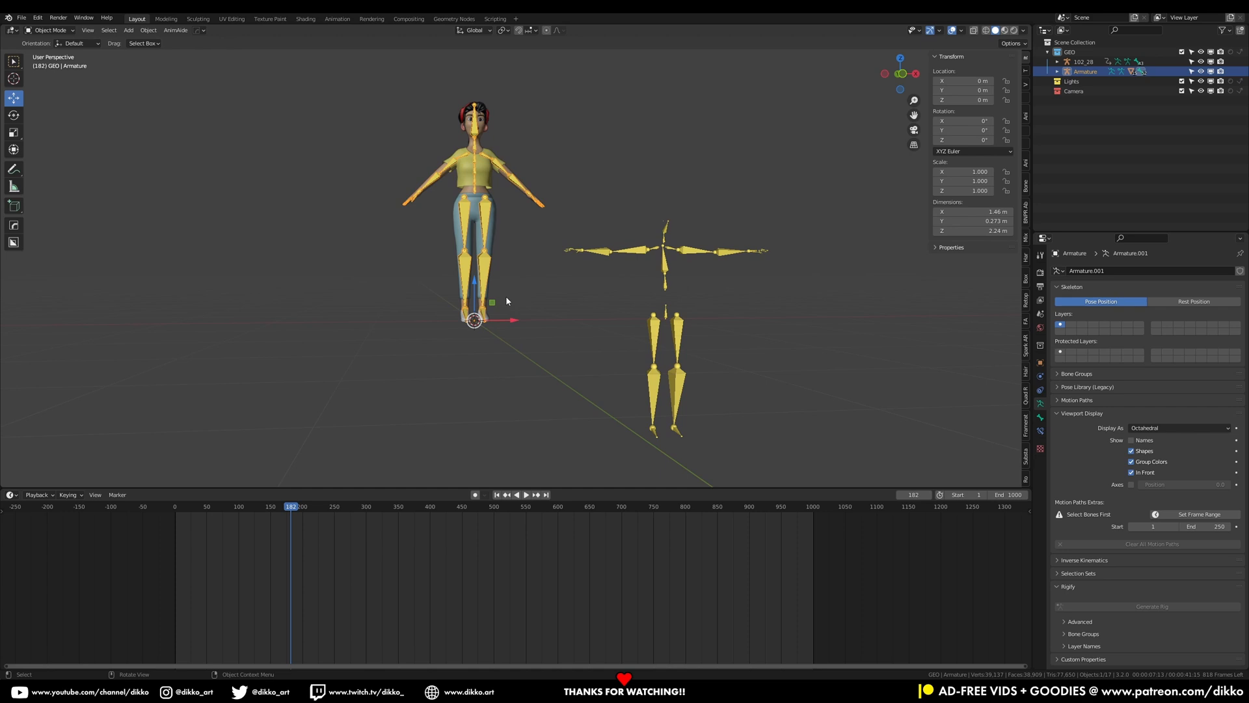
{"action": "key", "text": "KP_1"}
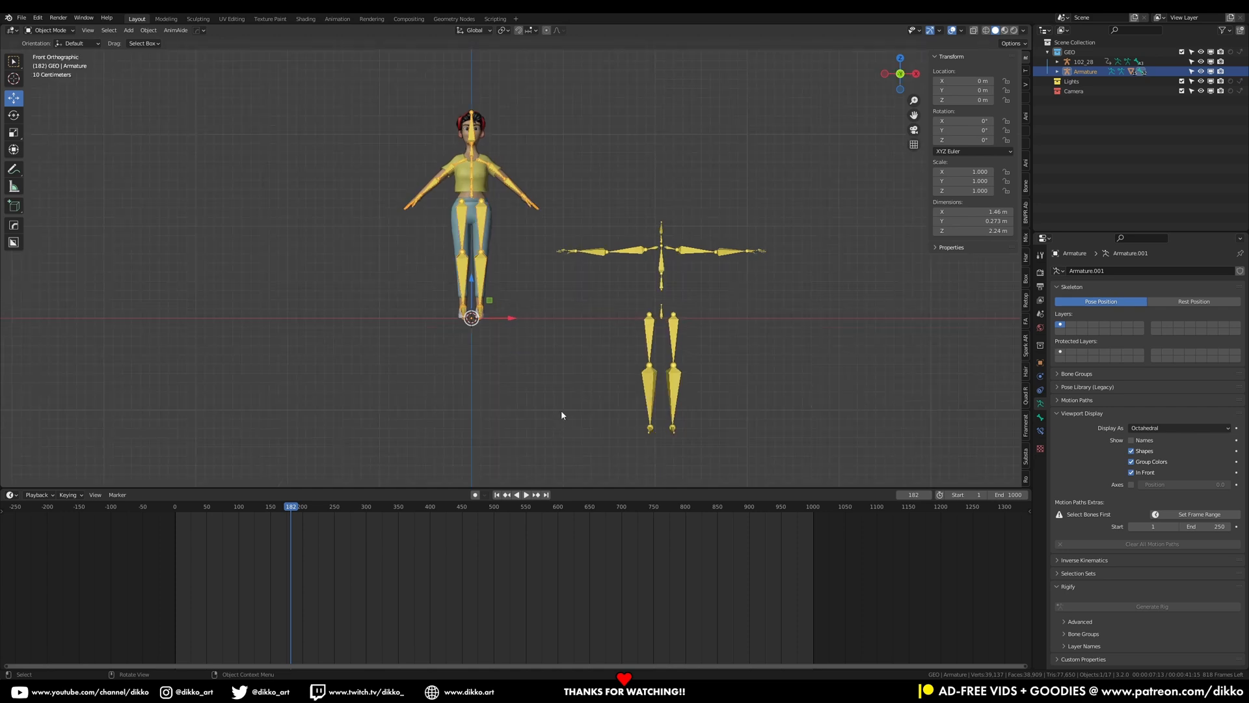
In the Rokoko Retargeting panel, set Source to 102_28 and Target to Armature, then build the bone list
{"action": "left_click", "coordinate": [1025, 482]}
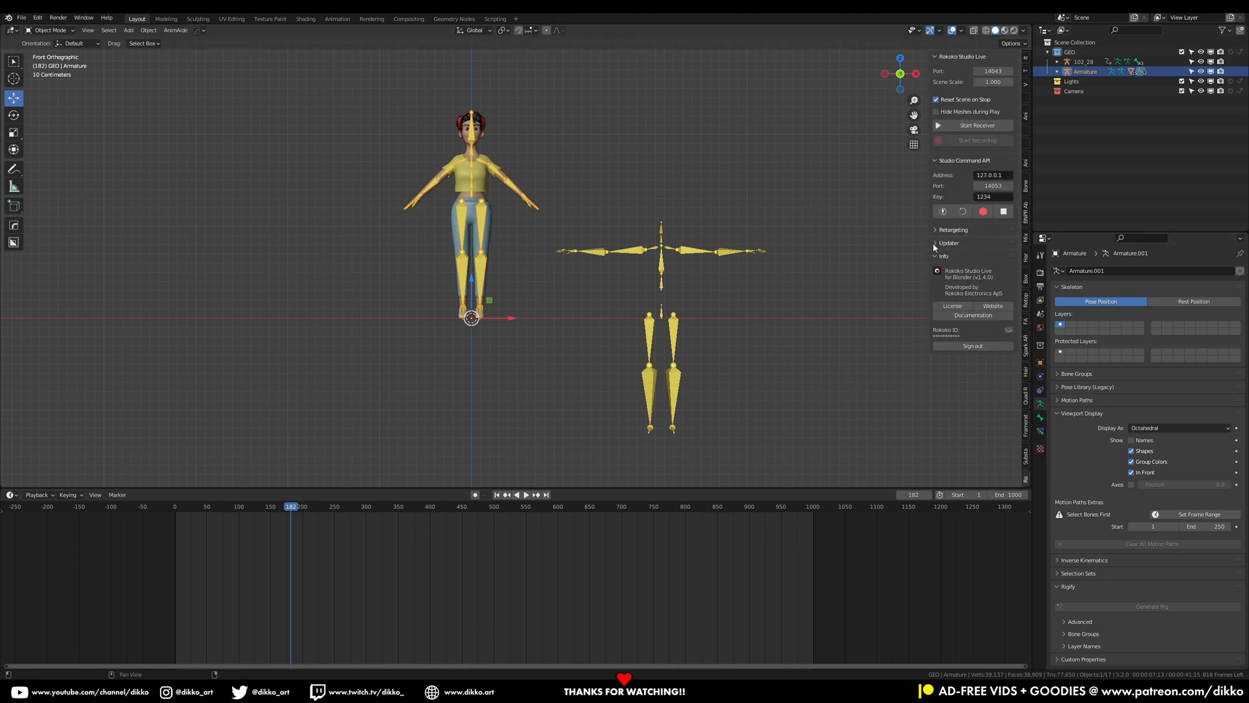
{"action": "left_click", "coordinate": [951, 229]}
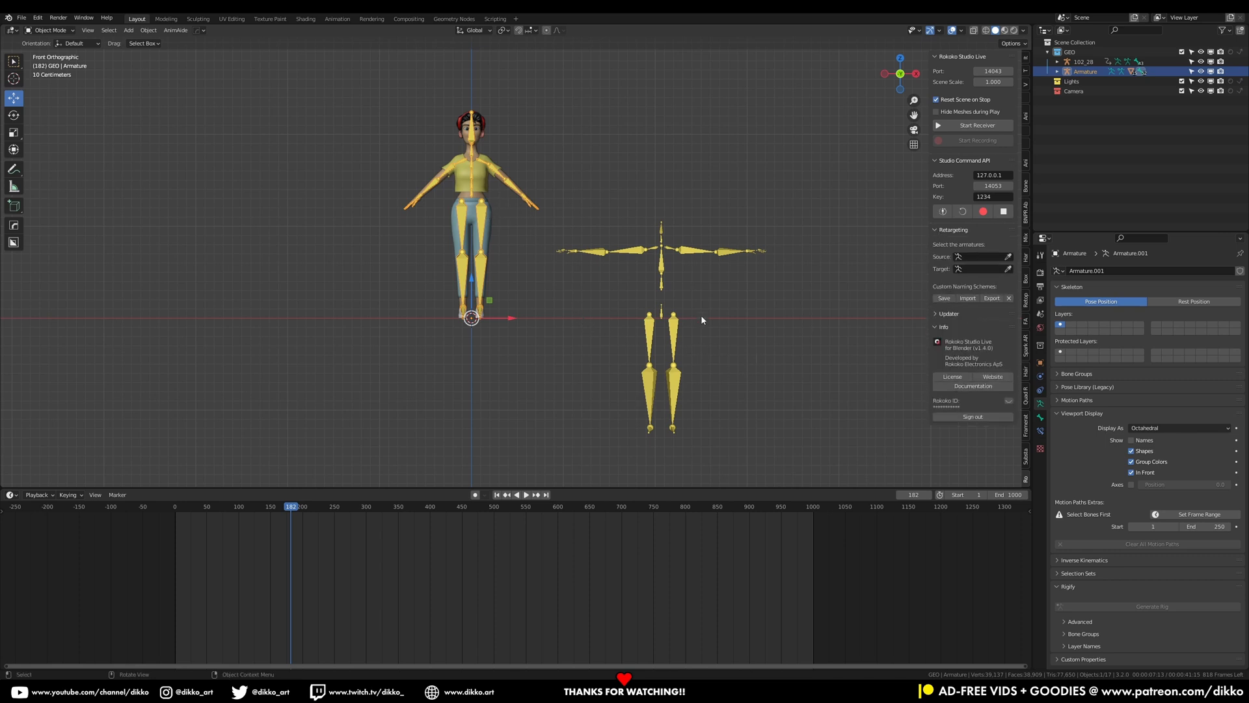
{"action": "left_click", "coordinate": [1009, 257]}
{"action": "left_click", "coordinate": [661, 267]}
{"action": "left_click", "coordinate": [1009, 268]}
{"action": "left_click", "coordinate": [478, 259]}
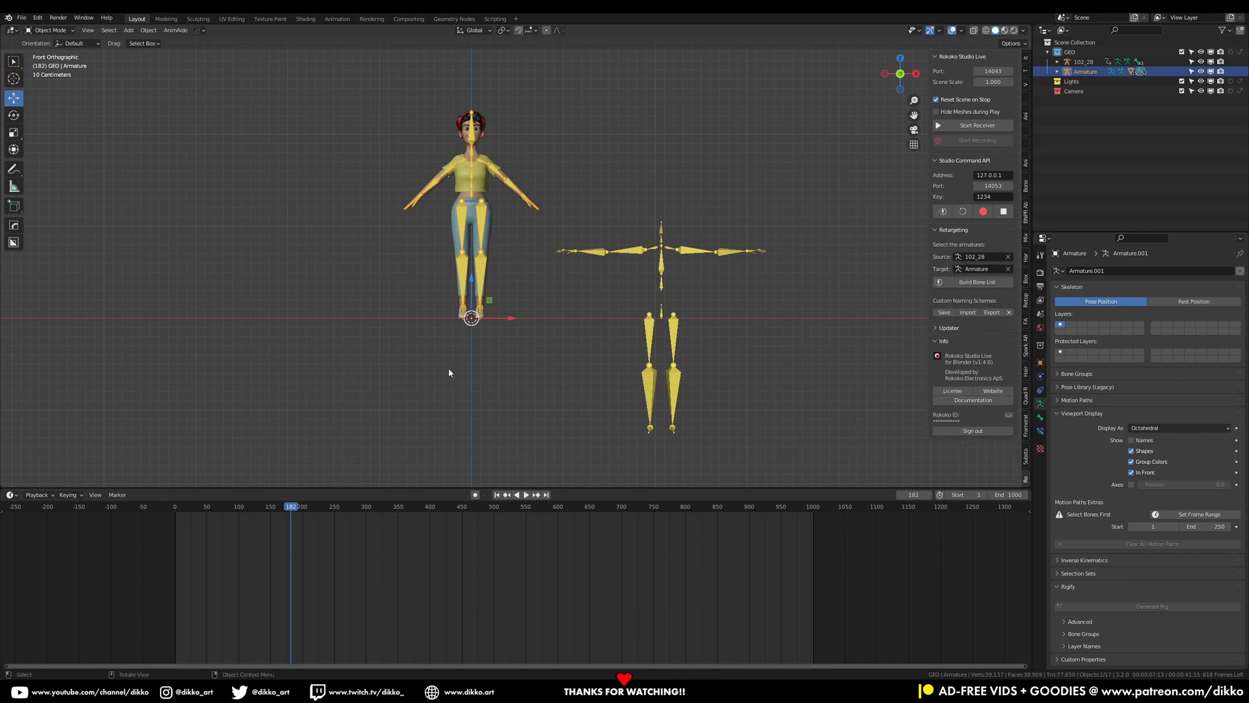
{"action": "middle_click_drag", "start_coordinate": [425, 238], "coordinate": [358, 264], "text": "shift"}
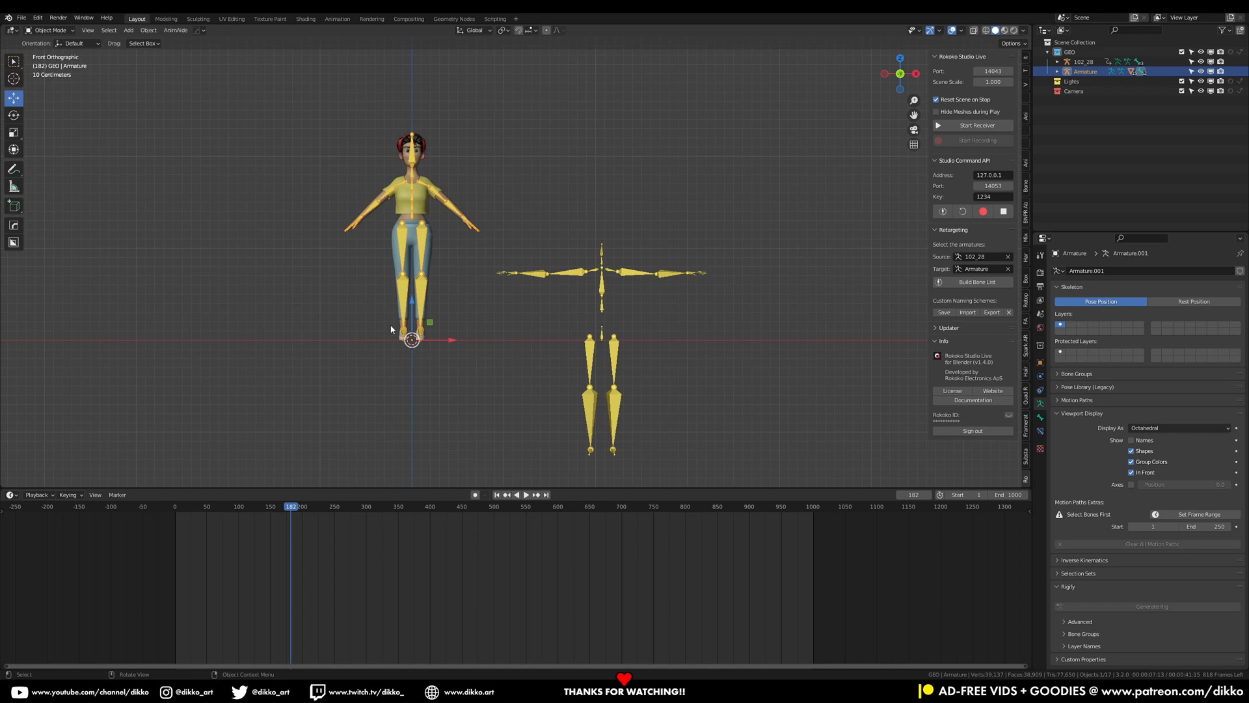
{"action": "left_click", "coordinate": [943, 284]}
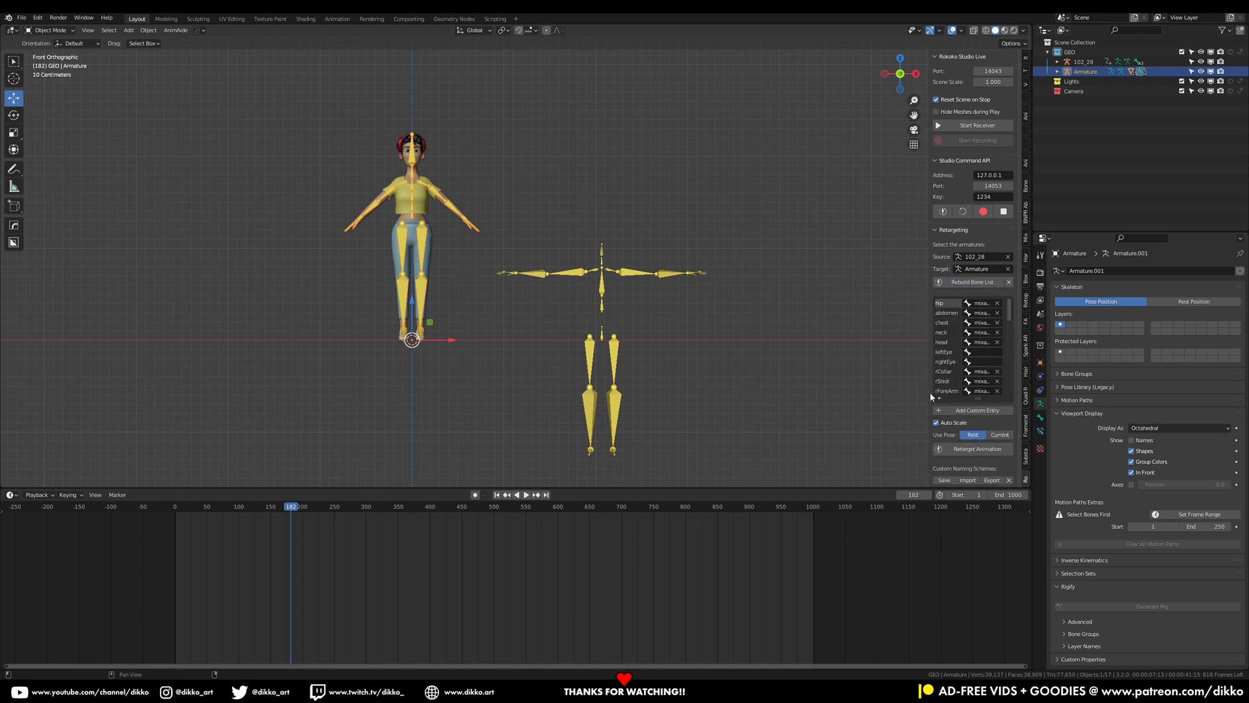
Widen the sidebar and review the source-to-target bone mapping list
{"action": "left_click_drag", "start_coordinate": [930, 391], "coordinate": [817, 391]}
{"action": "scroll", "coordinate": [861, 437], "scroll_direction": "down", "scroll_amount": 5}
{"action": "scroll", "coordinate": [866, 436], "scroll_direction": "down", "scroll_amount": 2}
{"action": "scroll", "coordinate": [940, 442], "scroll_direction": "down", "scroll_amount": 6}
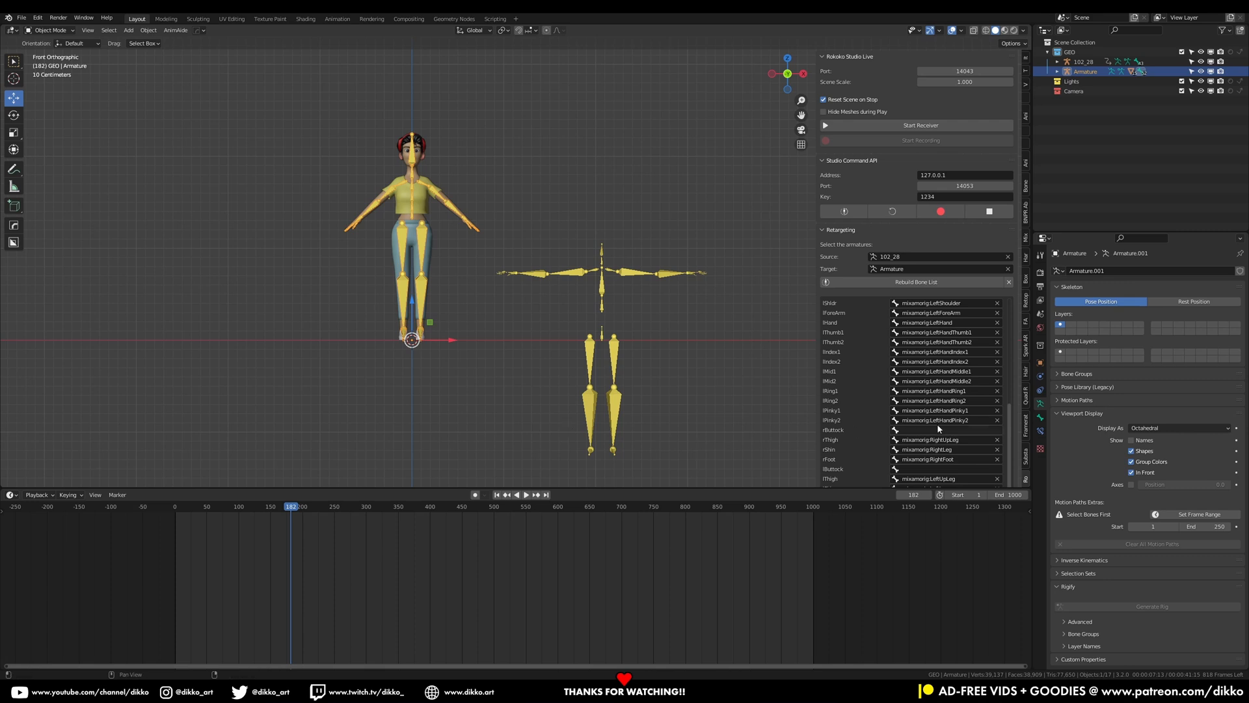
{"action": "scroll", "coordinate": [943, 427], "scroll_direction": "up", "scroll_amount": 2}
{"action": "scroll", "coordinate": [949, 429], "scroll_direction": "up", "scroll_amount": 2}
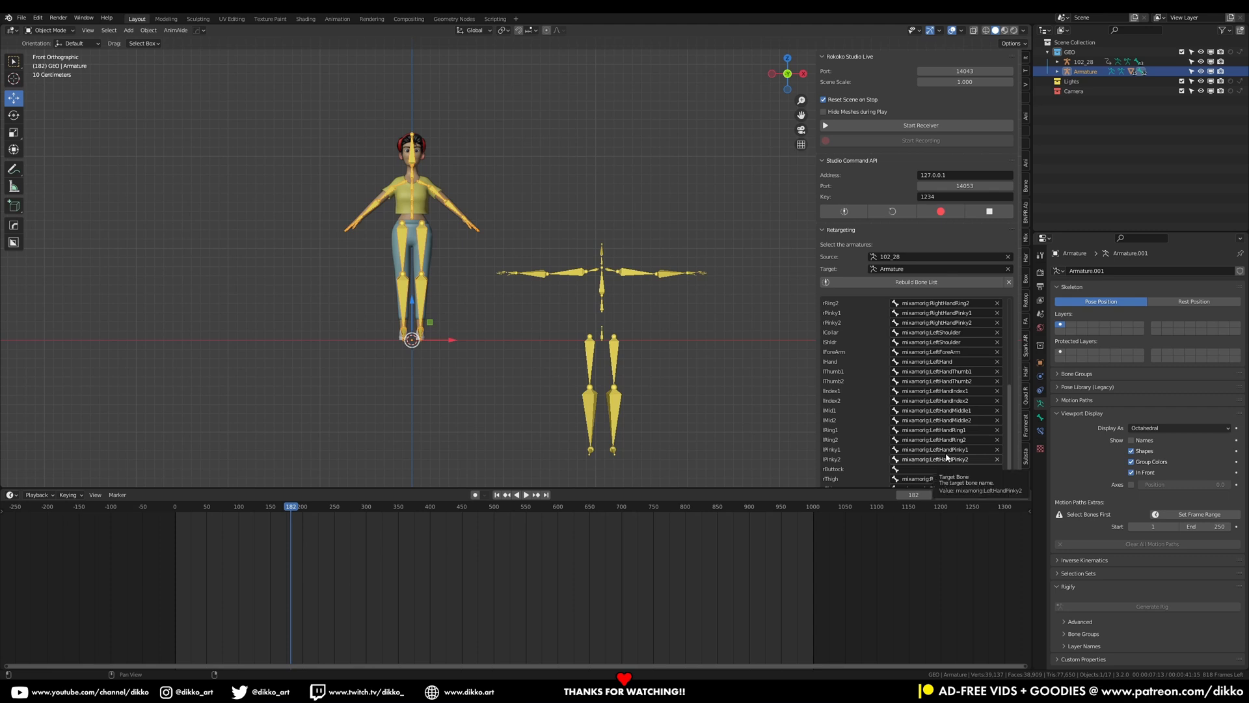
{"action": "scroll", "coordinate": [947, 462], "scroll_direction": "up", "scroll_amount": 4}
{"action": "scroll", "coordinate": [944, 461], "scroll_direction": "up", "scroll_amount": 10}
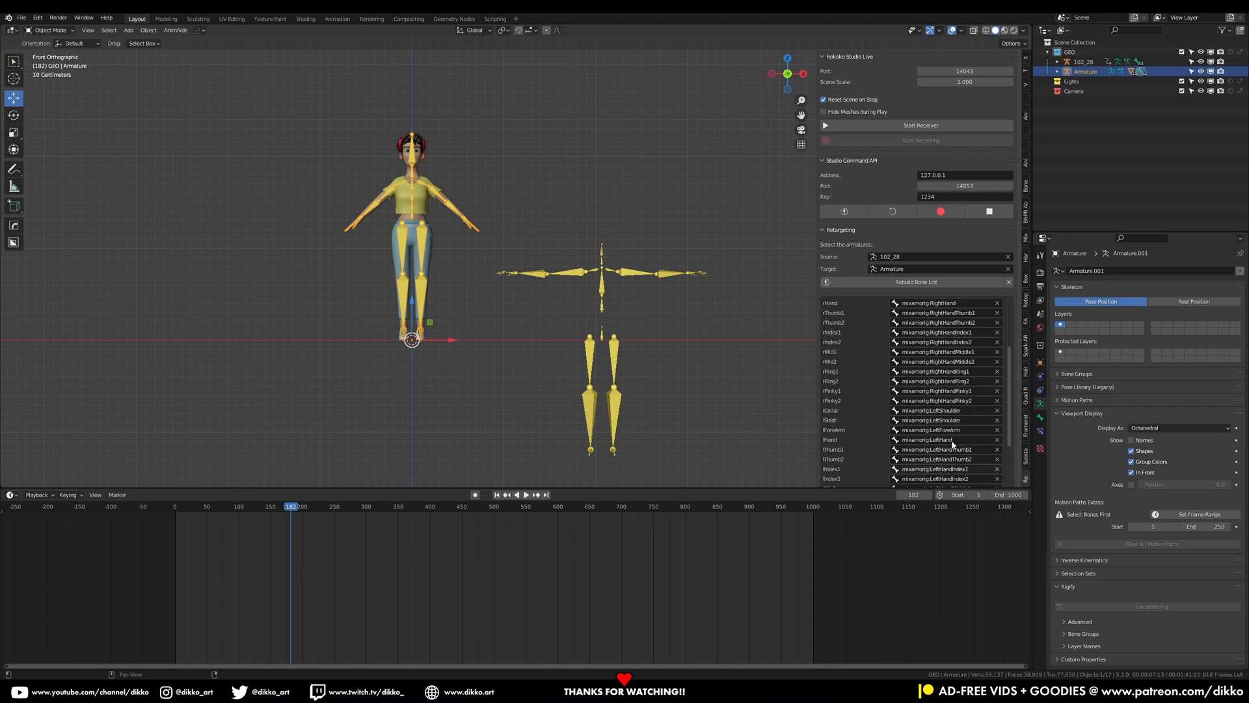
{"action": "scroll", "coordinate": [918, 352], "scroll_direction": "up", "scroll_amount": 4}
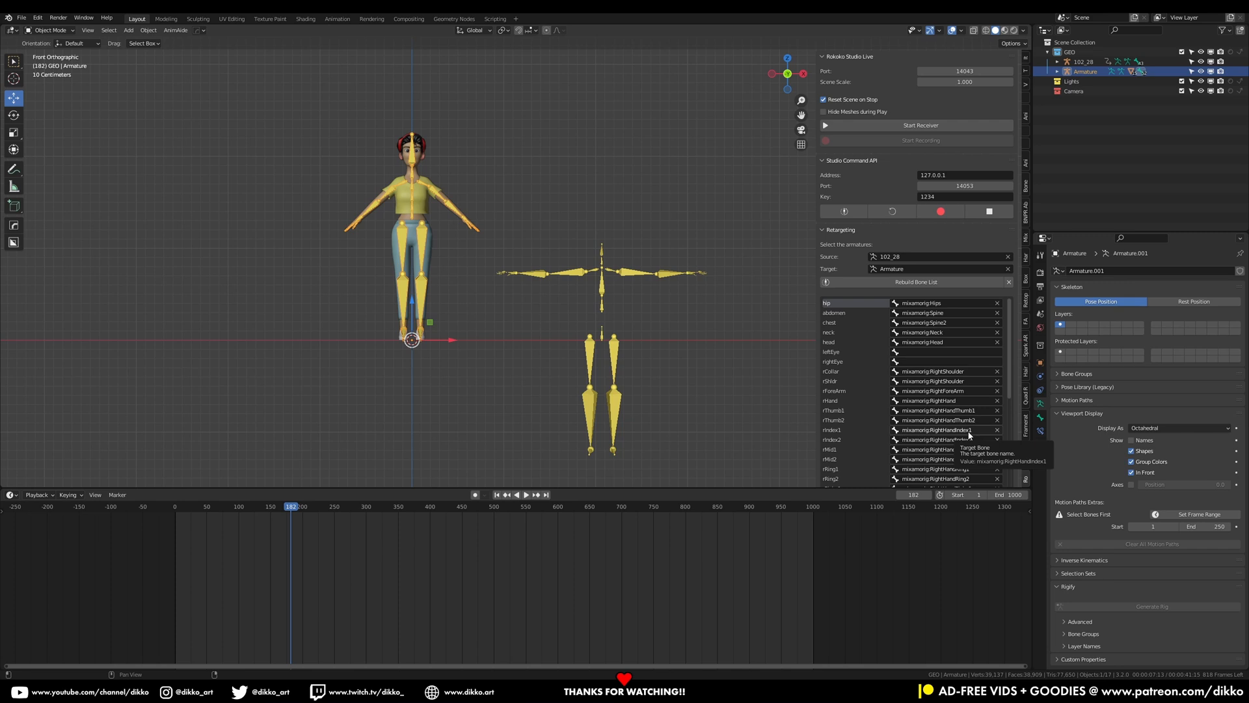
{"action": "scroll", "coordinate": [878, 426], "scroll_direction": "down", "scroll_amount": 5}
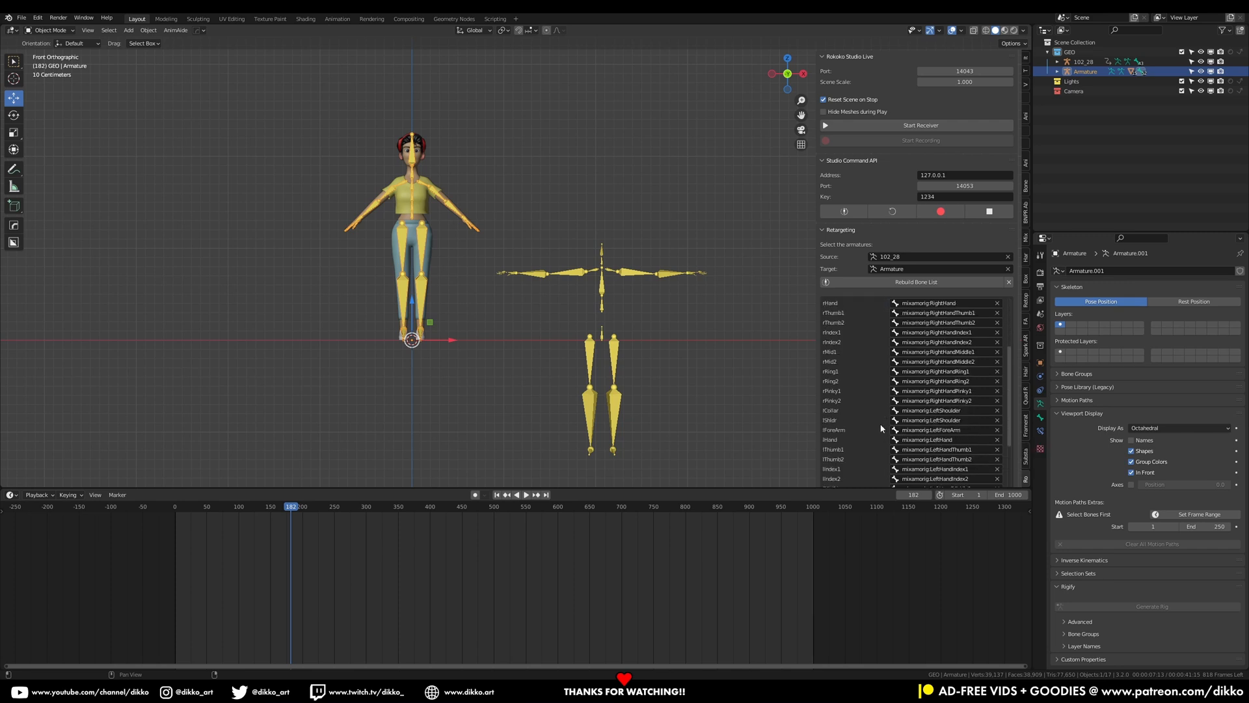
{"action": "scroll", "coordinate": [878, 427], "scroll_direction": "down", "scroll_amount": 2}
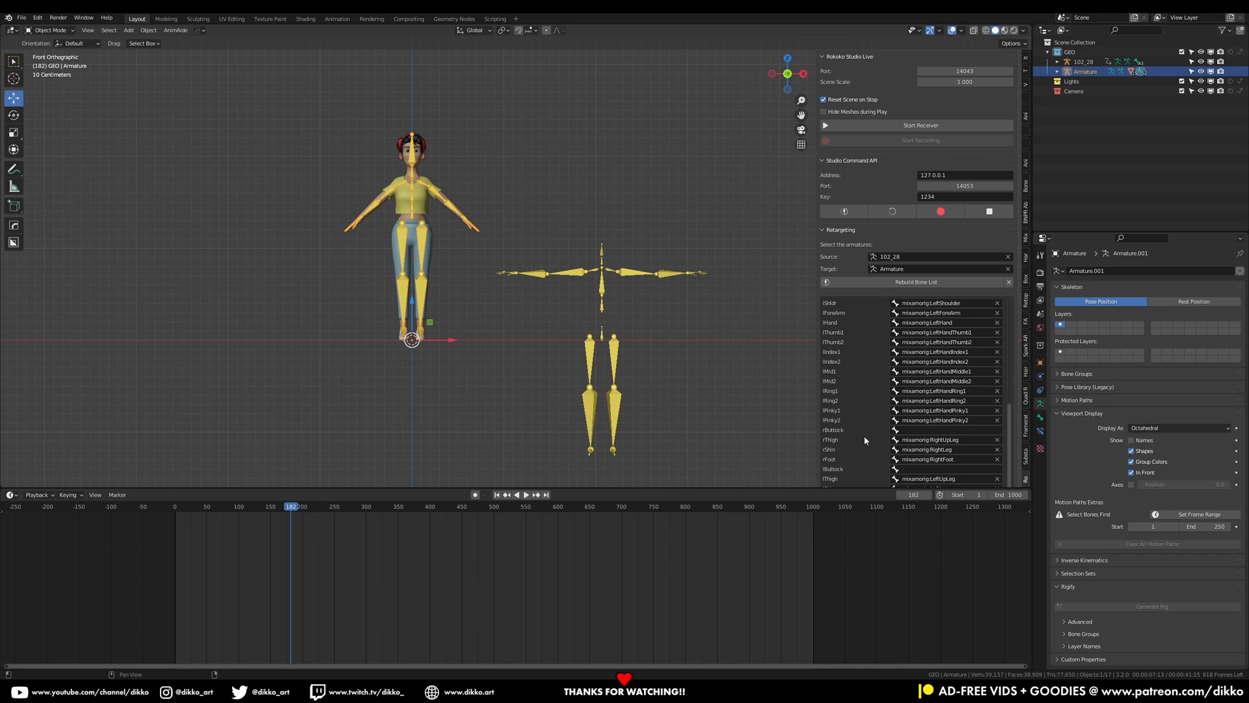
{"action": "left_click_drag", "start_coordinate": [821, 489], "coordinate": [812, 554]}
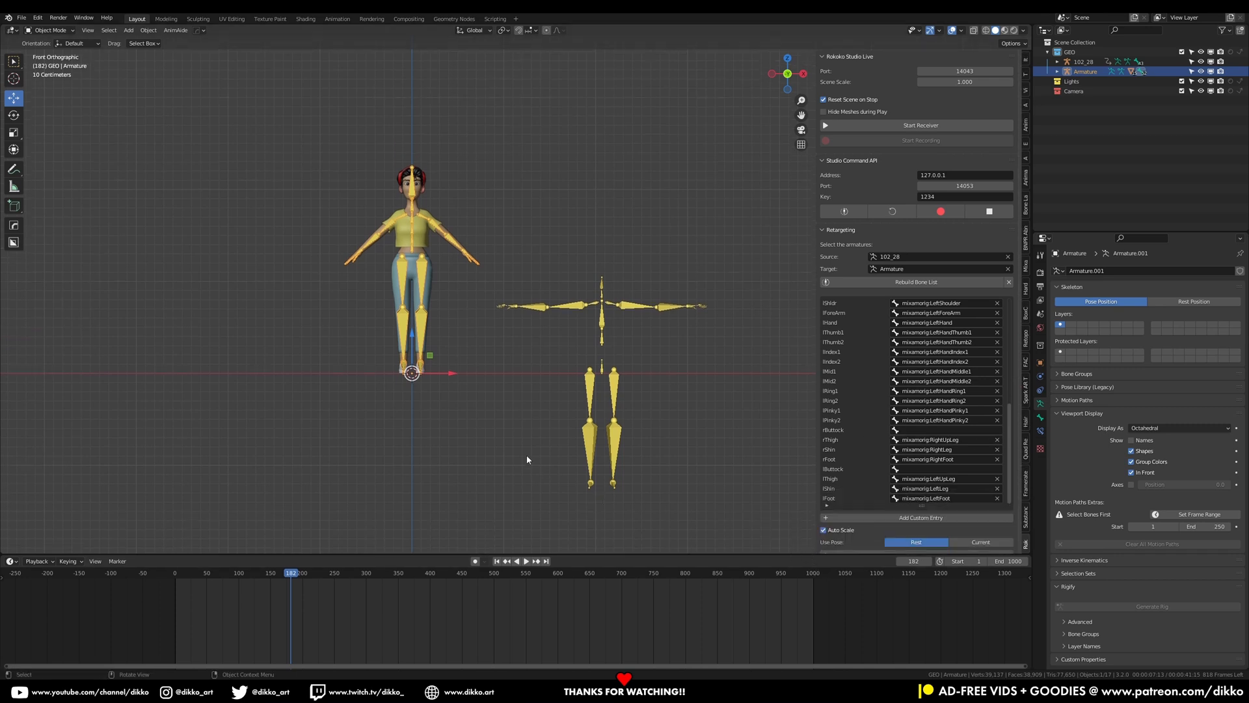
Clear the imported skeleton's location and switch it to Pose Position
{"action": "left_click", "coordinate": [618, 424]}
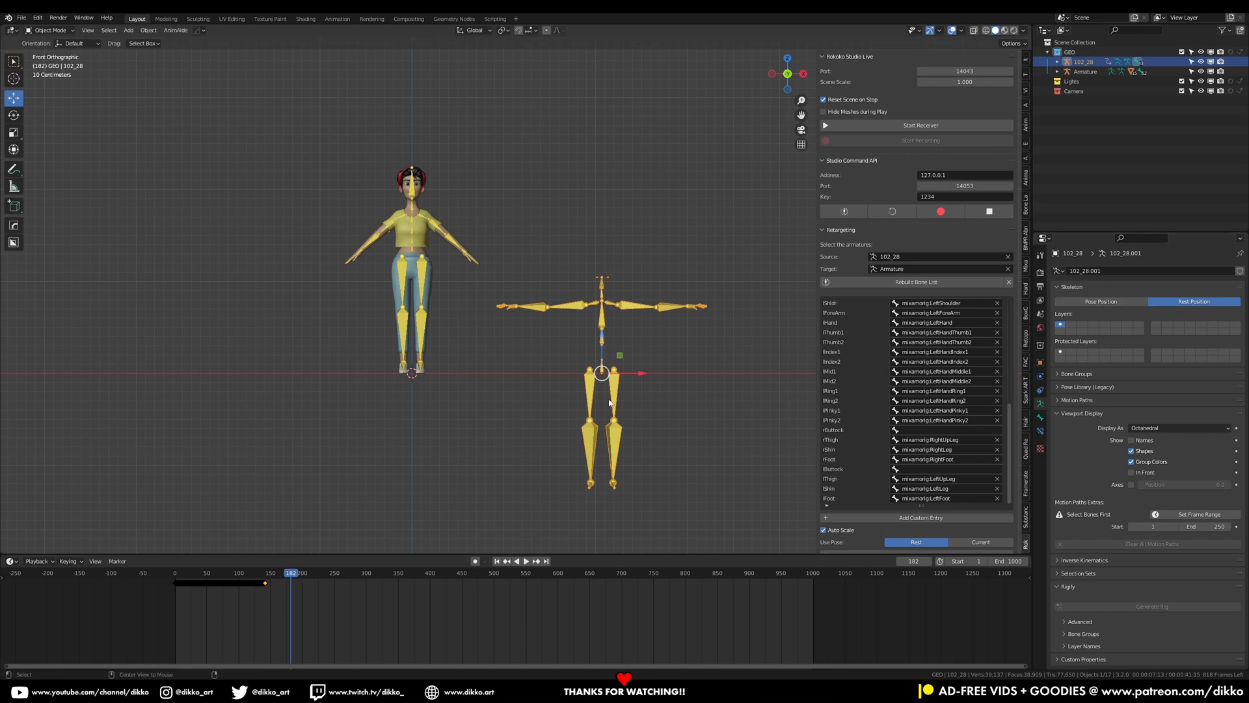
{"action": "key", "text": "alt+g"}
{"action": "left_click", "coordinate": [1101, 301]}
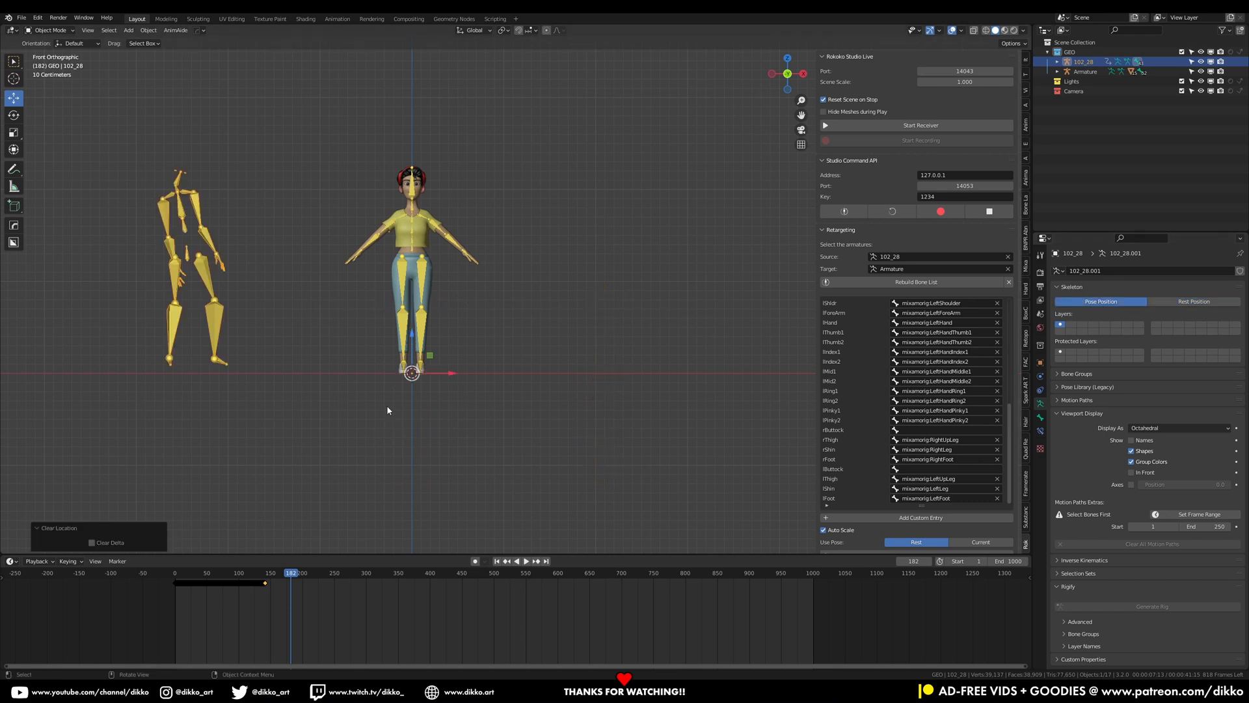
Select the character armature and try to retarget the animation
{"action": "left_click", "coordinate": [428, 272]}
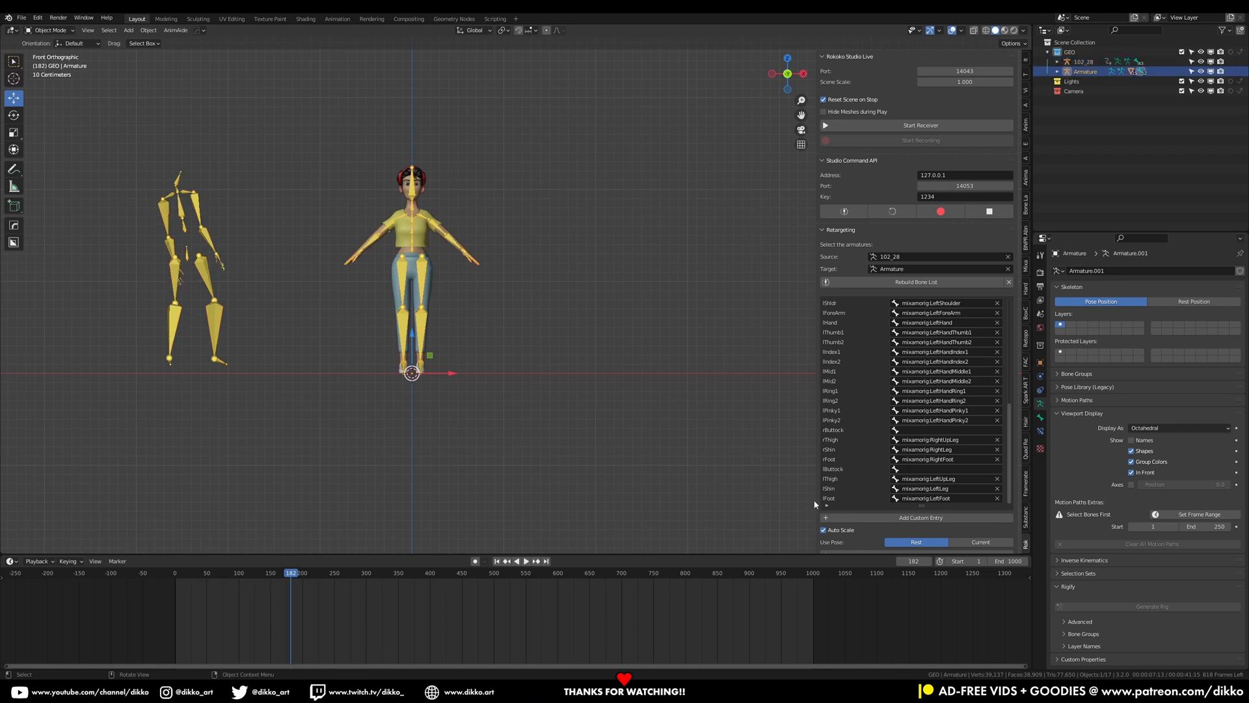
{"action": "scroll", "coordinate": [918, 482], "scroll_direction": "down", "scroll_amount": 3}
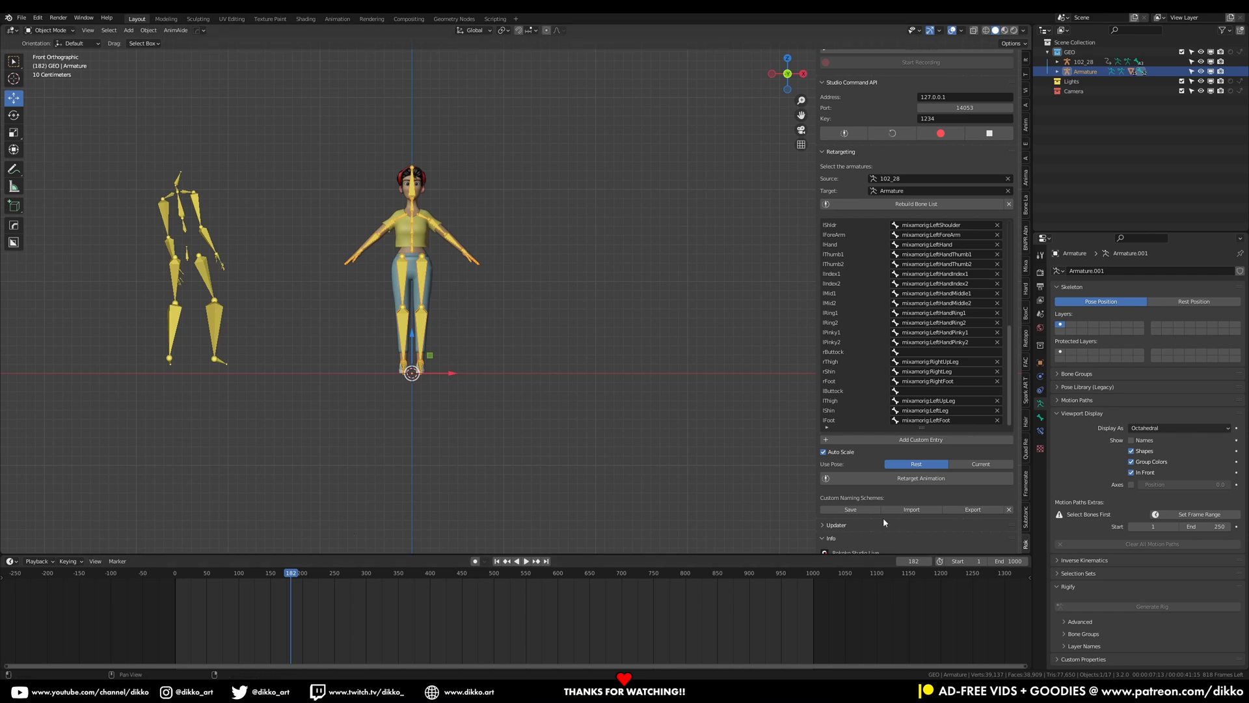
{"action": "left_click", "coordinate": [921, 479]}
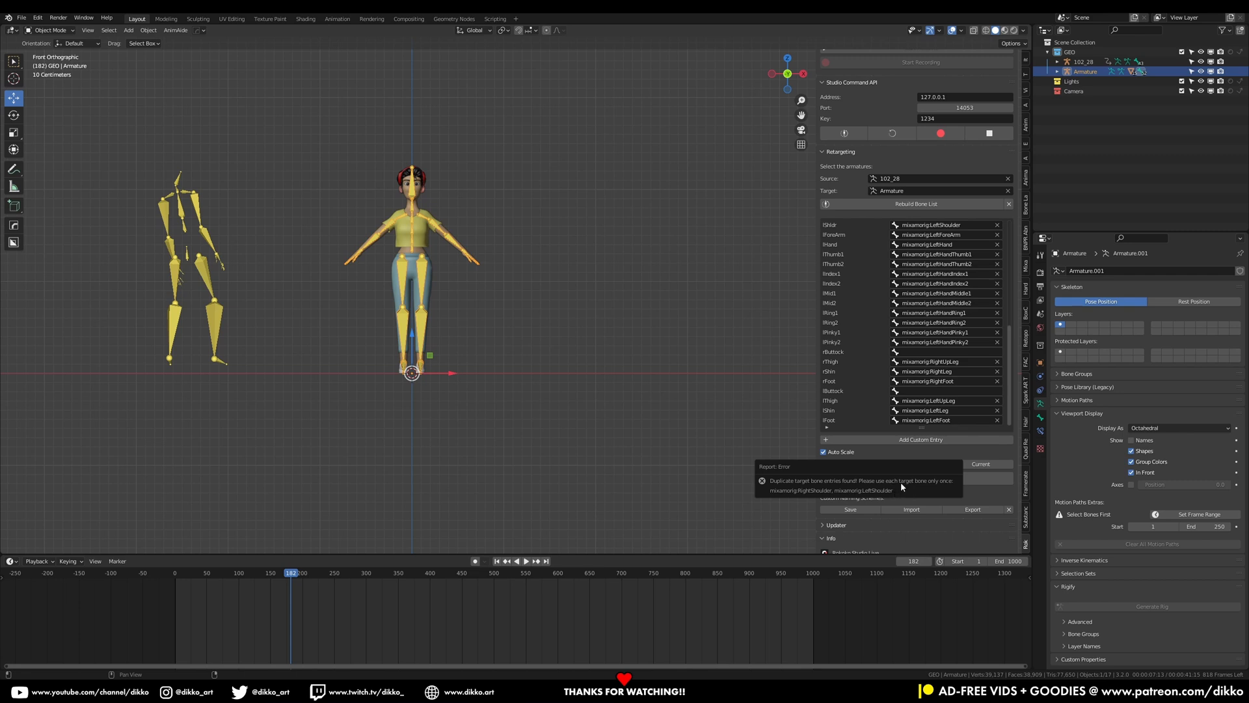
Set the imported skeleton to Rest Position and enter Pose Mode on it, zoomed in on the shoulders
{"action": "scroll", "coordinate": [934, 293], "scroll_direction": "up", "scroll_amount": 3}
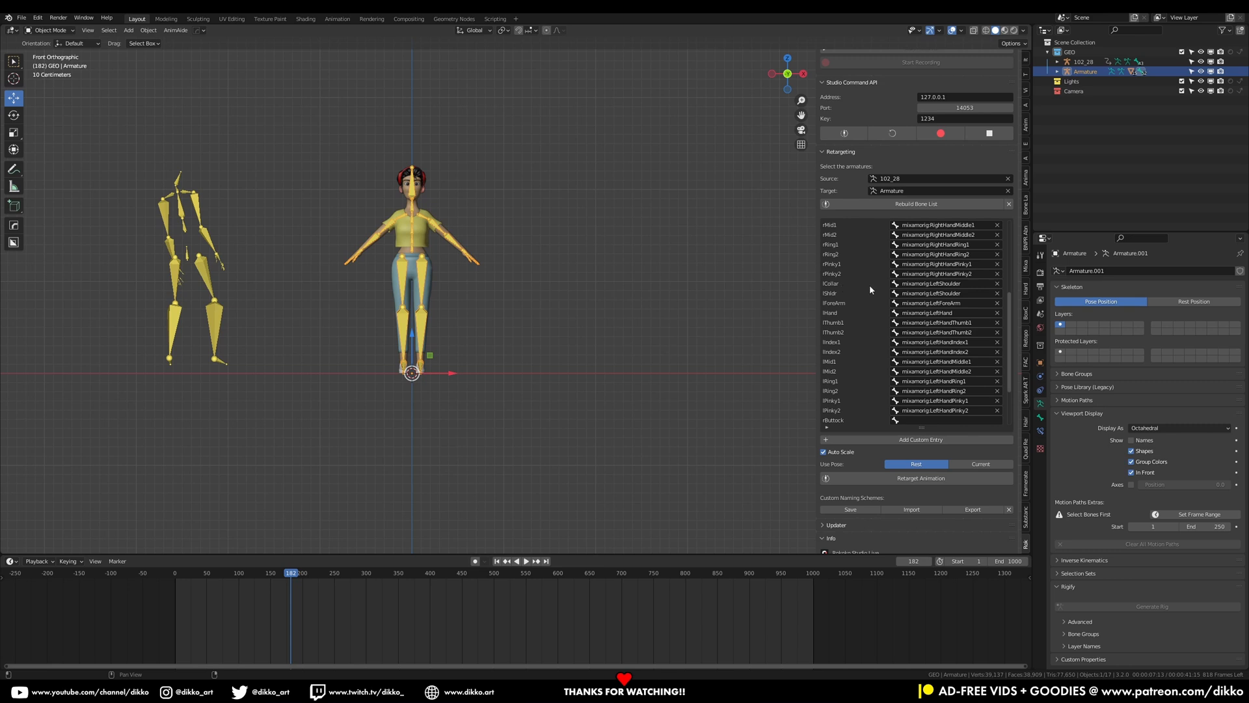
{"action": "scroll", "coordinate": [528, 285], "scroll_direction": "up", "scroll_amount": 1}
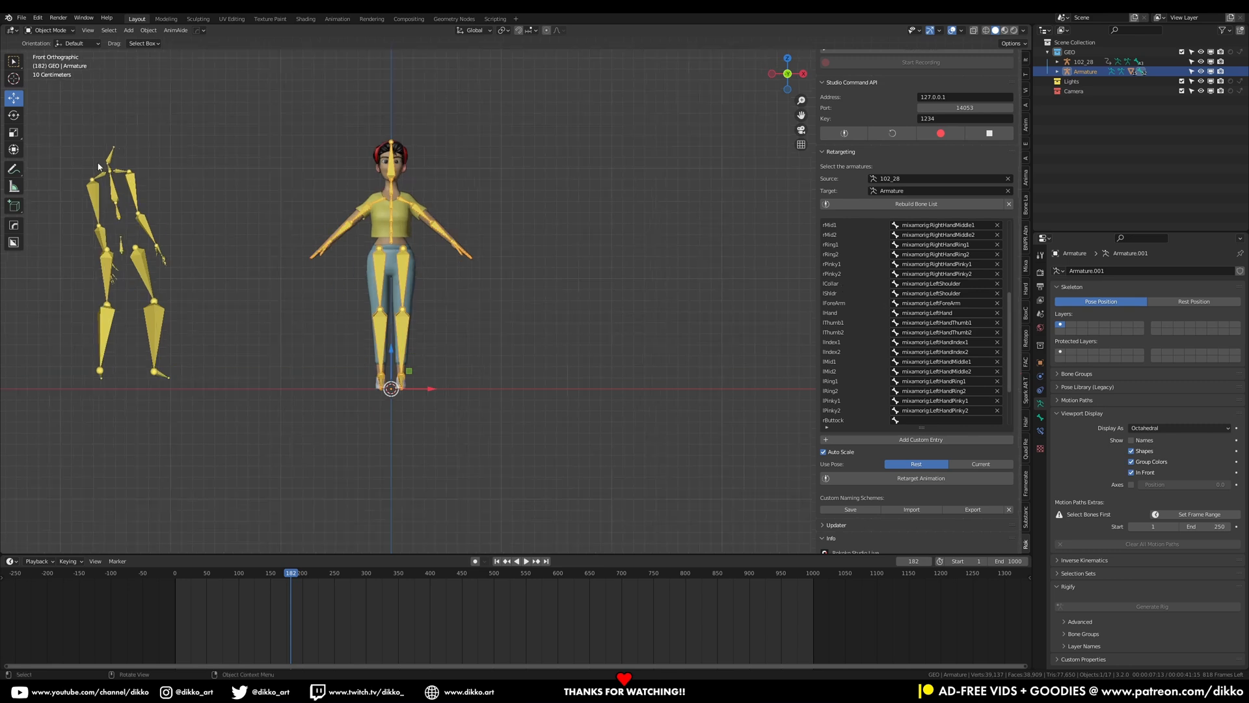
{"action": "left_click", "coordinate": [132, 203]}
{"action": "left_click", "coordinate": [1171, 302]}
{"action": "scroll", "coordinate": [317, 281], "scroll_direction": "up", "scroll_amount": 4}
{"action": "middle_click_drag", "start_coordinate": [363, 261], "coordinate": [434, 204], "text": "shift"}
{"action": "scroll", "coordinate": [413, 315], "scroll_direction": "down", "scroll_amount": 2}
{"action": "scroll", "coordinate": [360, 453], "scroll_direction": "down", "scroll_amount": 1}
{"action": "left_click_drag", "start_coordinate": [428, 372], "coordinate": [705, 268]}
{"action": "scroll", "coordinate": [705, 268], "scroll_direction": "up", "scroll_amount": 3}
{"action": "middle_click_drag", "start_coordinate": [701, 251], "coordinate": [513, 268], "text": "shift"}
{"action": "left_click", "coordinate": [56, 30]}
{"action": "left_click", "coordinate": [47, 64]}
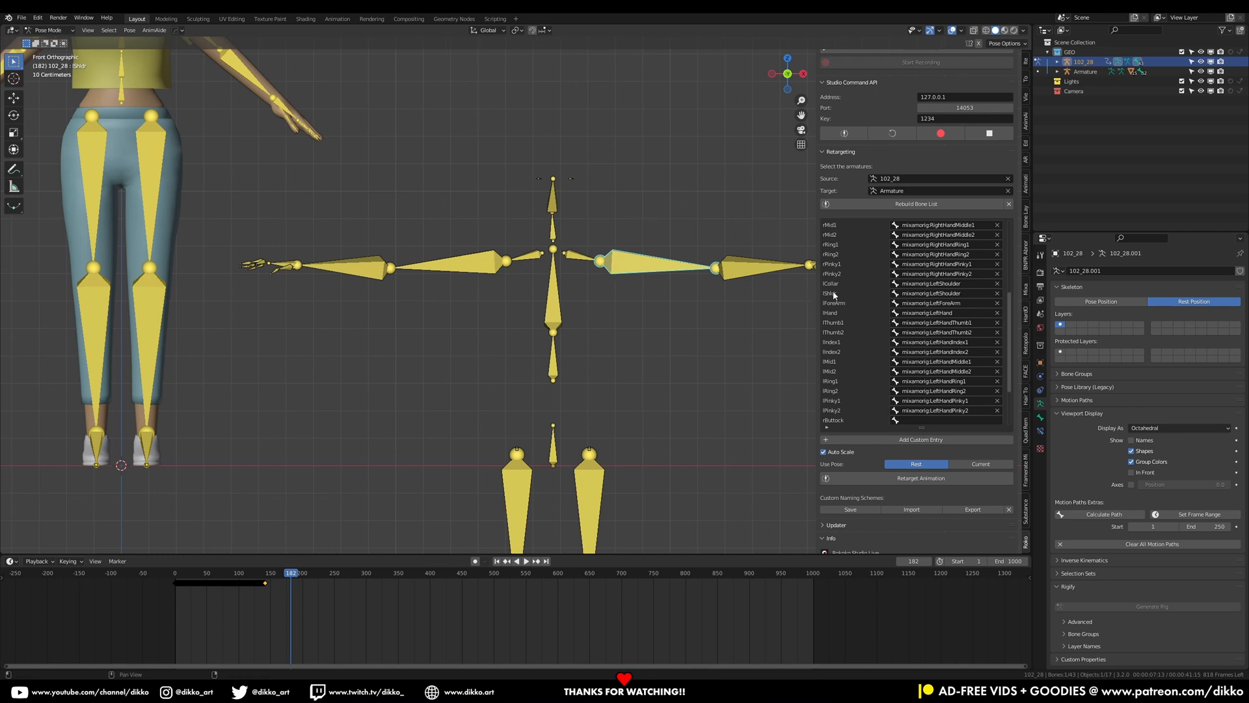
Compare the collar and shoulder bones of both armatures and open the target bone choices for lShldr
{"action": "left_click", "coordinate": [569, 261]}
{"action": "middle_click_drag", "start_coordinate": [274, 118], "coordinate": [362, 223], "text": "shift"}
{"action": "left_click", "coordinate": [49, 31]}
{"action": "left_click", "coordinate": [51, 42]}
{"action": "left_click", "coordinate": [261, 124]}
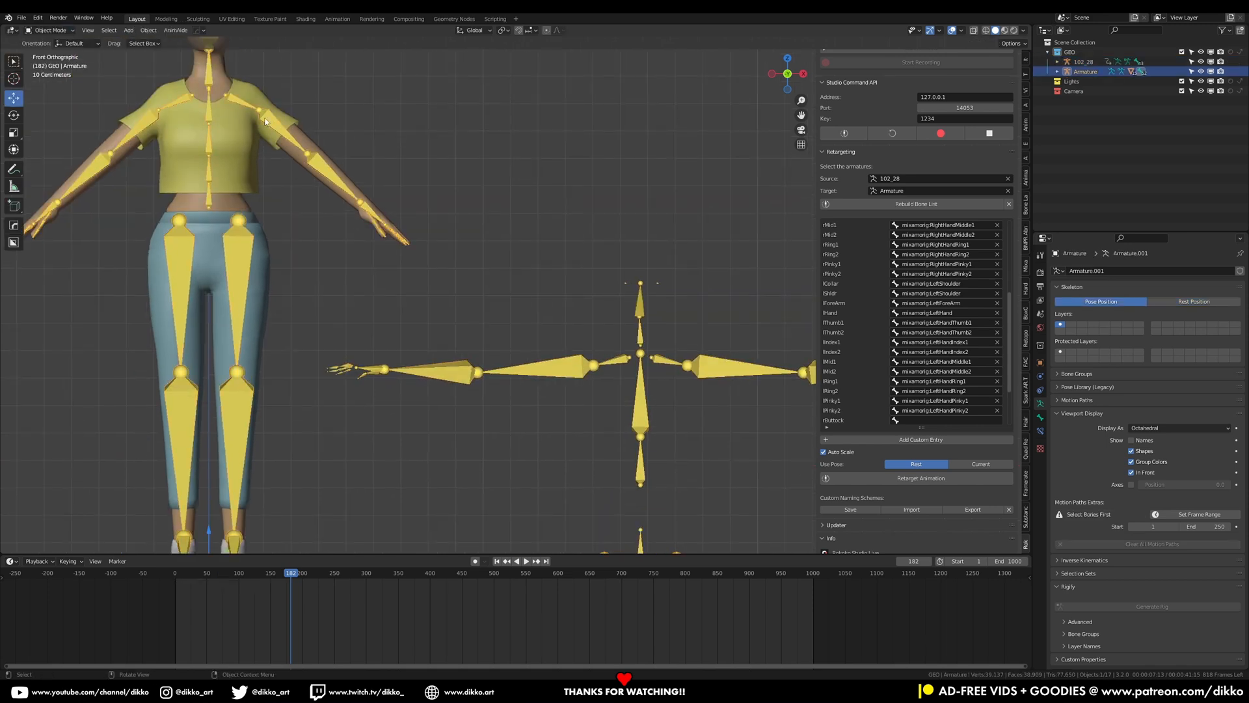
{"action": "left_click", "coordinate": [46, 31]}
{"action": "left_click", "coordinate": [51, 63]}
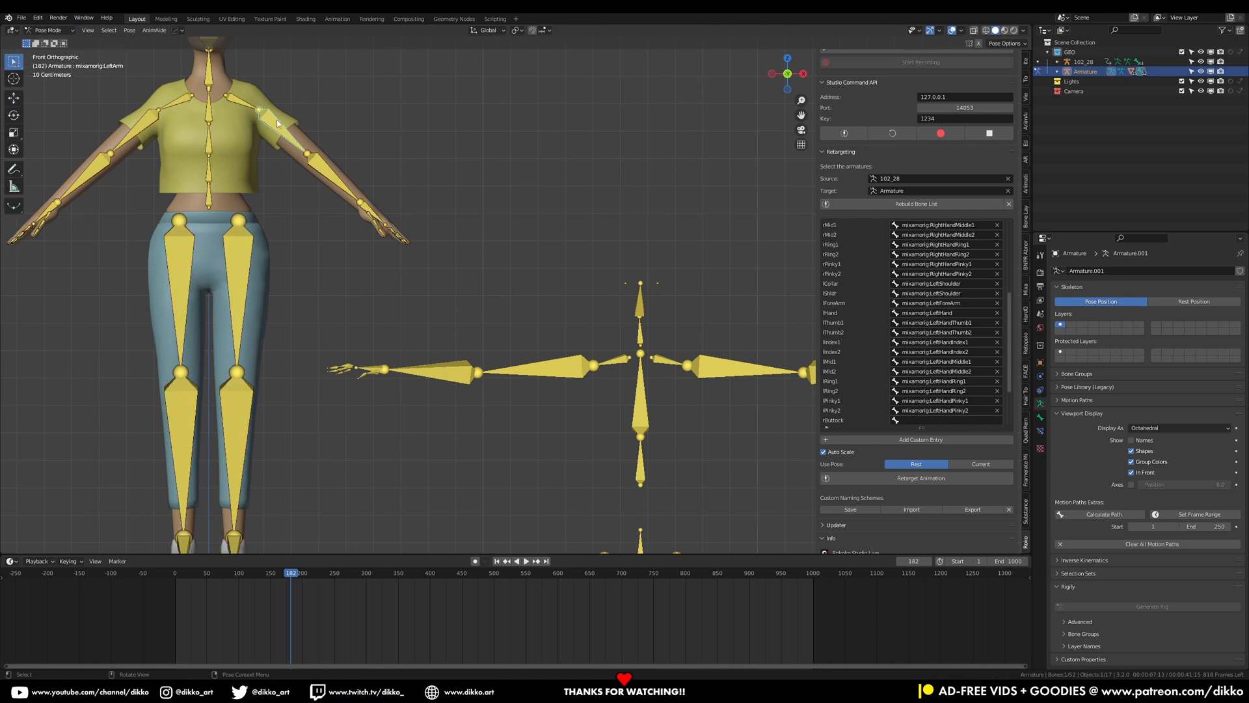
{"action": "left_click", "coordinate": [235, 99]}
{"action": "left_click", "coordinate": [49, 31]}
{"action": "left_click", "coordinate": [51, 42]}
{"action": "left_click", "coordinate": [676, 365]}
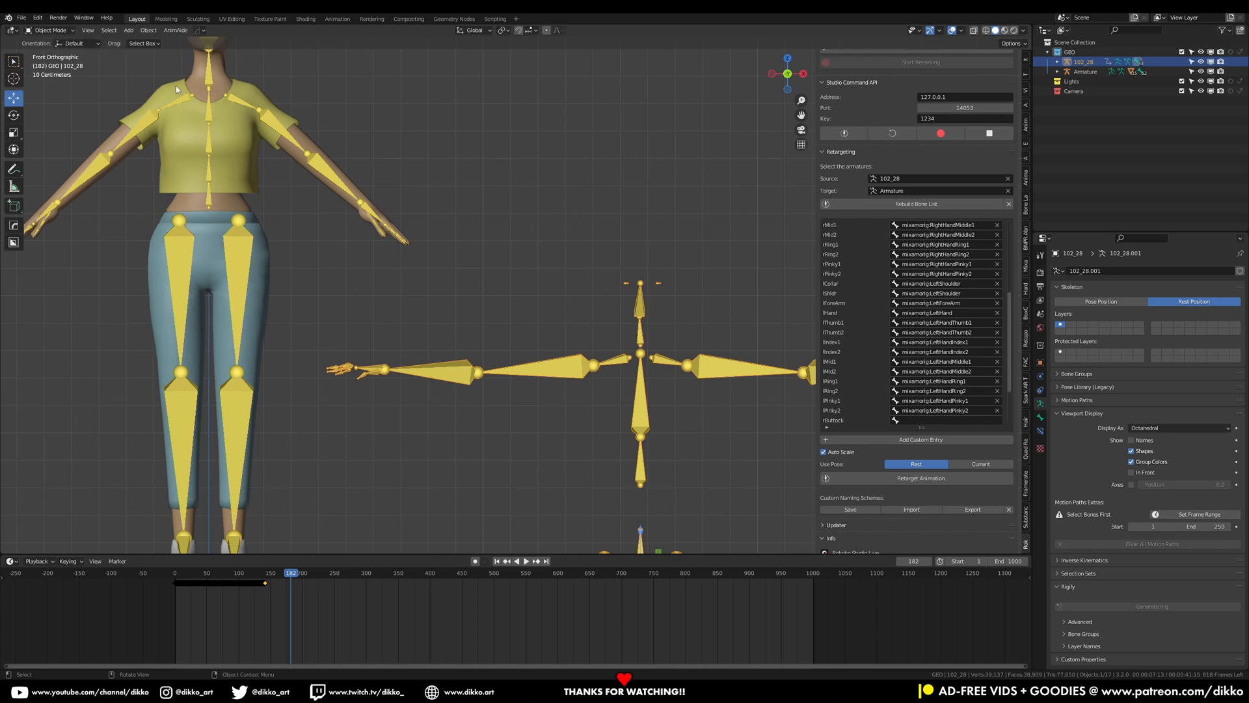
{"action": "left_click", "coordinate": [49, 31]}
{"action": "left_click", "coordinate": [47, 64]}
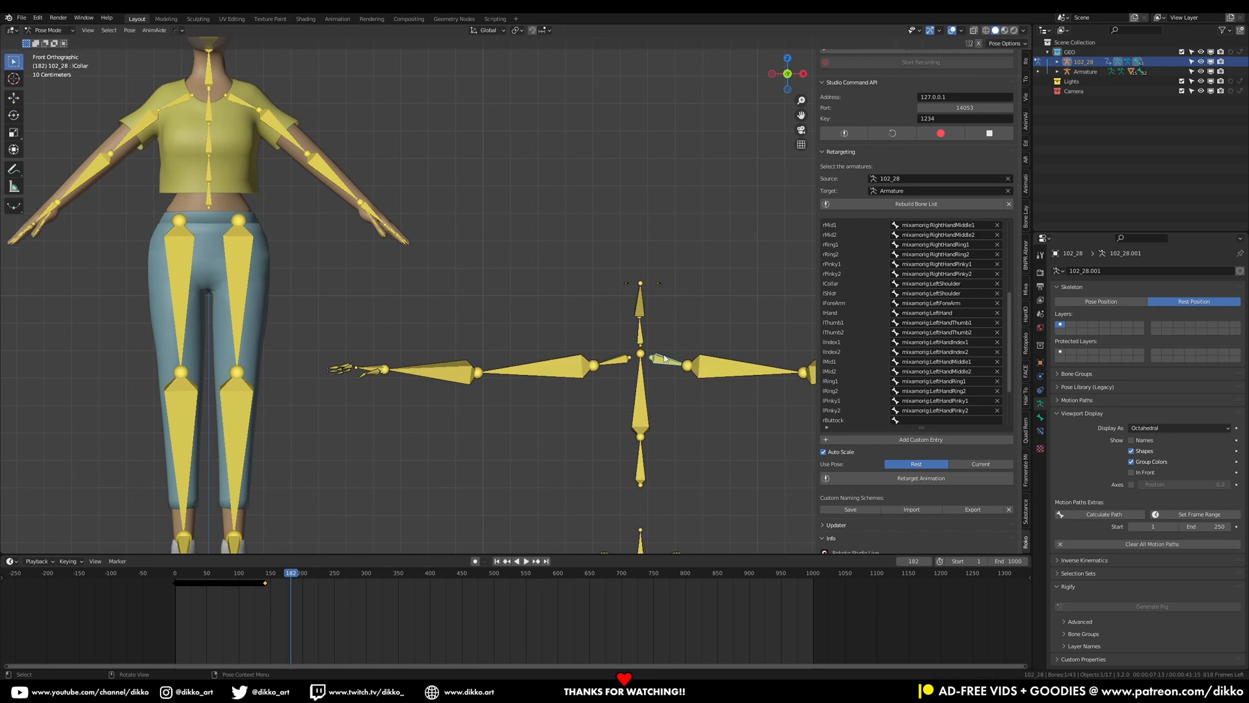
{"action": "left_click", "coordinate": [702, 371]}
{"action": "left_click", "coordinate": [672, 361]}
{"action": "left_click", "coordinate": [49, 30]}
{"action": "left_click", "coordinate": [52, 41]}
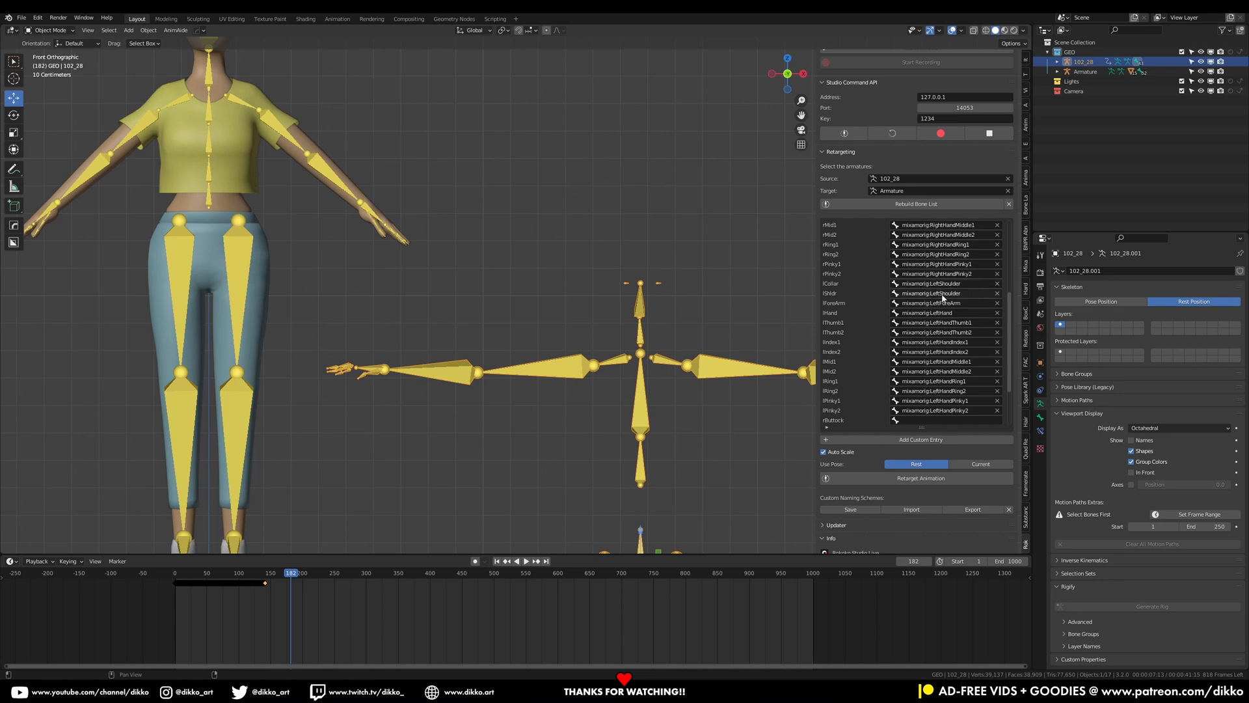
{"action": "left_click", "coordinate": [936, 294]}
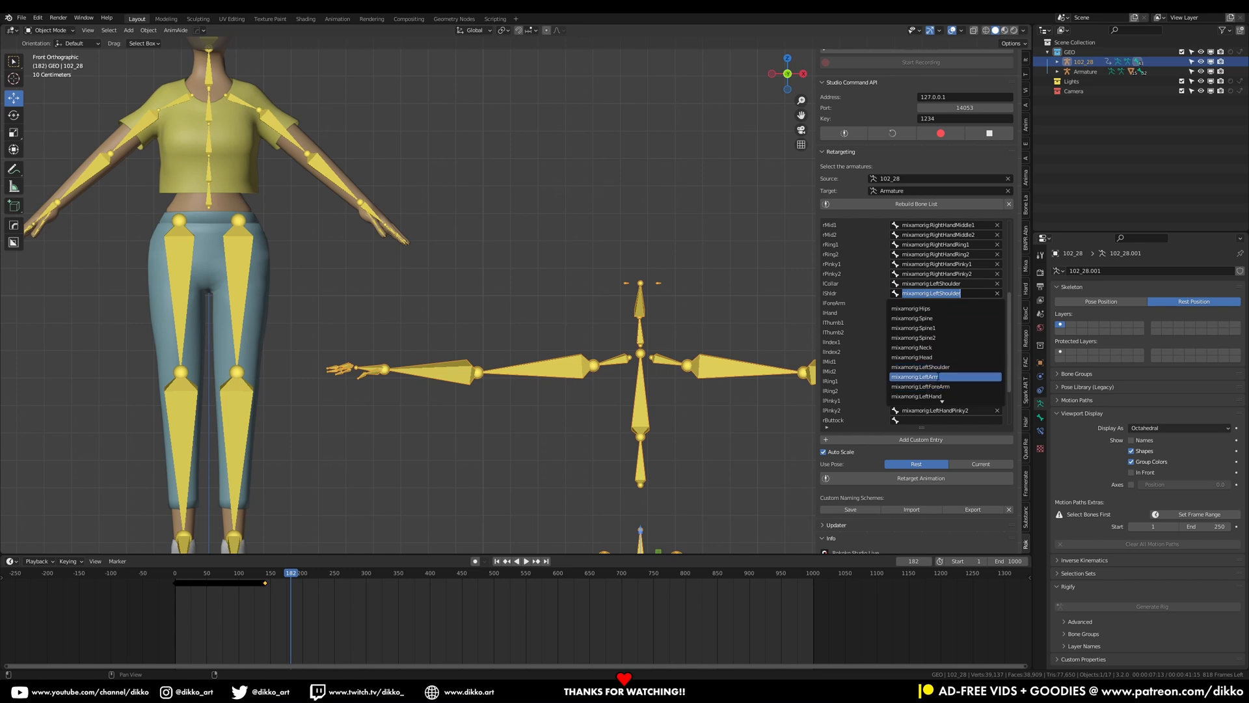
{"action": "left_click", "coordinate": [522, 266]}
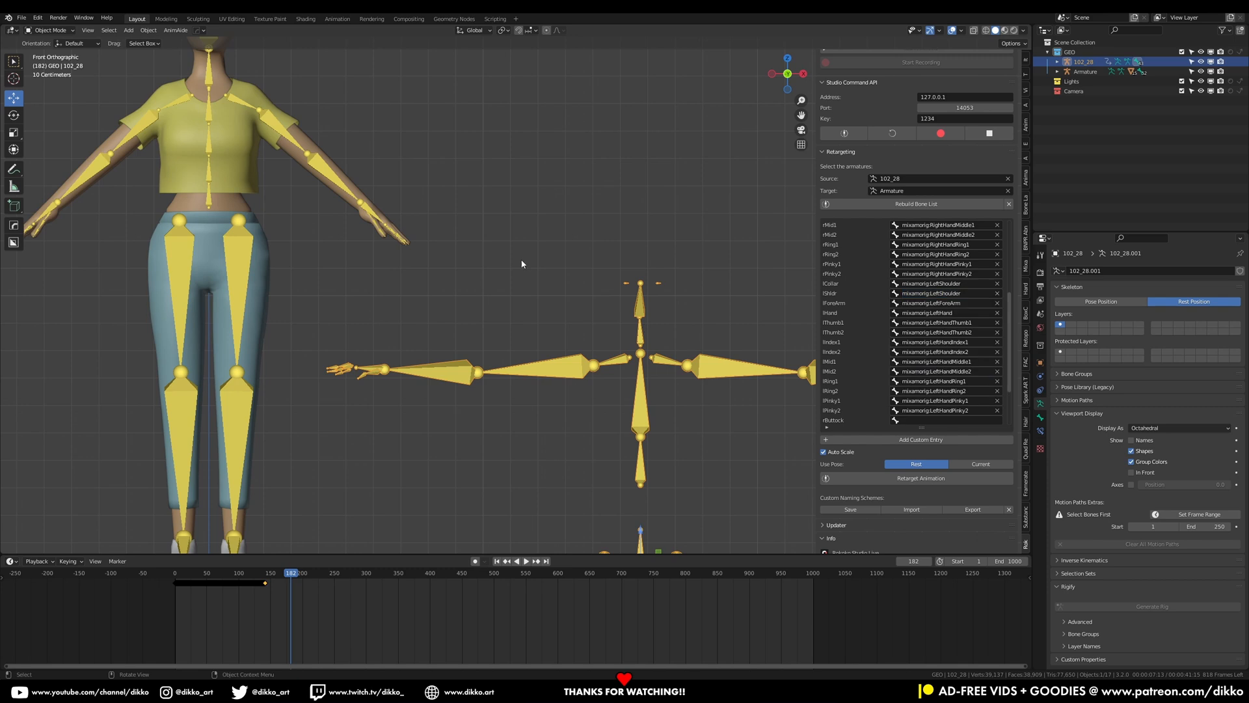
Enter Pose Mode on the character armature to inspect its bones, then return to Object Mode
{"action": "left_click", "coordinate": [265, 118]}
{"action": "left_click", "coordinate": [49, 31]}
{"action": "left_click", "coordinate": [54, 63]}
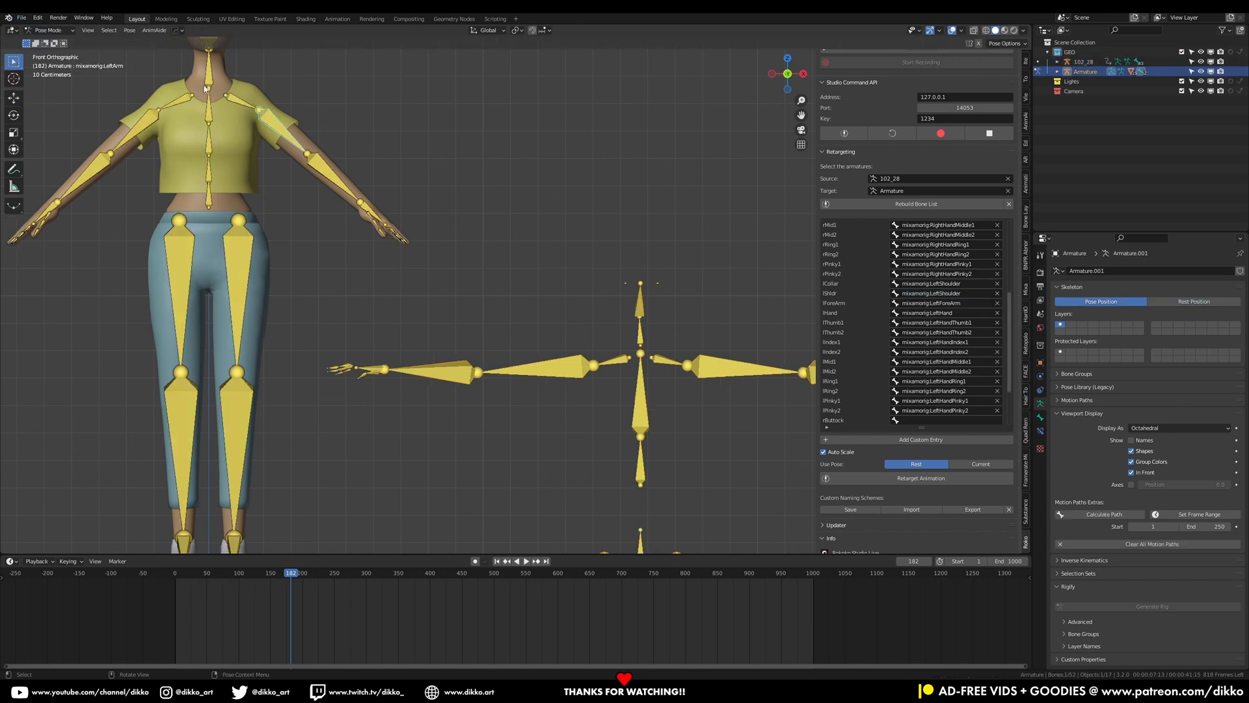
{"action": "left_click", "coordinate": [50, 30]}
{"action": "left_click", "coordinate": [52, 40]}
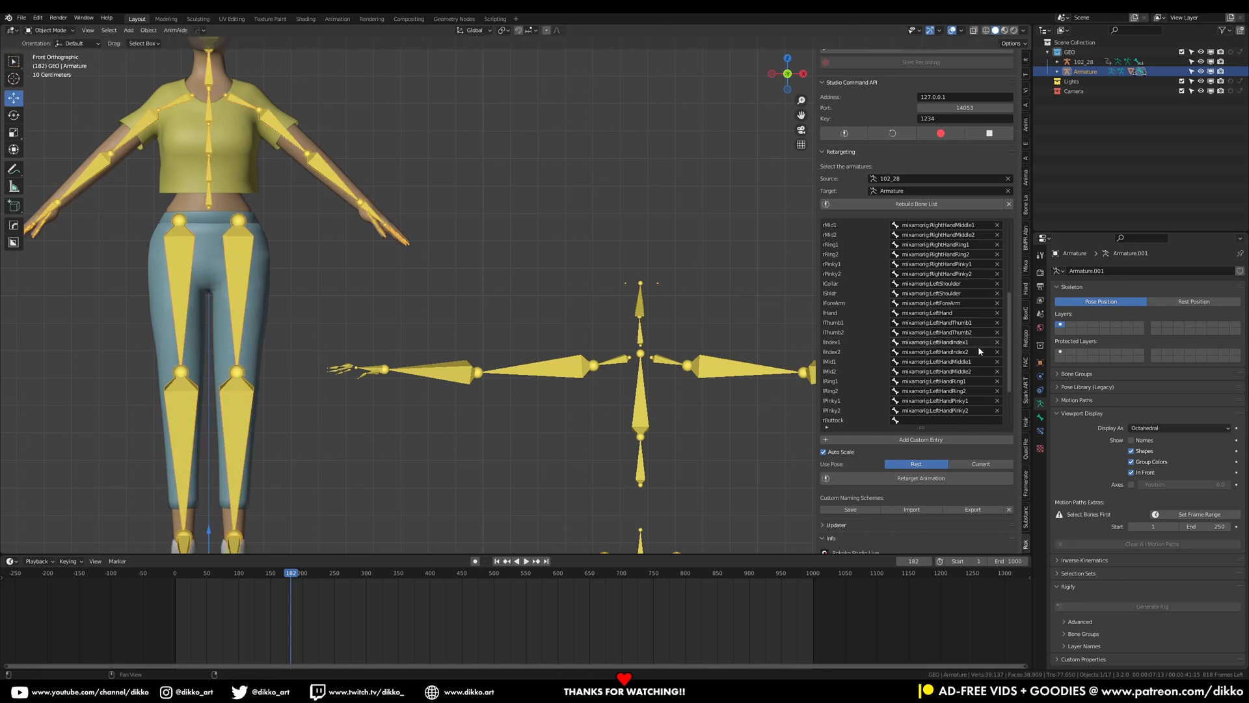
Map the lShldr source bone to mixamorig:LeftArm in the retargeting bone list
{"action": "left_click", "coordinate": [933, 294]}
{"action": "left_click", "coordinate": [944, 376]}
Map the rShldr source bone to mixamorig:RightArm in the retargeting bone list
{"action": "scroll", "coordinate": [857, 388], "scroll_direction": "down", "scroll_amount": 6}
{"action": "scroll", "coordinate": [858, 388], "scroll_direction": "up", "scroll_amount": 10}
{"action": "scroll", "coordinate": [861, 367], "scroll_direction": "up", "scroll_amount": 6}
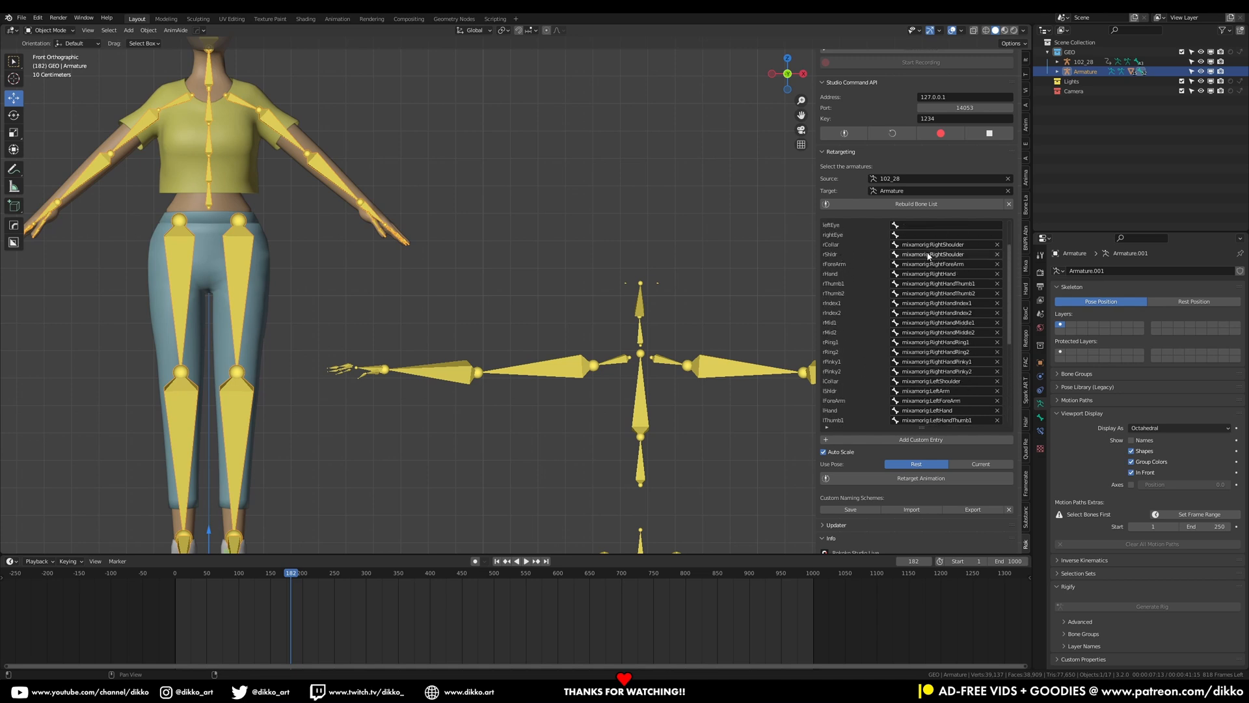
{"action": "left_click", "coordinate": [929, 256]}
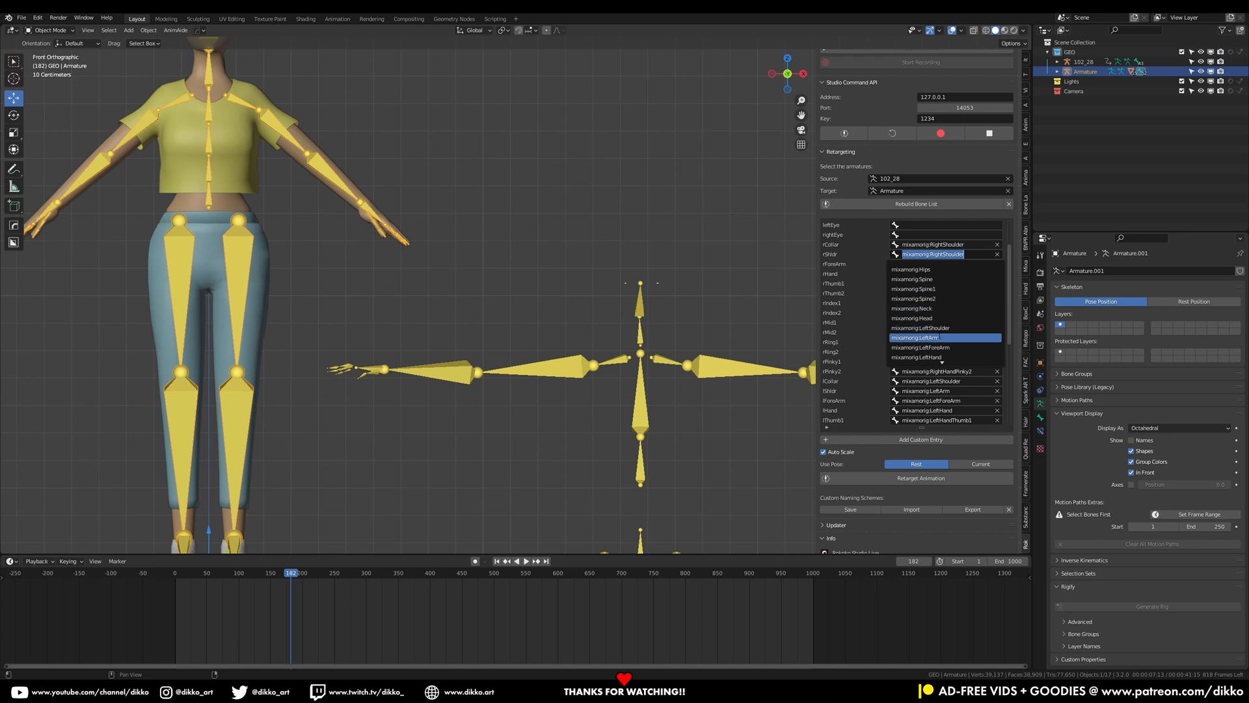
{"action": "scroll", "coordinate": [925, 354], "scroll_direction": "down", "scroll_amount": 3}
{"action": "scroll", "coordinate": [968, 350], "scroll_direction": "down", "scroll_amount": 10}
{"action": "scroll", "coordinate": [968, 351], "scroll_direction": "down", "scroll_amount": 10}
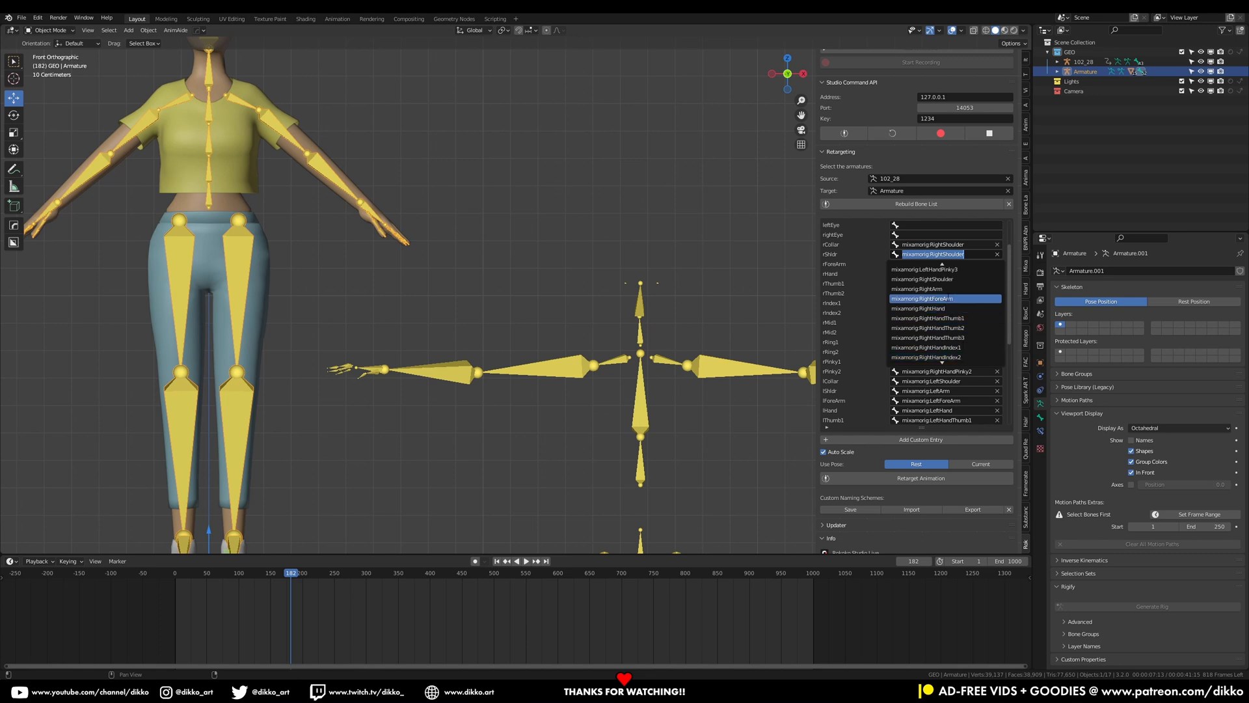
{"action": "left_click", "coordinate": [924, 288]}
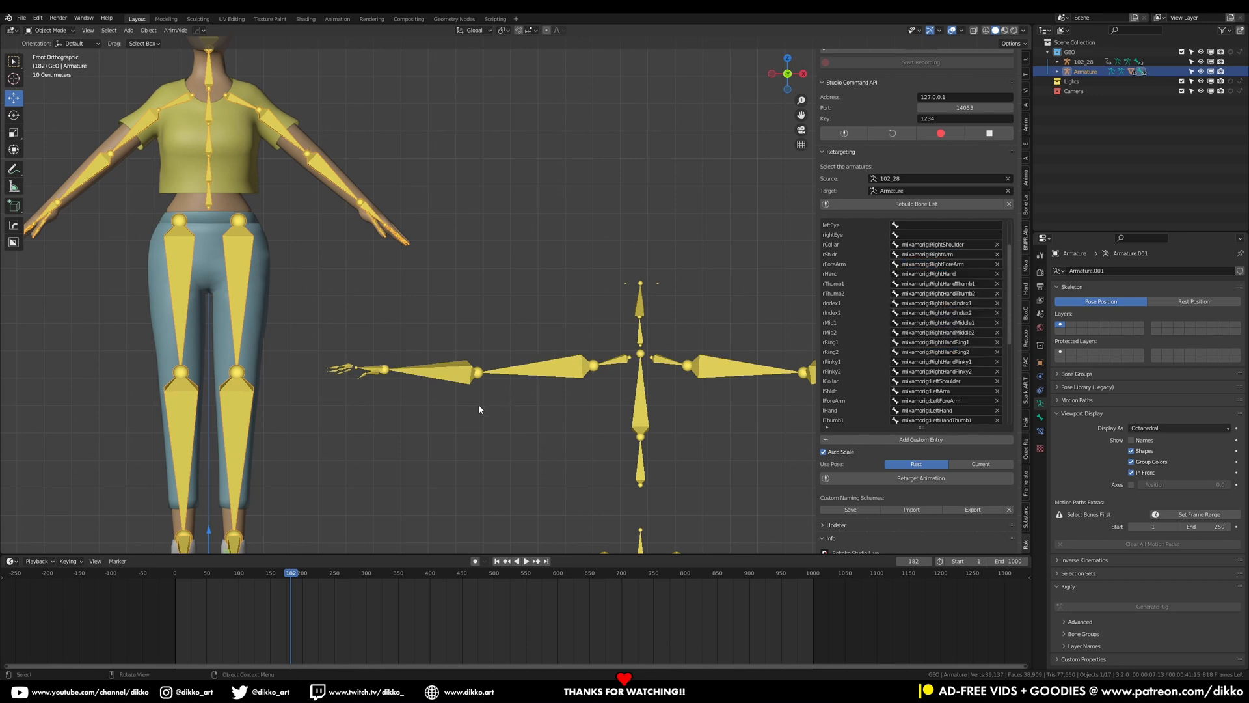
Clear the imported skeleton's rotation and location and switch it to Pose Position
{"action": "left_click", "coordinate": [561, 378]}
{"action": "key", "text": "alt+r"}
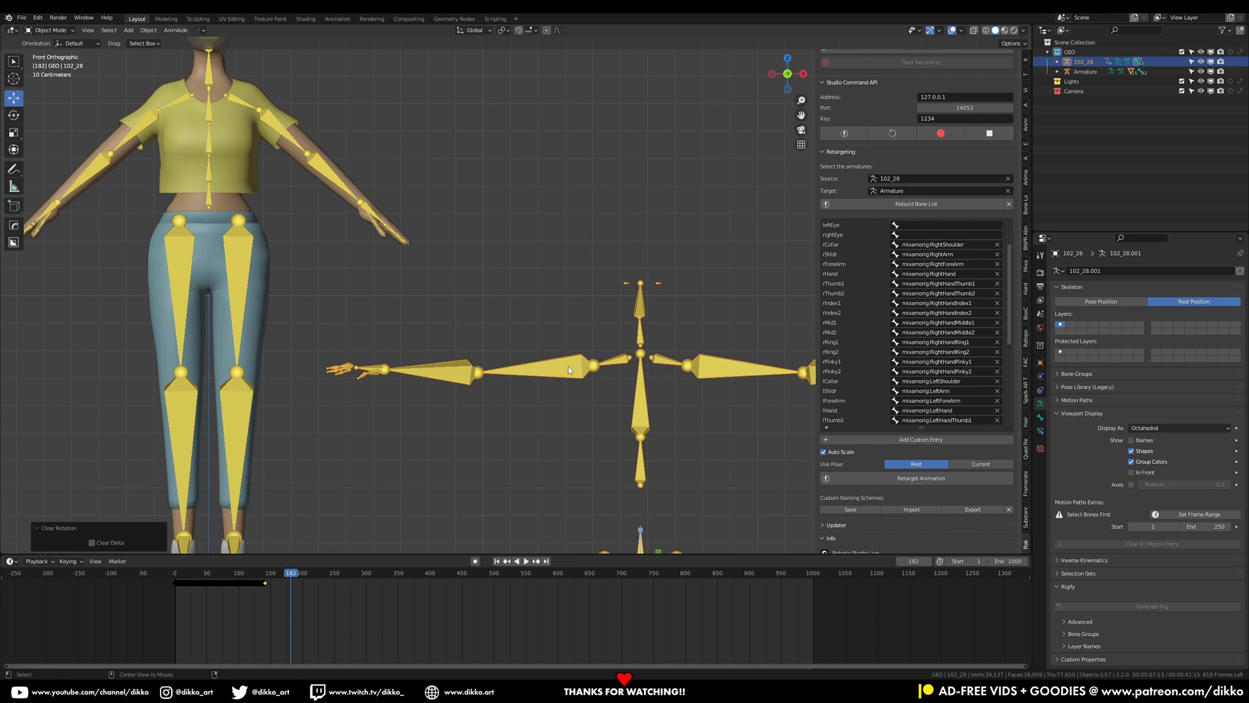
{"action": "key", "text": "alt+g"}
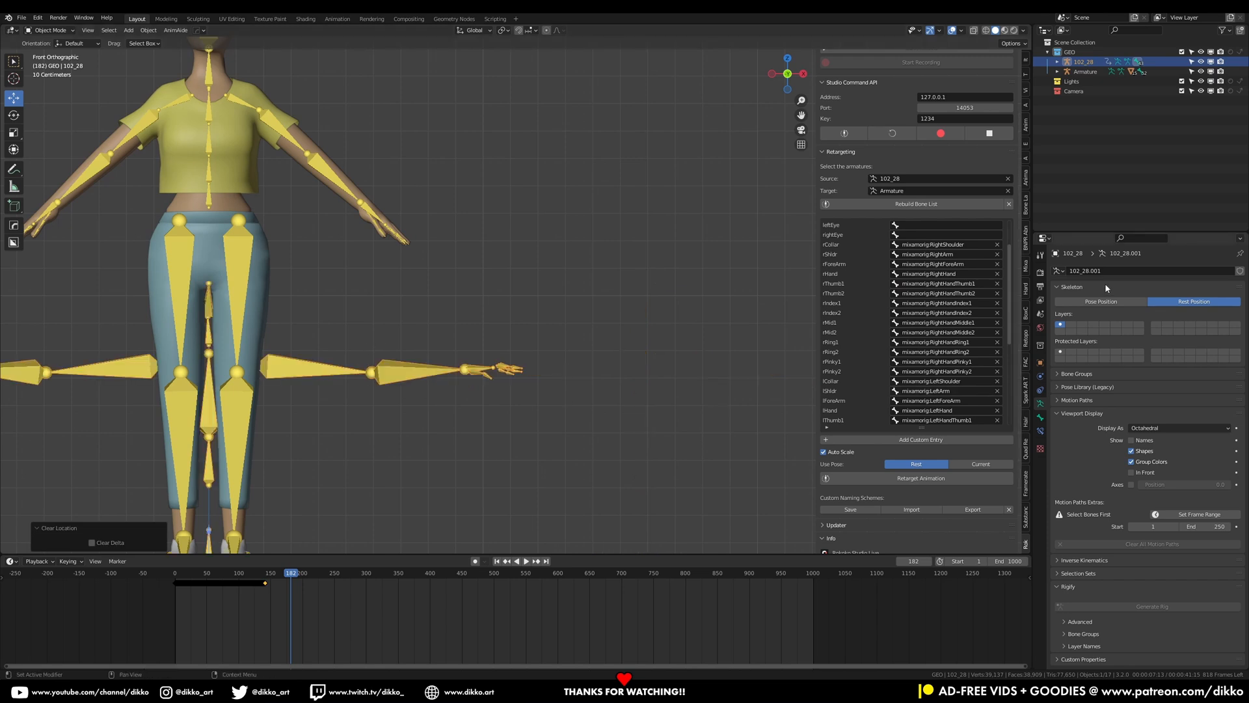
{"action": "left_click", "coordinate": [1101, 302]}
Save the blend file
{"action": "key", "text": "KP_Decimal"}
{"action": "key", "text": "ctrl+s"}
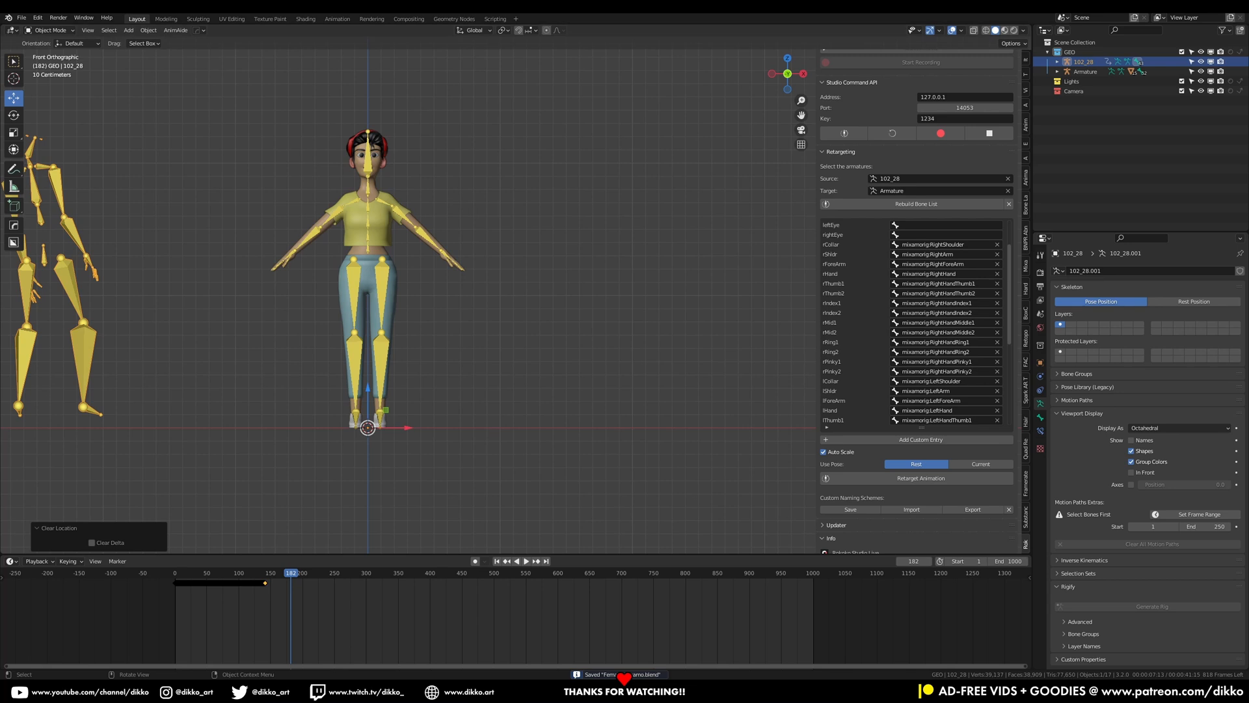
Select the character armature and retarget the animation onto it
{"action": "left_click", "coordinate": [384, 366]}
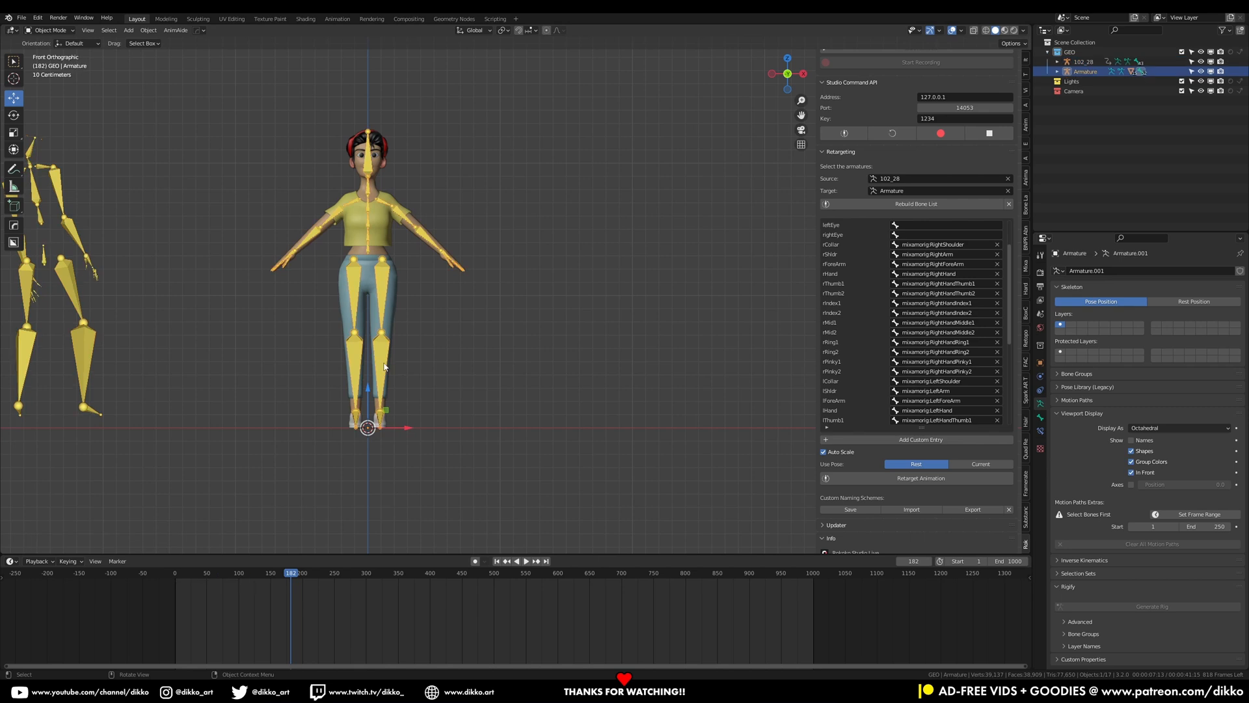
{"action": "left_click", "coordinate": [922, 479]}
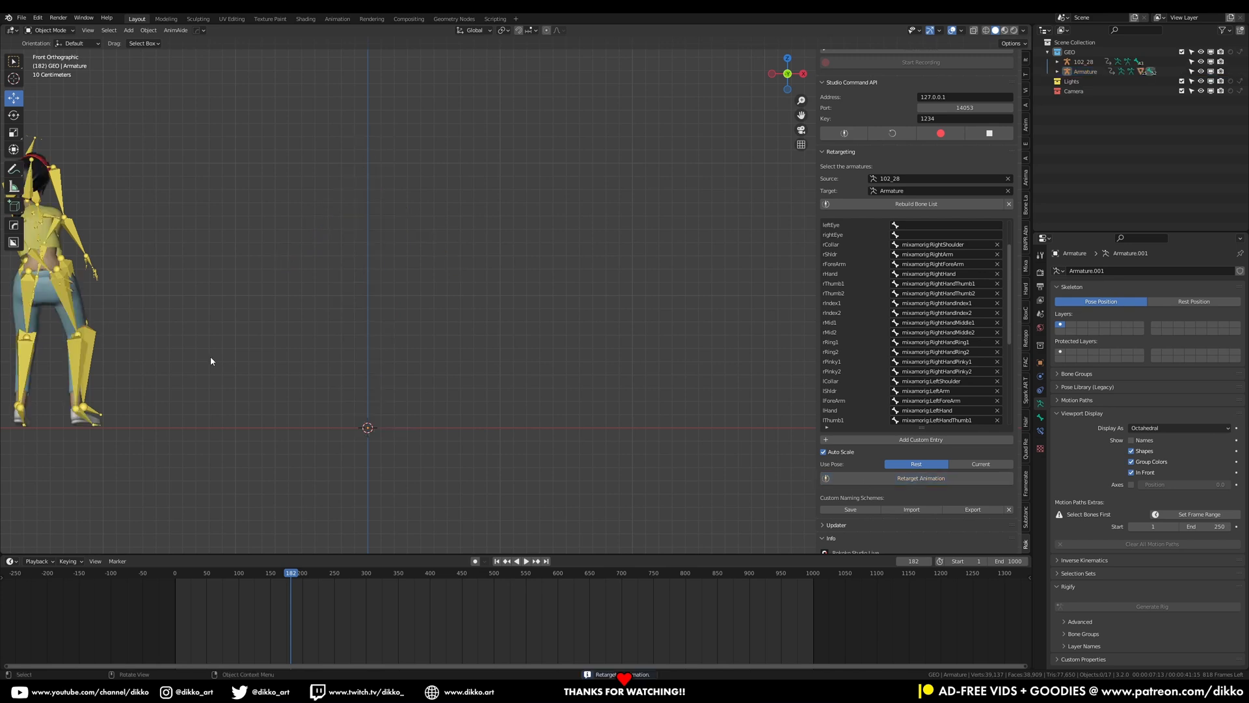
Scrub the timeline to review the retargeted pose on the character
{"action": "scroll", "coordinate": [210, 359], "scroll_direction": "down", "scroll_amount": 1}
{"action": "middle_click_drag", "start_coordinate": [203, 325], "coordinate": [284, 318], "text": "shift"}
{"action": "left_click_drag", "start_coordinate": [194, 572], "coordinate": [224, 580]}
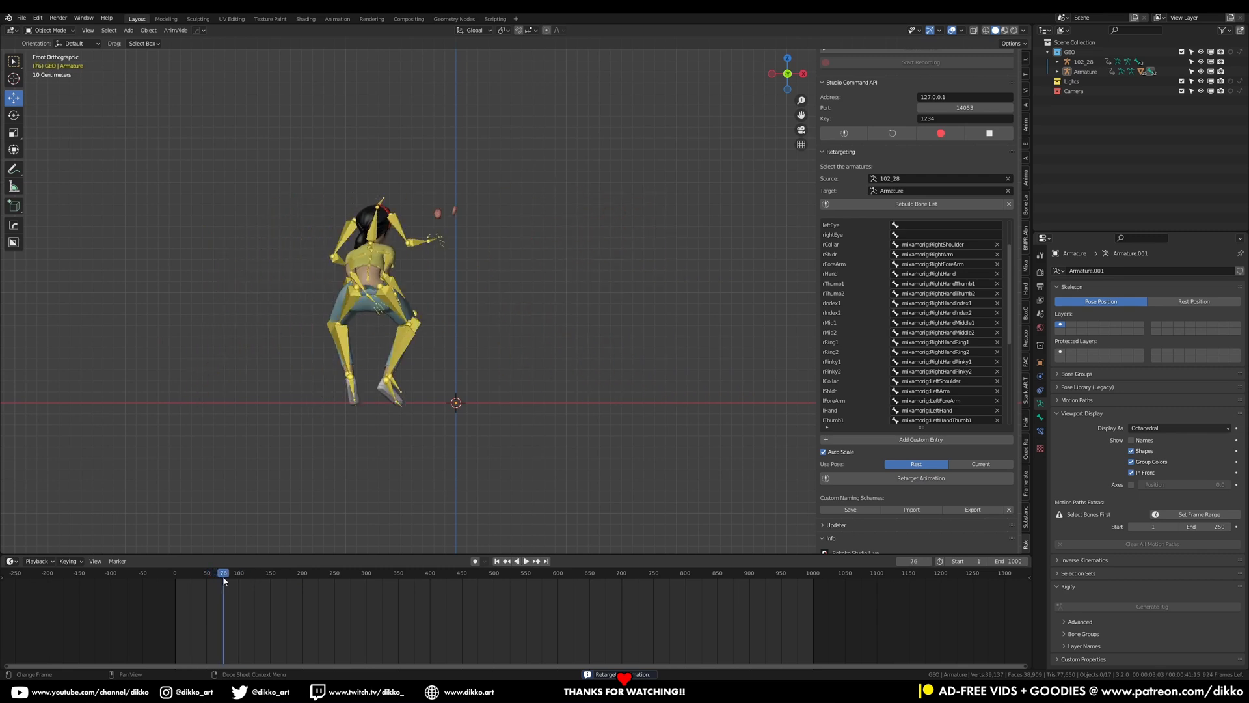
Hide the imported skeleton and play the retargeted animation from the start
{"action": "left_click", "coordinate": [1200, 62]}
{"action": "middle_click_drag", "start_coordinate": [418, 287], "coordinate": [432, 309]}
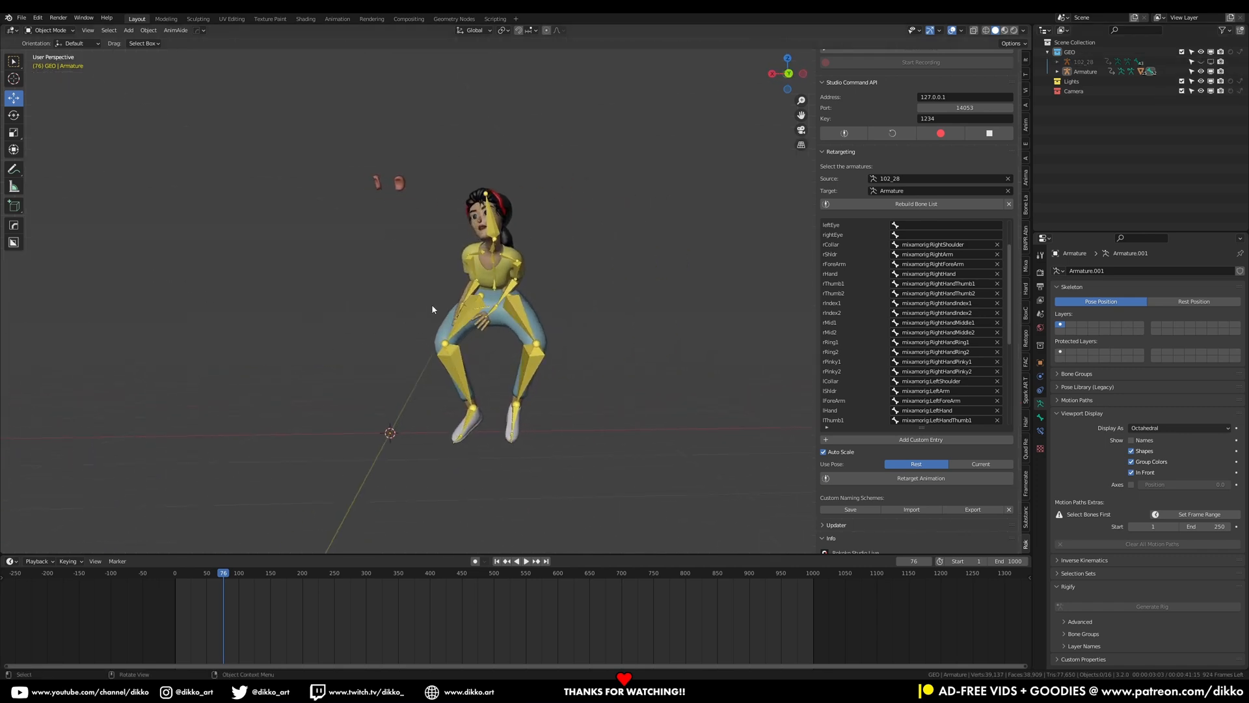
{"action": "middle_click_drag", "start_coordinate": [397, 201], "coordinate": [494, 261]}
{"action": "left_click", "coordinate": [177, 576]}
{"action": "key", "text": "space"}
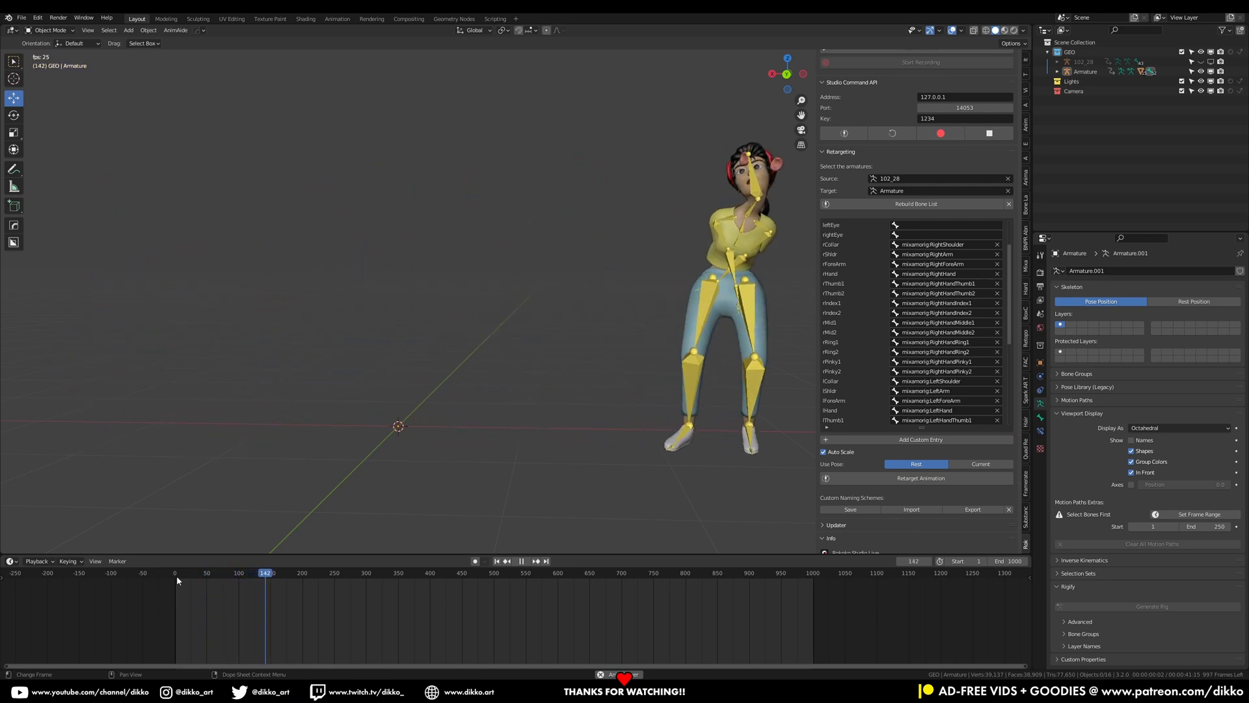
Orbit around the character and replay the animation to review the retargeted motion
{"action": "middle_click_drag", "start_coordinate": [661, 296], "coordinate": [419, 237]}
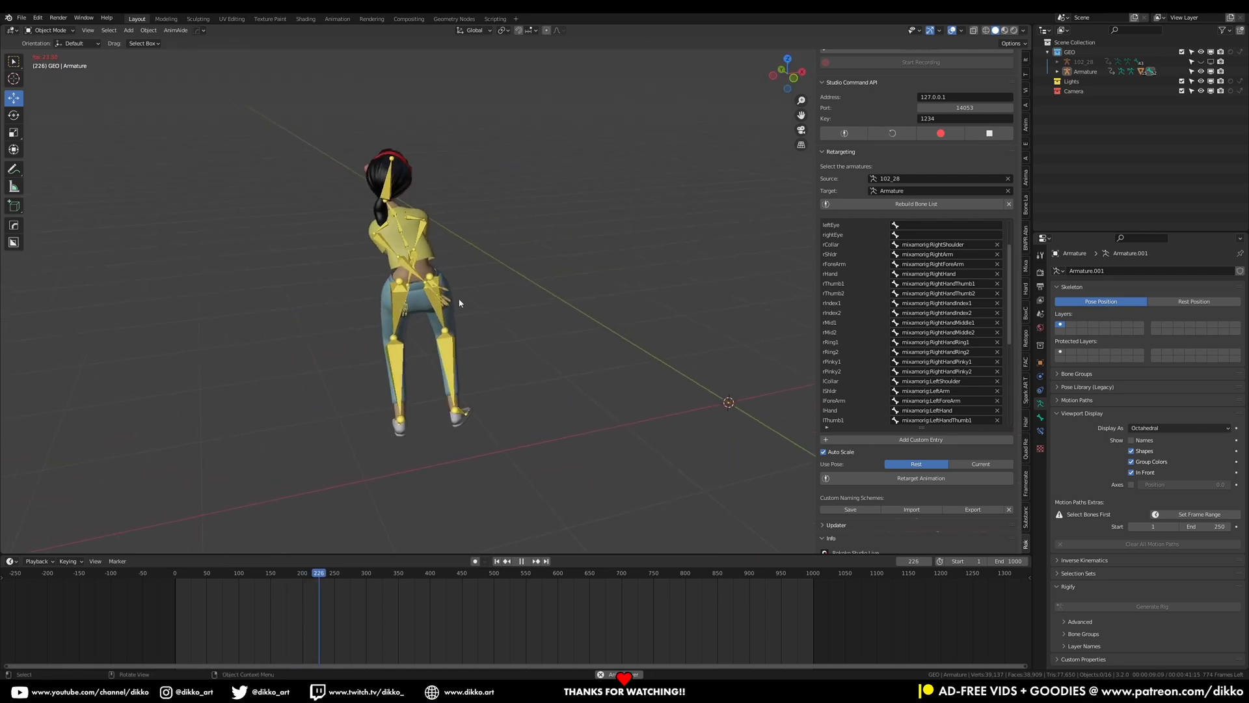
{"action": "left_click", "coordinate": [424, 233]}
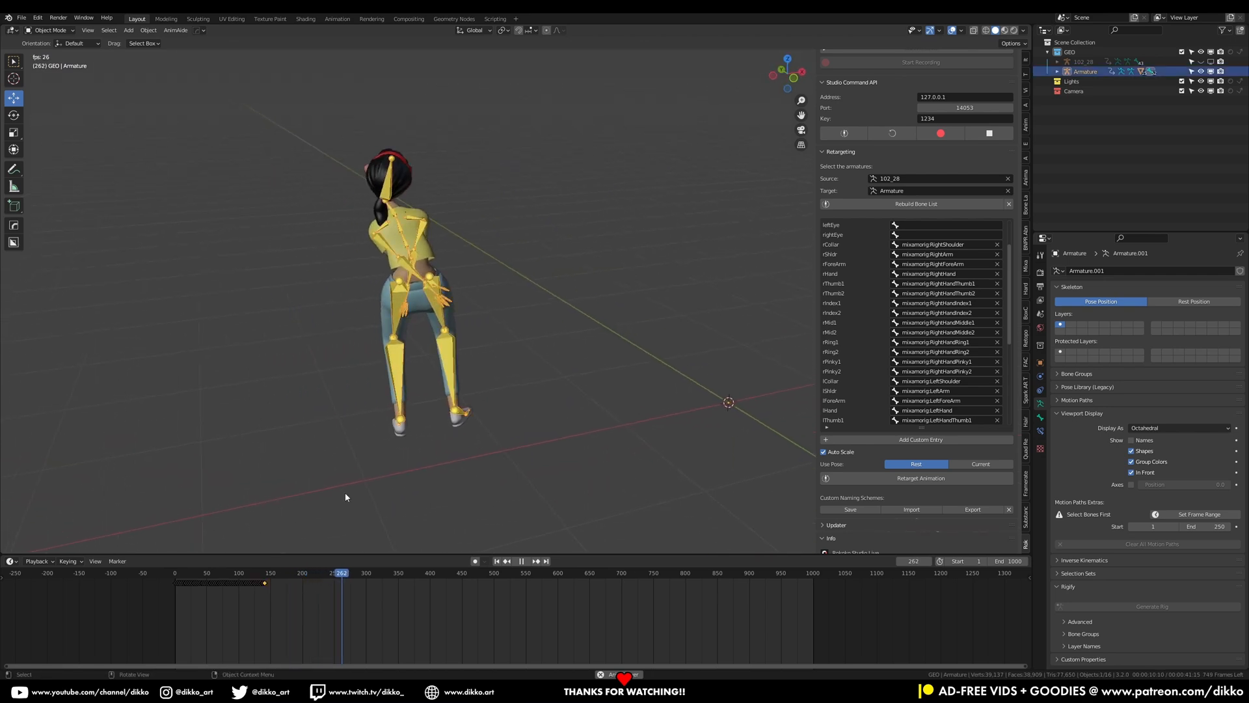
{"action": "left_click", "coordinate": [175, 573]}
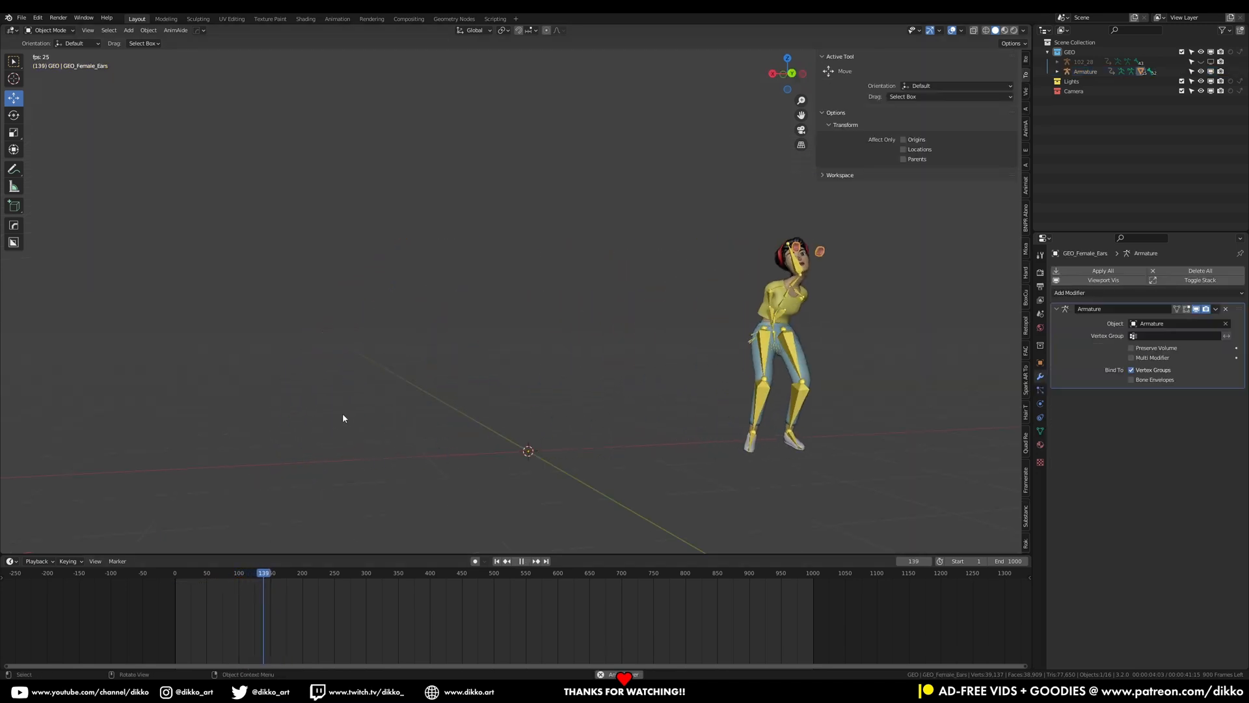
{"action": "key", "text": "shift+Left"}
{"action": "key", "text": "space"}
{"action": "key", "text": "space"}
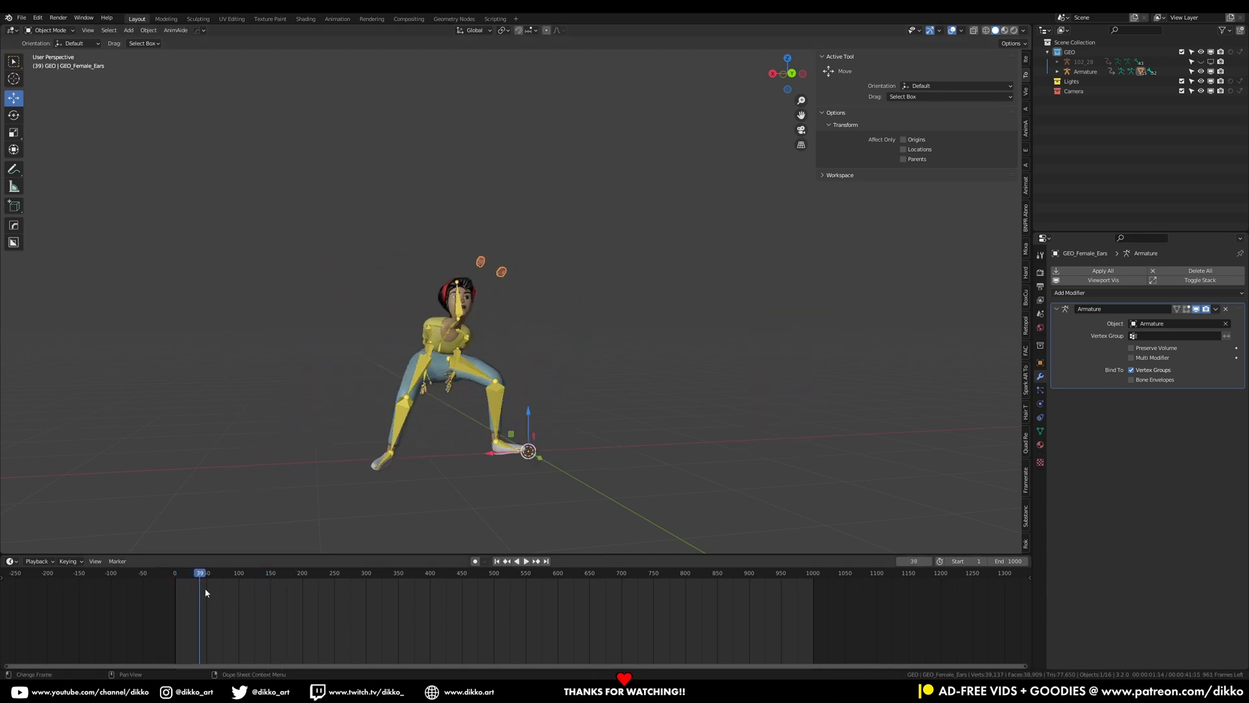
{"action": "left_click_drag", "start_coordinate": [177, 572], "coordinate": [201, 573]}
{"action": "middle_click_drag", "start_coordinate": [392, 402], "coordinate": [388, 314]}
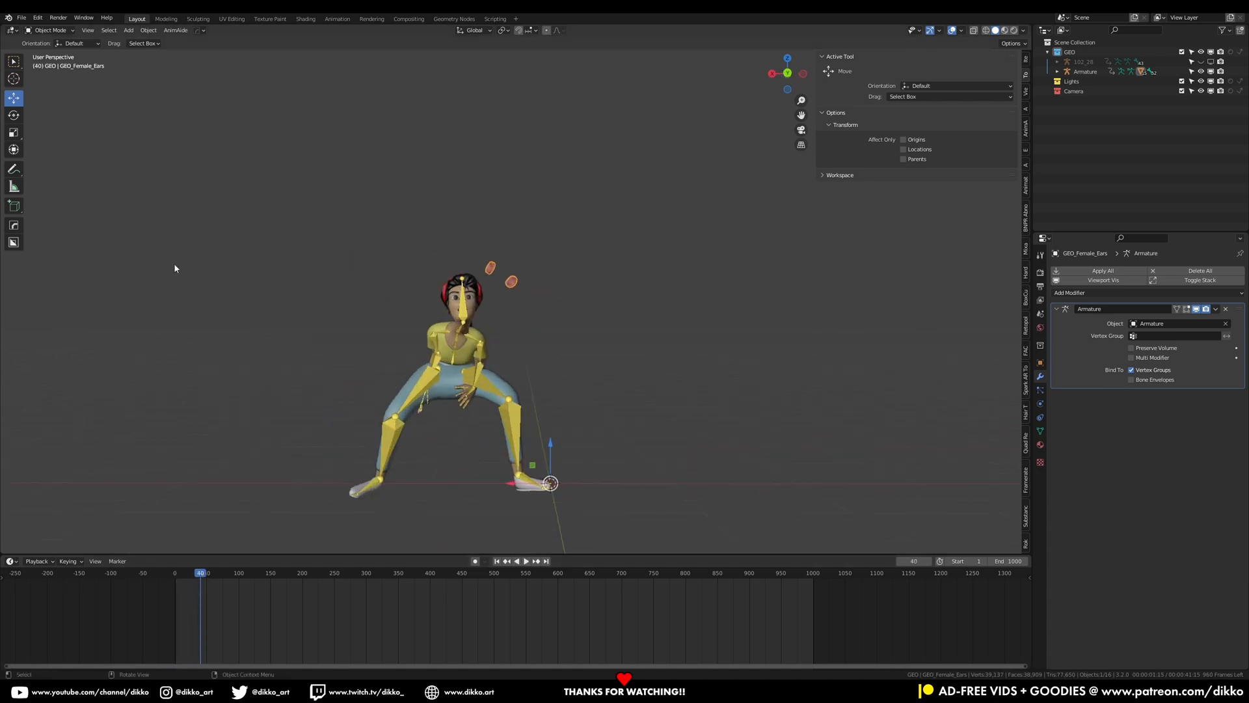
Open Preferences and search the add-ons for animaid
{"action": "left_click", "coordinate": [21, 17]}
{"action": "mouse_move", "coordinate": [38, 18]}
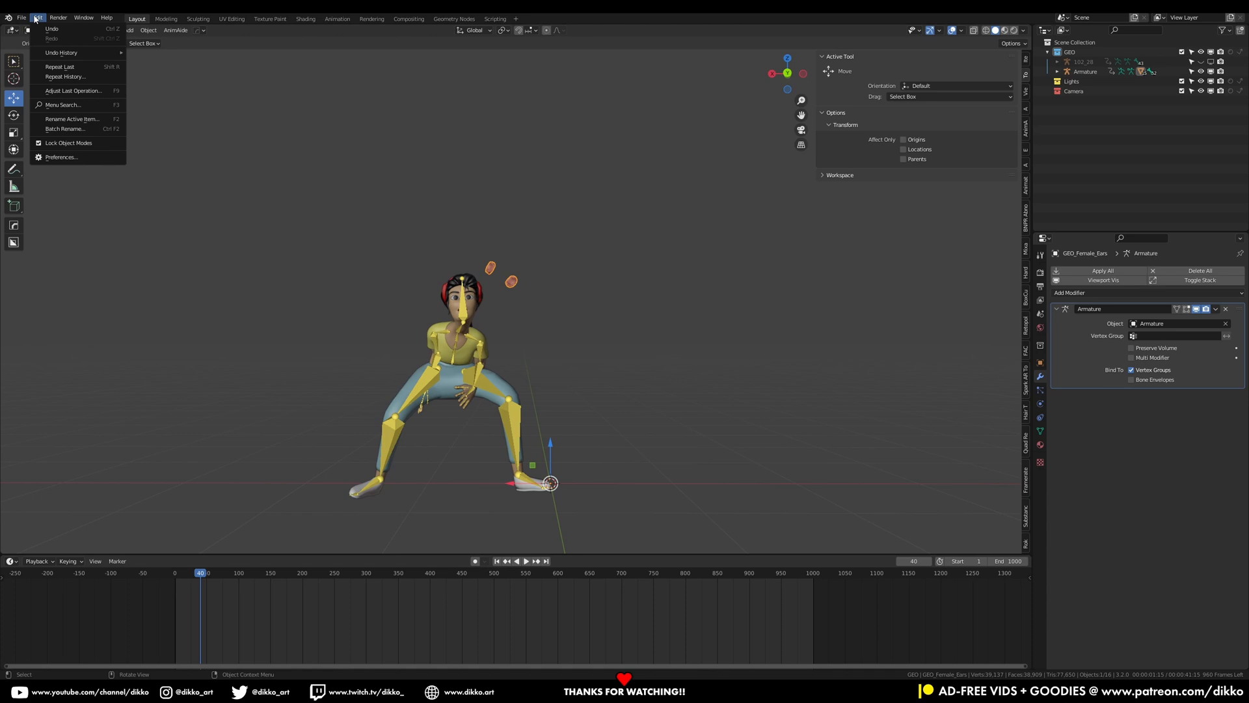
{"action": "left_click", "coordinate": [66, 163]}
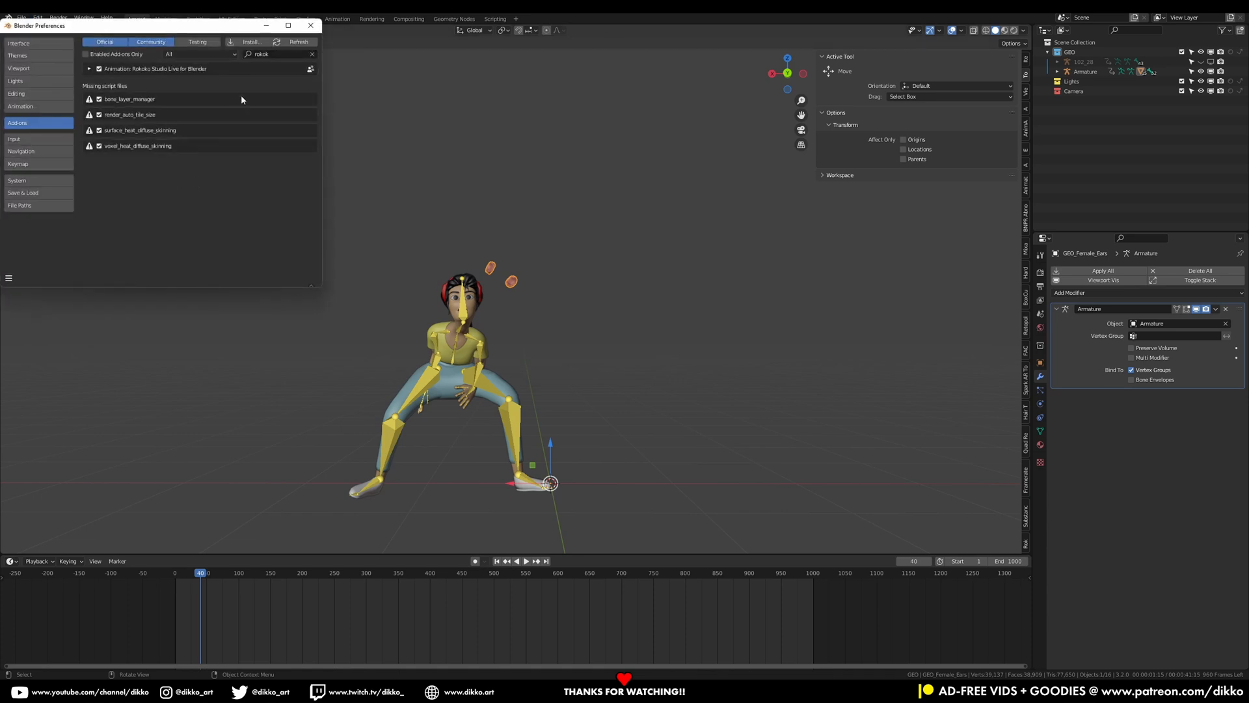
{"action": "left_click", "coordinate": [313, 54]}
{"action": "type", "text": "animaid"}
{"action": "left_click", "coordinate": [311, 26]}
Enter Pose Mode on the character armature and select the right upper arm bone
{"action": "scroll", "coordinate": [291, 296], "scroll_direction": "up", "scroll_amount": 2}
{"action": "left_click_drag", "start_coordinate": [228, 575], "coordinate": [234, 575]}
{"action": "middle_click_drag", "start_coordinate": [254, 432], "coordinate": [419, 307], "text": "shift"}
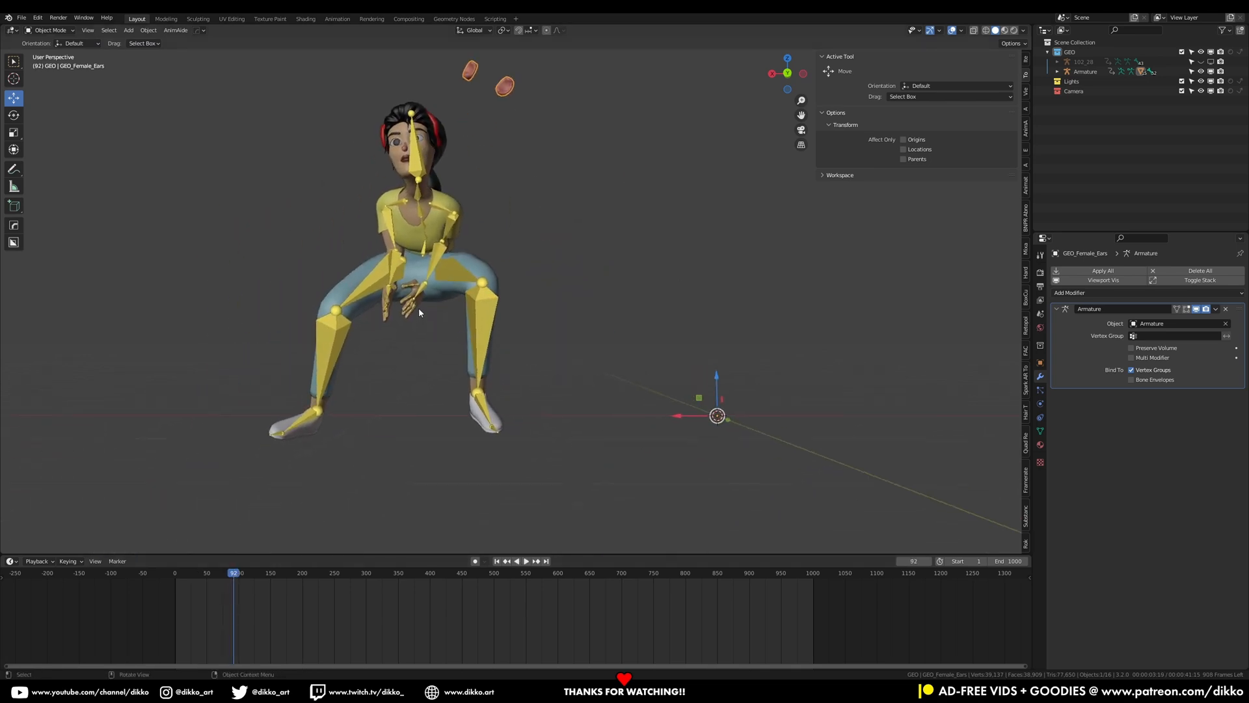
{"action": "scroll", "coordinate": [419, 307], "scroll_direction": "up", "scroll_amount": 2}
{"action": "left_click", "coordinate": [351, 230]}
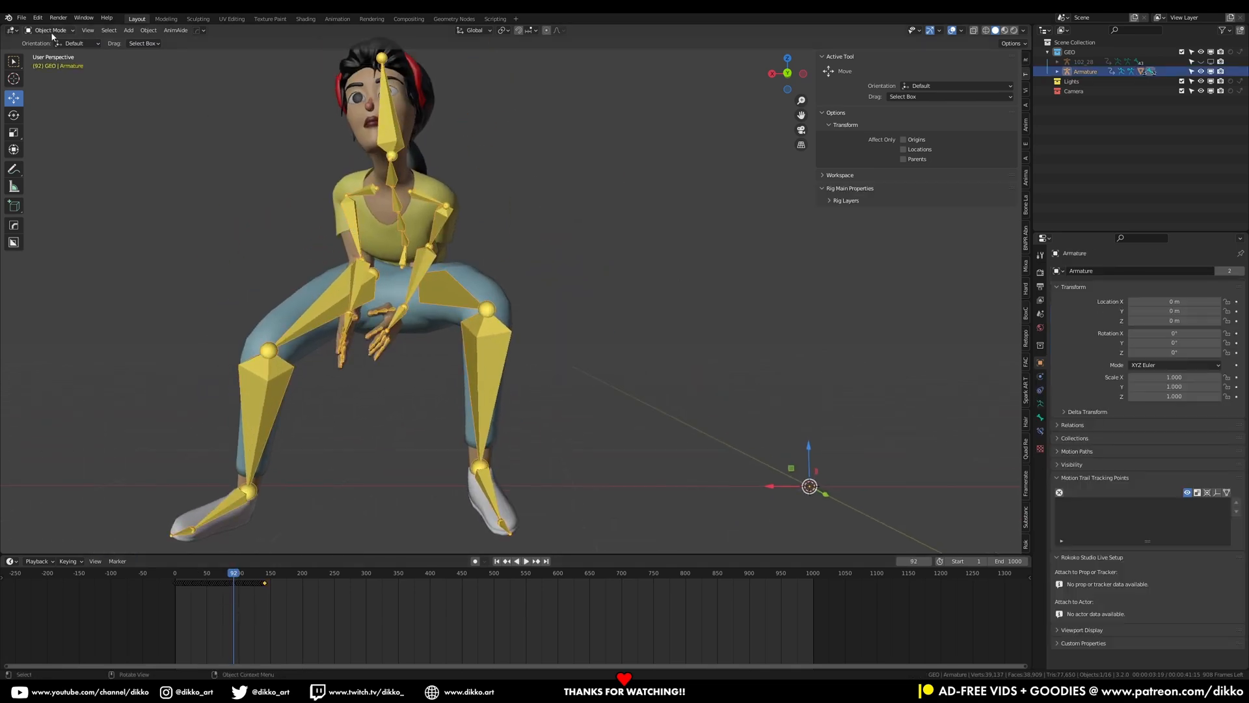
{"action": "left_click", "coordinate": [58, 63]}
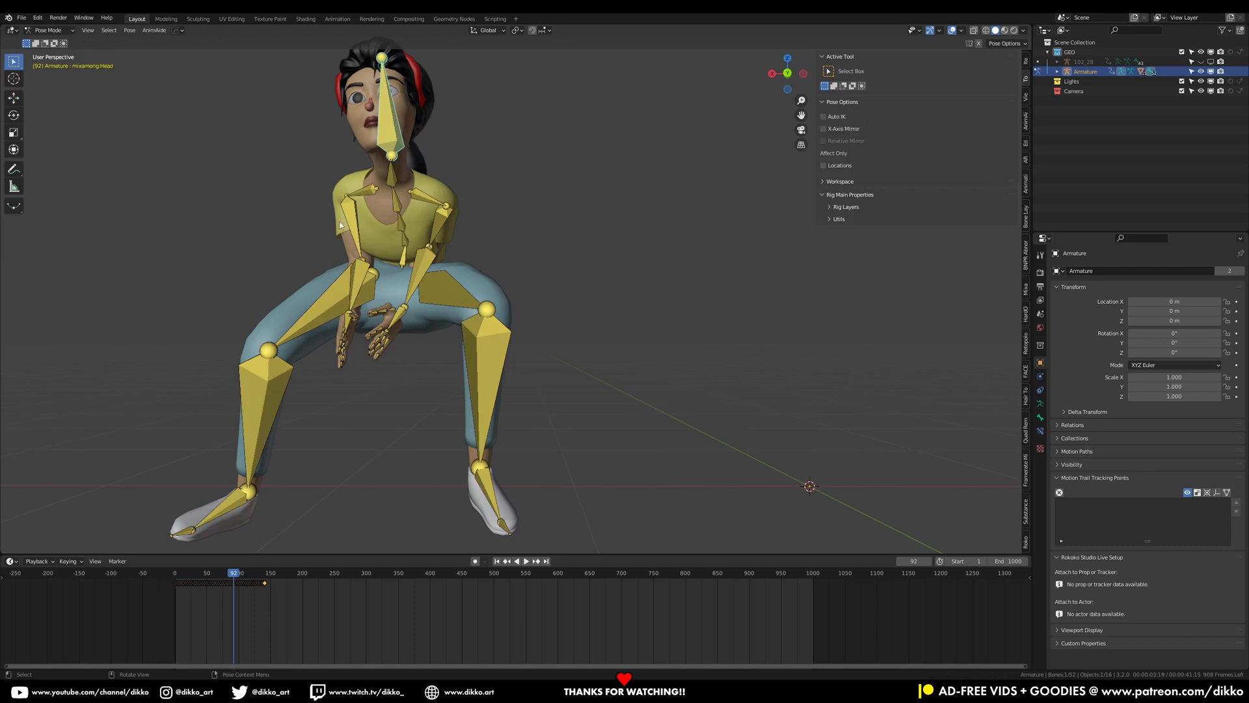
{"action": "left_click", "coordinate": [356, 228]}
Turn on AnimAide's Anim Offset
{"action": "left_click", "coordinate": [156, 31]}
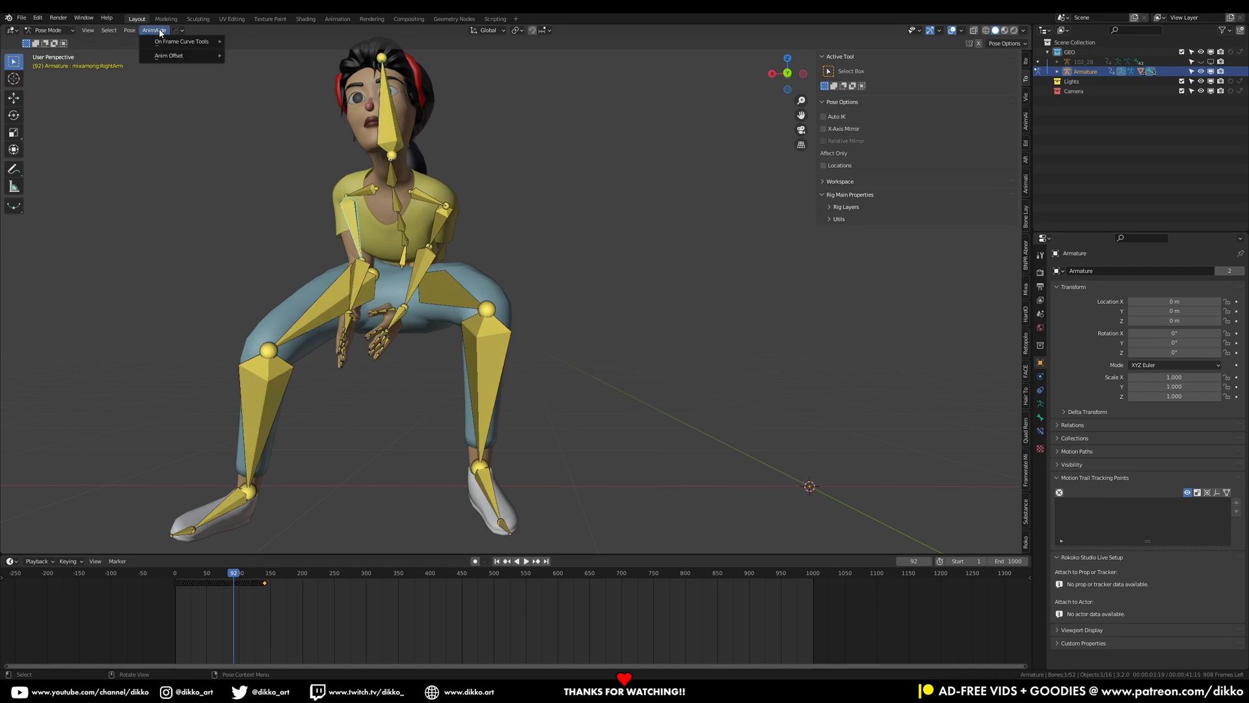
{"action": "mouse_move", "coordinate": [192, 55]}
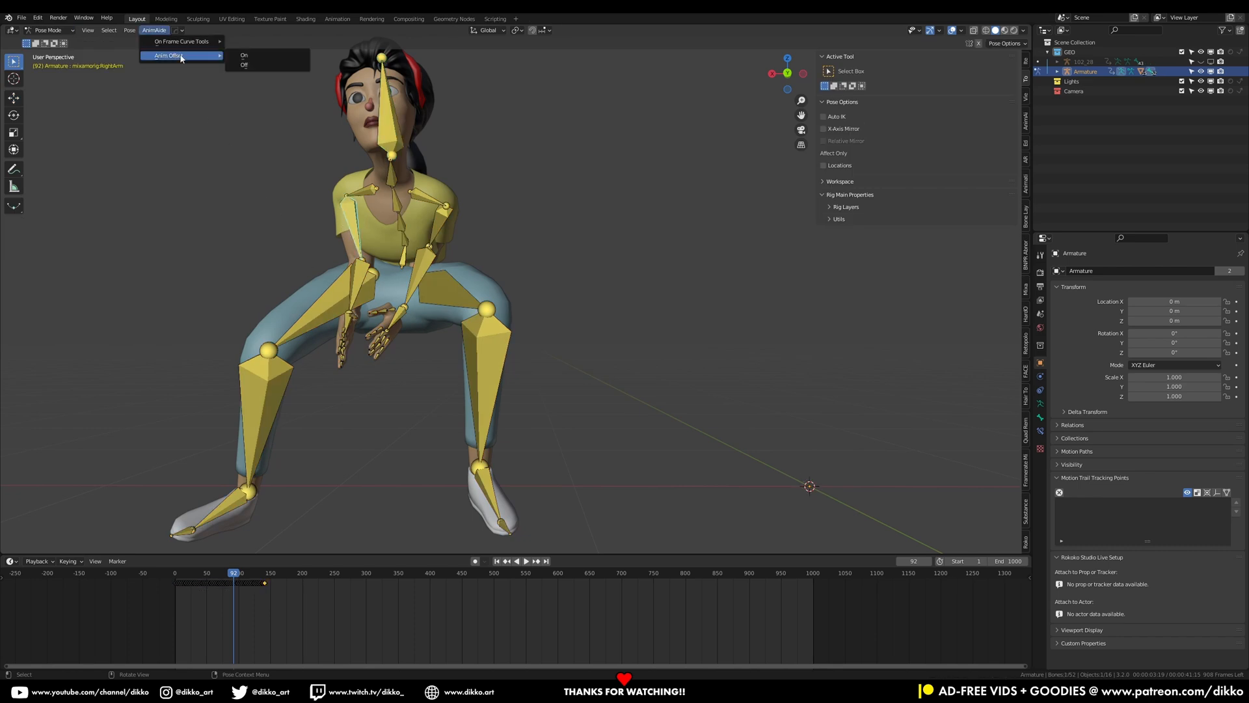
{"action": "left_click", "coordinate": [252, 57]}
Switch to the Rotate tool with Local transform orientation
{"action": "left_click", "coordinate": [14, 115]}
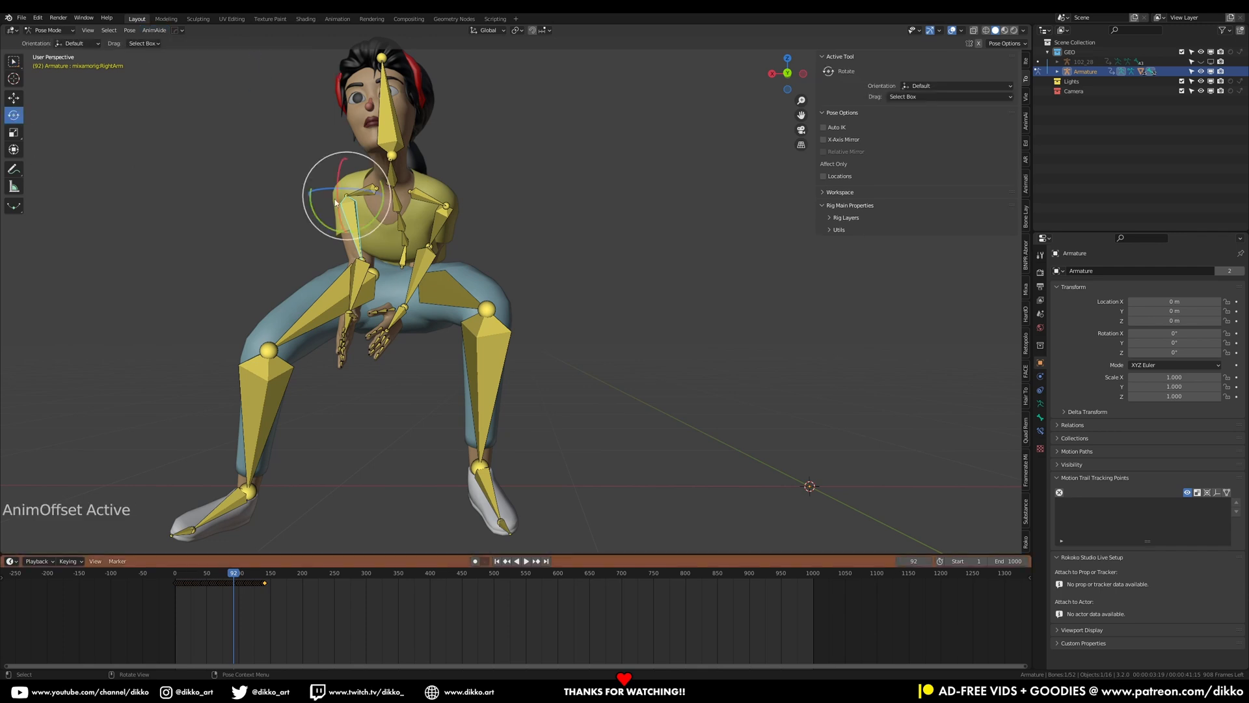
{"action": "left_click", "coordinate": [488, 30]}
{"action": "left_click", "coordinate": [482, 73]}
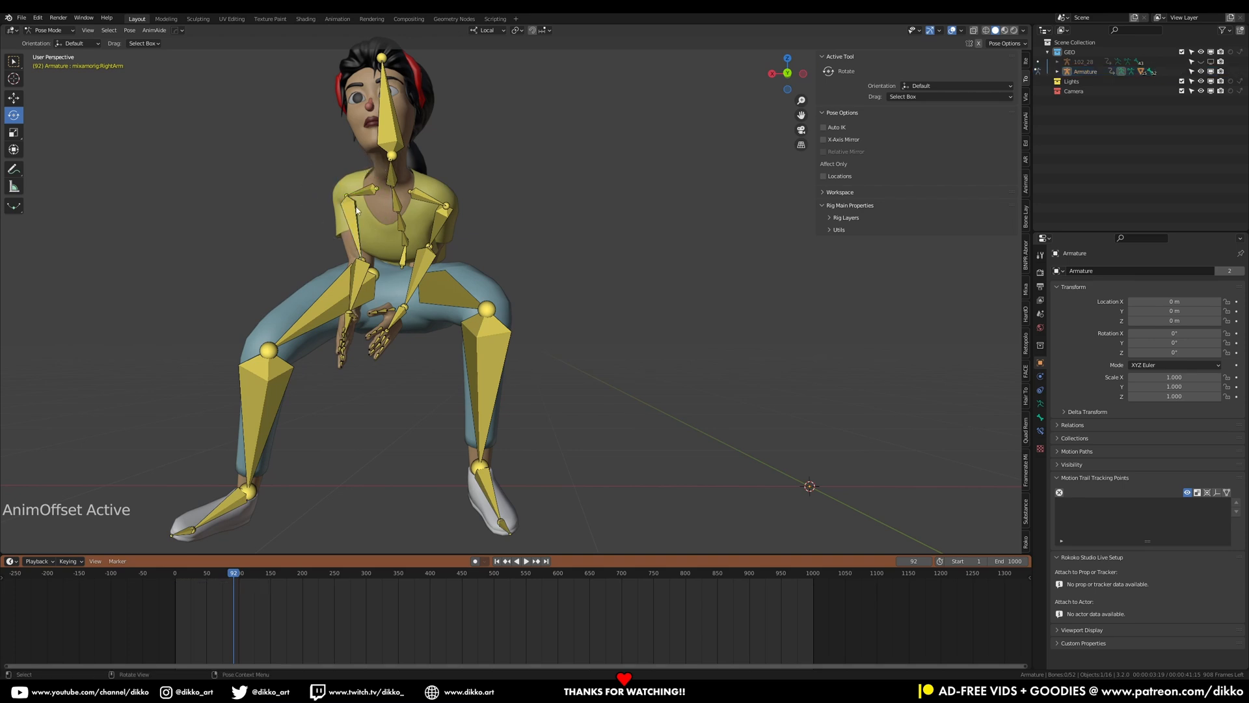
Rotate the right upper arm about 35° to lower it away from the body
{"action": "key", "text": "r"}
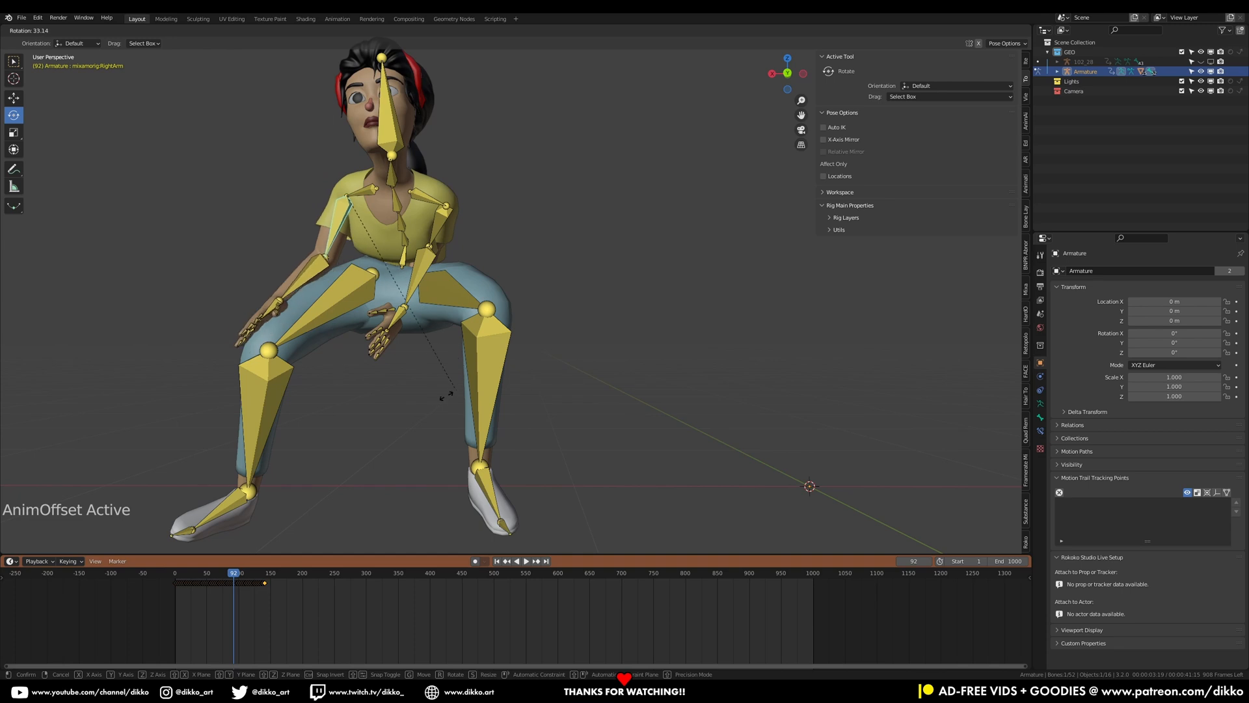
{"action": "left_click", "coordinate": [422, 408]}
Select the left upper arm bone and rotate it to lower the arm
{"action": "middle_click_drag", "start_coordinate": [413, 192], "coordinate": [358, 208]}
{"action": "left_click", "coordinate": [464, 233]}
{"action": "middle_click_drag", "start_coordinate": [463, 233], "coordinate": [449, 235]}
{"action": "key", "text": "r"}
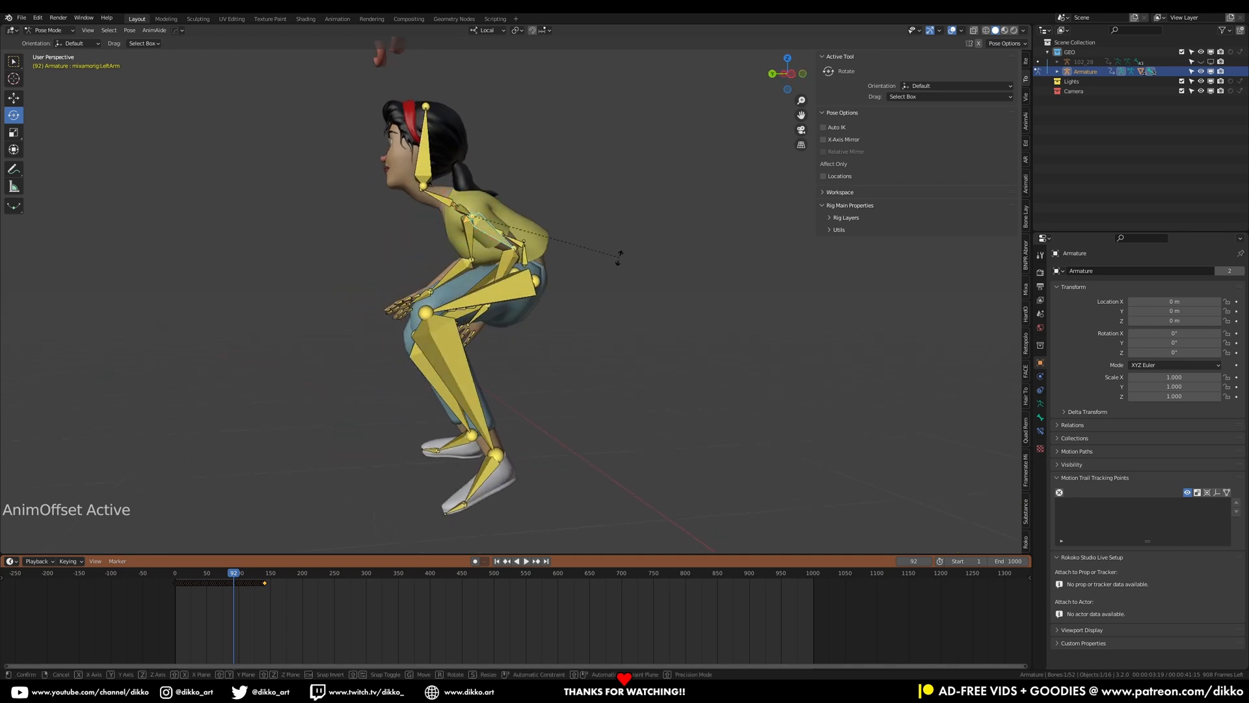
{"action": "left_click", "coordinate": [537, 327]}
Refine the left upper arm's rotation with several further rotations to bring the arm forward
{"action": "middle_click_drag", "start_coordinate": [535, 324], "coordinate": [622, 267]}
{"action": "key", "text": "r"}
{"action": "middle_click_drag", "start_coordinate": [624, 225], "coordinate": [605, 245]}
{"action": "left_click", "coordinate": [506, 245]}
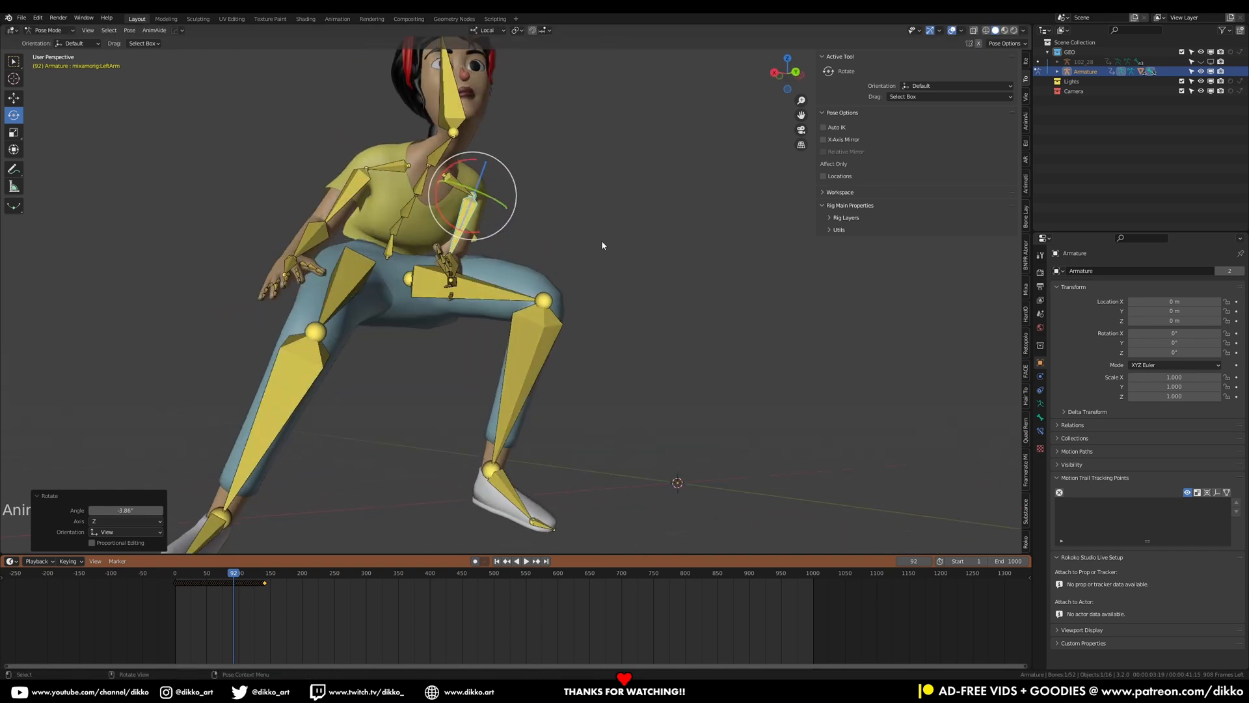
{"action": "key", "text": "r"}
{"action": "left_click", "coordinate": [515, 306]}
{"action": "middle_click_drag", "start_coordinate": [515, 306], "coordinate": [677, 341]}
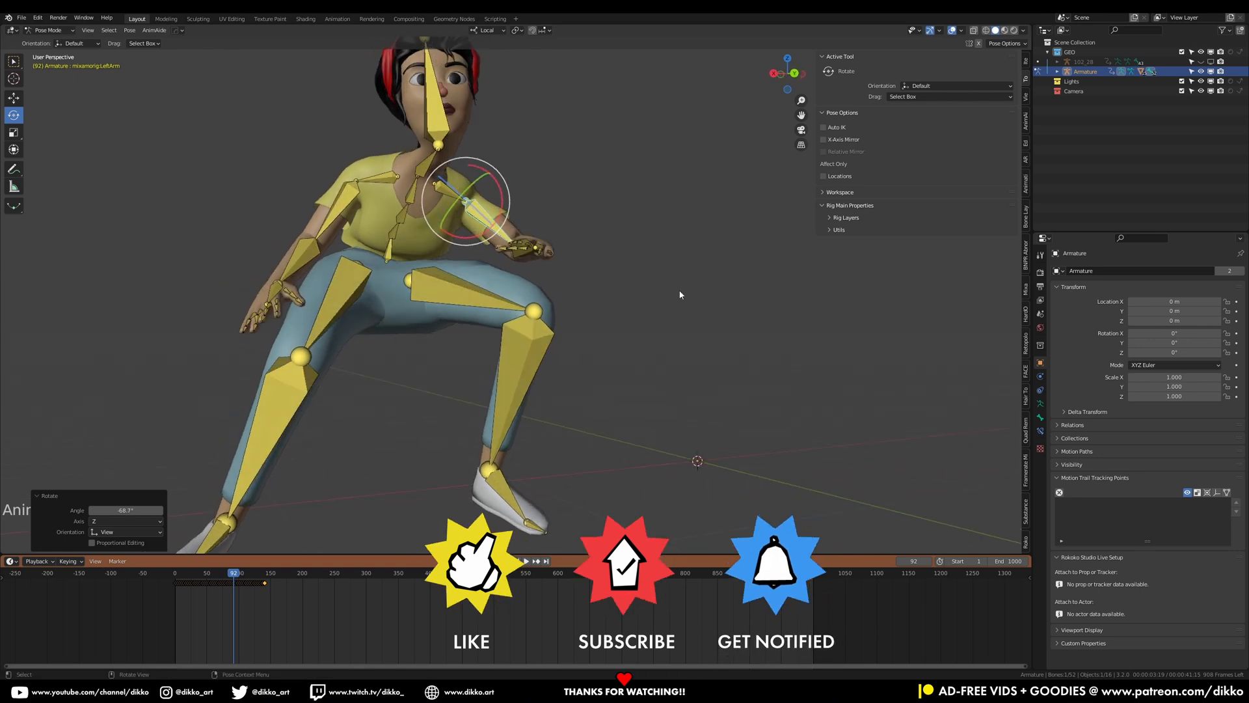
{"action": "key", "text": "r"}
{"action": "left_click", "coordinate": [667, 337]}
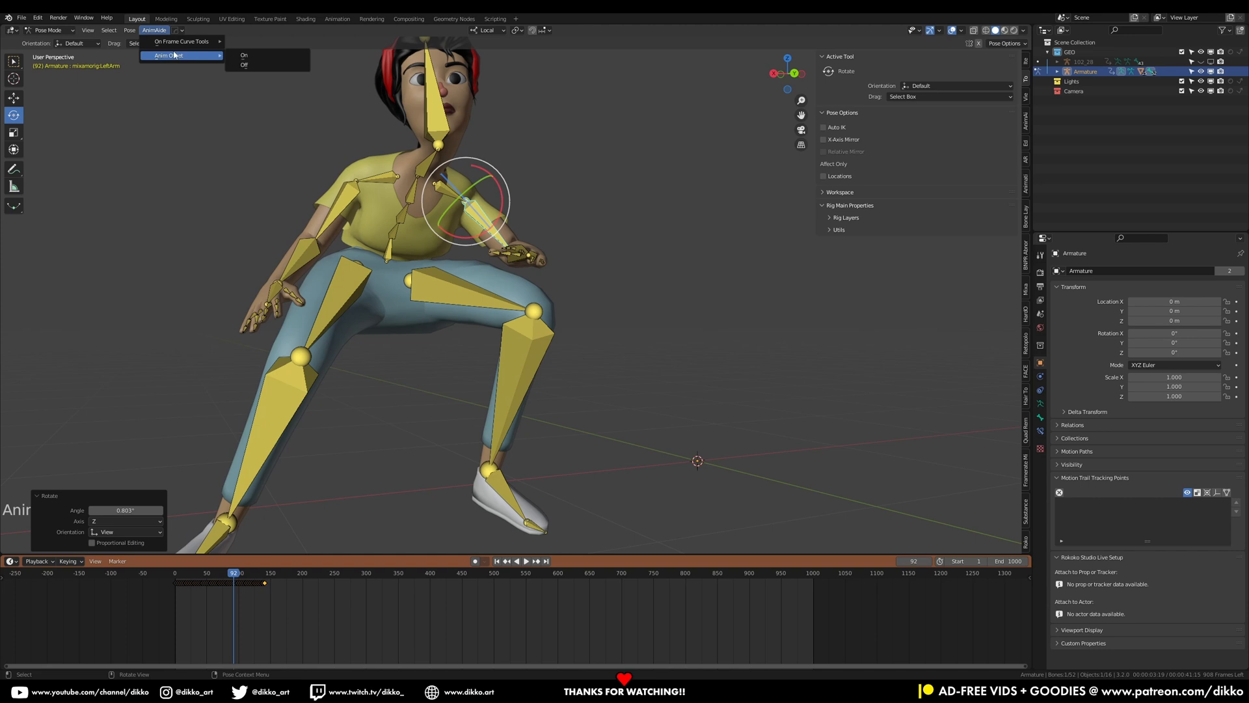
Play the animation from the start to review the offset arm poses
{"action": "scroll", "coordinate": [281, 221], "scroll_direction": "down", "scroll_amount": 1}
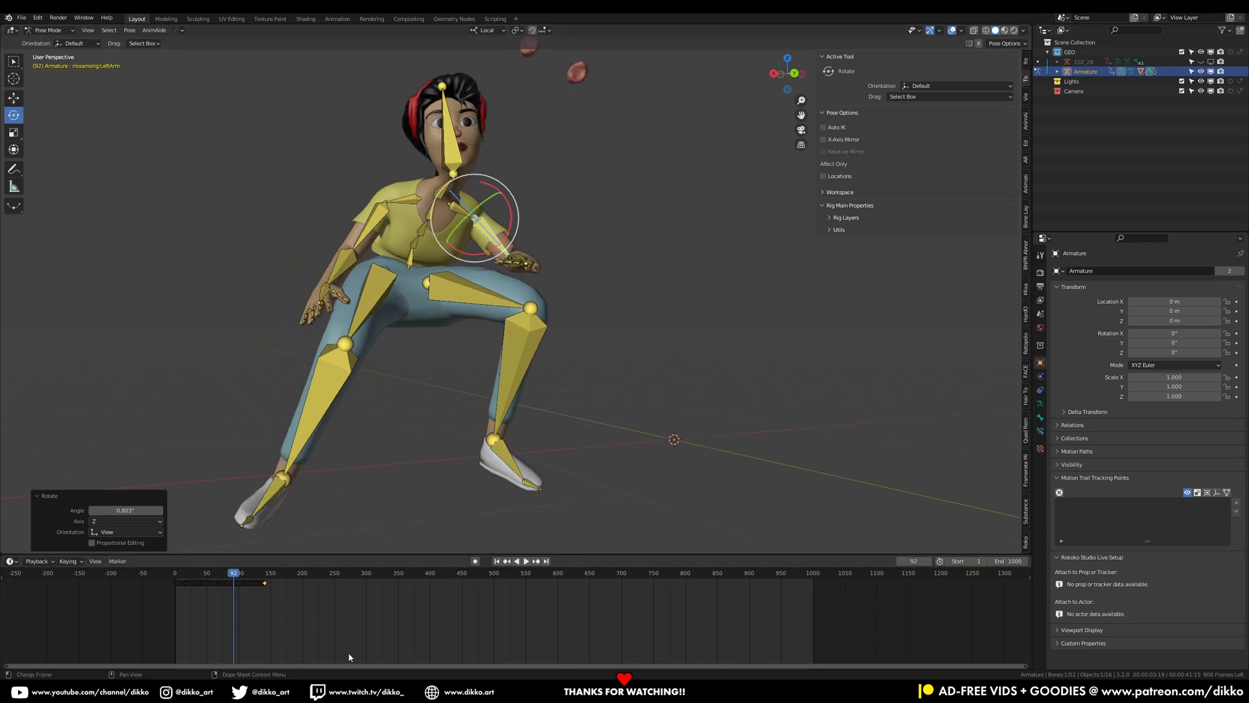
{"action": "left_click", "coordinate": [172, 575]}
{"action": "key", "text": "space"}
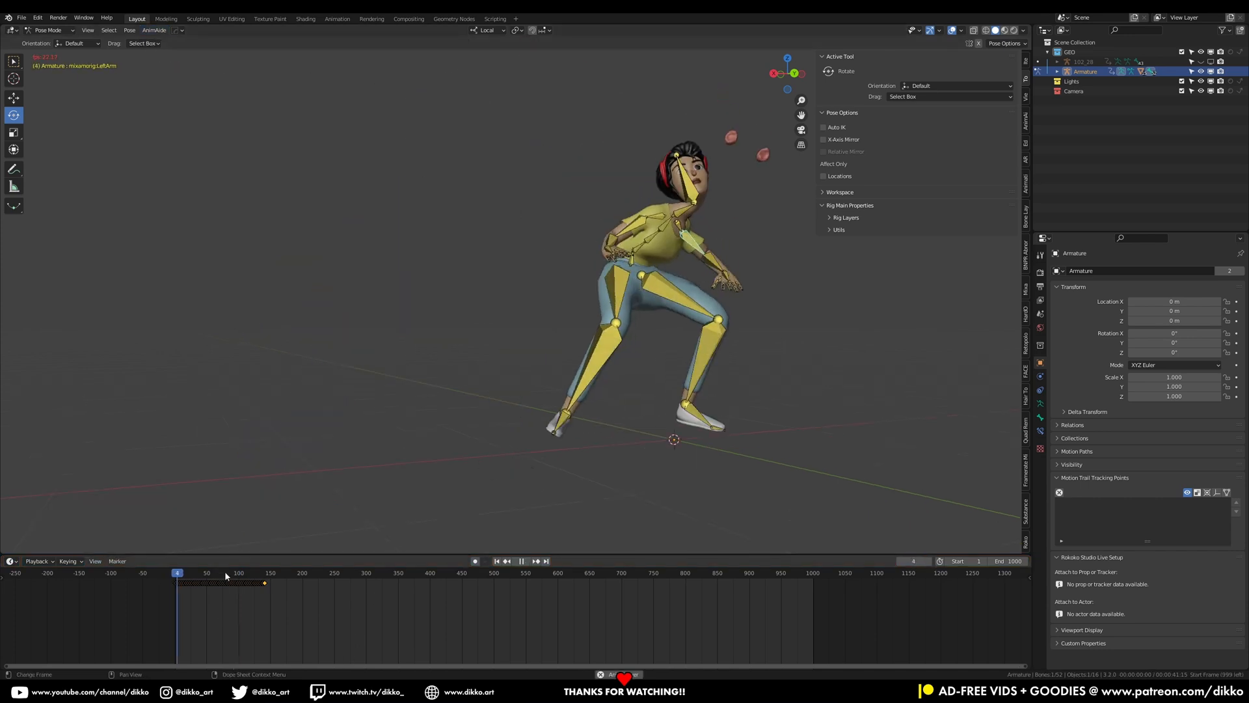
Keep reviewing the playing animation from different angles and stop playback partway through
{"action": "middle_click_drag", "start_coordinate": [494, 420], "coordinate": [445, 404]}
{"action": "scroll", "coordinate": [604, 372], "scroll_direction": "down", "scroll_amount": 4}
{"action": "middle_click_drag", "start_coordinate": [589, 362], "coordinate": [574, 392], "text": "shift"}
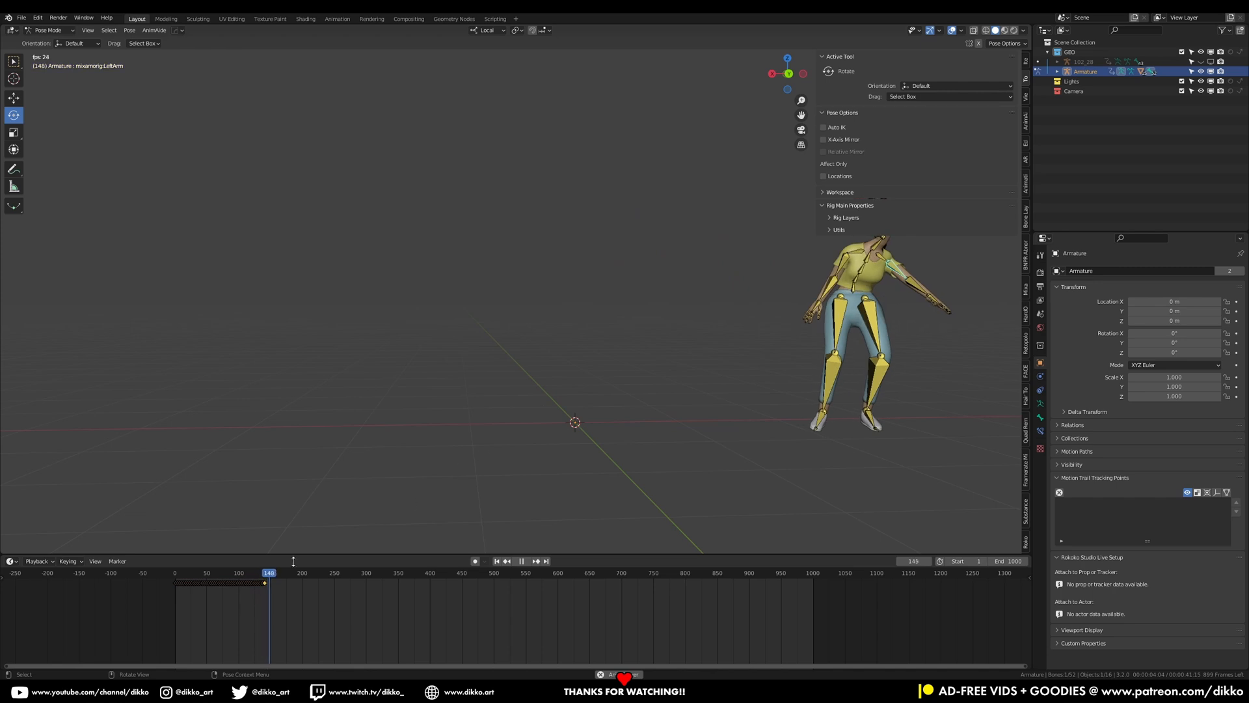
{"action": "left_click", "coordinate": [231, 574]}
{"action": "key", "text": "space"}
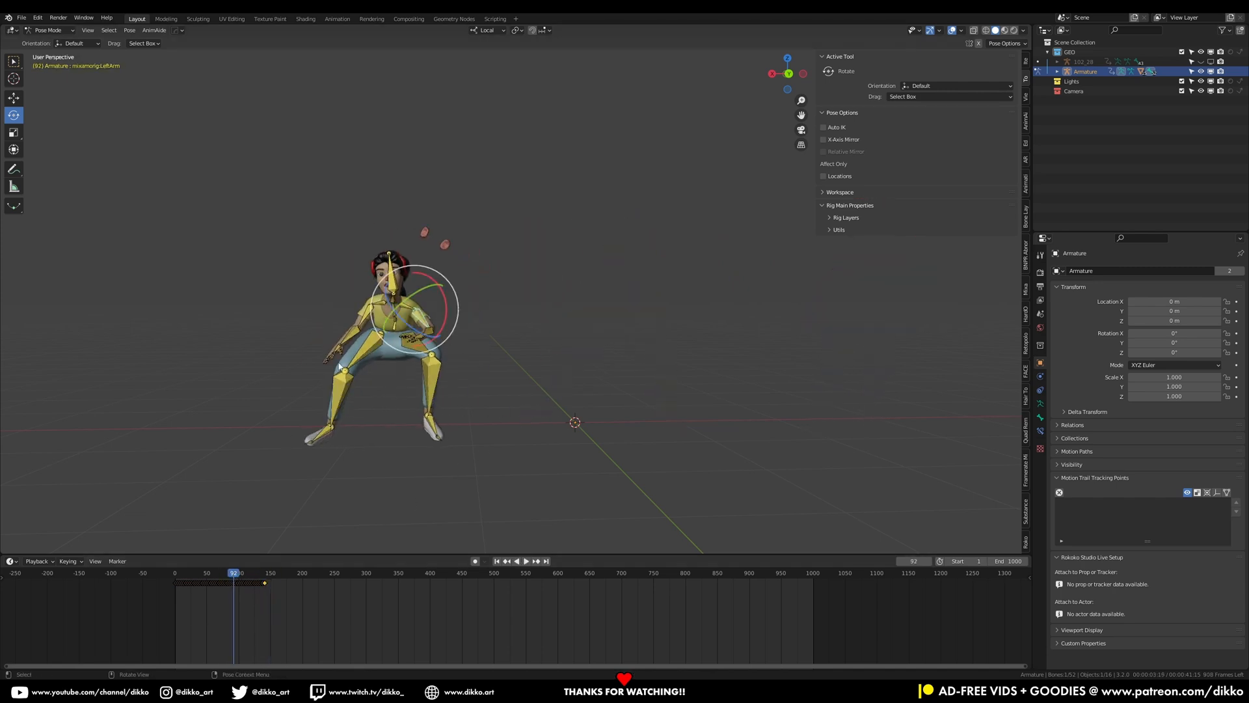
Zoom in on the character at frame 116 and turn on AnimAide's Anim Offset
{"action": "scroll", "coordinate": [325, 484], "scroll_direction": "up", "scroll_amount": 4}
{"action": "middle_click_drag", "start_coordinate": [324, 488], "coordinate": [377, 470], "text": "shift"}
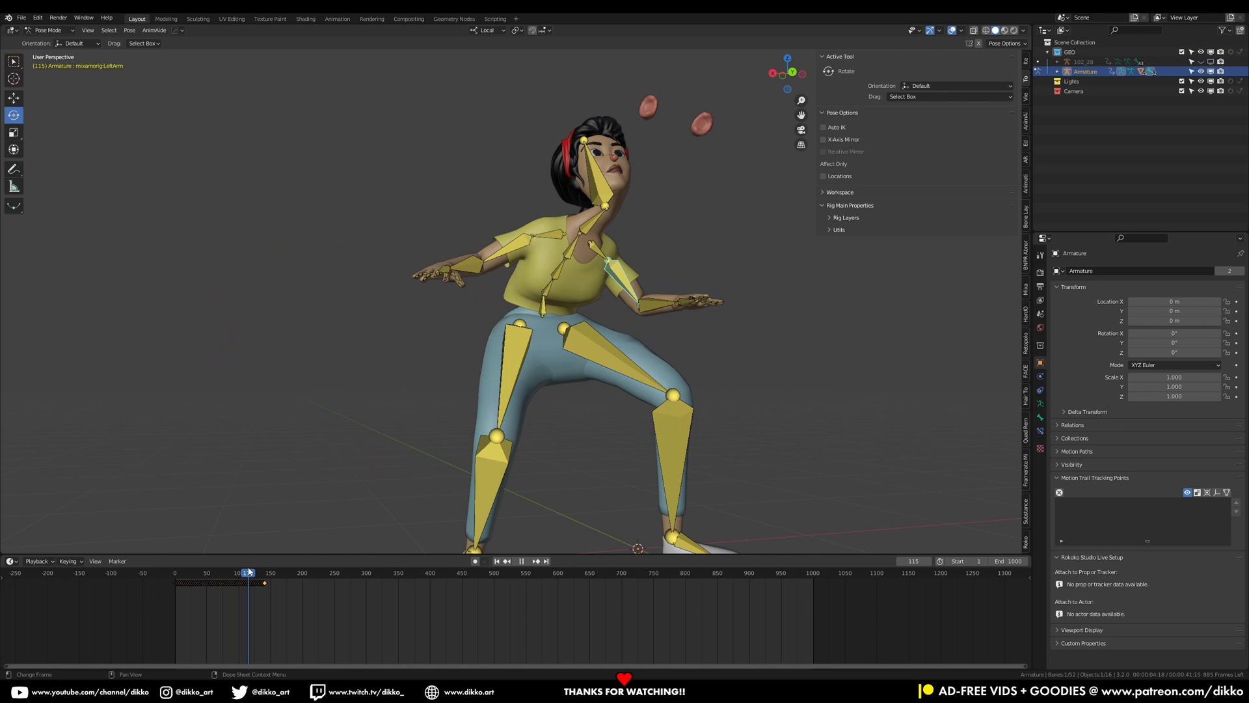
{"action": "middle_click_drag", "start_coordinate": [520, 455], "coordinate": [574, 304]}
{"action": "scroll", "coordinate": [530, 319], "scroll_direction": "up", "scroll_amount": 2}
{"action": "left_click", "coordinate": [154, 30]}
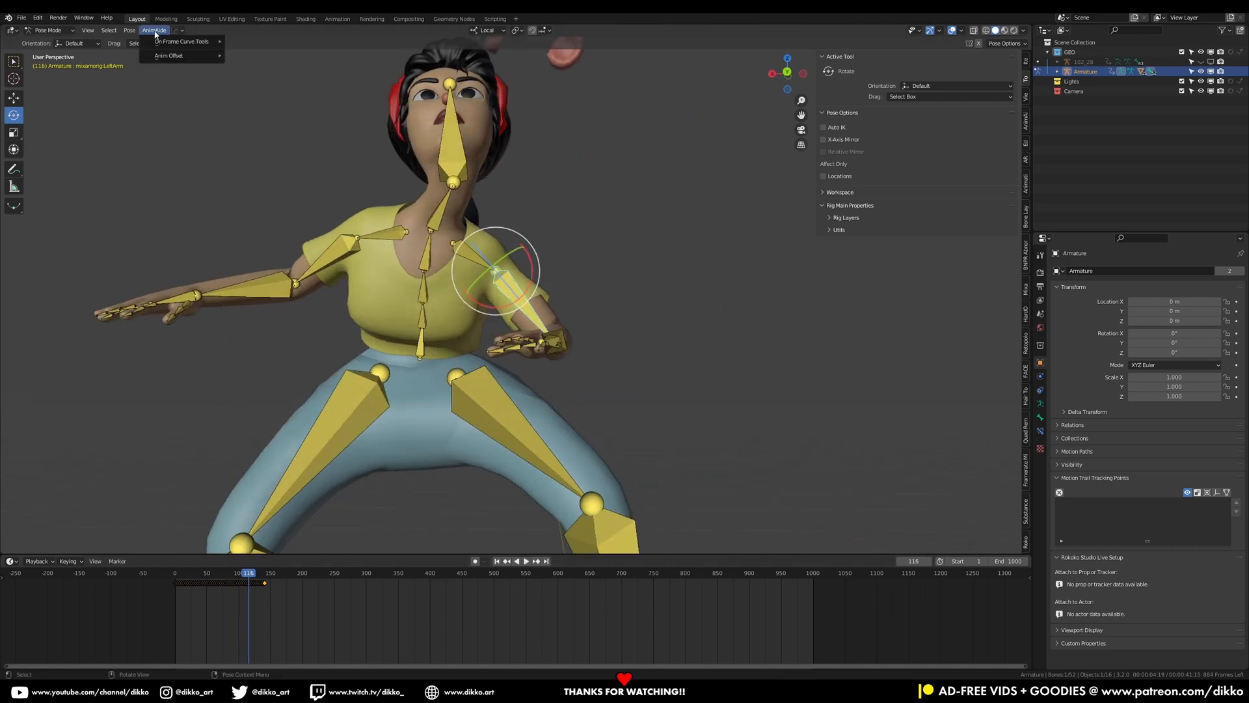
{"action": "mouse_move", "coordinate": [182, 59]}
{"action": "left_click", "coordinate": [267, 59]}
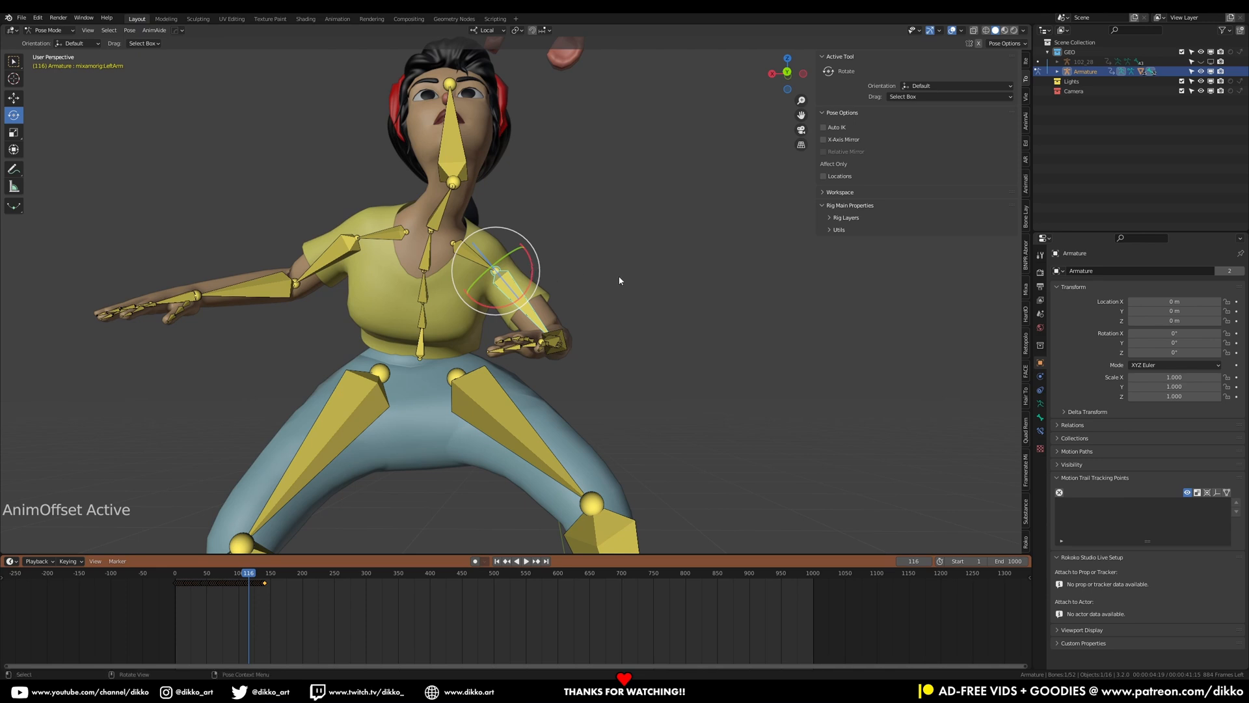
Rotate the left upper arm about 13° to bring it closer to the body
{"action": "key", "text": "r"}
{"action": "left_click", "coordinate": [638, 293]}
{"action": "middle_click_drag", "start_coordinate": [637, 292], "coordinate": [592, 346]}
Try rotating the left upper arm about its local Y axis, then undo that rotation
{"action": "key", "text": "r"}
{"action": "key", "text": "y"}
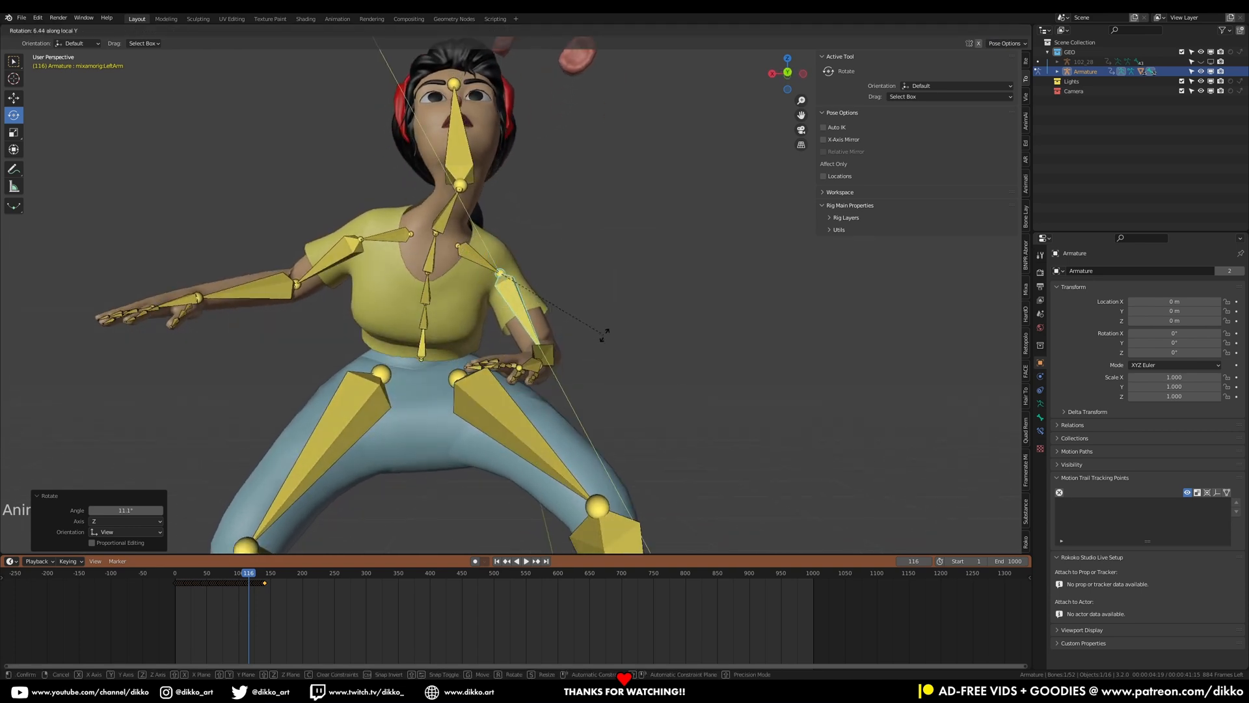
{"action": "left_click", "coordinate": [604, 334]}
{"action": "key", "text": "ctrl+z"}
Select the left shoulder bone and rotate it about 6° to lower the shoulder
{"action": "left_click", "coordinate": [481, 259]}
{"action": "middle_click_drag", "start_coordinate": [502, 260], "coordinate": [528, 256]}
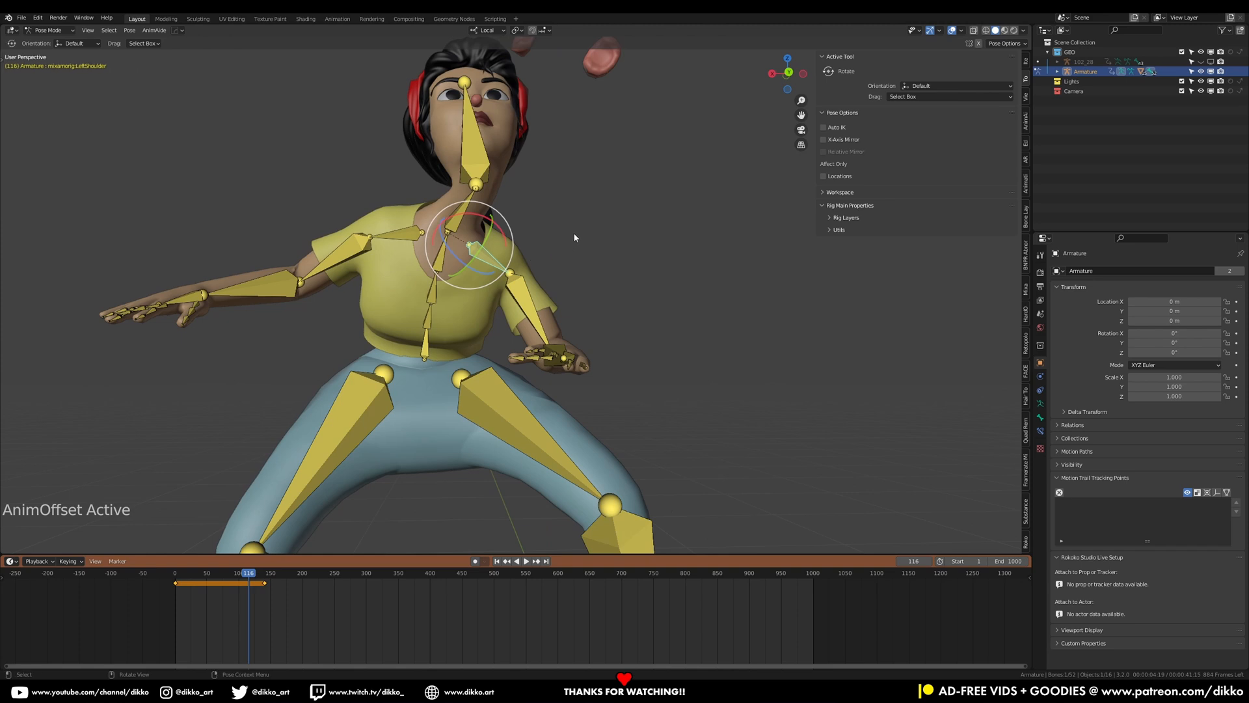
{"action": "key", "text": "t"}
{"action": "key", "text": "r"}
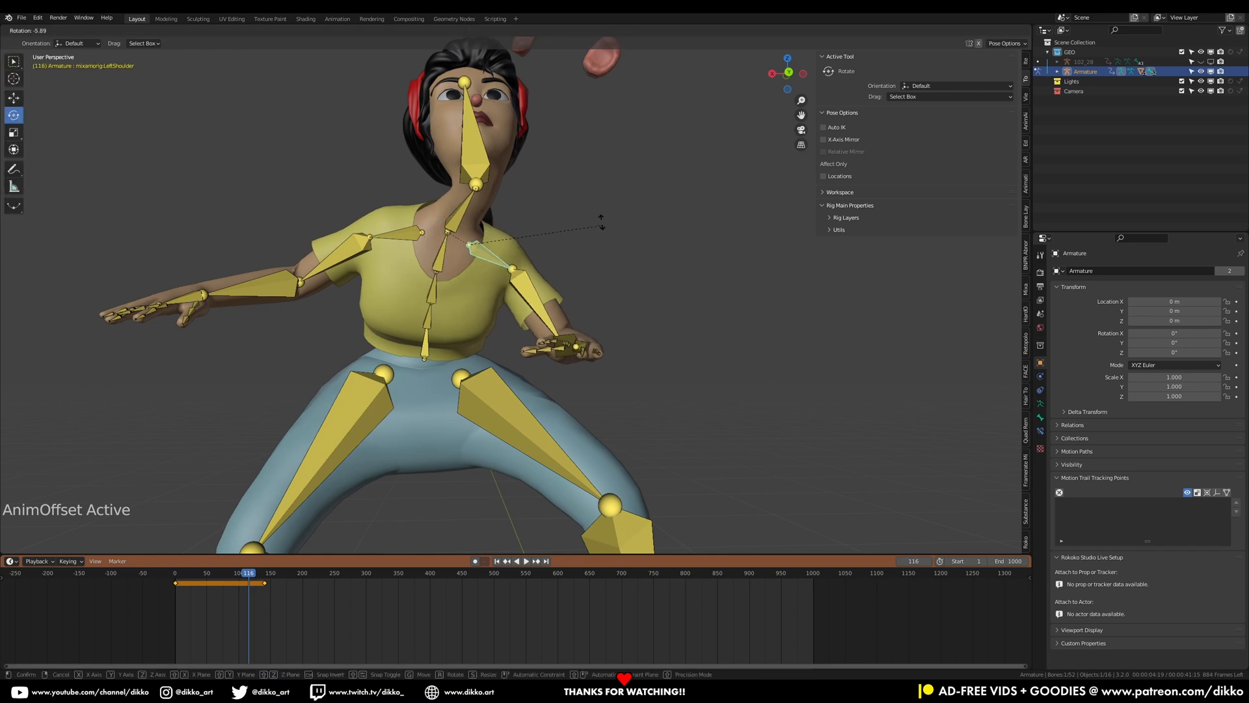
{"action": "left_click", "coordinate": [584, 230]}
Select the left upper arm again and rotate it about 15° further down
{"action": "left_click", "coordinate": [544, 294]}
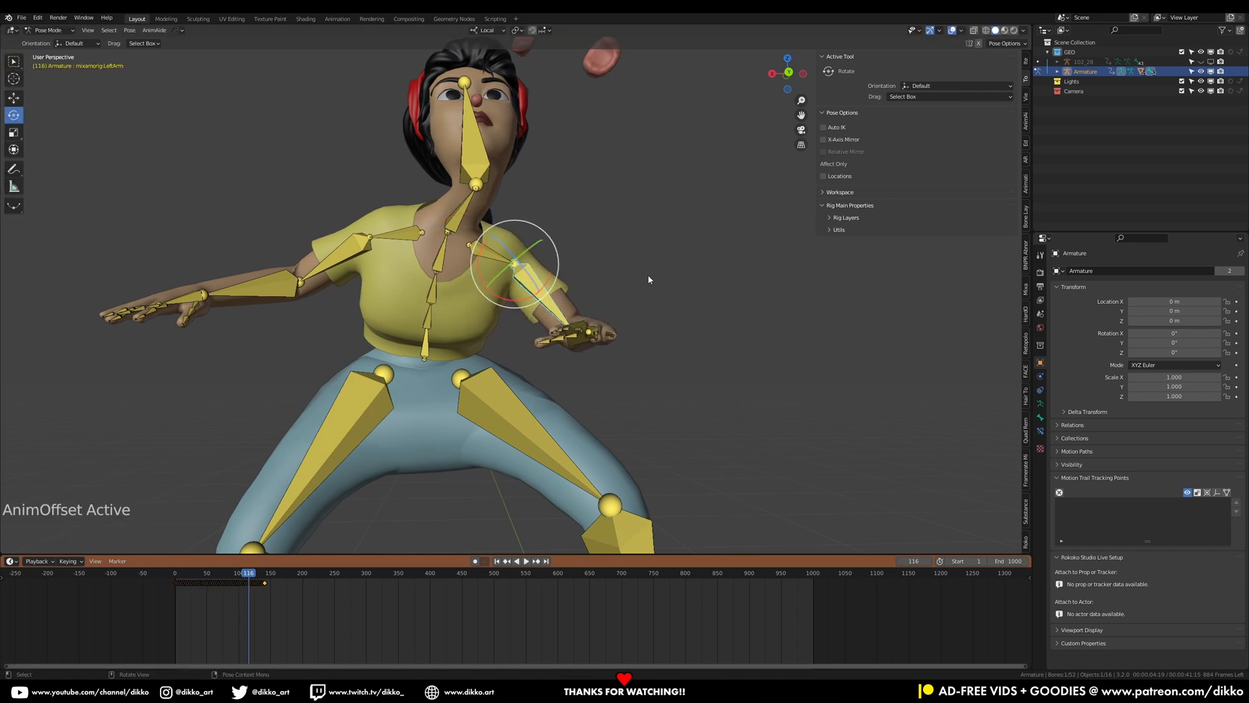
{"action": "key", "text": "r"}
{"action": "left_click", "coordinate": [625, 305]}
{"action": "middle_click_drag", "start_coordinate": [610, 332], "coordinate": [588, 427]}
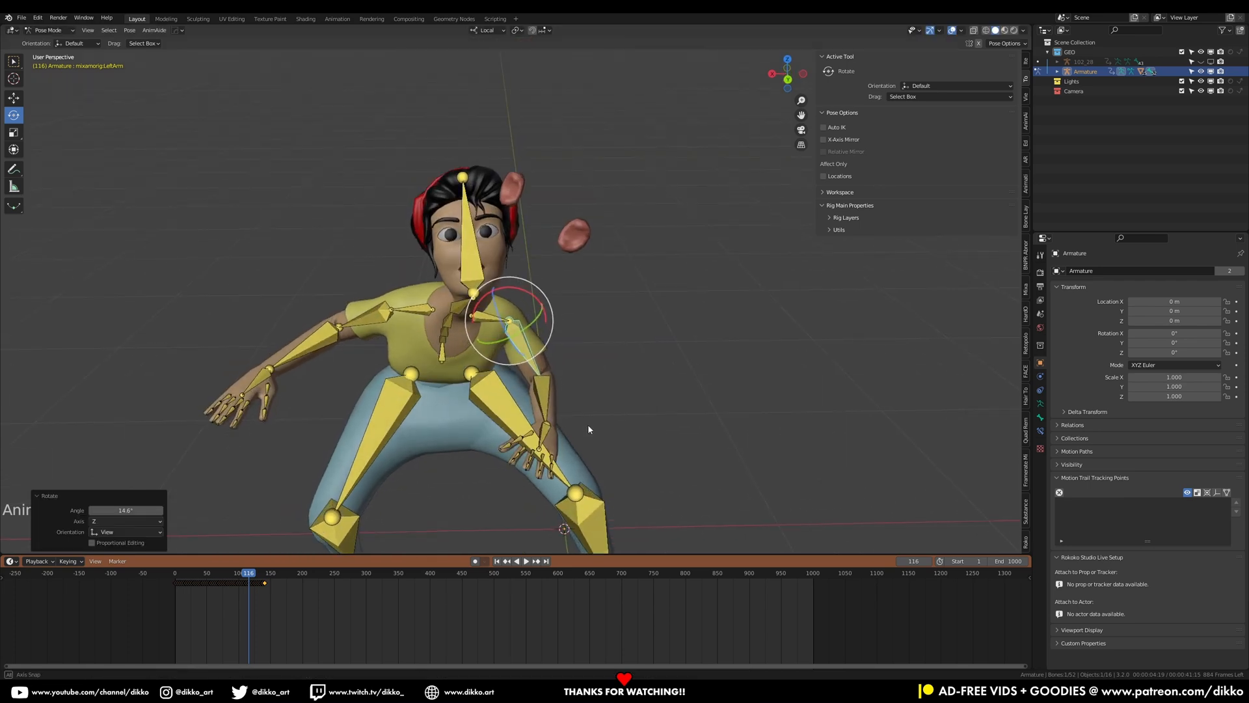
Select the left forearm and rotate it about 6° toward the knee
{"action": "left_click", "coordinate": [546, 400]}
{"action": "key", "text": "r"}
{"action": "left_click", "coordinate": [619, 409]}
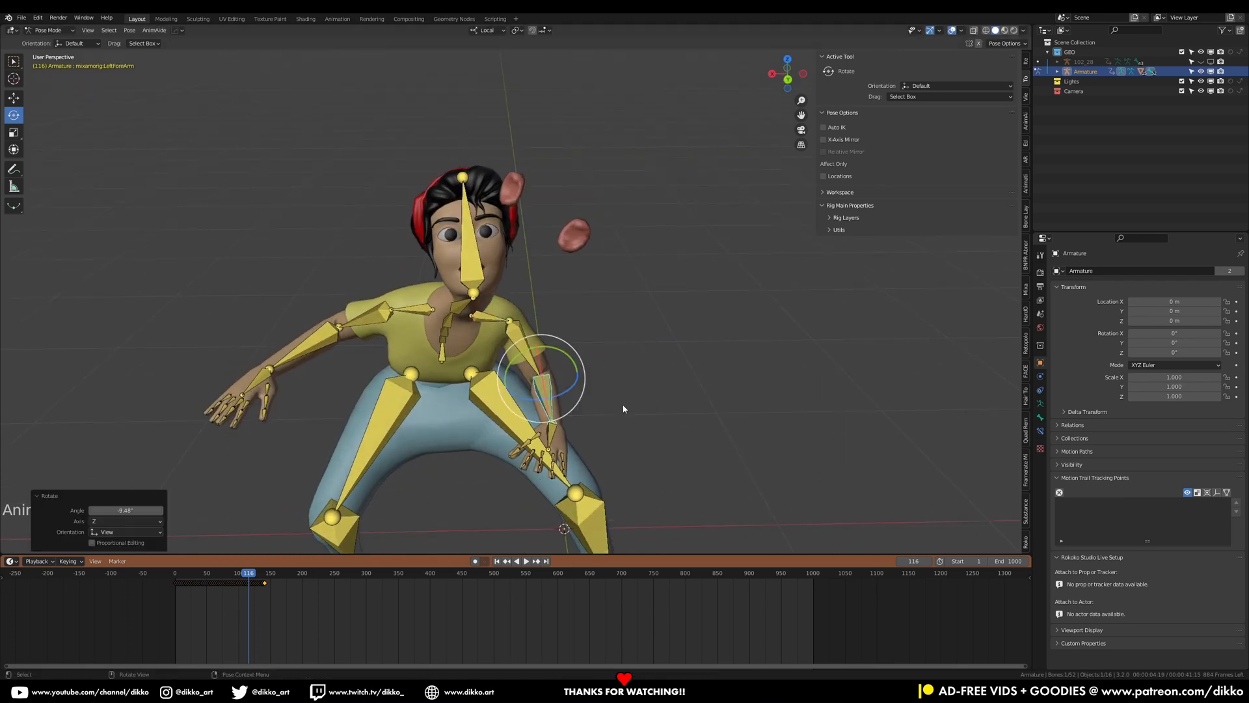
Turn off AnimAide's Anim Offset
{"action": "left_click", "coordinate": [154, 30]}
{"action": "mouse_move", "coordinate": [209, 55]}
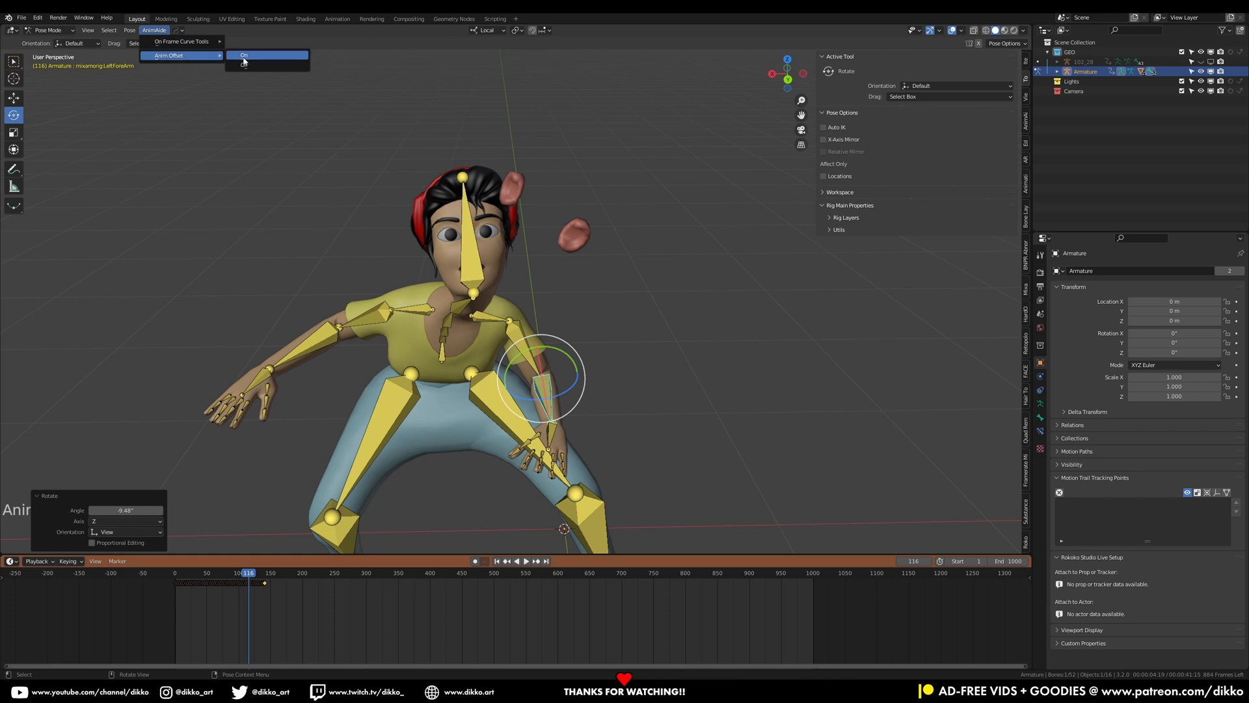
{"action": "left_click", "coordinate": [252, 67]}
Play the animation from the start to review the corrected left arm from several angles
{"action": "left_click_drag", "start_coordinate": [184, 580], "coordinate": [173, 580]}
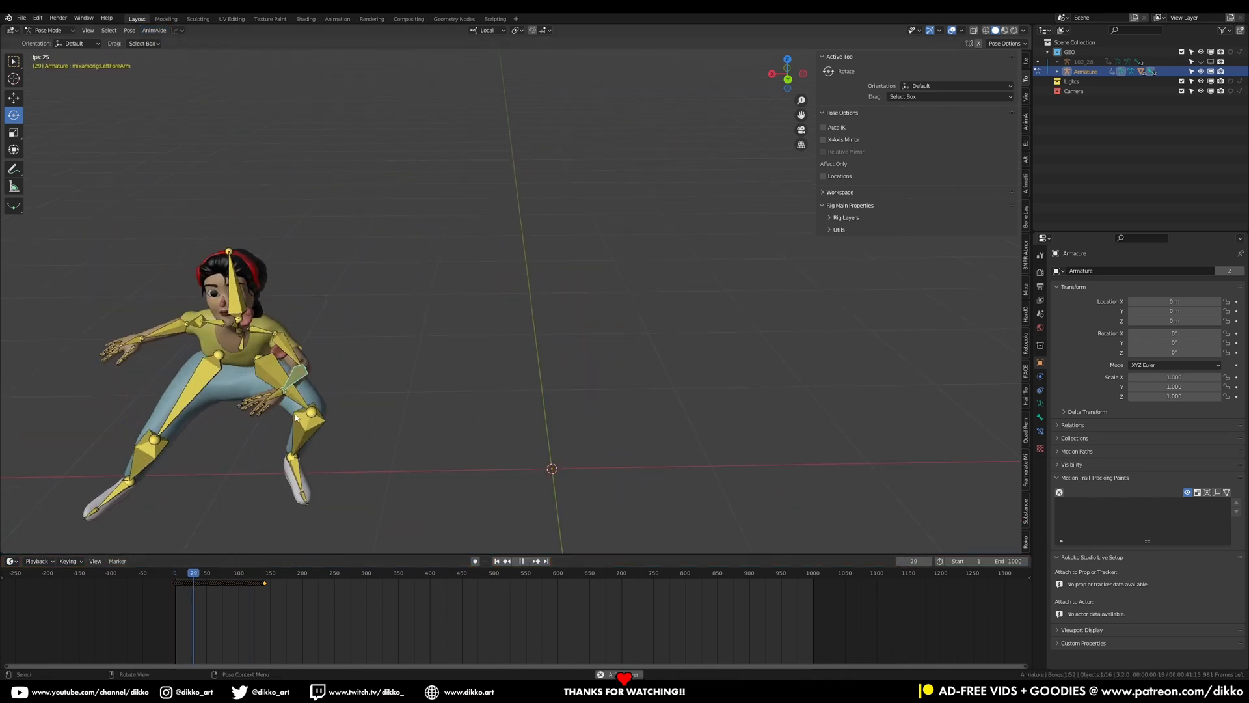
{"action": "middle_click_drag", "start_coordinate": [290, 361], "coordinate": [288, 349]}
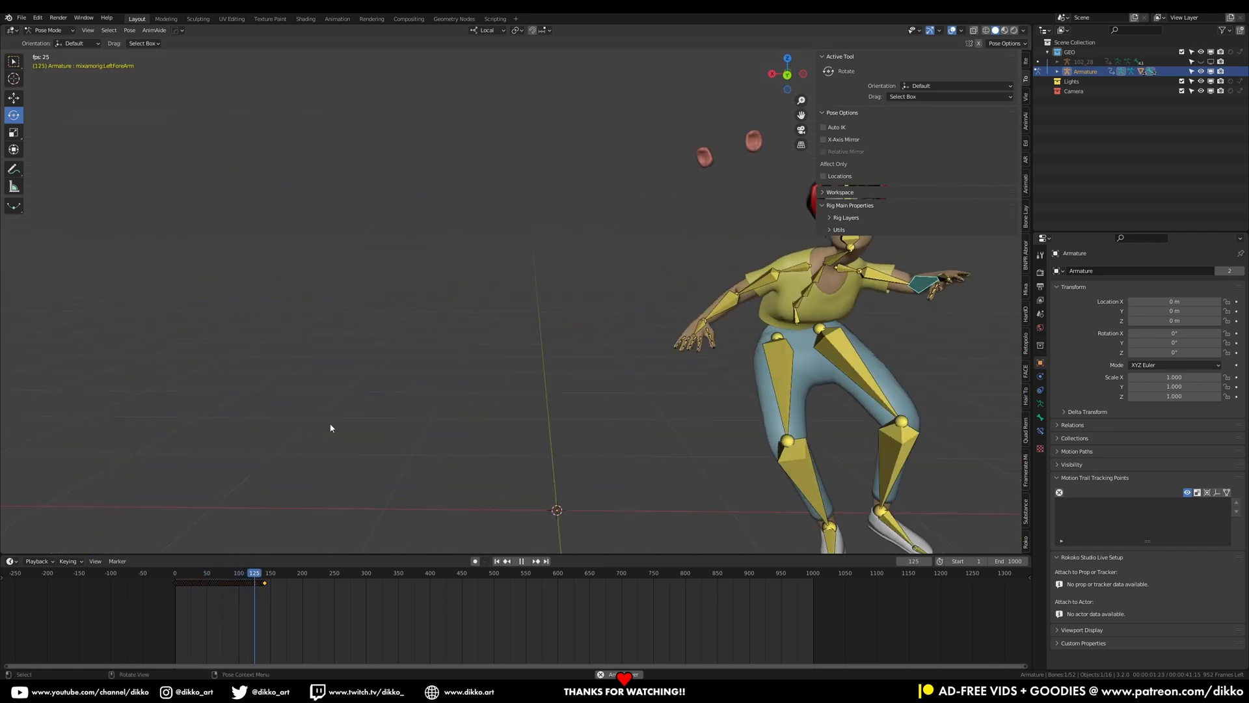
{"action": "key", "text": "space"}
{"action": "middle_click_drag", "start_coordinate": [683, 482], "coordinate": [387, 429], "text": "shift"}
{"action": "left_click_drag", "start_coordinate": [242, 576], "coordinate": [207, 580]}
{"action": "key", "text": "space"}
{"action": "key", "text": "space"}
Switch the armature to Object Mode
{"action": "left_click", "coordinate": [57, 30]}
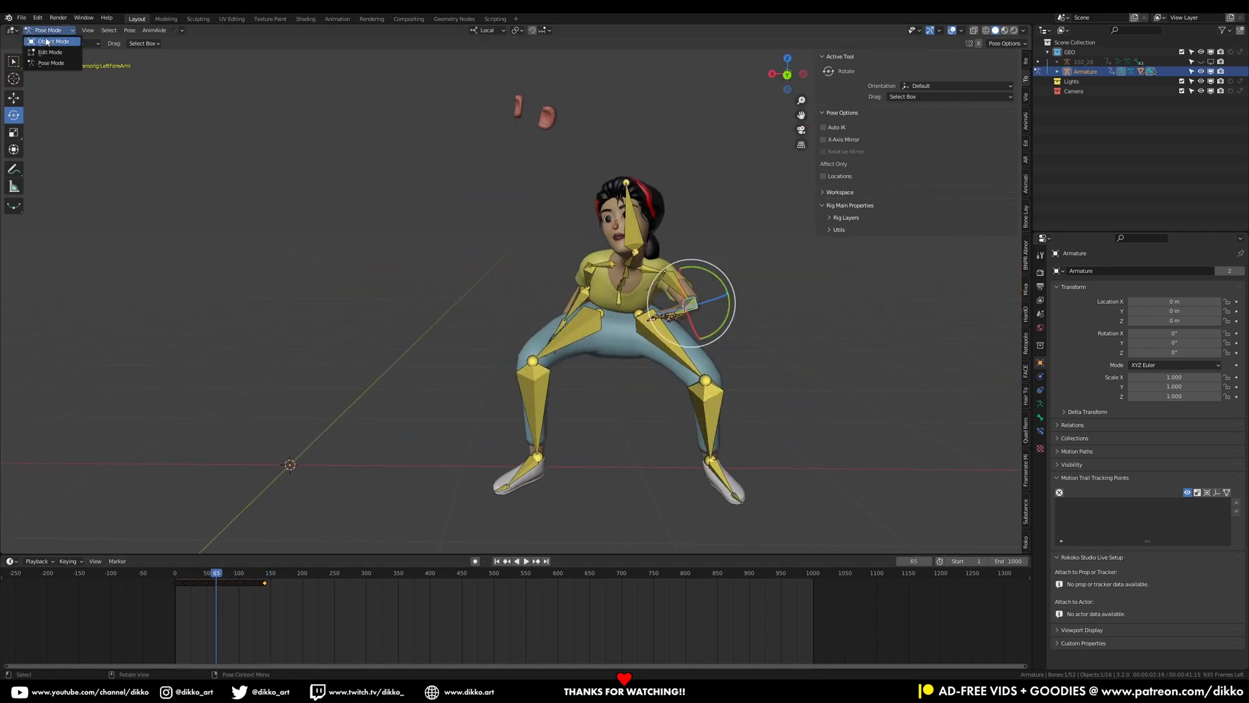
{"action": "left_click", "coordinate": [56, 42]}
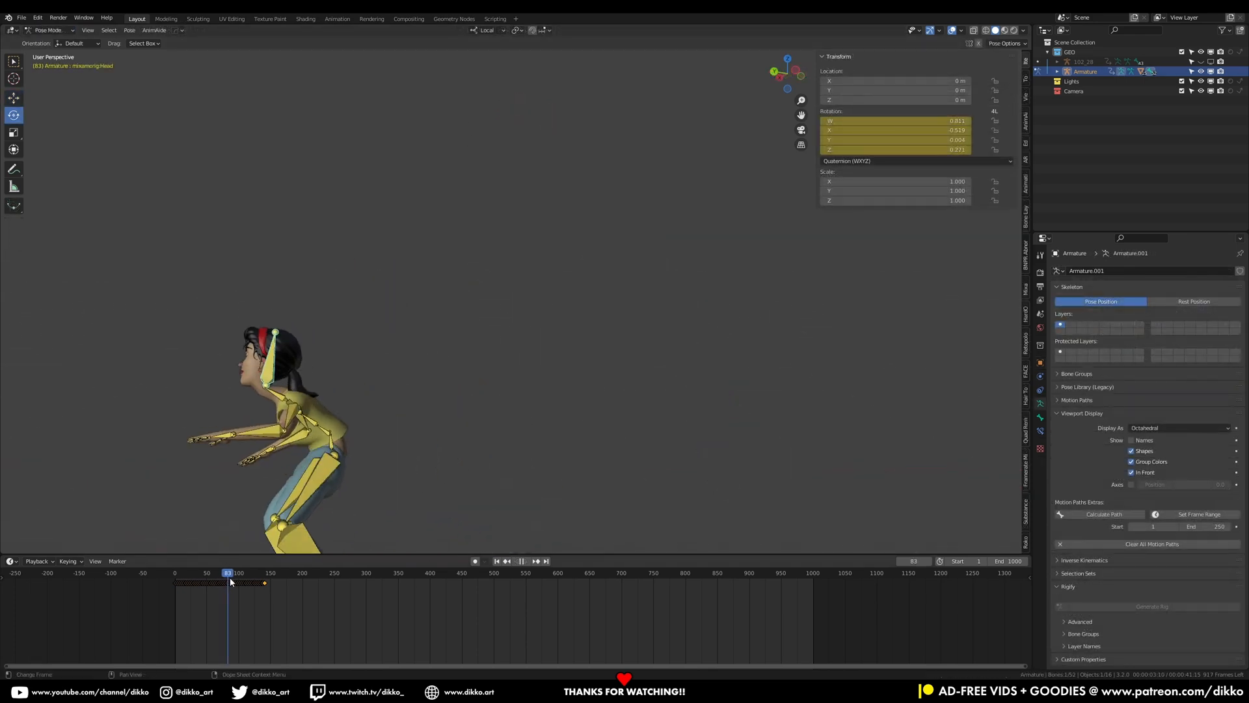
Open the Mixamo Control Rig tab in the sidebar and select the hips bone
{"action": "left_click_drag", "start_coordinate": [226, 581], "coordinate": [213, 580]}
{"action": "middle_click_drag", "start_coordinate": [250, 499], "coordinate": [485, 456]}
{"action": "middle_click_drag", "start_coordinate": [485, 455], "coordinate": [445, 296], "text": "shift"}
{"action": "scroll", "coordinate": [449, 312], "scroll_direction": "down", "scroll_amount": 2}
{"action": "middle_click_drag", "start_coordinate": [463, 350], "coordinate": [502, 369]}
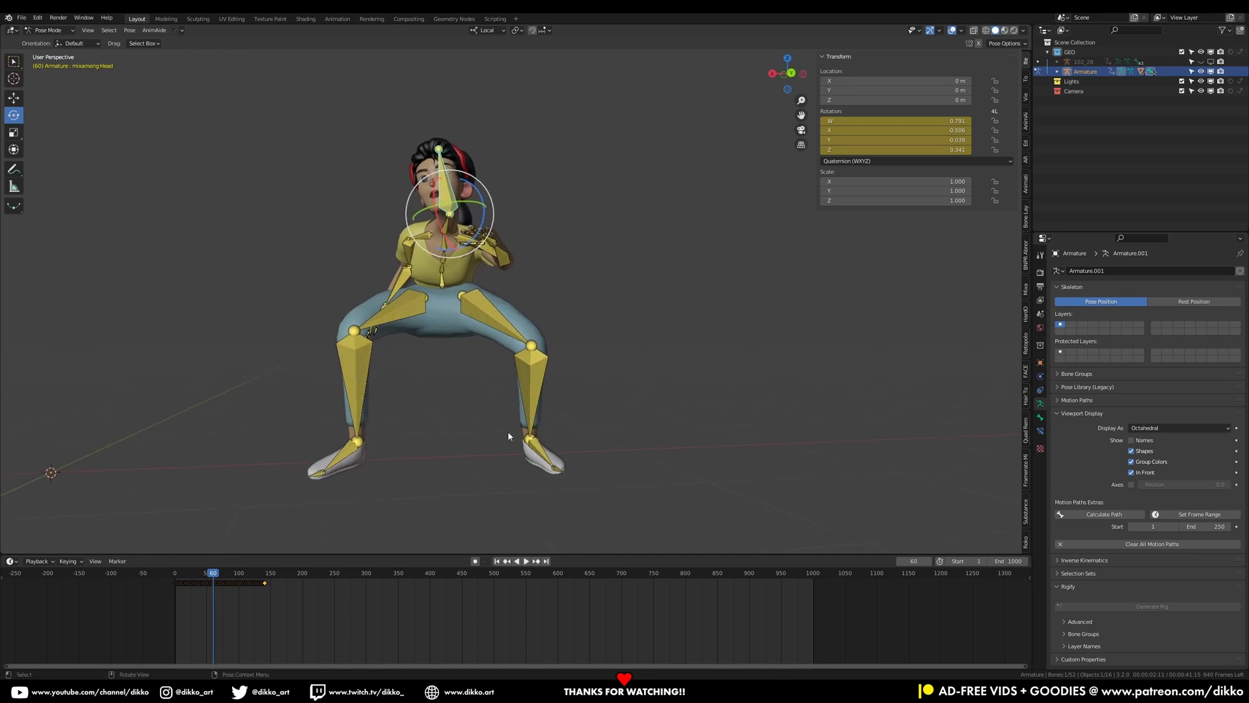
{"action": "mouse_move", "coordinate": [212, 572]}
{"action": "left_mouse_down"}
{"action": "mouse_move", "coordinate": [184, 572]}
{"action": "mouse_move", "coordinate": [233, 573]}
{"action": "mouse_move", "coordinate": [216, 573]}
{"action": "left_mouse_up"}
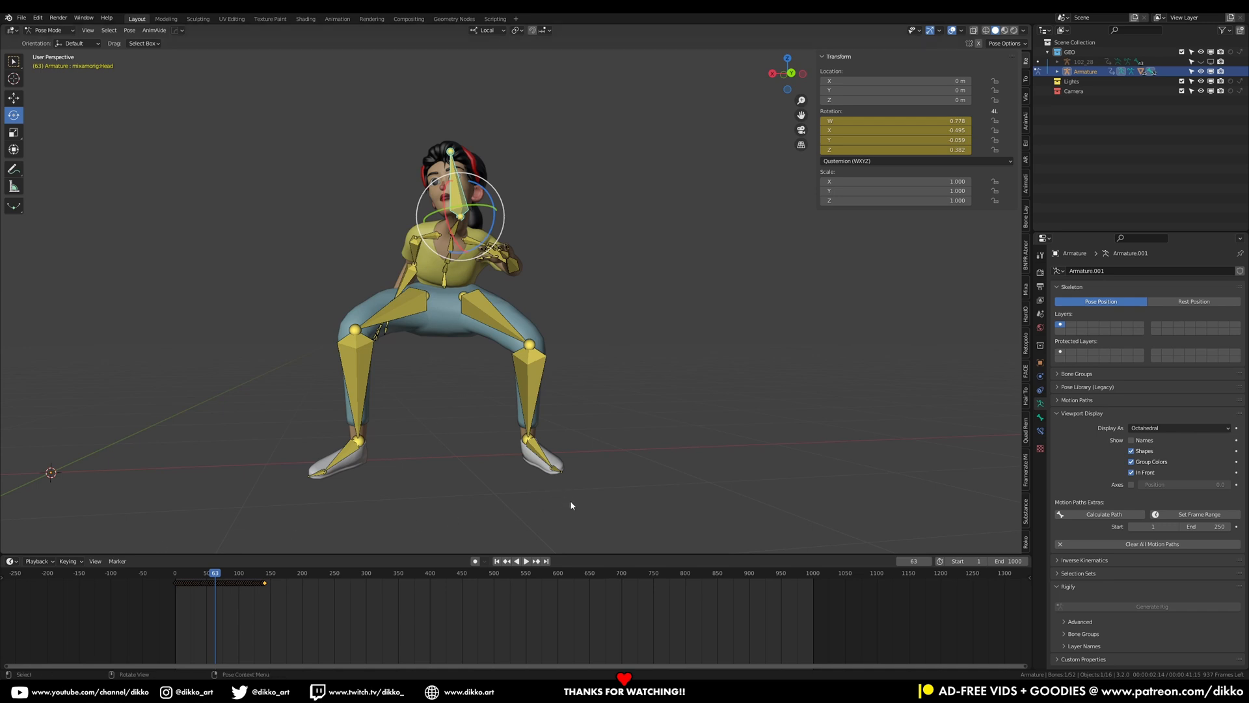
{"action": "scroll", "coordinate": [1026, 481], "scroll_direction": "down", "scroll_amount": 7}
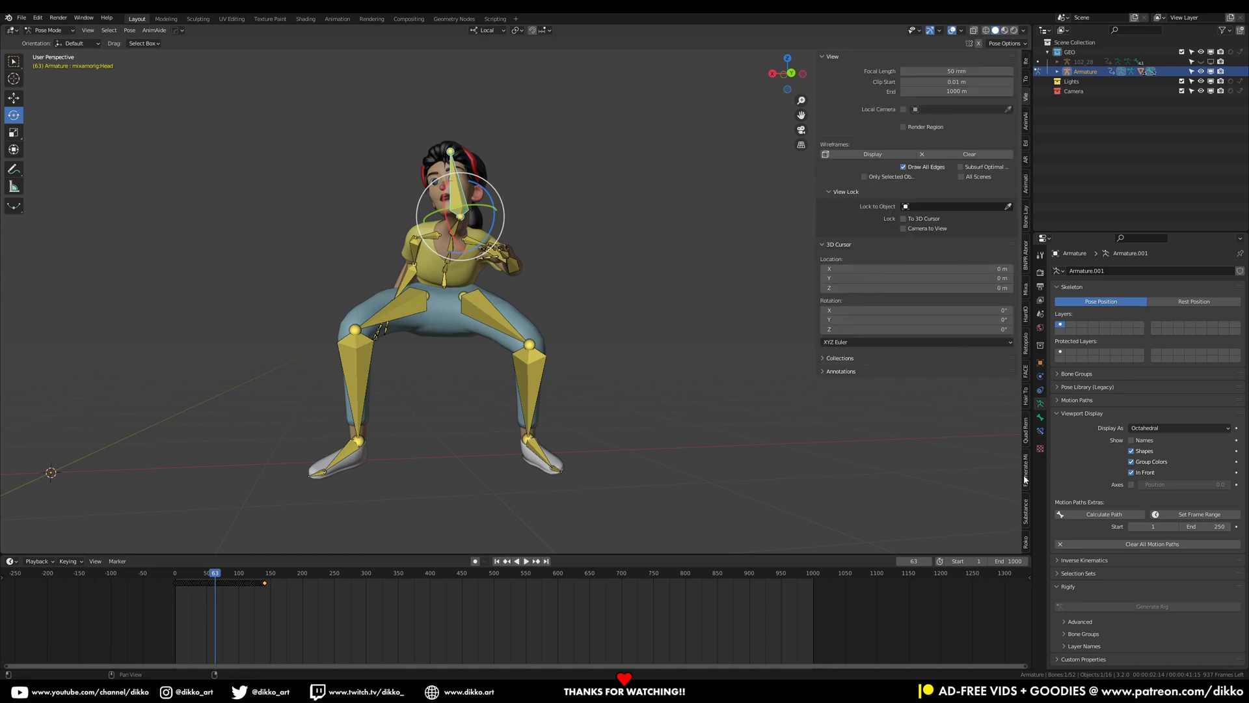
{"action": "scroll", "coordinate": [1025, 479], "scroll_direction": "down", "scroll_amount": 2}
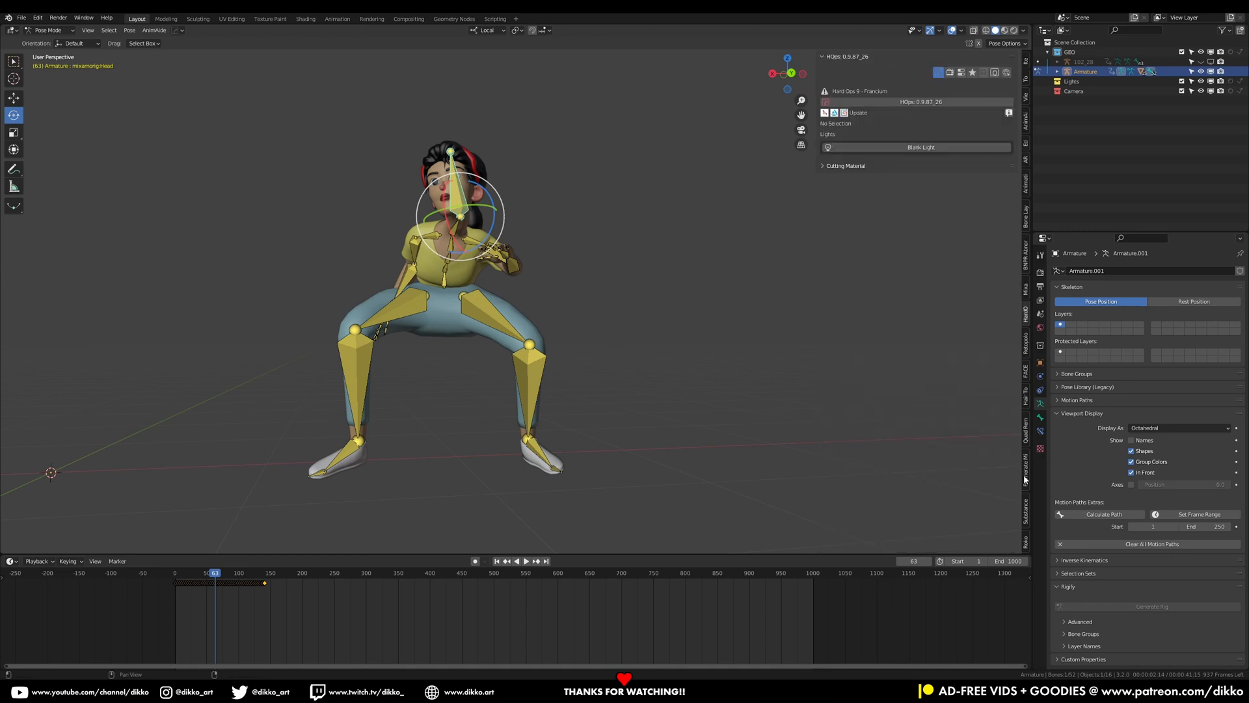
{"action": "left_click", "coordinate": [448, 285]}
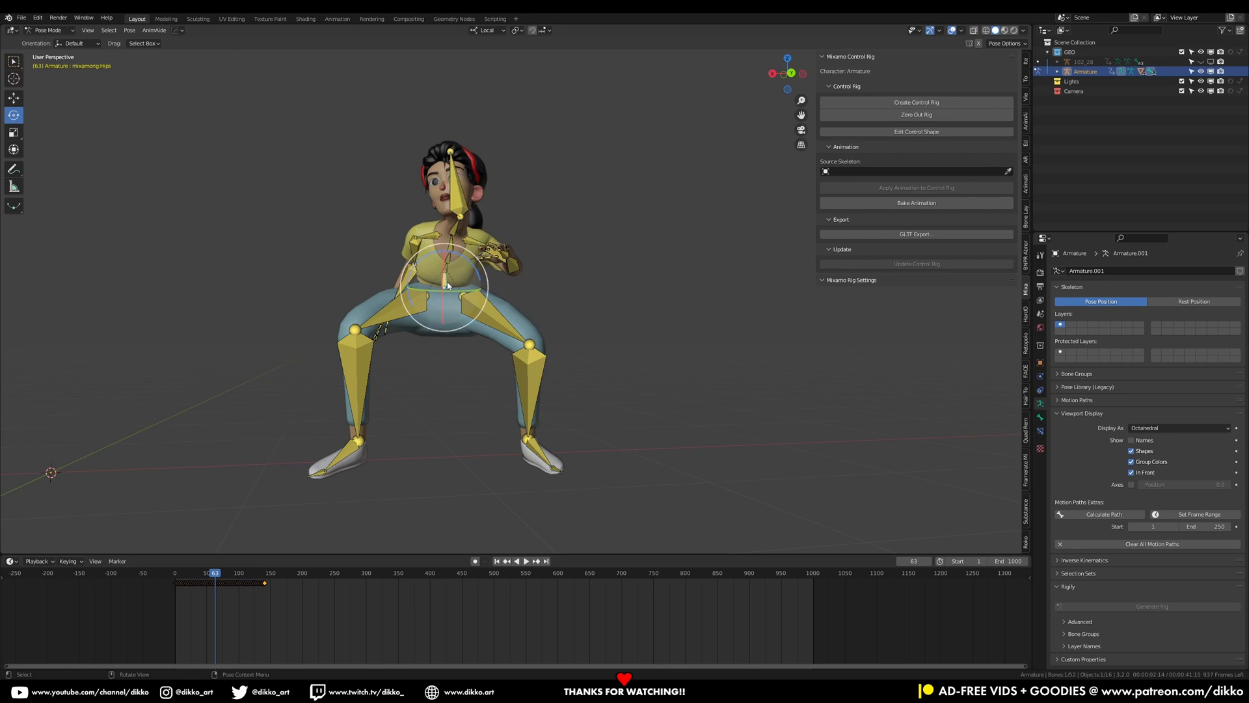
Go to frame 2 near the start and switch to Object Mode
{"action": "scroll", "coordinate": [264, 454], "scroll_direction": "down", "scroll_amount": 2}
{"action": "left_click_drag", "start_coordinate": [182, 577], "coordinate": [177, 576]}
{"action": "key", "text": "Left"}
{"action": "key", "text": "Left"}
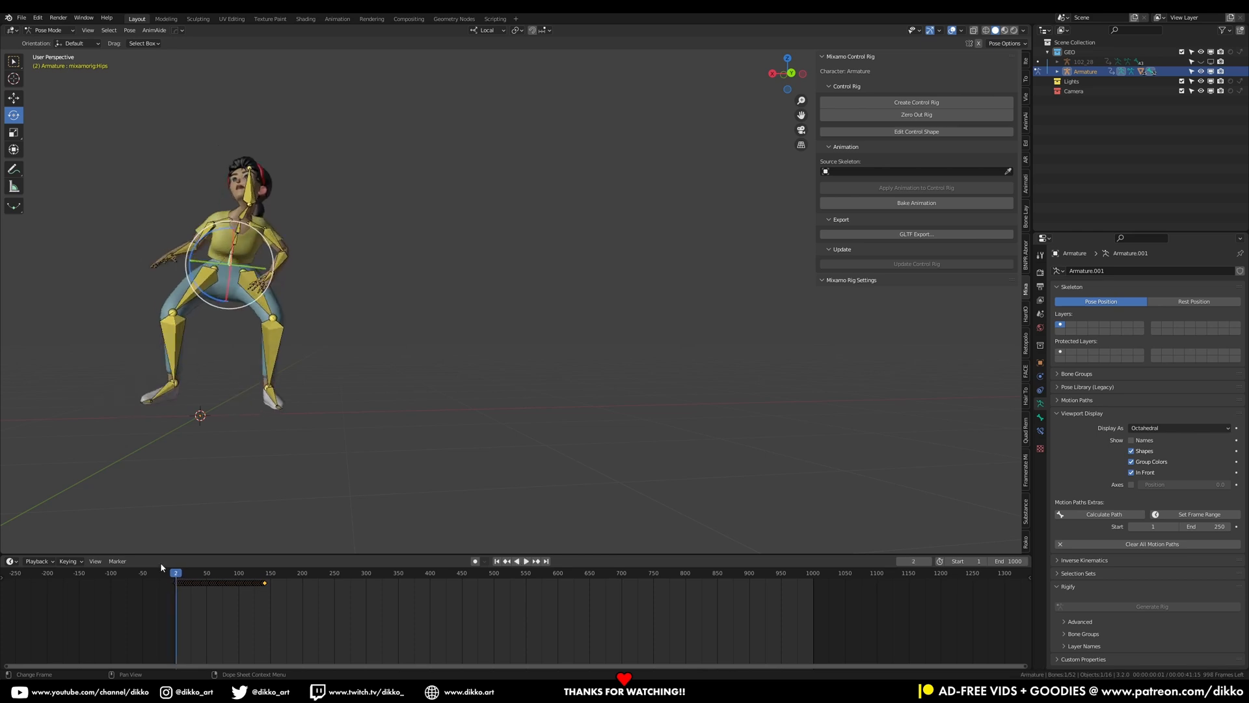
{"action": "middle_click_drag", "start_coordinate": [385, 257], "coordinate": [530, 311]}
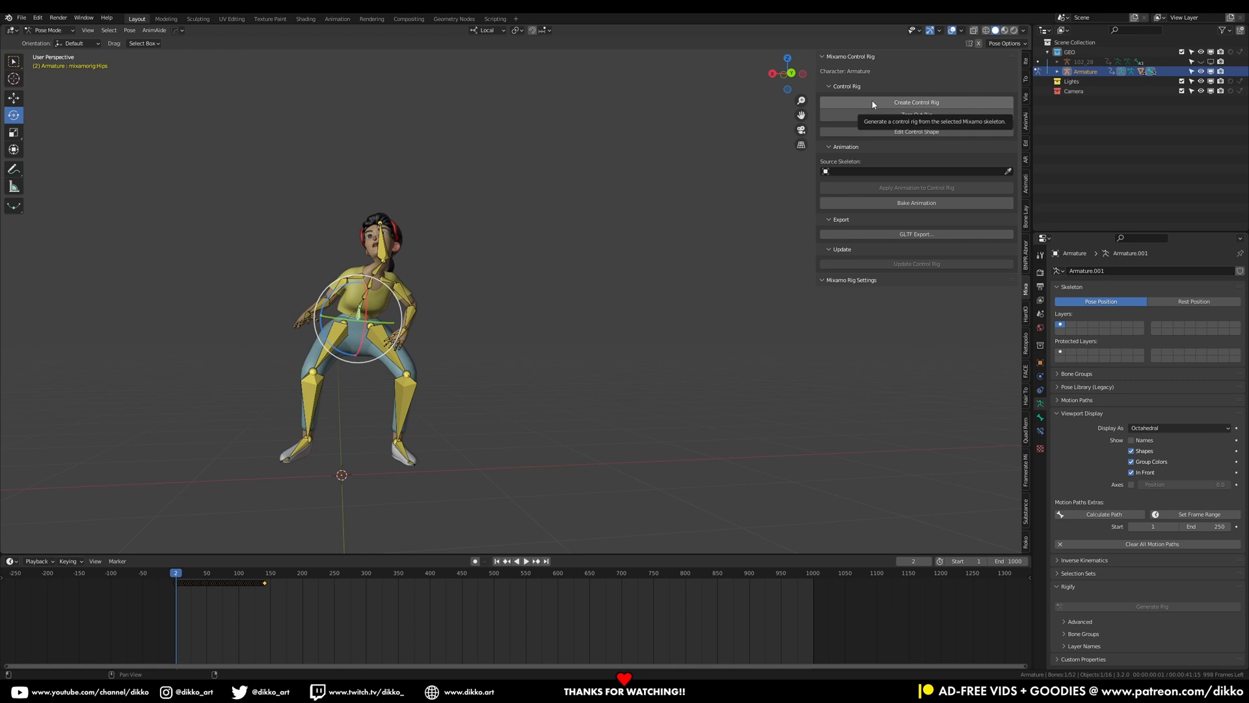
{"action": "left_click", "coordinate": [49, 30]}
{"action": "left_click", "coordinate": [46, 34]}
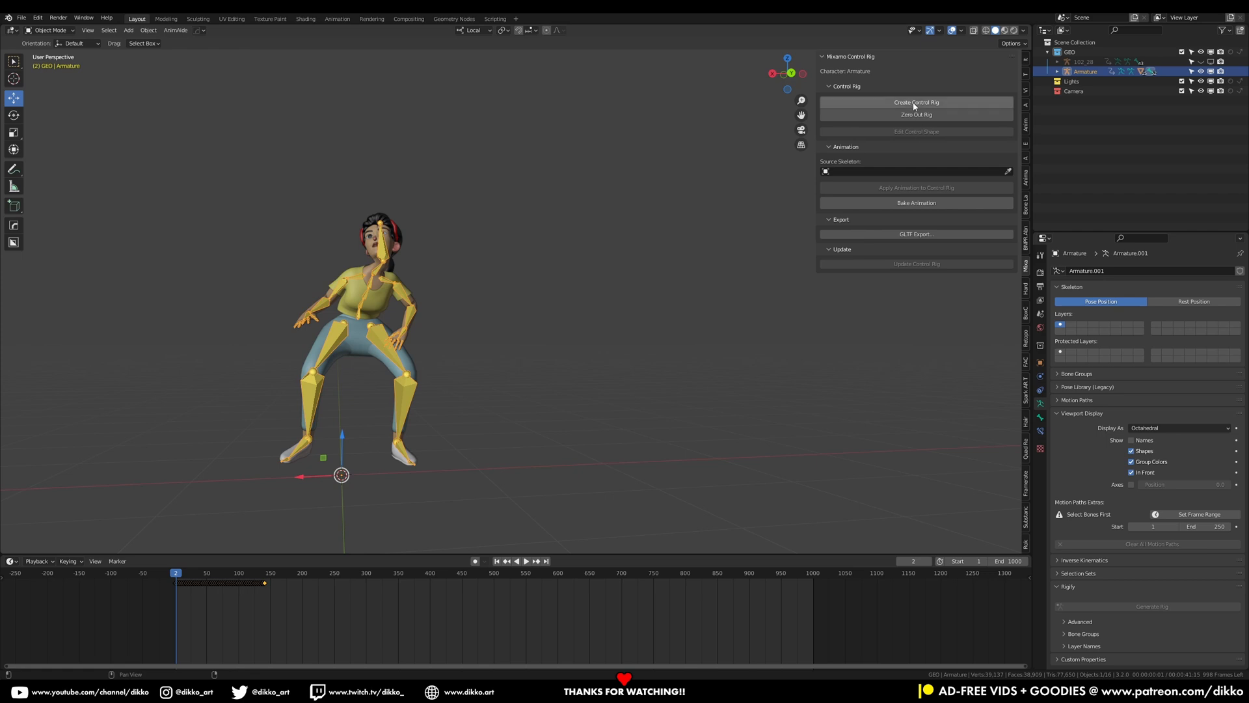
Pick the character's armature as the source skeleton and create the Mixamo control rig
{"action": "left_click", "coordinate": [1007, 171]}
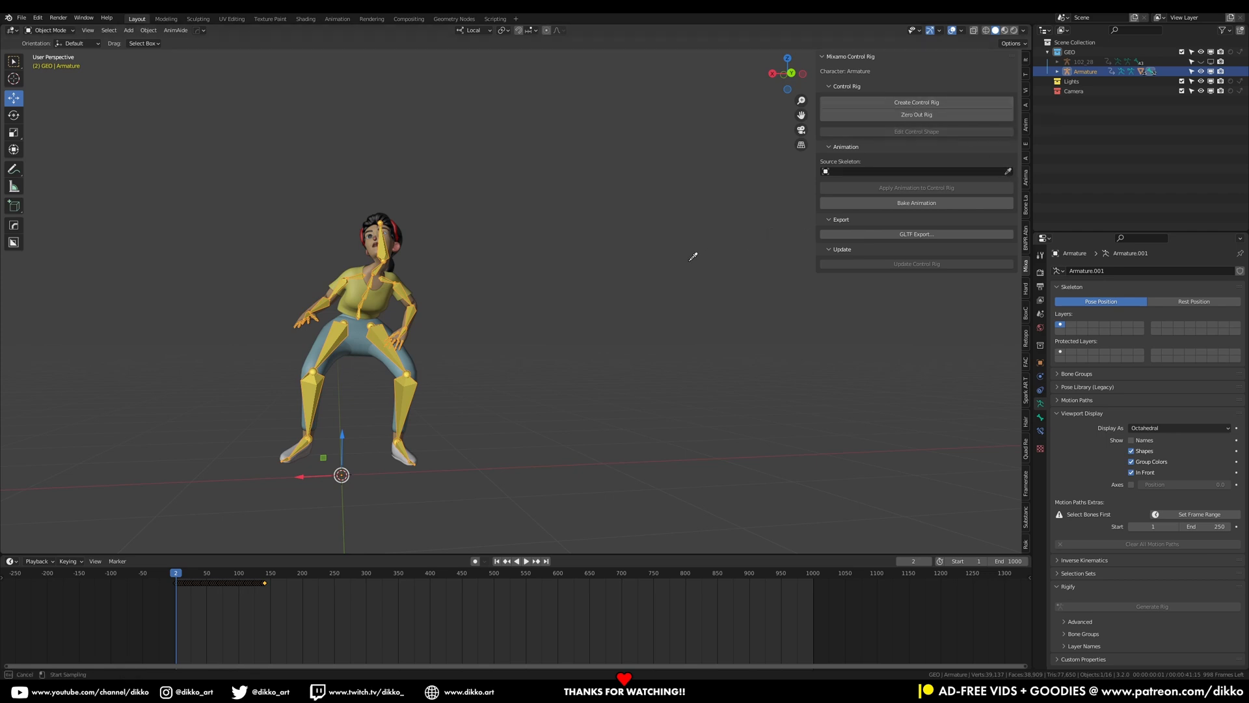
{"action": "left_click", "coordinate": [351, 325]}
{"action": "left_click", "coordinate": [902, 103]}
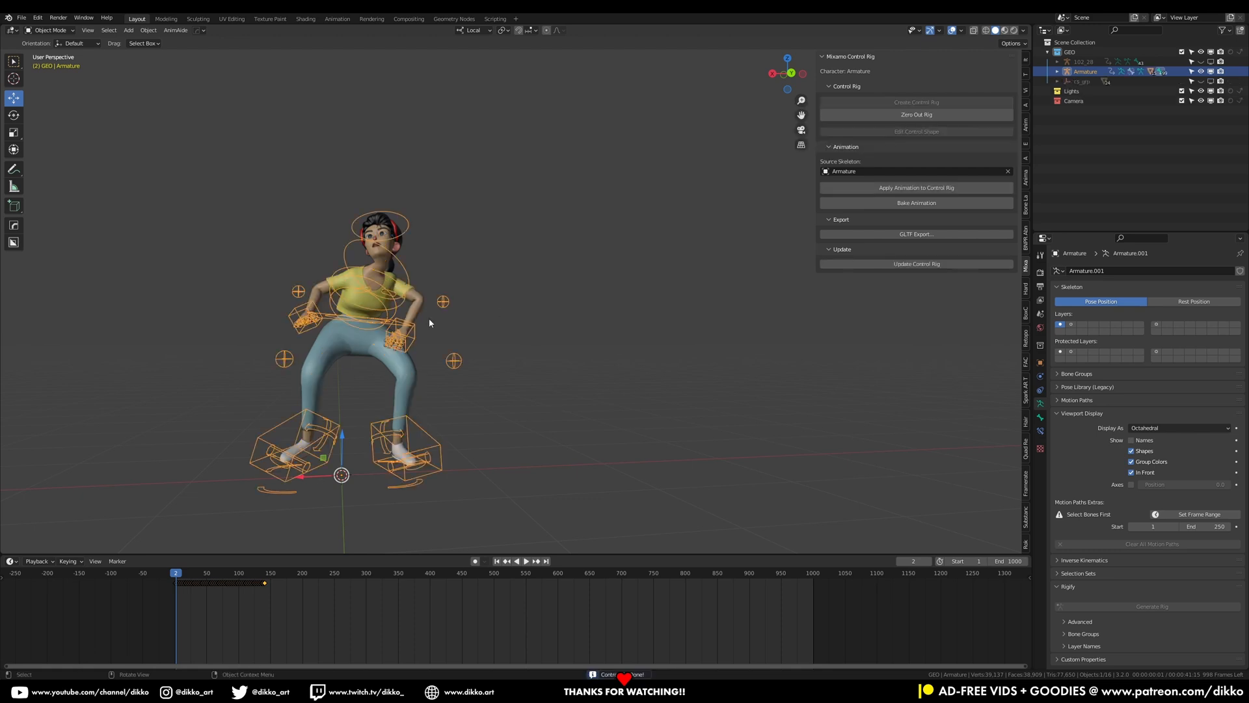
Enter Pose Mode, select the left hand IK control and move it slightly
{"action": "left_click", "coordinate": [50, 30]}
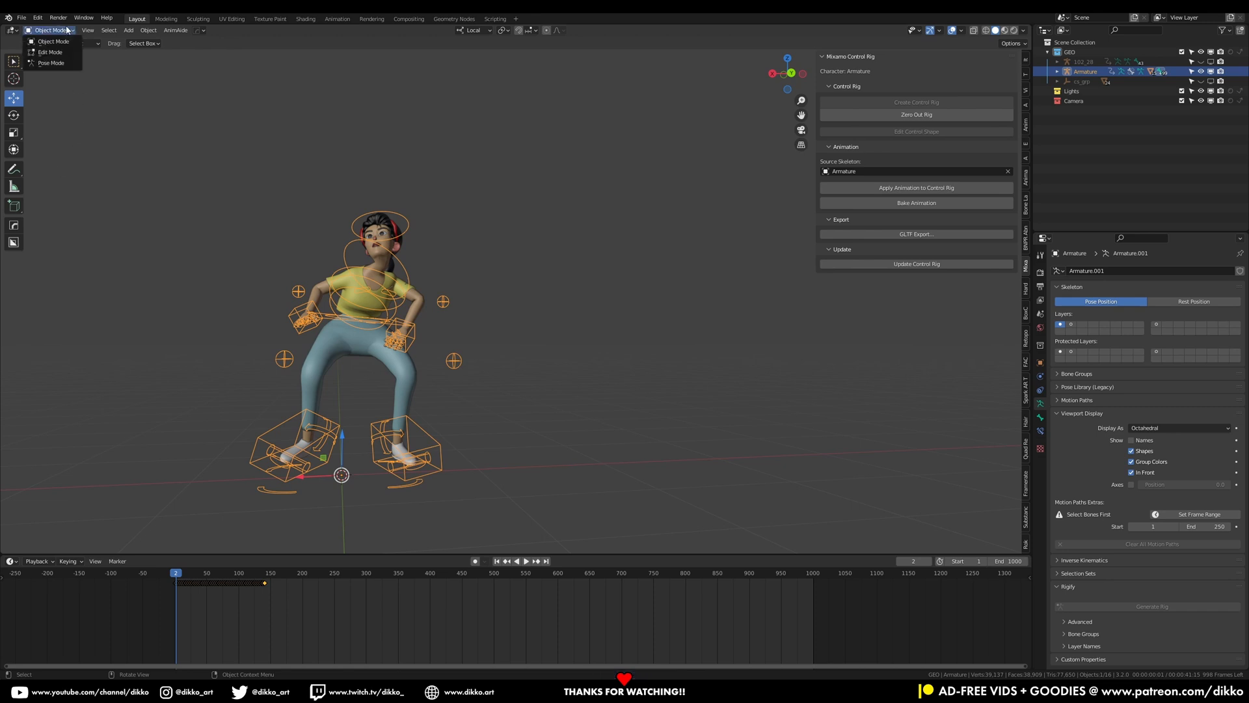
{"action": "left_click", "coordinate": [49, 63]}
{"action": "scroll", "coordinate": [389, 365], "scroll_direction": "up", "scroll_amount": 2}
{"action": "left_click", "coordinate": [363, 370]}
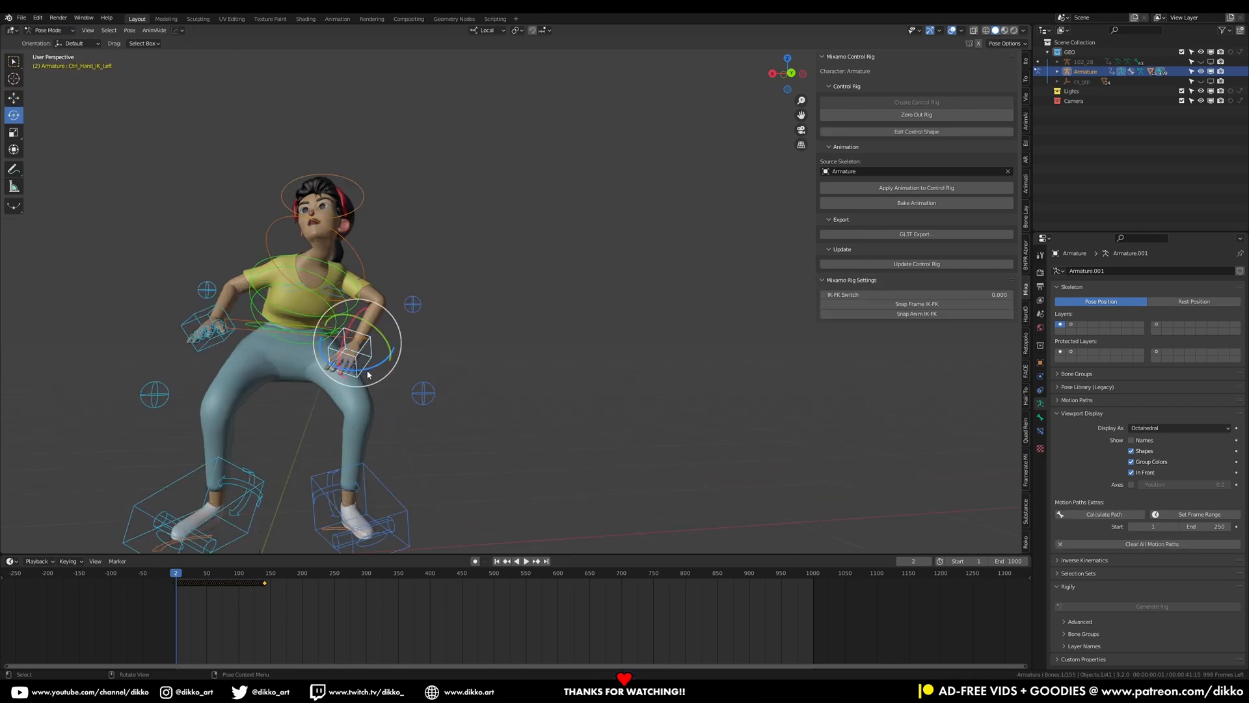
{"action": "left_click", "coordinate": [18, 101]}
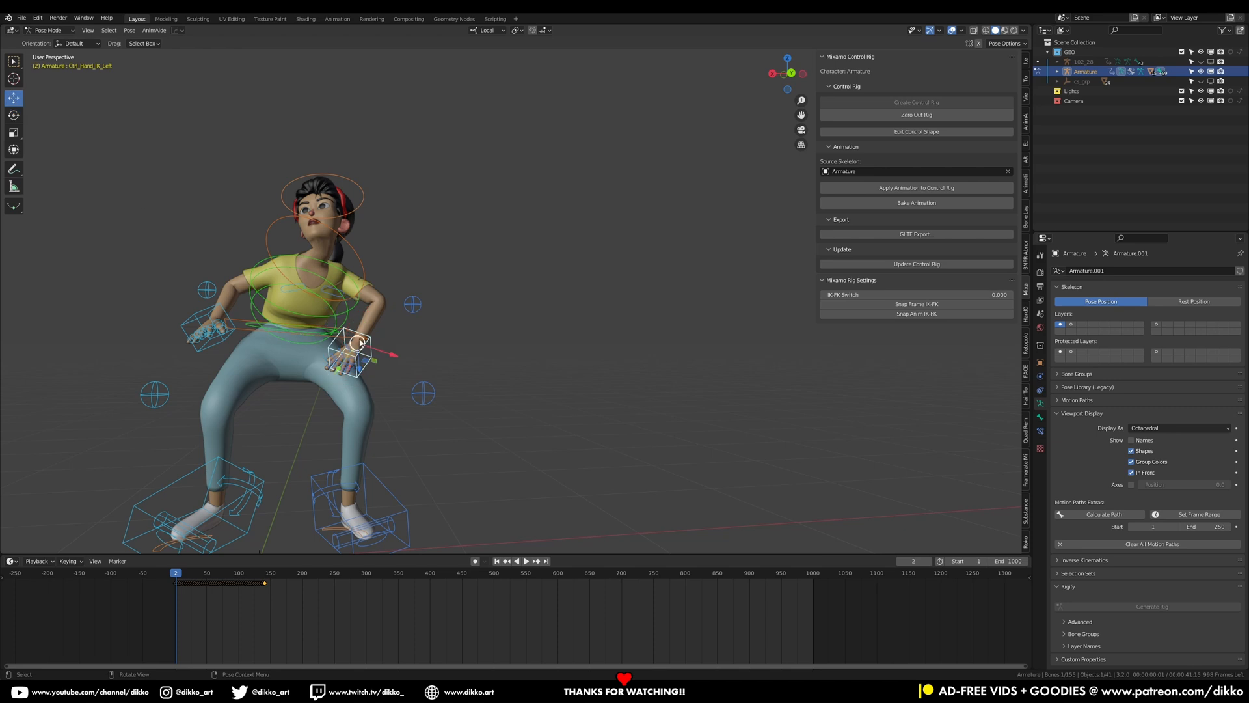
{"action": "key", "text": "g"}
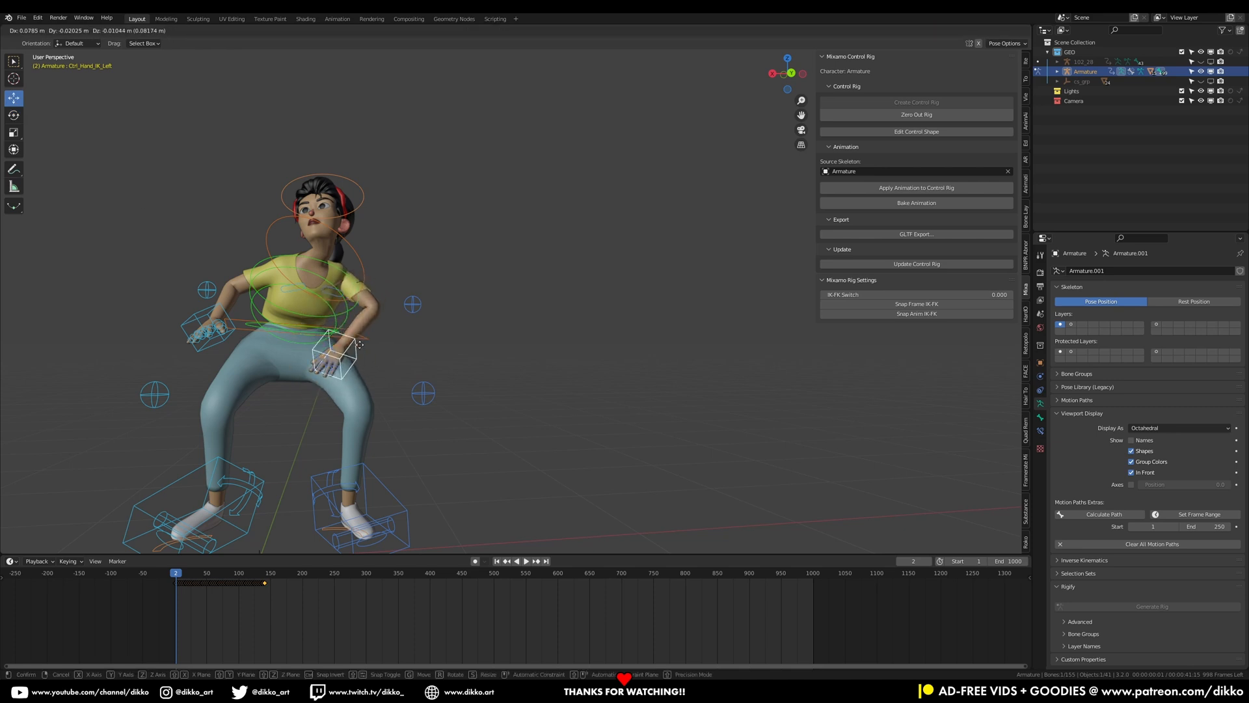
{"action": "left_click", "coordinate": [386, 339]}
Select the left foot IK control and play the animation from the start to review the control rig
{"action": "middle_click_drag", "start_coordinate": [390, 467], "coordinate": [404, 454]}
{"action": "left_click", "coordinate": [404, 454]}
{"action": "mouse_move", "coordinate": [362, 438]}
{"action": "left_mouse_down"}
{"action": "mouse_move", "coordinate": [338, 442]}
{"action": "mouse_move", "coordinate": [363, 415]}
{"action": "left_mouse_up"}
{"action": "key", "text": "space"}
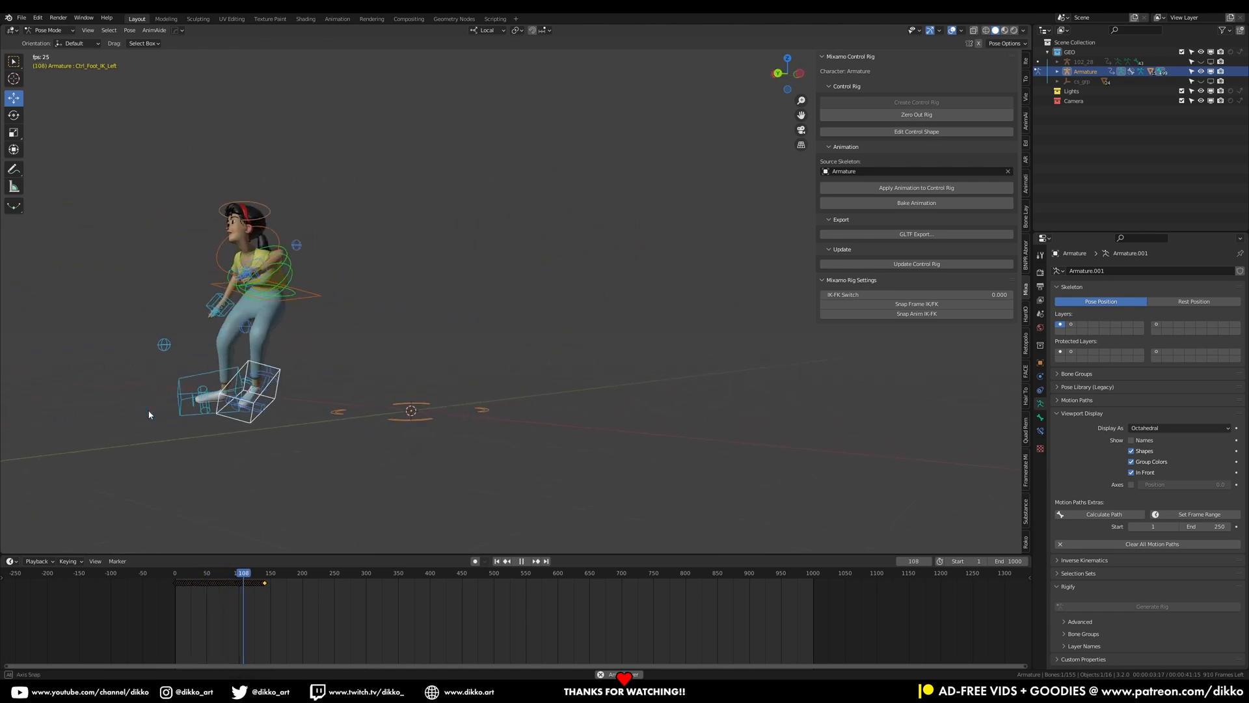
{"action": "key", "text": "space"}
{"action": "left_click", "coordinate": [173, 571]}
{"action": "key", "text": "space"}
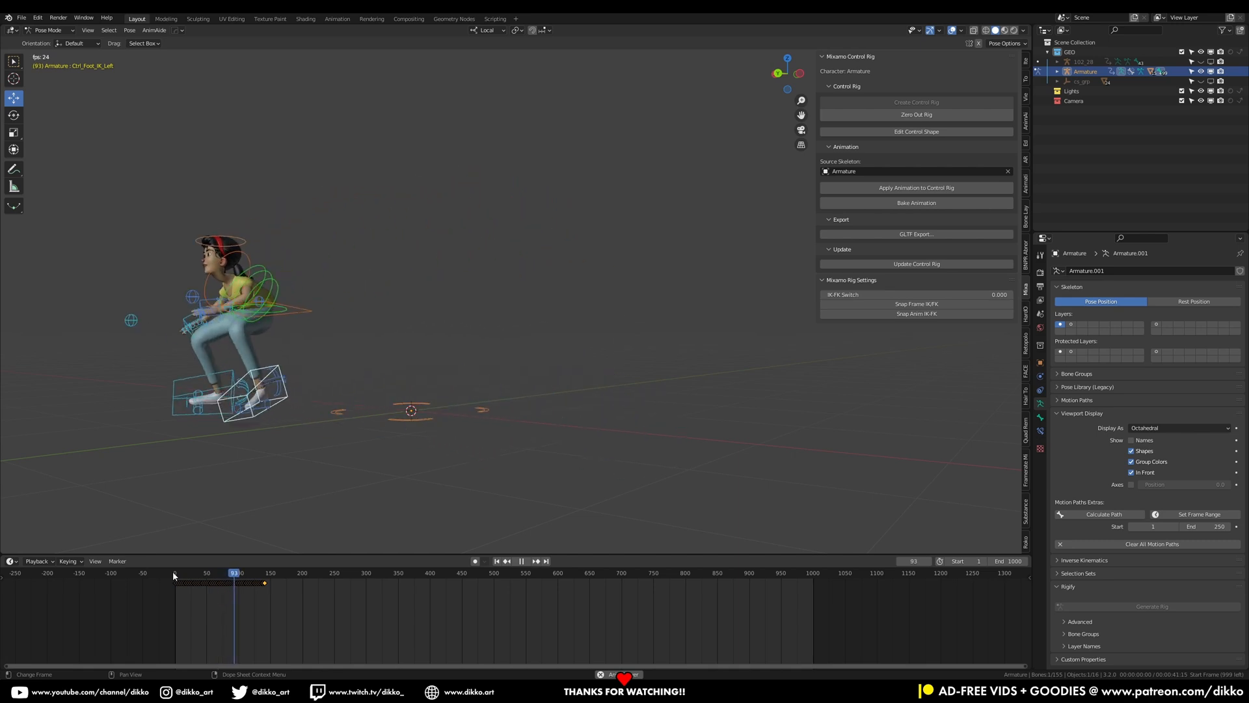
{"action": "key", "text": "space"}
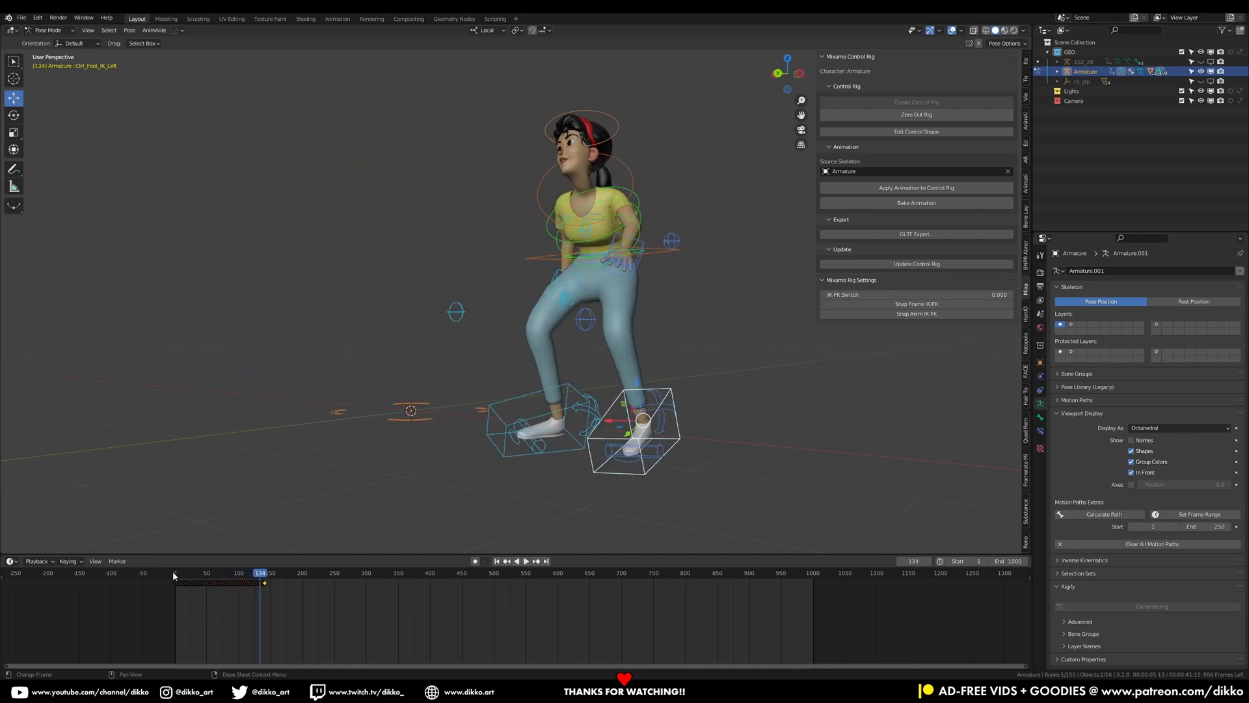
{"action": "left_click", "coordinate": [174, 575]}
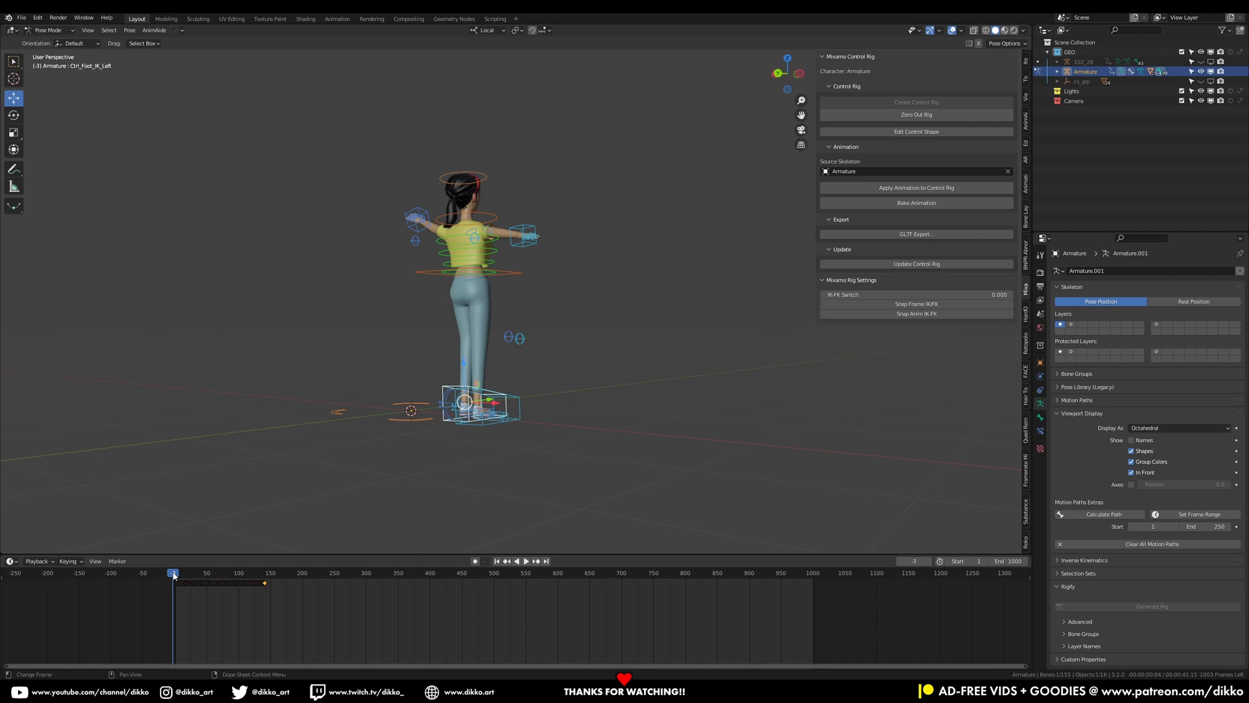
{"action": "key", "text": "space"}
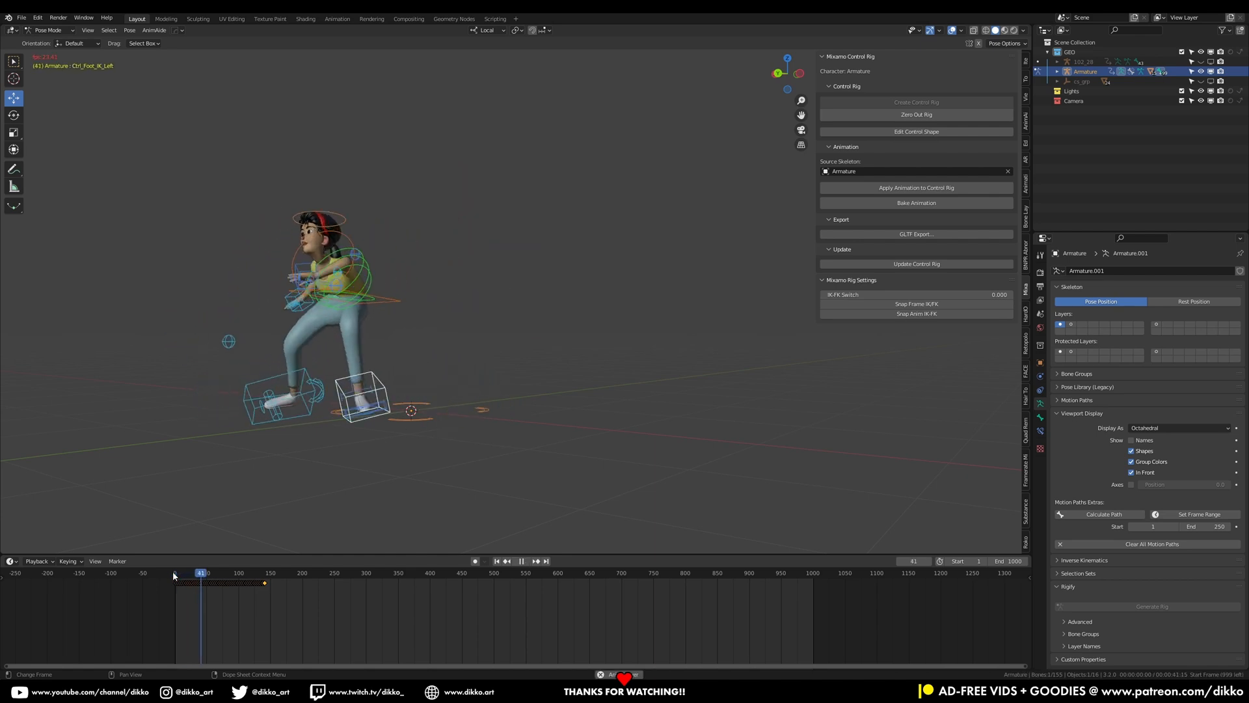
Replay the retargeted animation from the first frame several times to check the control rig's motion
{"action": "key", "text": "space"}
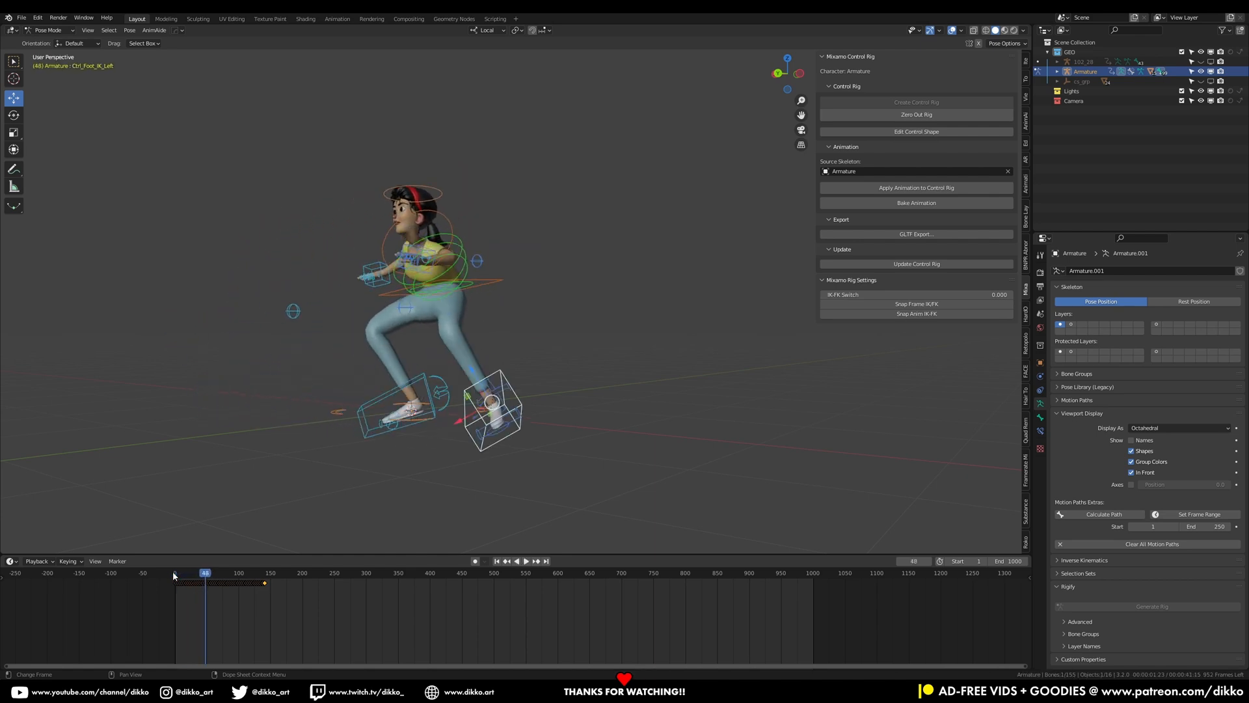
{"action": "left_click", "coordinate": [175, 575]}
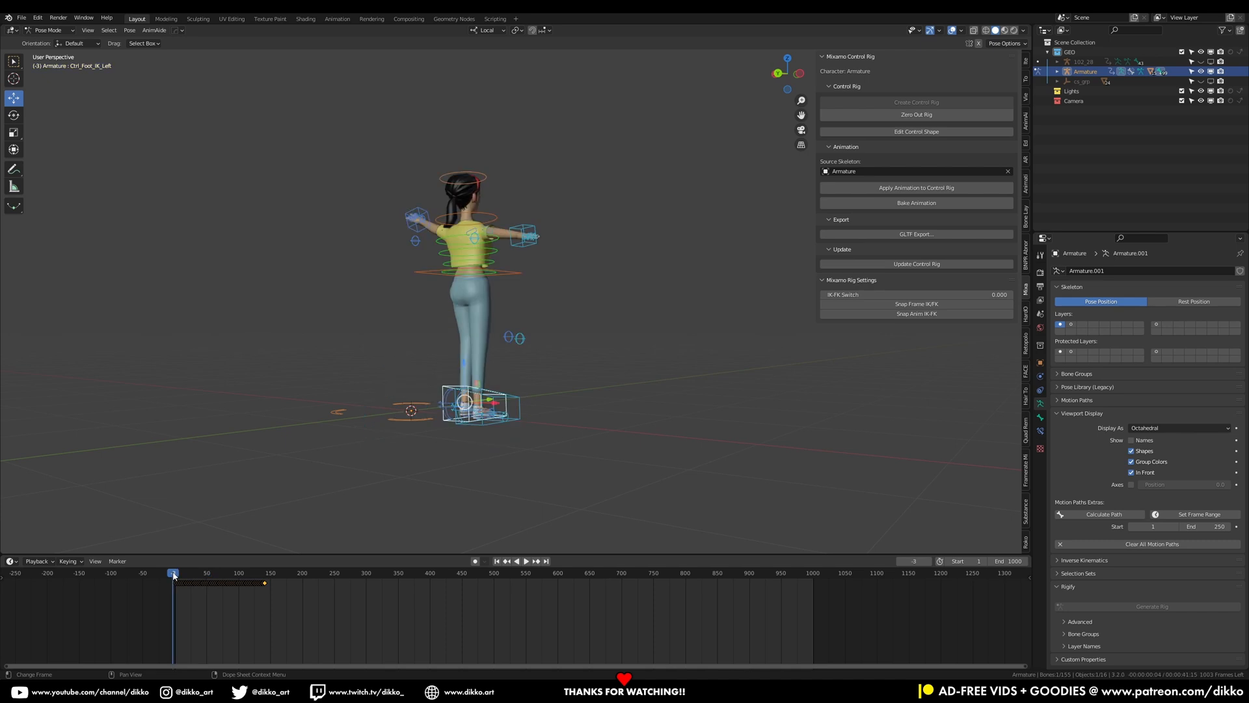
{"action": "key", "text": "space"}
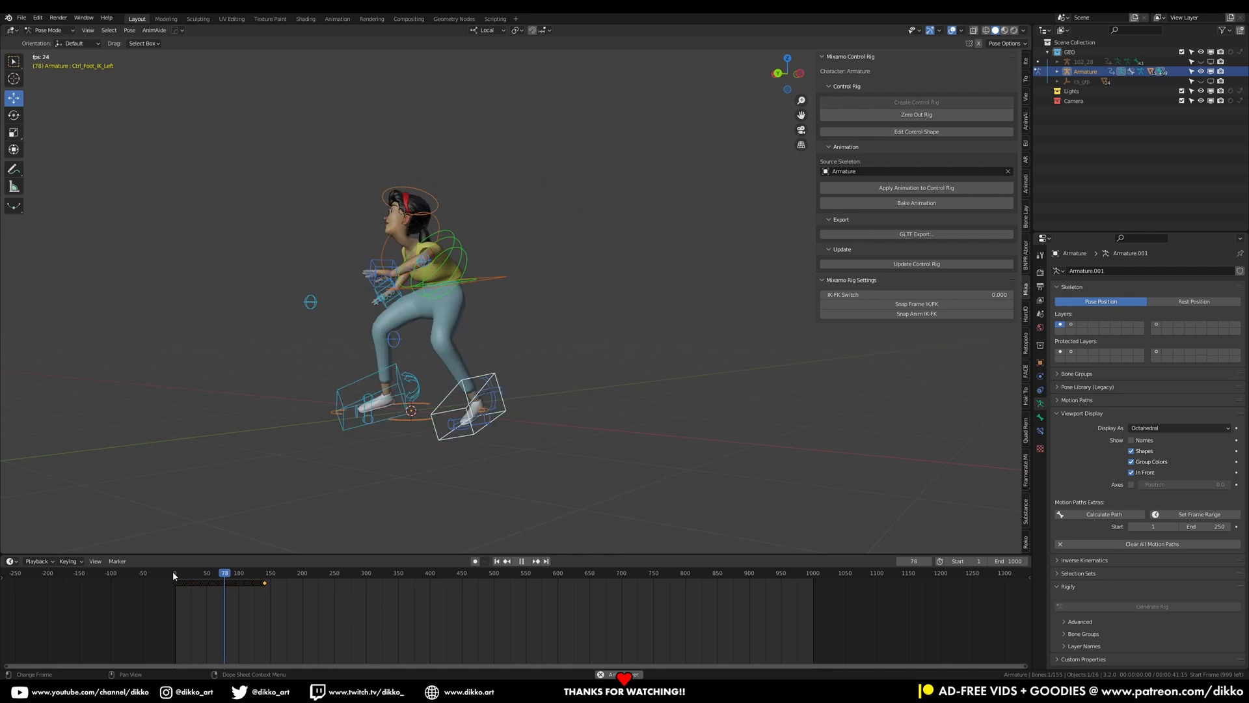
{"action": "key", "text": "space"}
{"action": "left_click", "coordinate": [174, 575]}
{"action": "key", "text": "space"}
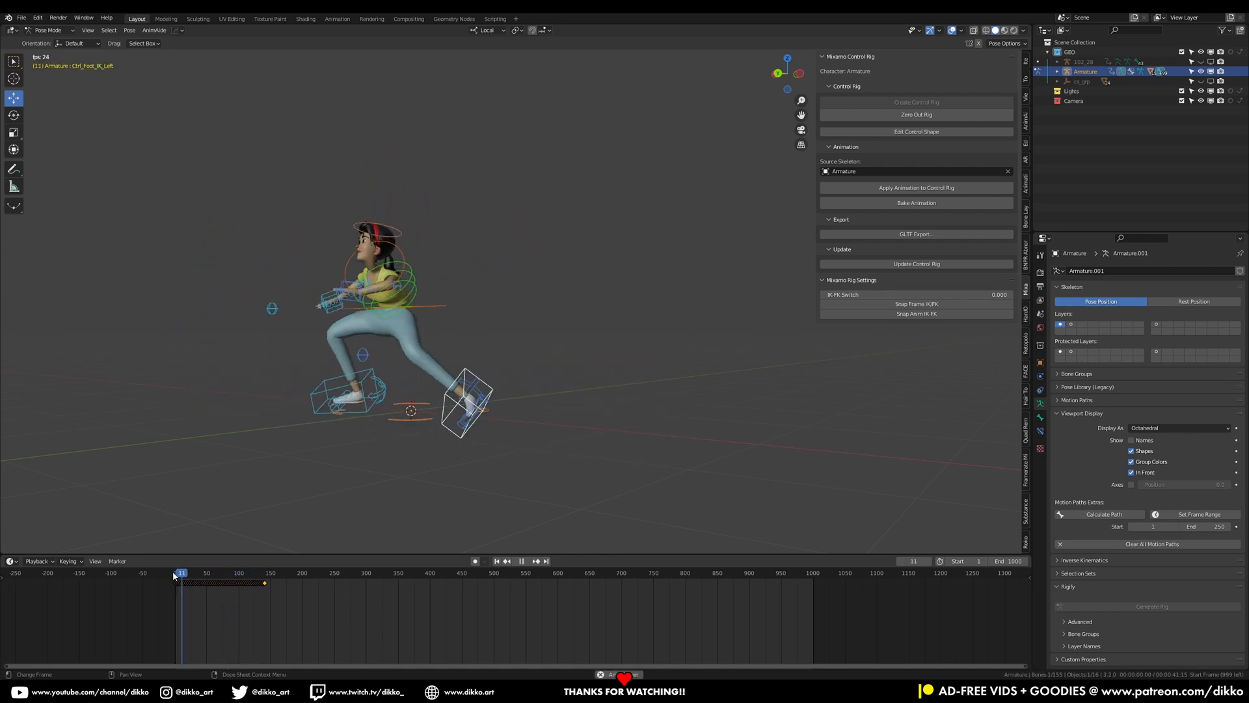
{"action": "key", "text": "space"}
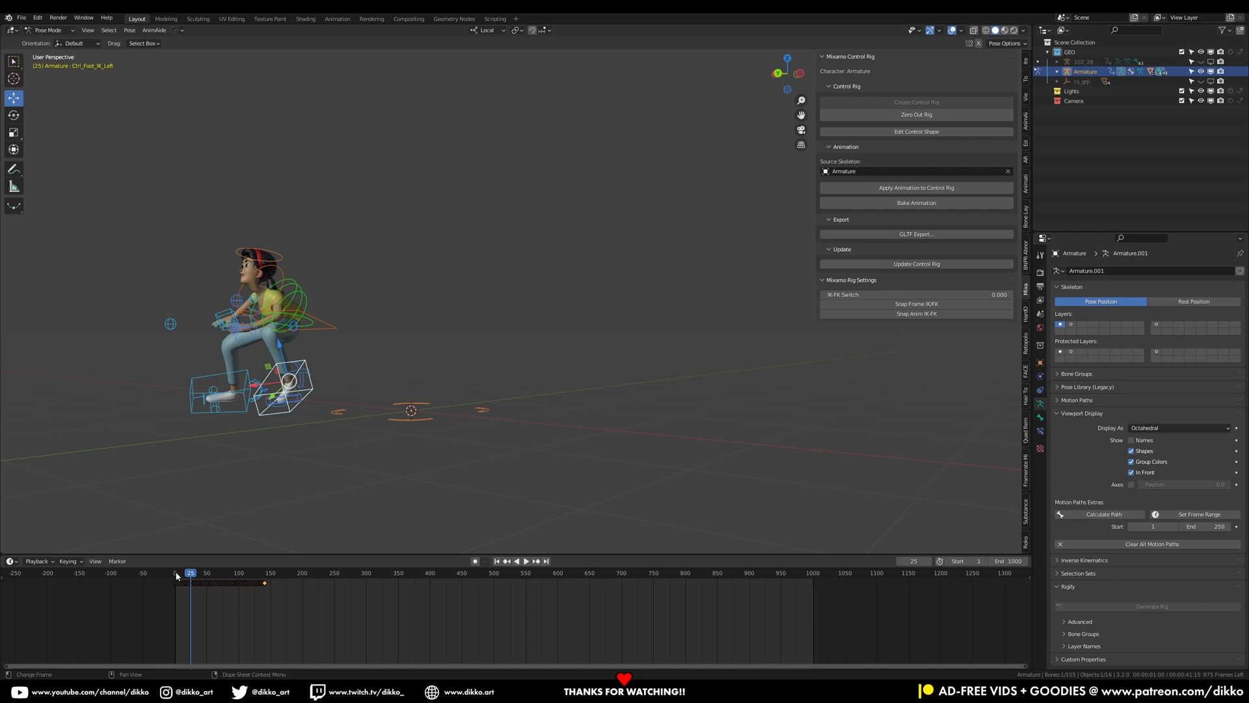
{"action": "left_click", "coordinate": [177, 575]}
{"action": "key", "text": "space"}
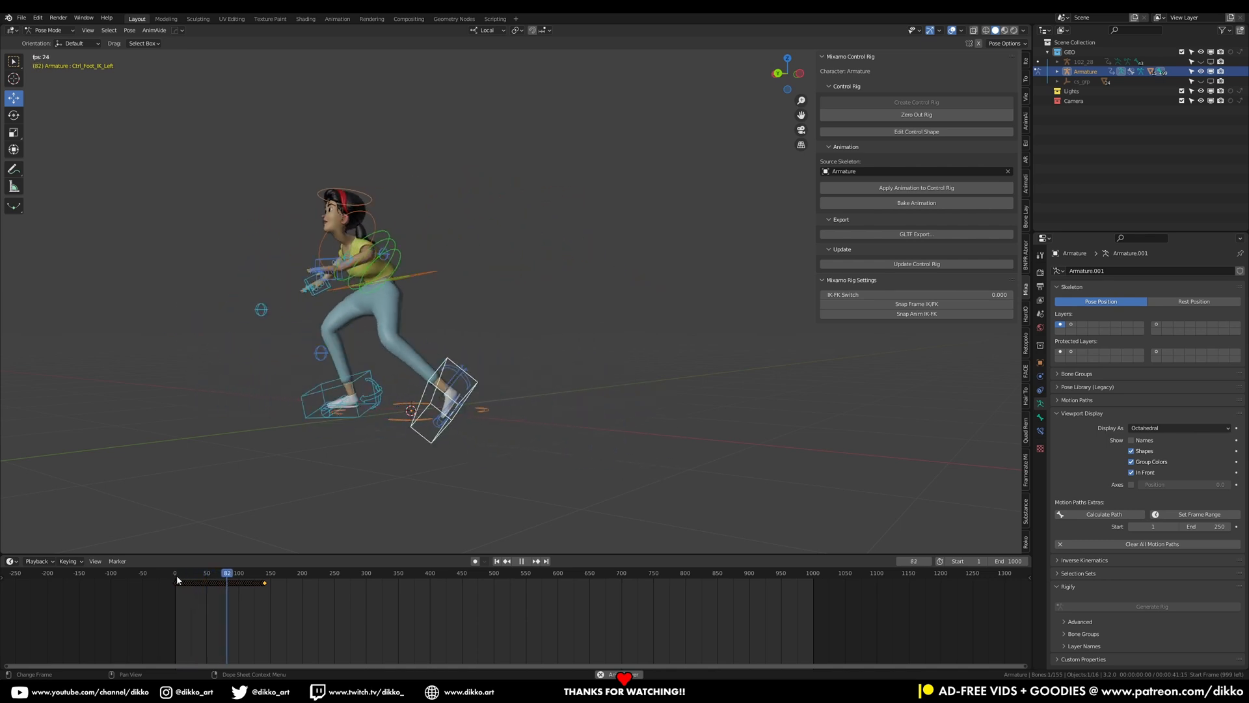
{"action": "key", "text": "space"}
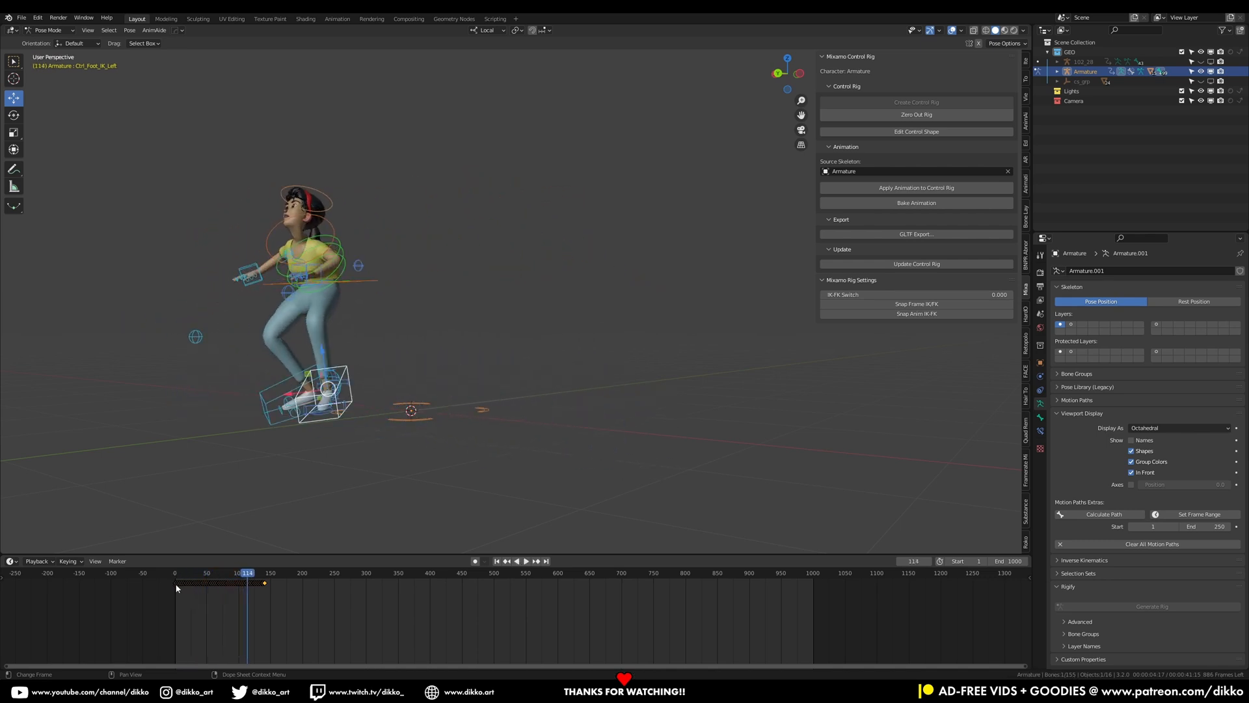
{"action": "left_click", "coordinate": [173, 575]}
{"action": "key", "text": "space"}
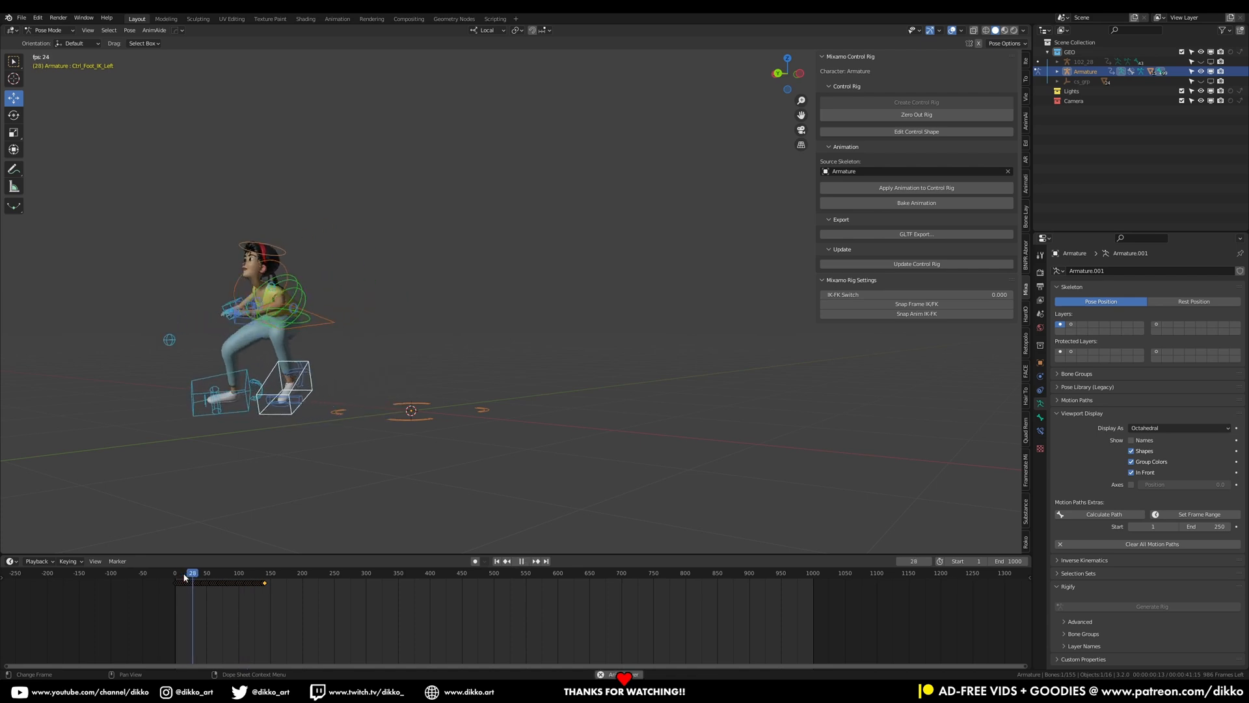
{"action": "key", "text": "space"}
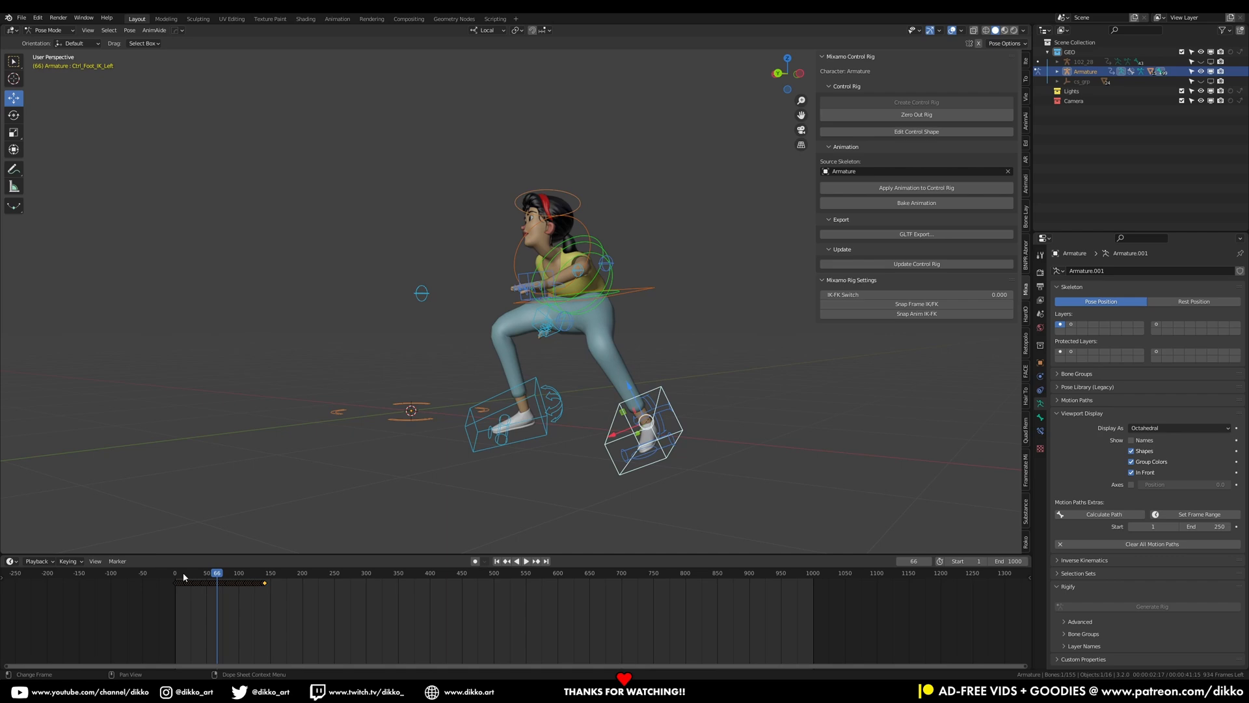
{"action": "left_click", "coordinate": [184, 576]}
{"action": "key", "text": "space"}
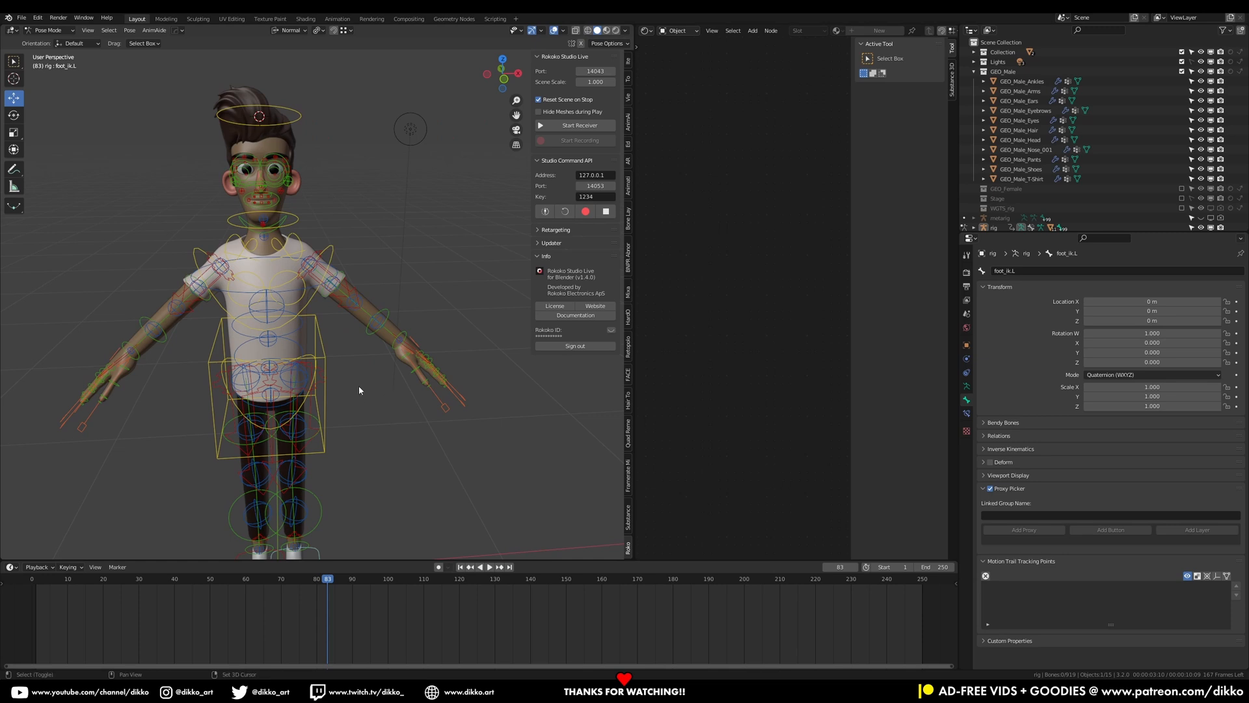
On the male character rig, select the torso control and move it downward
{"action": "middle_click_drag", "start_coordinate": [359, 388], "coordinate": [364, 289], "text": "shift"}
{"action": "left_click", "coordinate": [346, 295]}
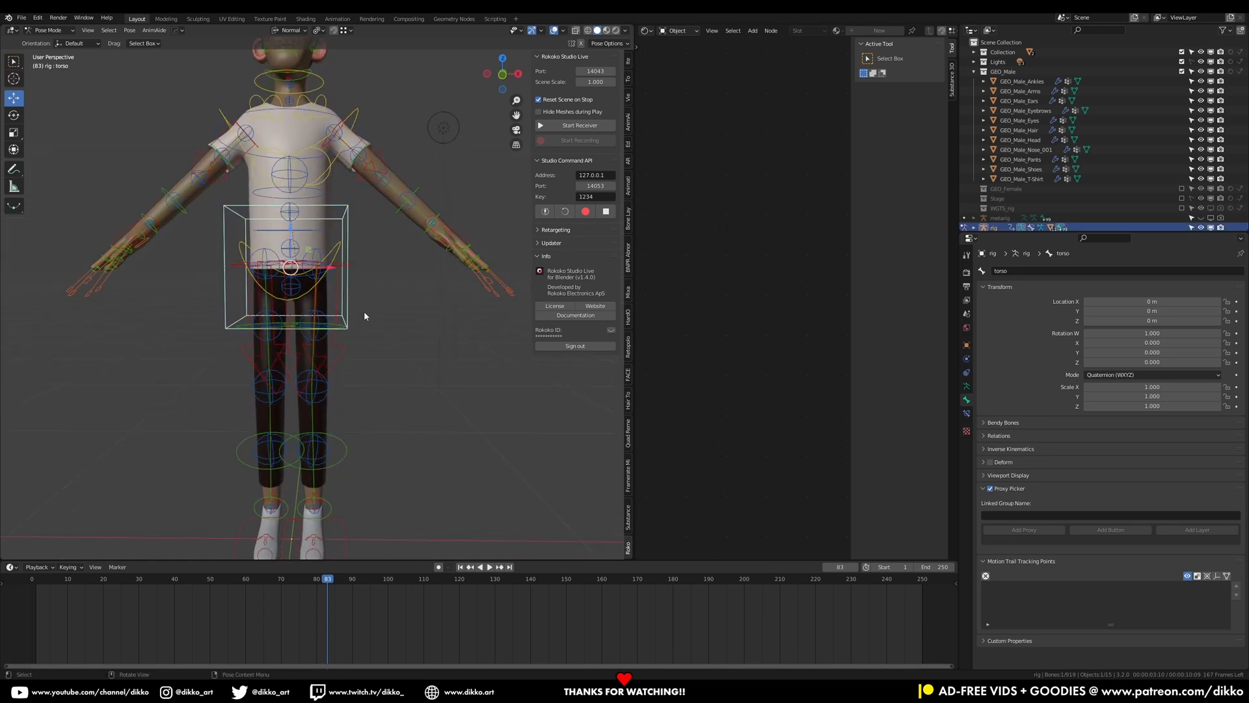
{"action": "key", "text": "g"}
{"action": "left_click", "coordinate": [338, 432]}
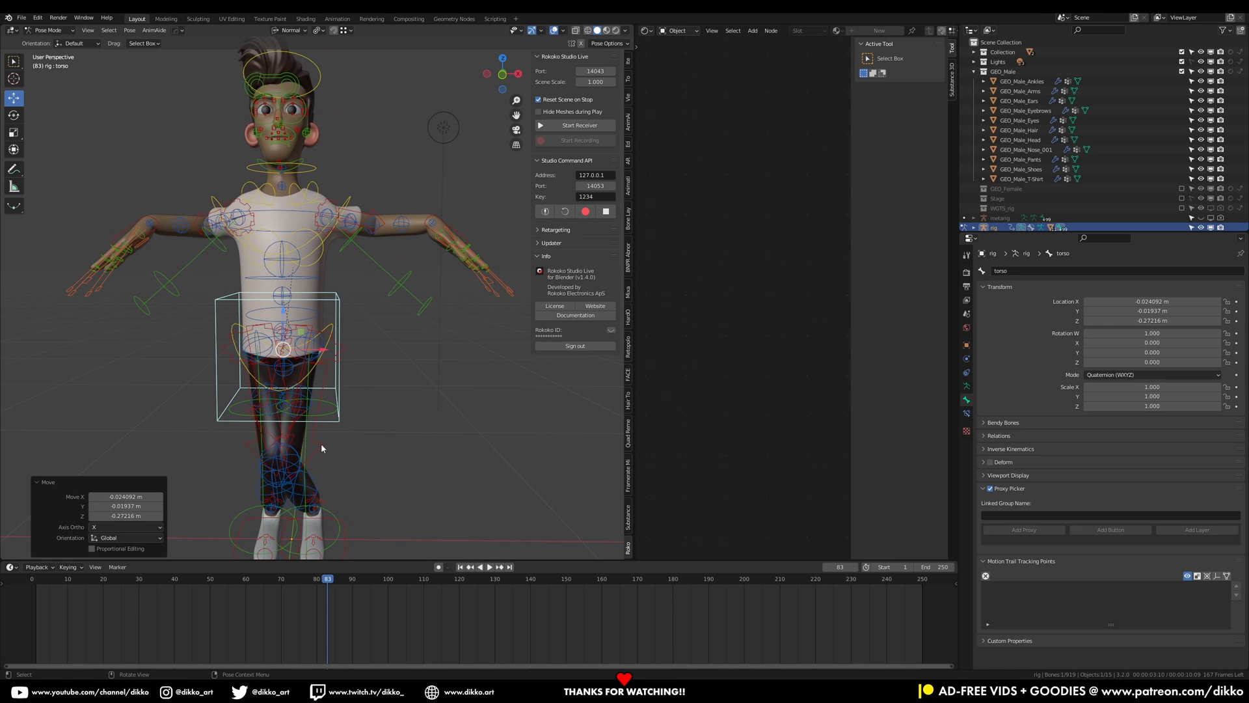
Rotate the left and right thigh controls, then undo those rotations
{"action": "left_click", "coordinate": [322, 447]}
{"action": "key", "text": "r"}
{"action": "left_click", "coordinate": [344, 397]}
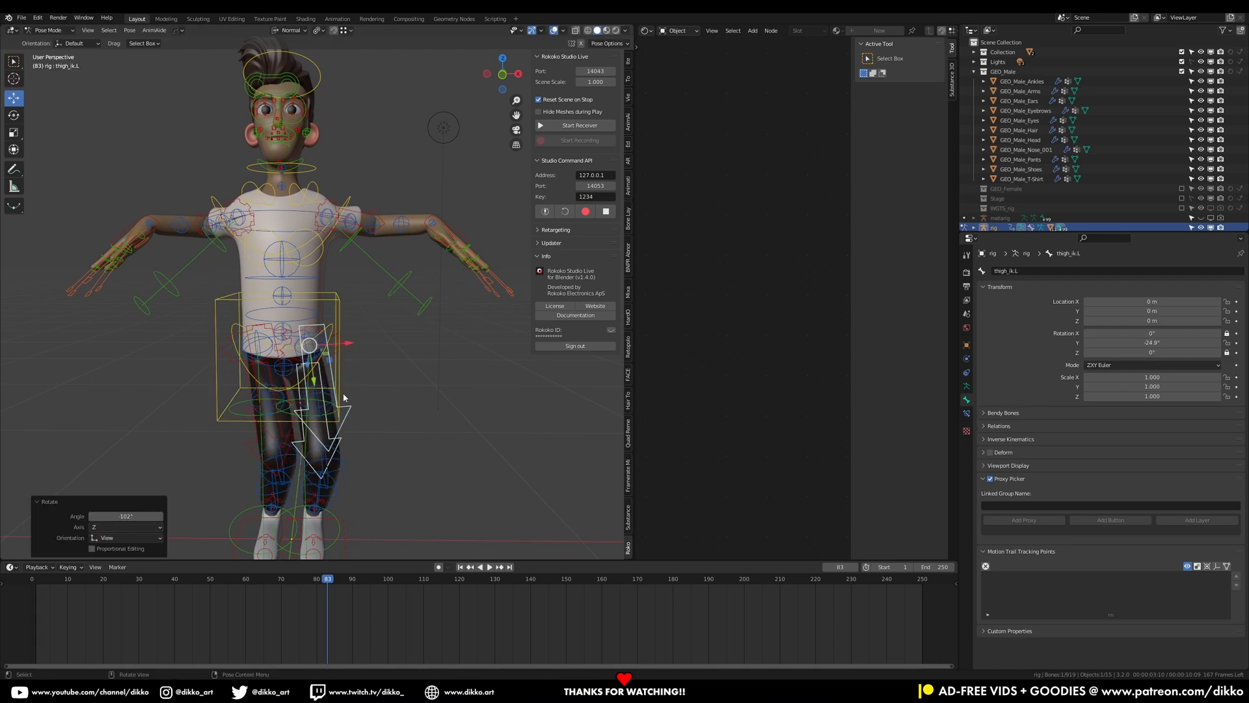
{"action": "left_click", "coordinate": [253, 446]}
{"action": "key", "text": "r"}
{"action": "left_click", "coordinate": [262, 479]}
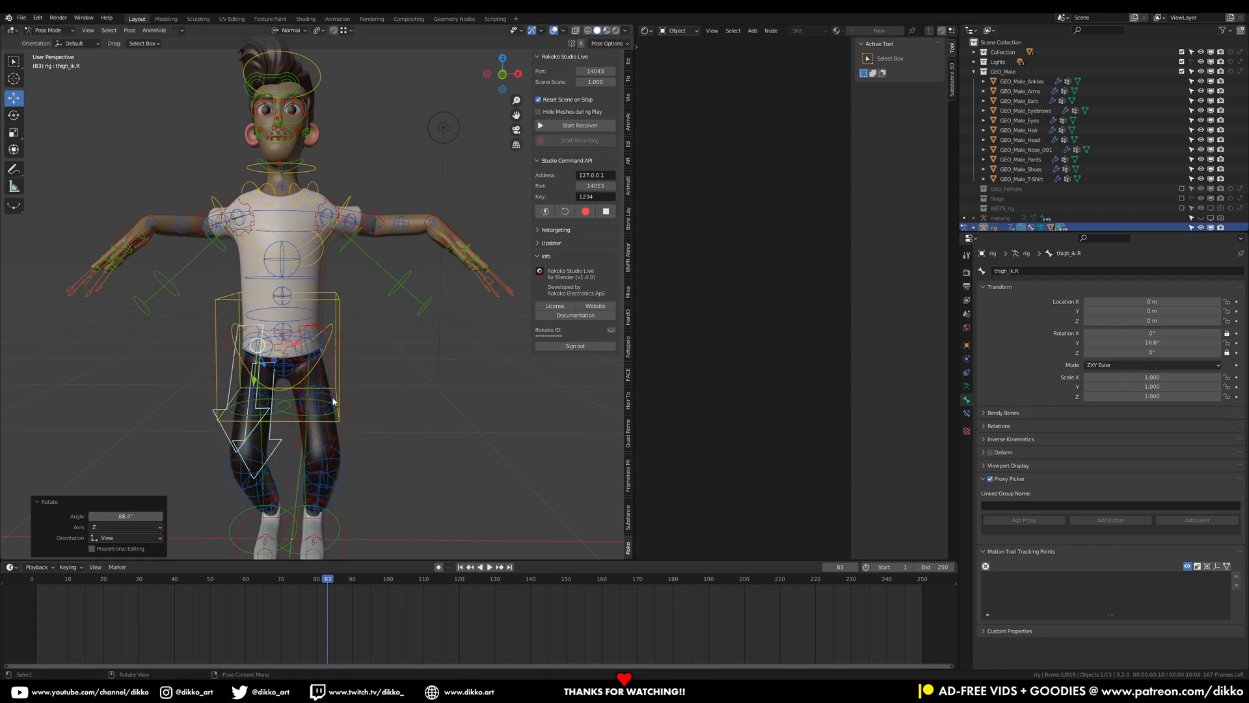
{"action": "key", "text": "ctrl+z"}
{"action": "key", "text": "ctrl+z"}
{"action": "key", "text": "ctrl+z"}
{"action": "key", "text": "ctrl+z"}
{"action": "key", "text": "ctrl+z"}
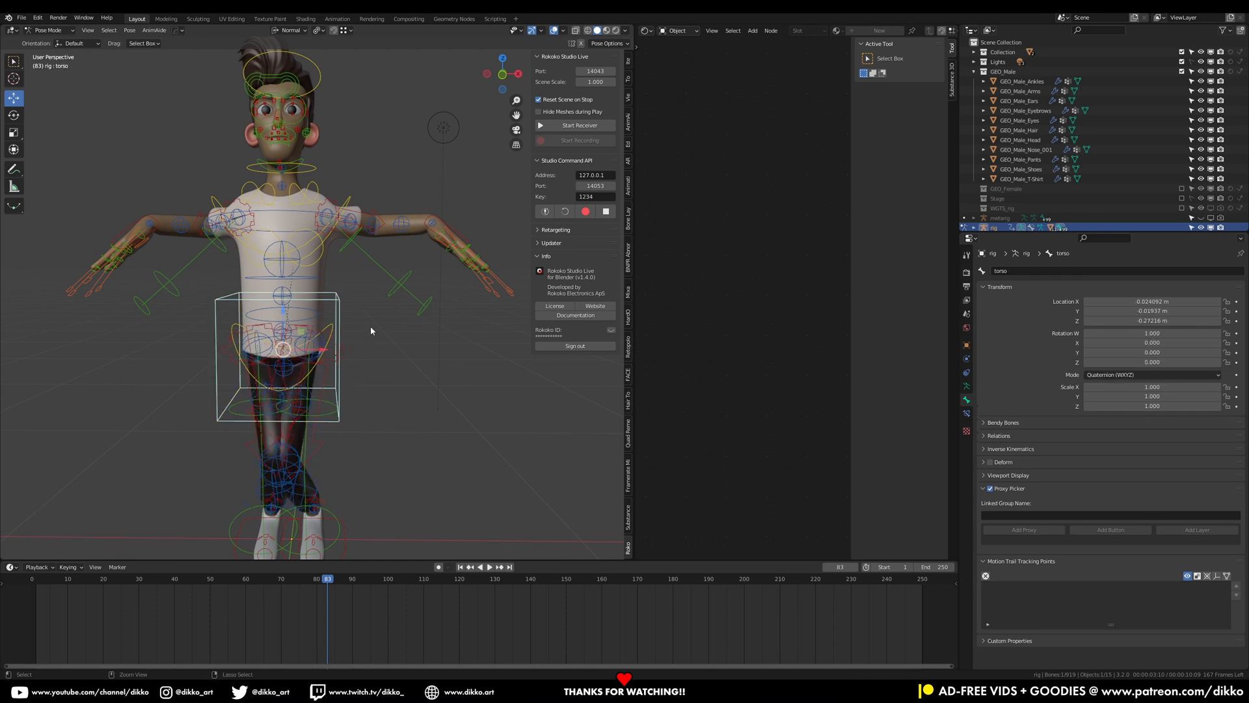
Move and scale the left forearm tweak control along X, then undo the changes
{"action": "middle_click_drag", "start_coordinate": [358, 218], "coordinate": [328, 295], "text": "shift"}
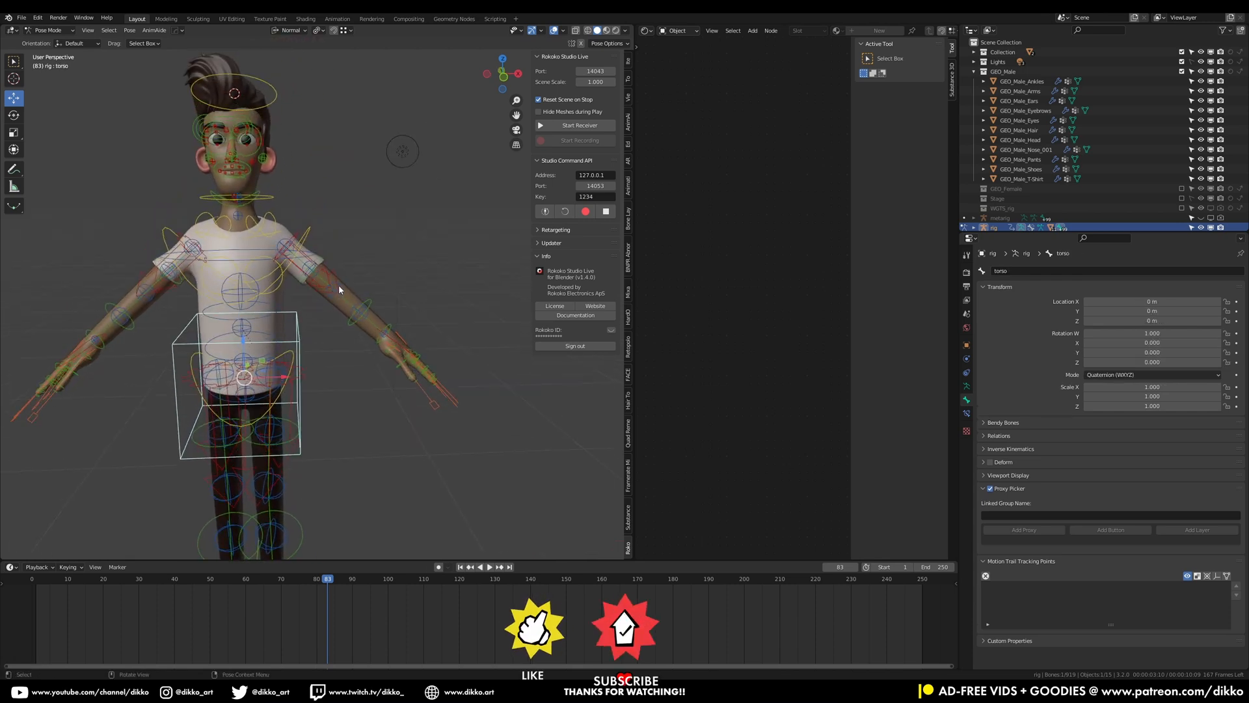
{"action": "left_click", "coordinate": [338, 285]}
{"action": "left_click", "coordinate": [365, 308]}
{"action": "left_click", "coordinate": [362, 307]}
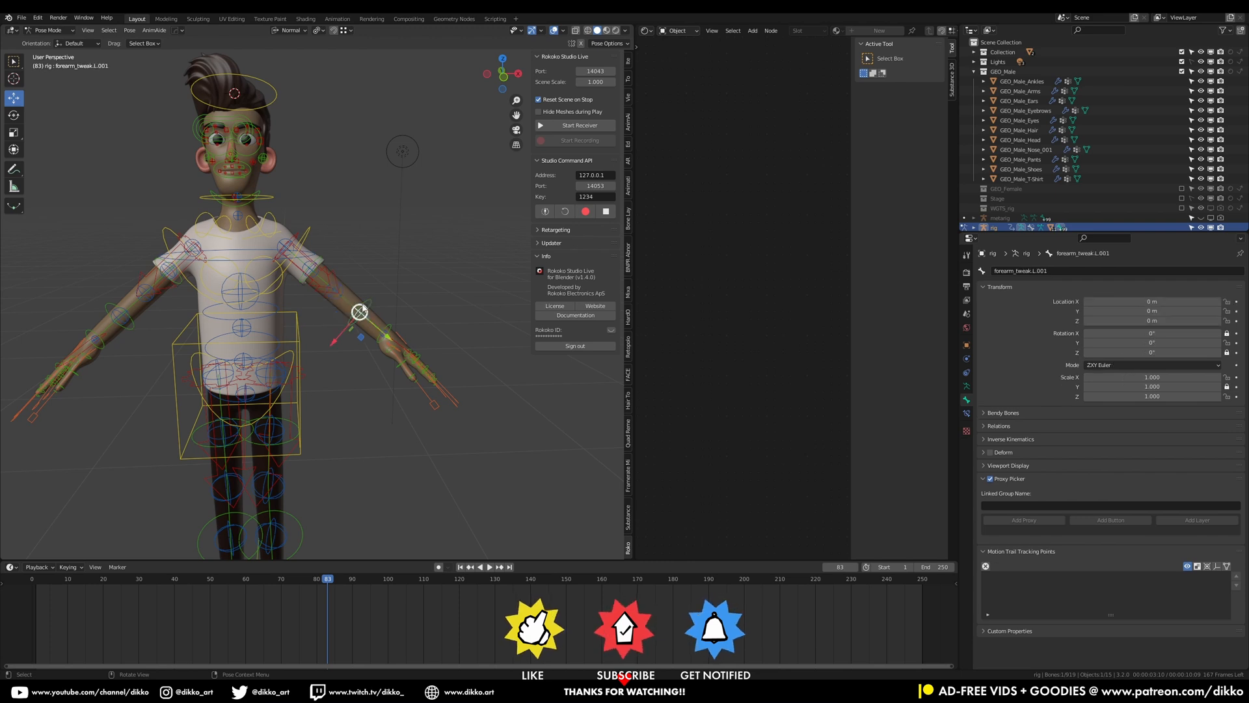
{"action": "key", "text": "g"}
{"action": "left_click", "coordinate": [344, 324]}
{"action": "key", "text": "s"}
{"action": "key", "text": "x"}
{"action": "key", "text": "x"}
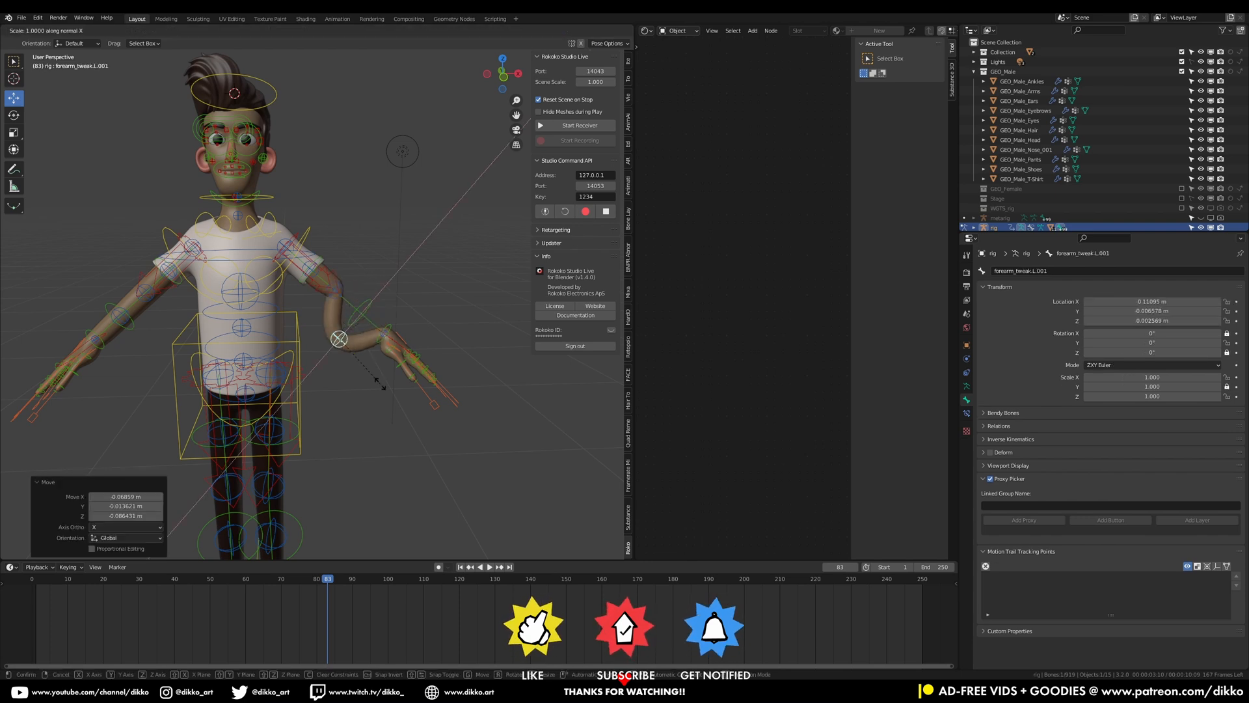
{"action": "left_click", "coordinate": [404, 409]}
{"action": "key", "text": "ctrl+z"}
{"action": "key", "text": "ctrl+z"}
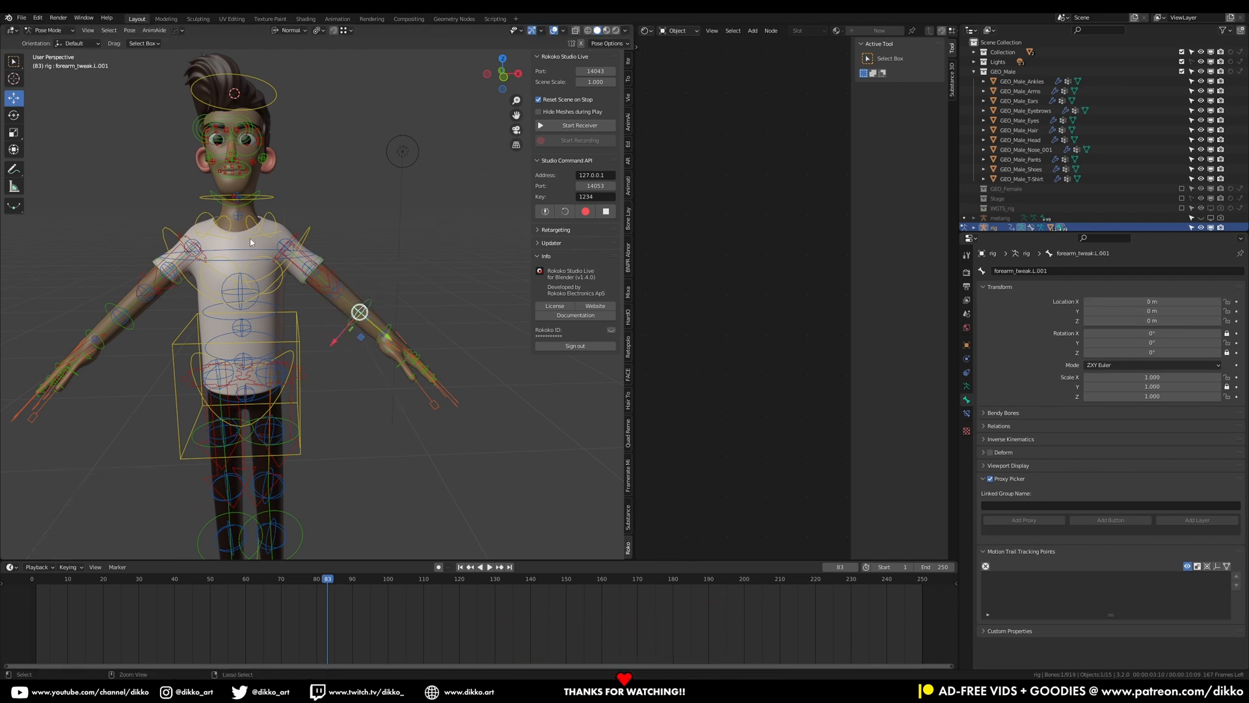
{"action": "key", "text": "ctrl+z"}
{"action": "scroll", "coordinate": [211, 155], "scroll_direction": "up", "scroll_amount": 8}
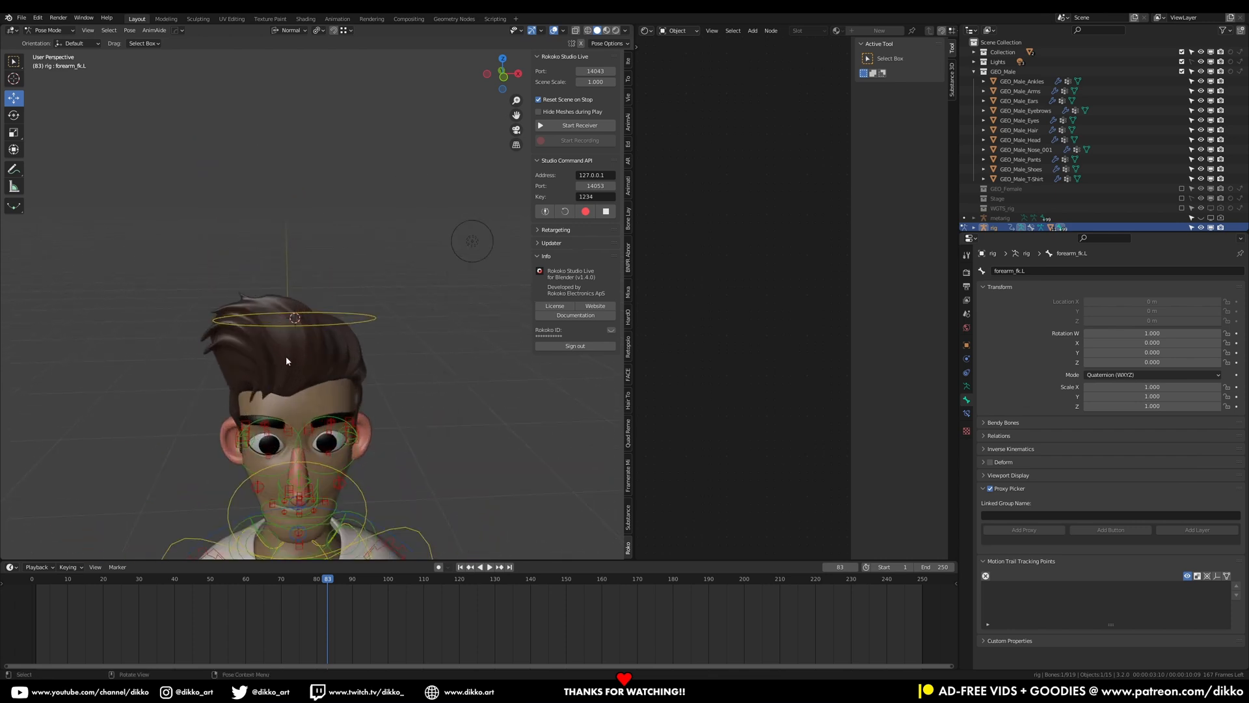
{"action": "scroll", "coordinate": [283, 330], "scroll_direction": "up", "scroll_amount": 5}
{"action": "left_click", "coordinate": [310, 300]}
{"action": "left_click", "coordinate": [305, 304]}
{"action": "key", "text": "g"}
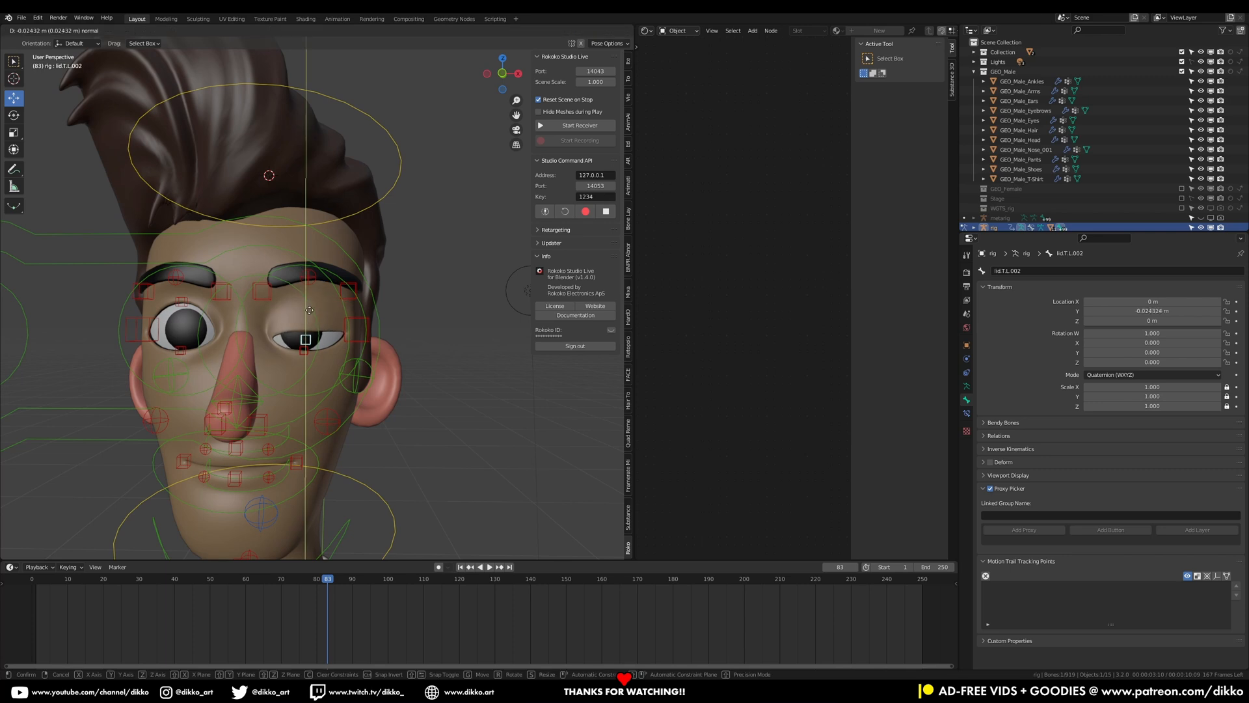
{"action": "right_click", "coordinate": [291, 363]}
{"action": "left_click", "coordinate": [304, 352]}
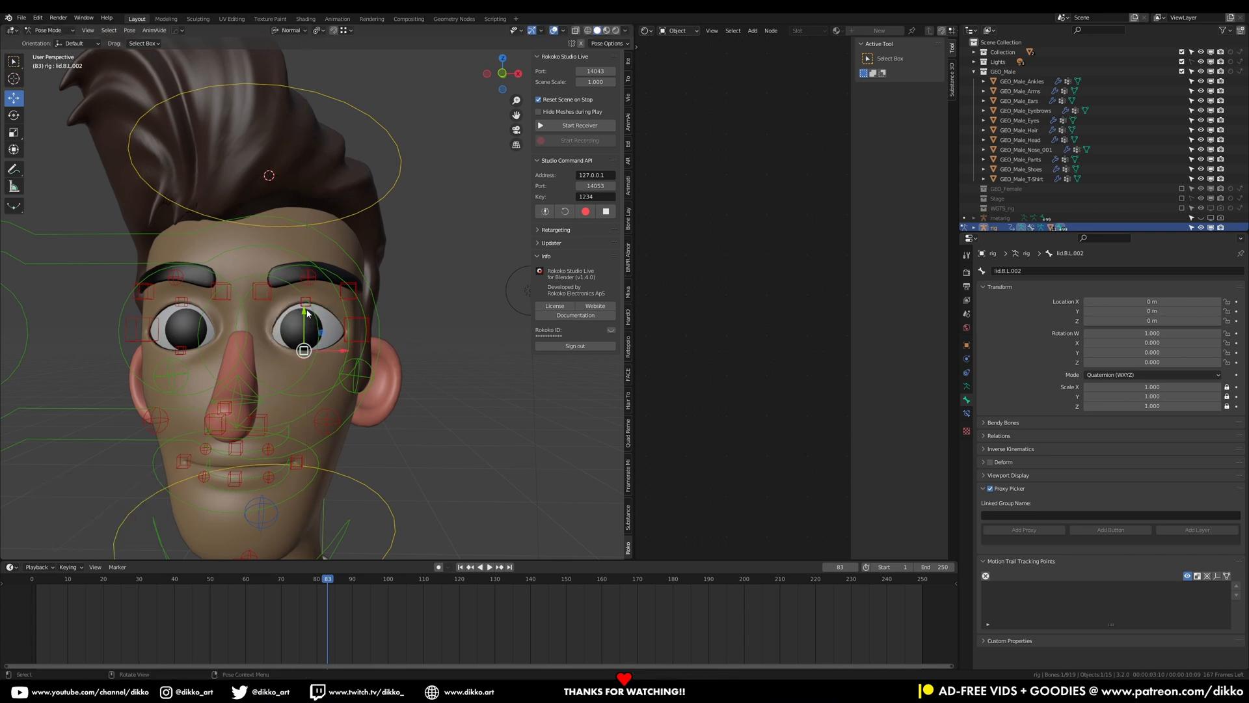
{"action": "key", "text": "g"}
{"action": "key", "text": "y"}
{"action": "key", "text": "y"}
{"action": "right_click", "coordinate": [314, 313]}
Select the jaw master control and rotate it about X by about 22.5° to open the mouth
{"action": "middle_click_drag", "start_coordinate": [291, 470], "coordinate": [297, 451]}
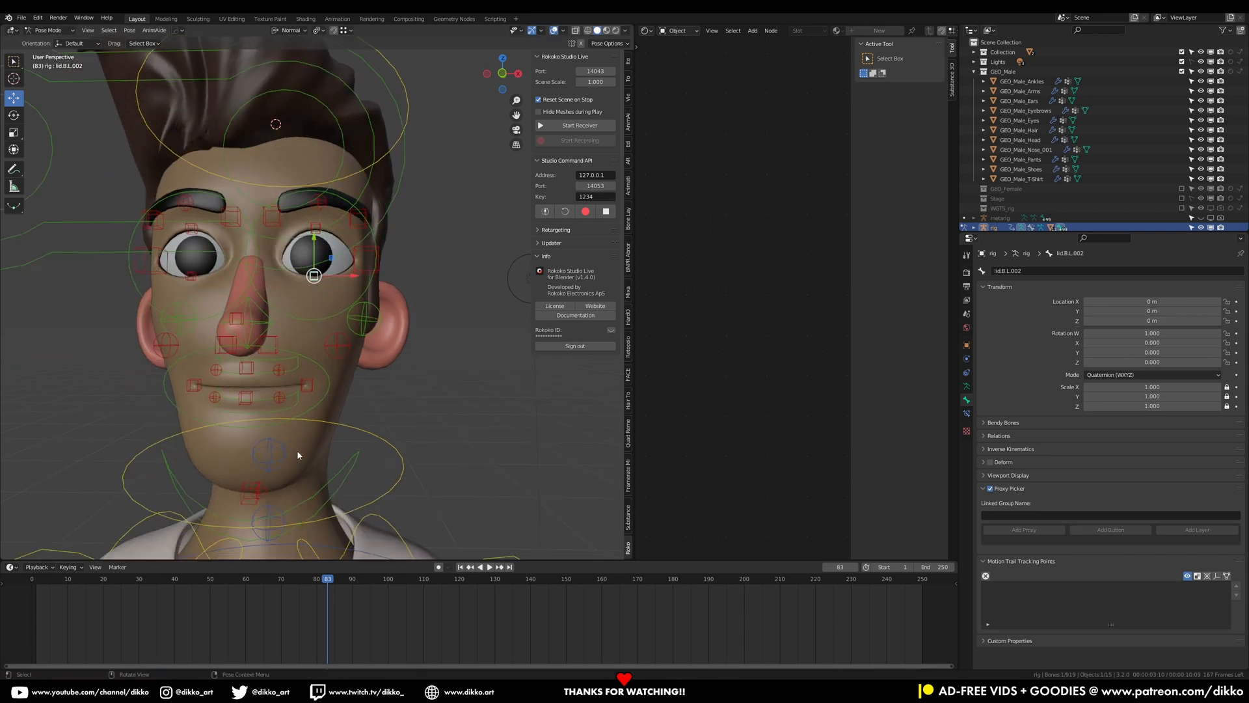
{"action": "left_click", "coordinate": [334, 467]}
{"action": "scroll", "coordinate": [338, 468], "scroll_direction": "down", "scroll_amount": 2}
{"action": "key", "text": "r"}
{"action": "key", "text": "x"}
{"action": "key", "text": "x"}
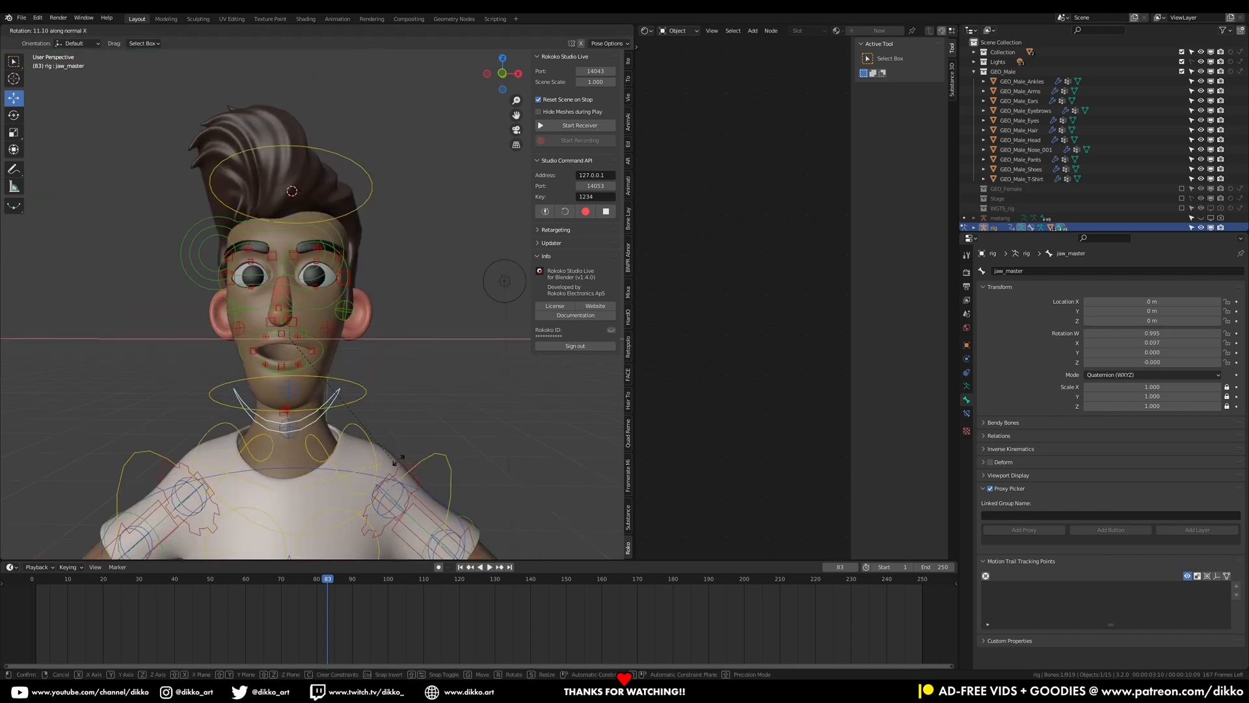
{"action": "left_click", "coordinate": [404, 432]}
Raise the lower lip controls on both sides and pull the left mouth corner outward
{"action": "scroll", "coordinate": [312, 399], "scroll_direction": "up", "scroll_amount": 3}
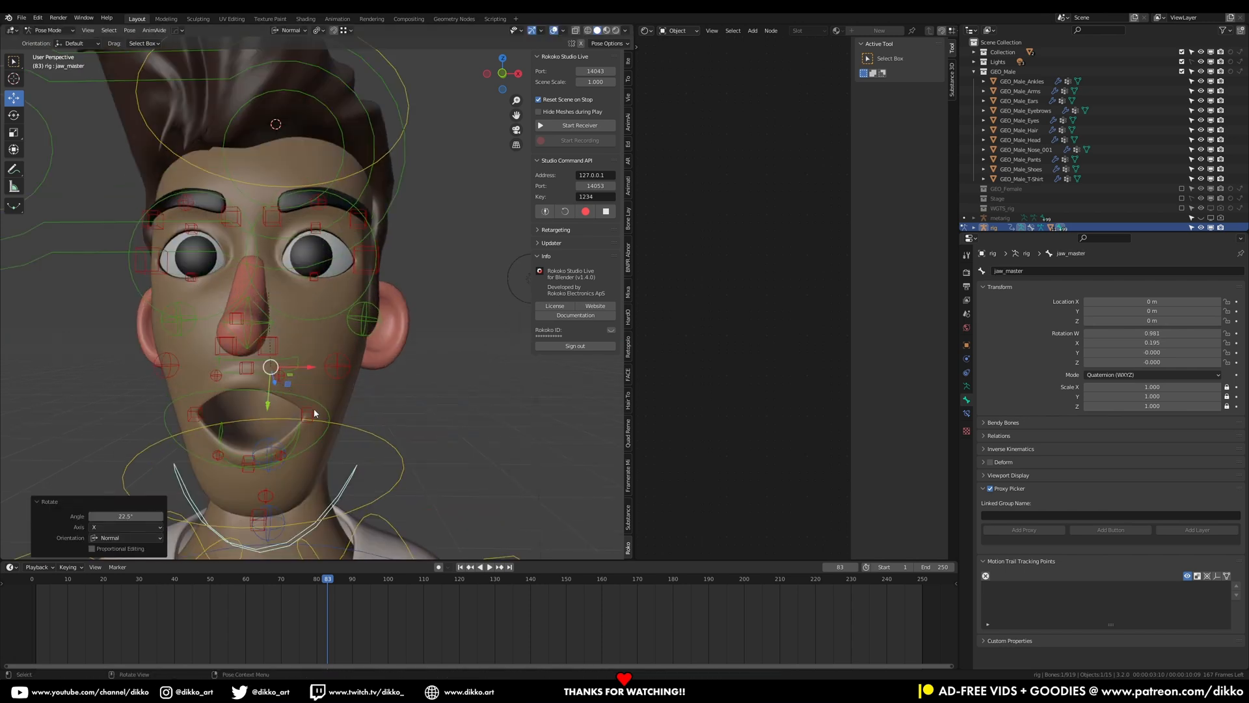
{"action": "left_click", "coordinate": [307, 414]}
{"action": "left_click_drag", "start_coordinate": [310, 377], "coordinate": [310, 347]}
{"action": "left_click", "coordinate": [198, 414]}
{"action": "left_click_drag", "start_coordinate": [194, 385], "coordinate": [193, 353]}
{"action": "left_click", "coordinate": [308, 382]}
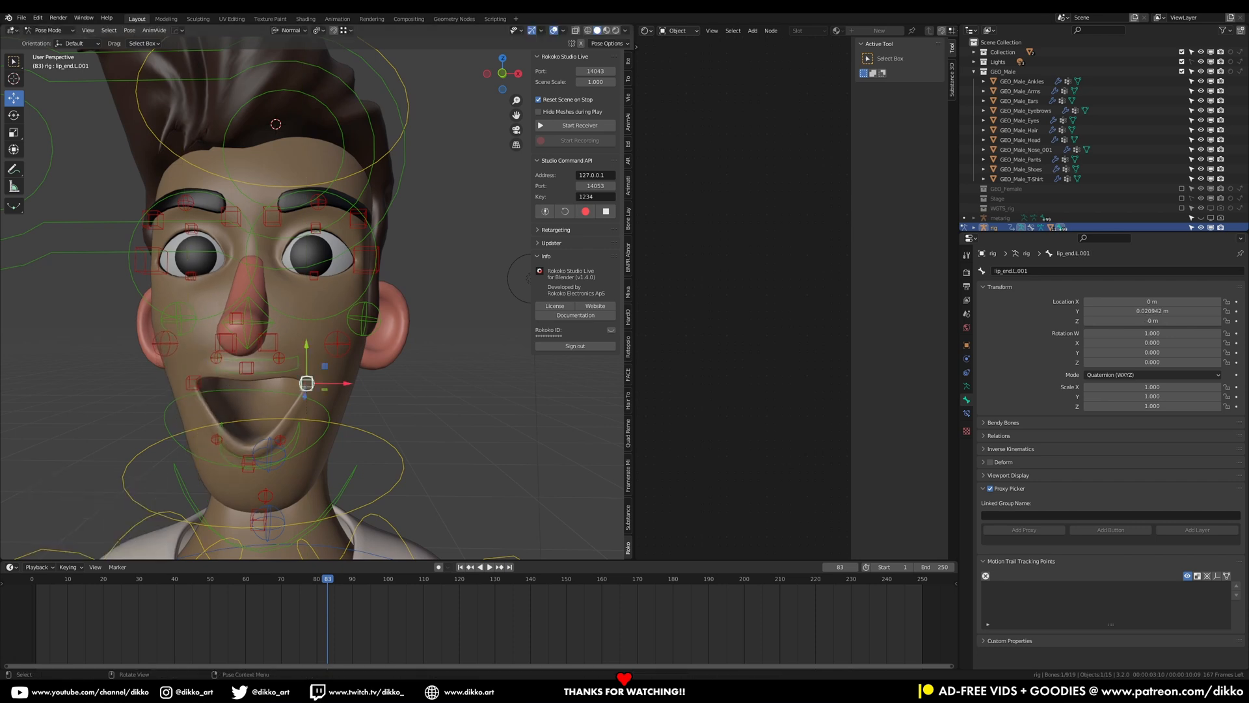
{"action": "left_click_drag", "start_coordinate": [346, 387], "coordinate": [356, 387]}
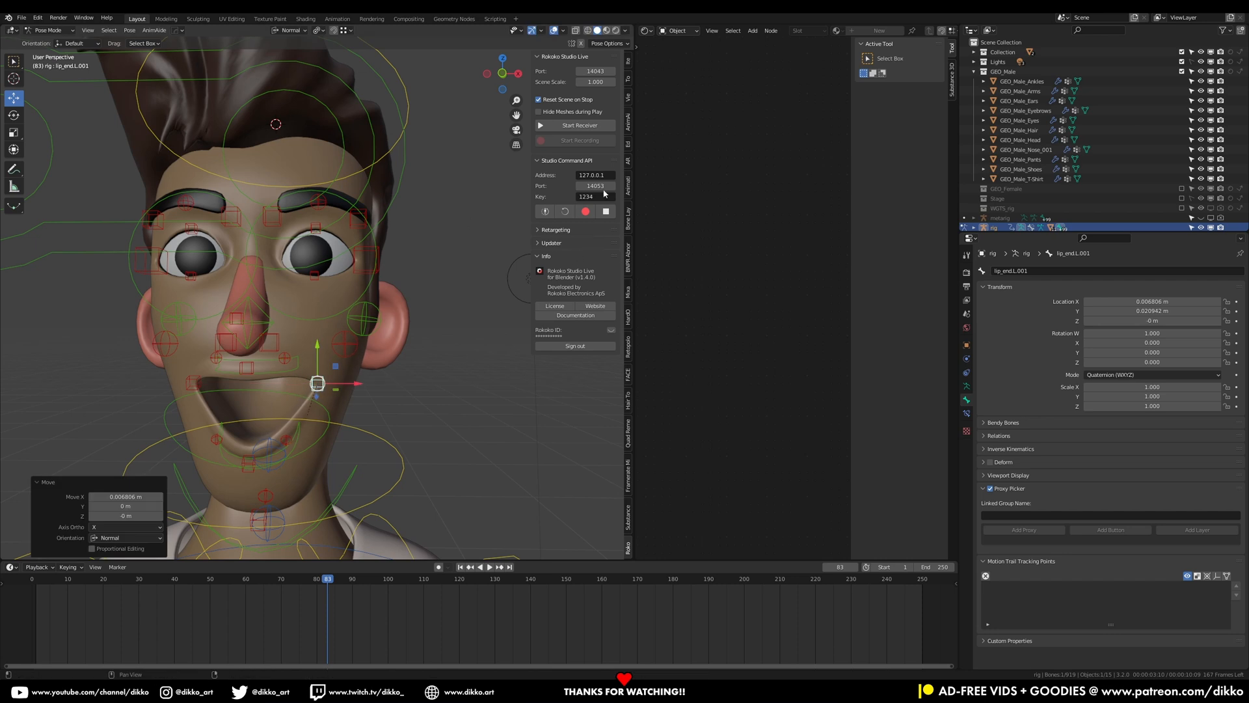
Show the Face (Secondary) rig layer and reshape the lips and mouth corners with the lip controls
{"action": "left_click", "coordinate": [627, 63]}
{"action": "left_click", "coordinate": [596, 255]}
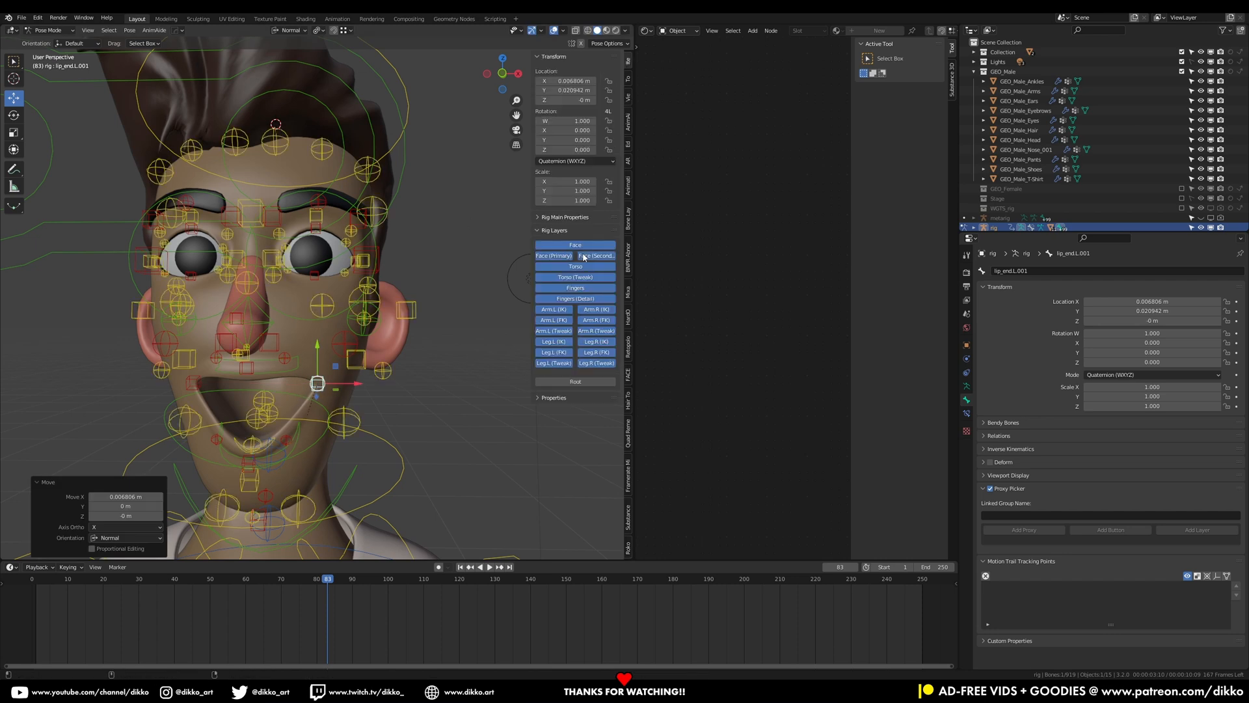
{"action": "middle_click_drag", "start_coordinate": [292, 382], "coordinate": [280, 350]}
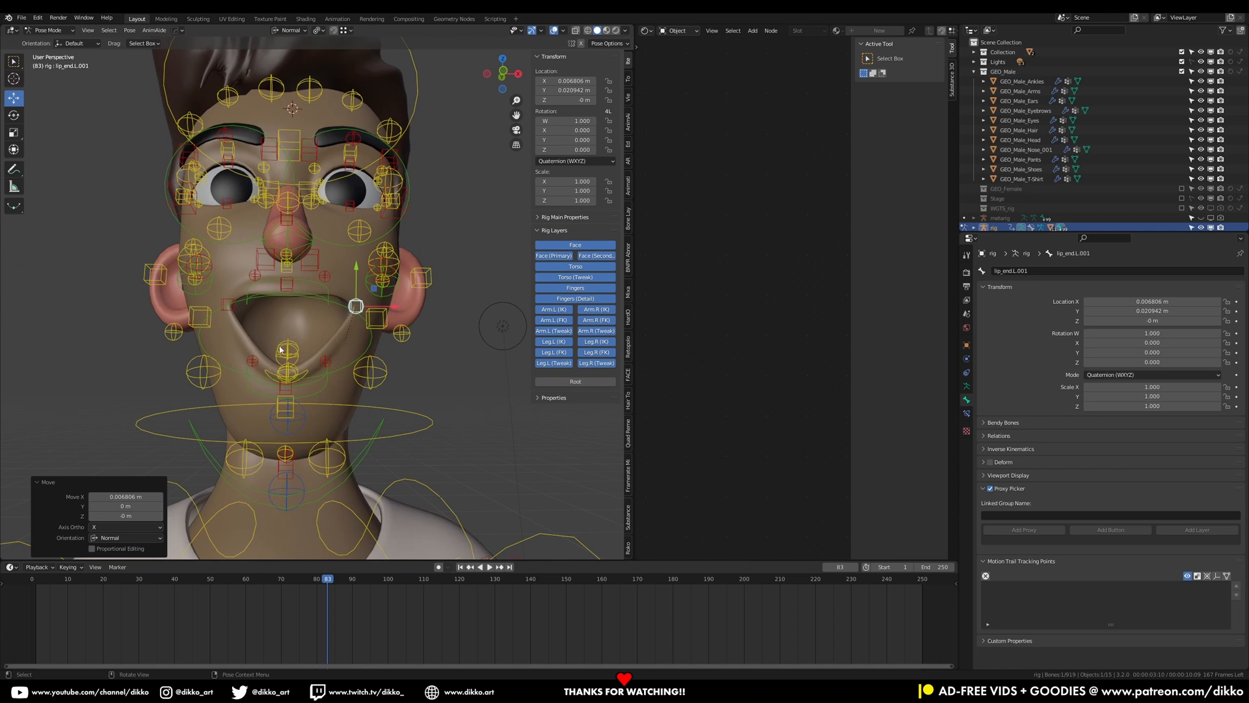
{"action": "left_click", "coordinate": [323, 286]}
{"action": "left_click_drag", "start_coordinate": [329, 246], "coordinate": [308, 273]}
{"action": "left_click", "coordinate": [256, 279]}
{"action": "left_click_drag", "start_coordinate": [254, 243], "coordinate": [228, 277]}
{"action": "left_click", "coordinate": [288, 284]}
{"action": "left_click", "coordinate": [325, 309]}
{"action": "left_click", "coordinate": [256, 306]}
{"action": "left_click", "coordinate": [325, 302]}
{"action": "left_click", "coordinate": [253, 300]}
{"action": "left_click", "coordinate": [239, 301]}
{"action": "left_click", "coordinate": [228, 298]}
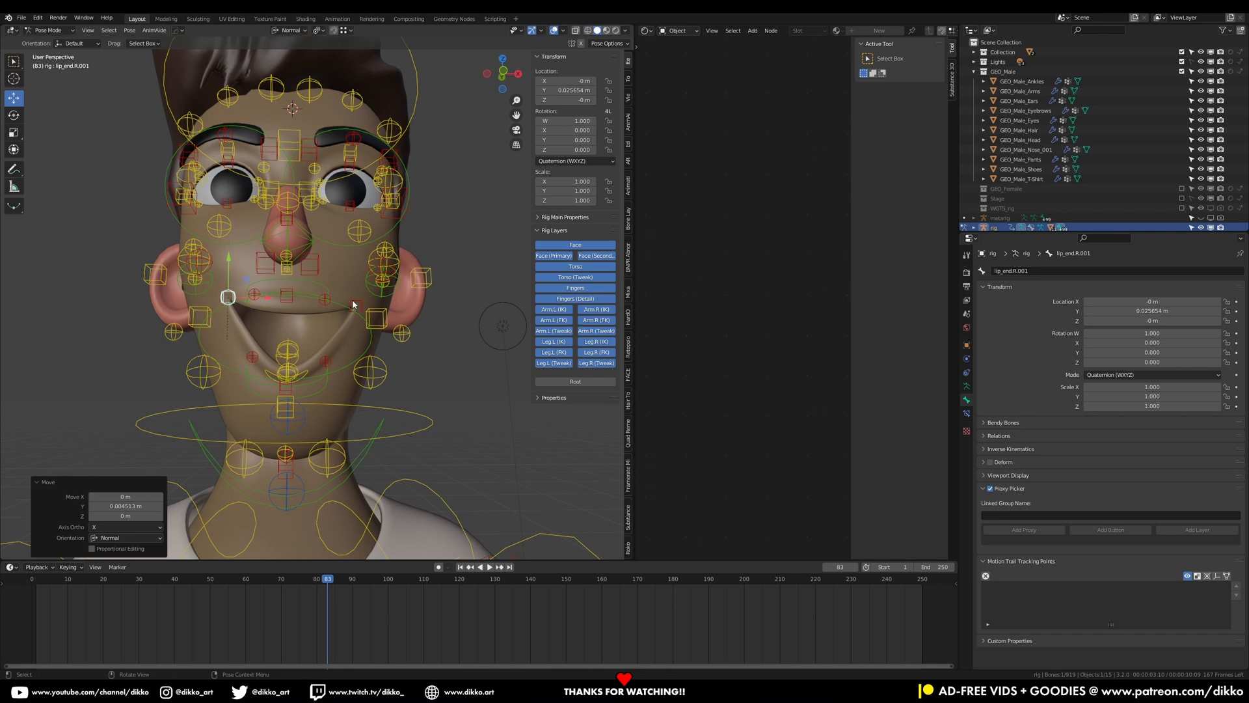
{"action": "left_click", "coordinate": [354, 302]}
{"action": "left_click_drag", "start_coordinate": [359, 280], "coordinate": [359, 278]}
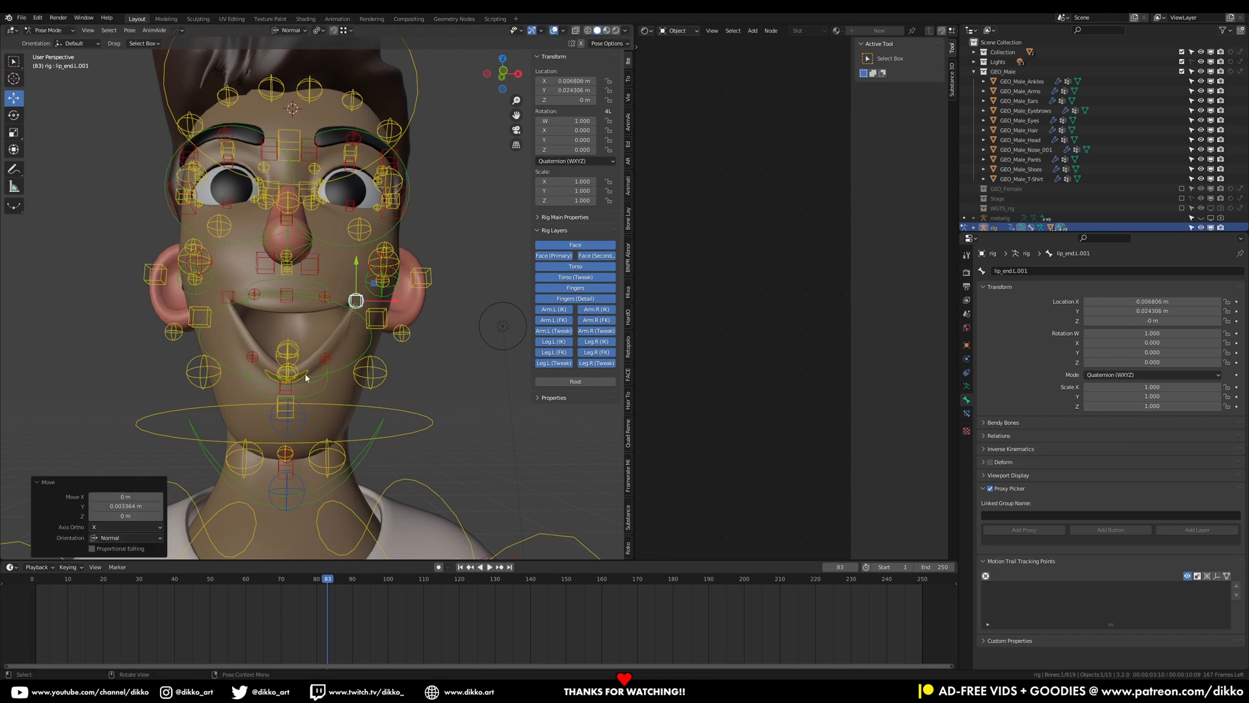
Select the lower teeth control and raise it slightly
{"action": "left_click", "coordinate": [252, 360]}
{"action": "middle_click_drag", "start_coordinate": [301, 390], "coordinate": [189, 394]}
{"action": "left_click", "coordinate": [173, 385]}
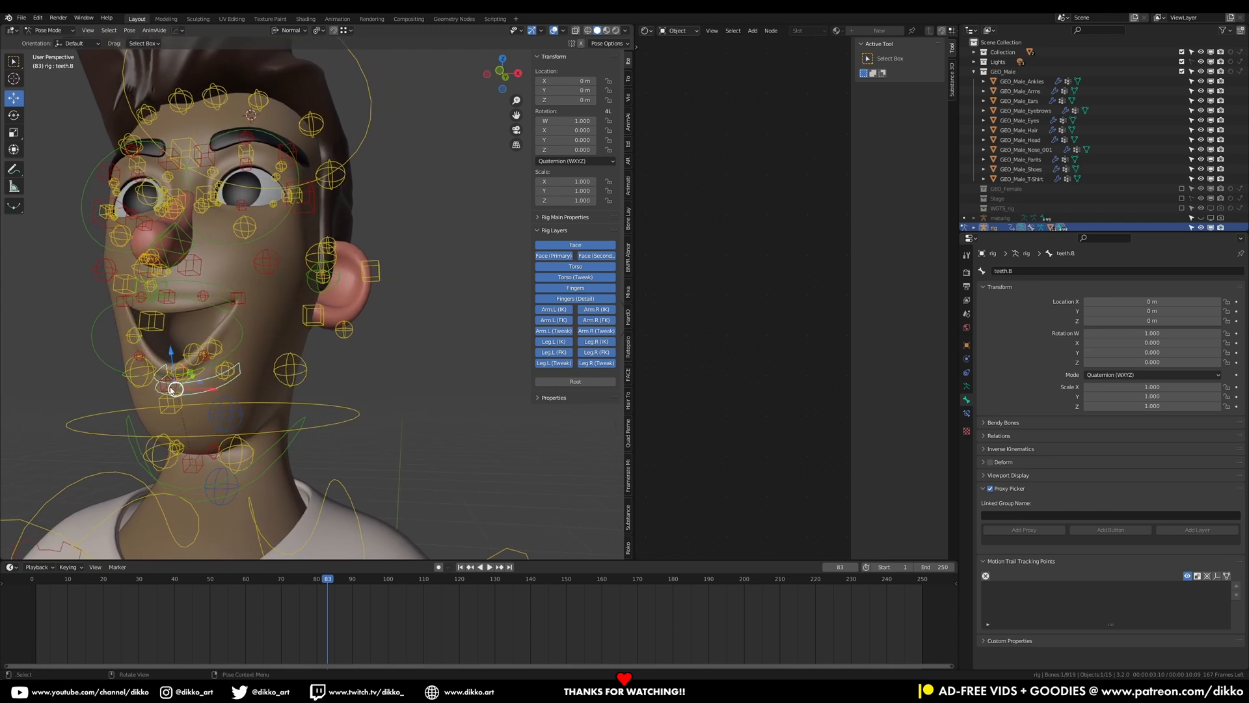
{"action": "left_click_drag", "start_coordinate": [162, 348], "coordinate": [160, 334]}
{"action": "scroll", "coordinate": [290, 346], "scroll_direction": "down", "scroll_amount": 4}
{"action": "middle_click_drag", "start_coordinate": [290, 346], "coordinate": [297, 348]}
Select all bones of the rig and clear their locations
{"action": "key", "text": "a"}
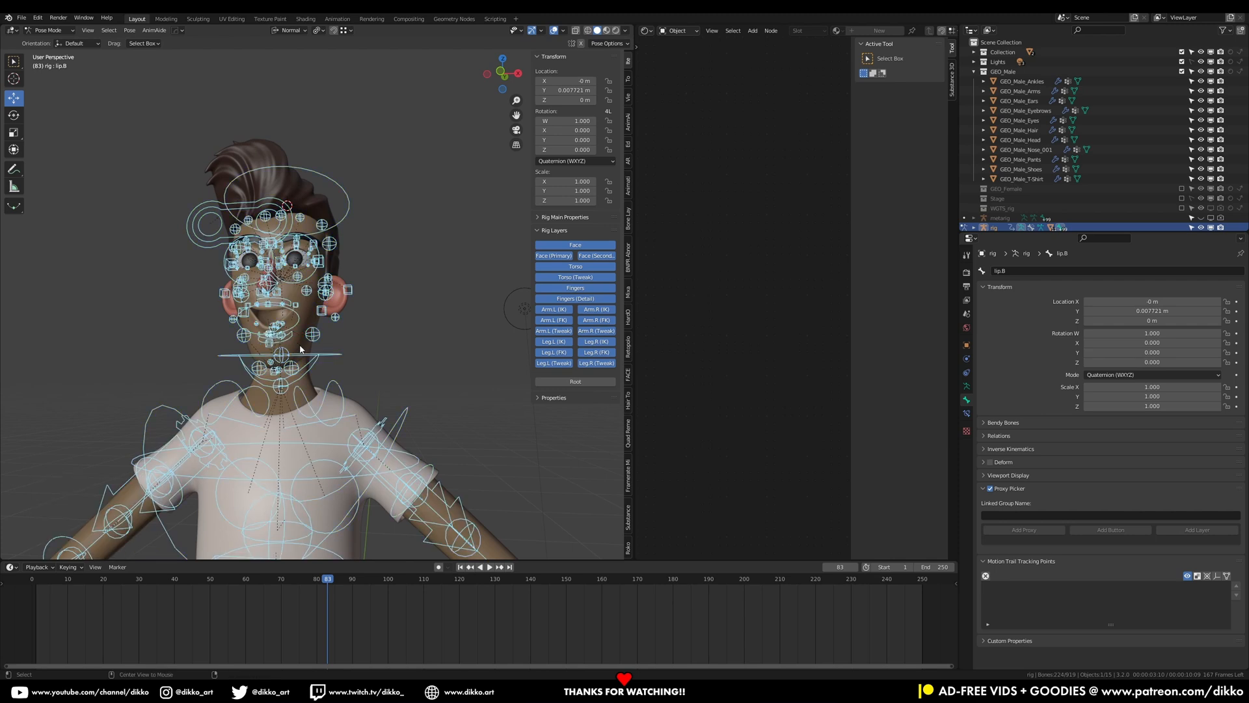
{"action": "key", "text": "alt+g"}
{"action": "scroll", "coordinate": [304, 350], "scroll_direction": "down", "scroll_amount": 3}
{"action": "middle_click_drag", "start_coordinate": [304, 350], "coordinate": [446, 441]}
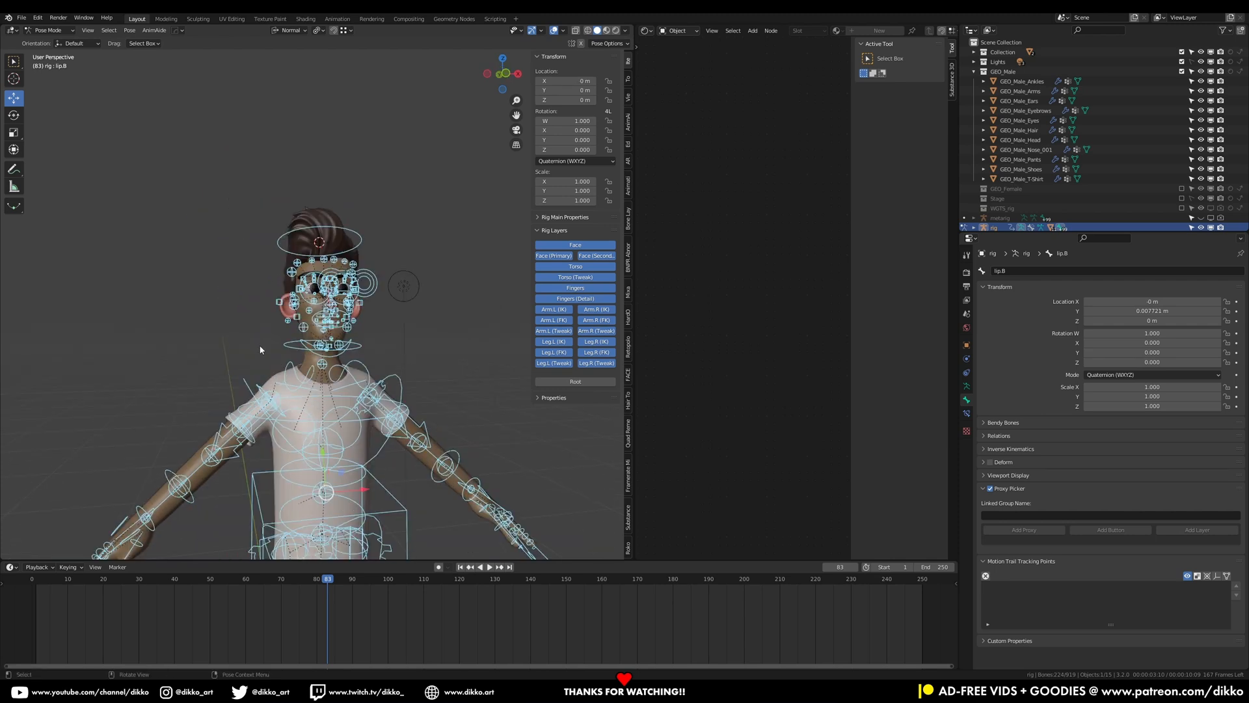
Switch back to Object Mode and save the file
{"action": "left_click", "coordinate": [52, 31]}
{"action": "left_click", "coordinate": [52, 43]}
{"action": "key", "text": "ctrl+s"}
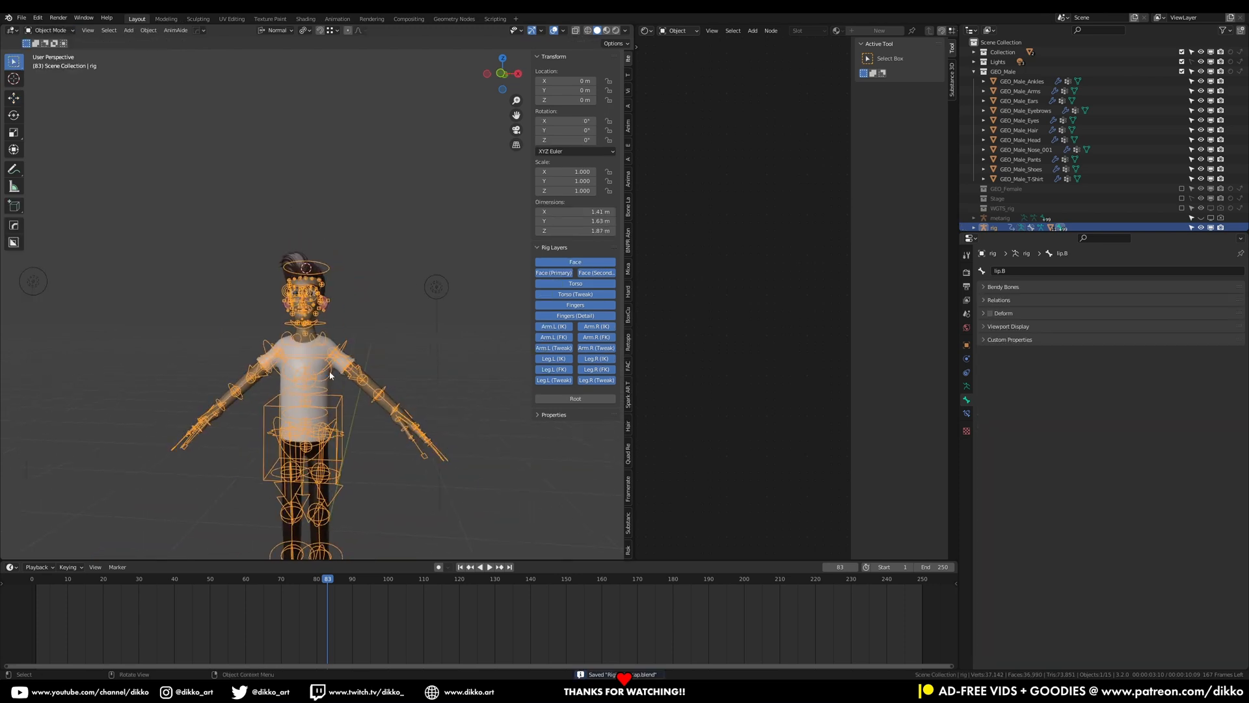
Create a new collection in the outliner and rename it BVH
{"action": "left_click", "coordinate": [974, 72]}
{"action": "right_click", "coordinate": [1030, 183]}
{"action": "left_click", "coordinate": [1028, 180]}
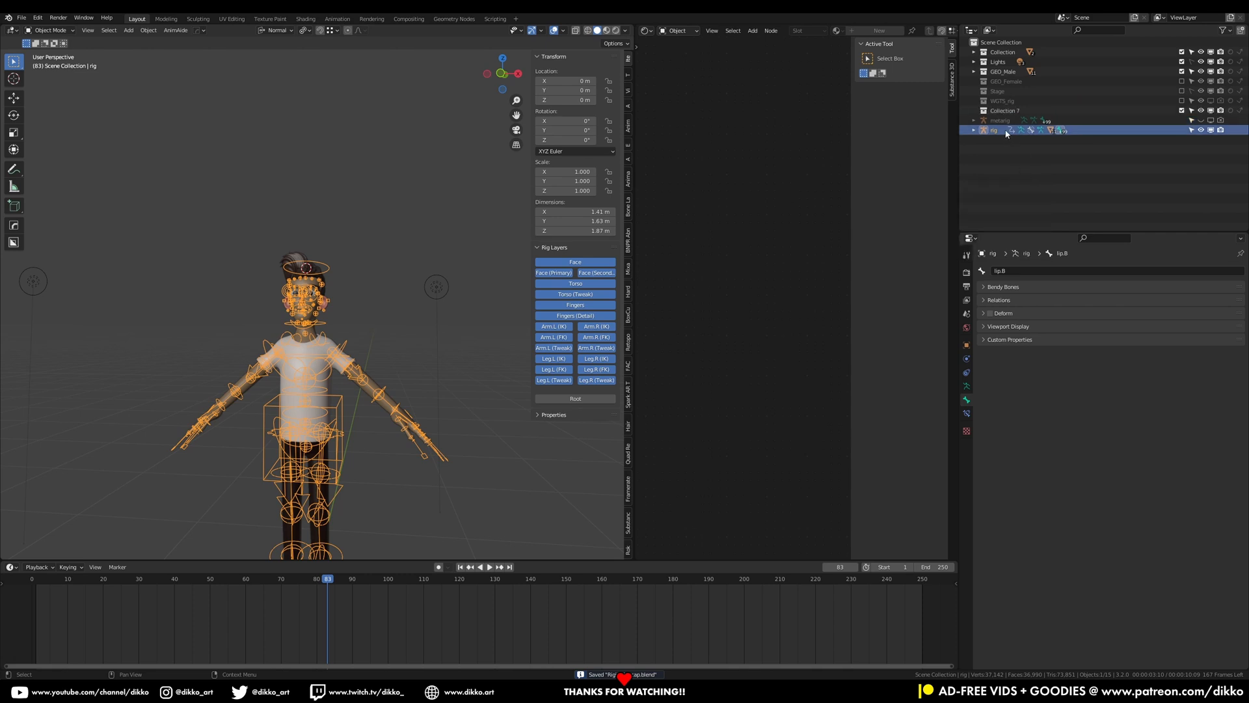
{"action": "double_click", "coordinate": [1000, 111]}
{"action": "key", "text": "BackSpace"}
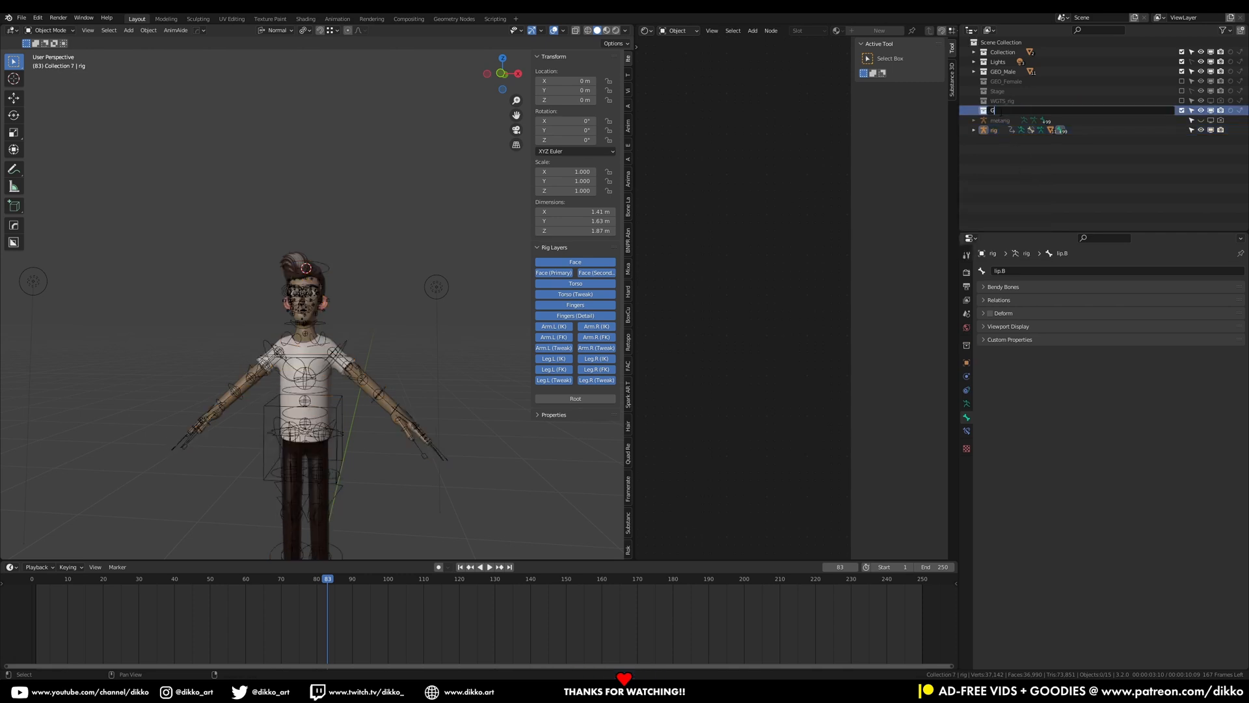
{"action": "type", "text": "BVH"}
{"action": "key", "text": "Return"}
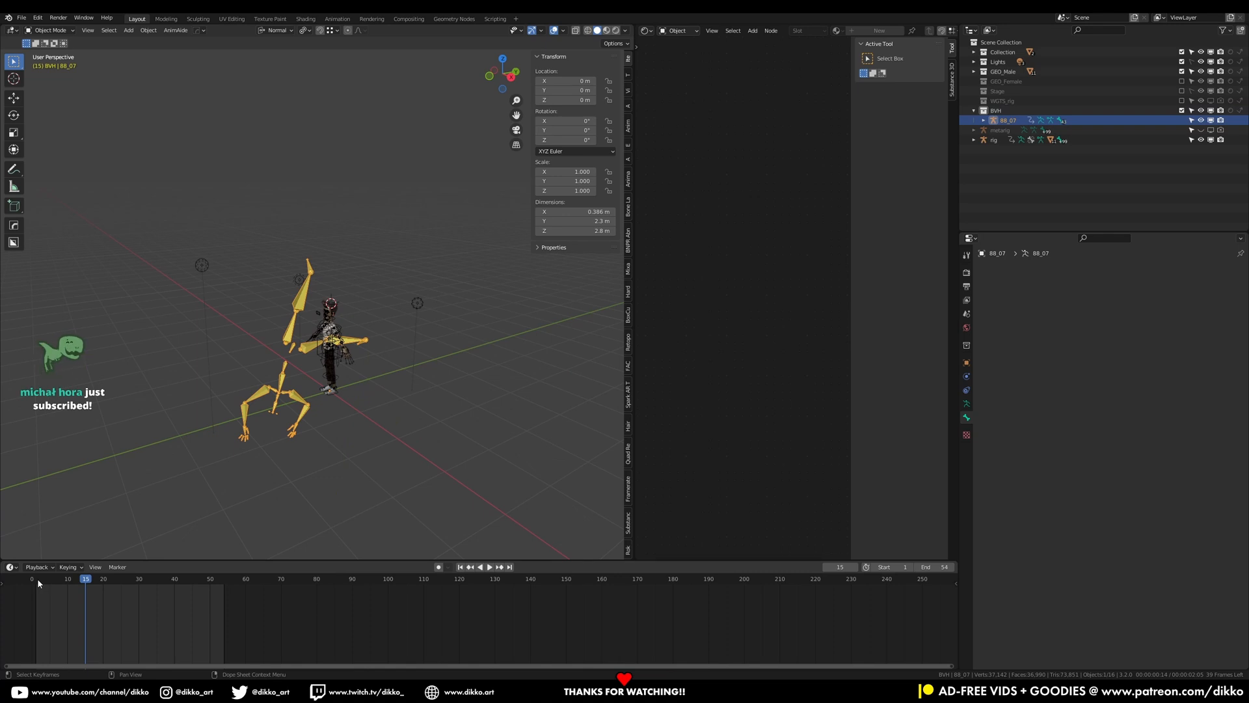
Import the 88_07 BVH motion capture armature into the BVH collection
{"action": "left_click", "coordinate": [37, 579]}
{"action": "key", "text": "space"}
{"action": "left_click_drag", "start_coordinate": [62, 584], "coordinate": [37, 606]}
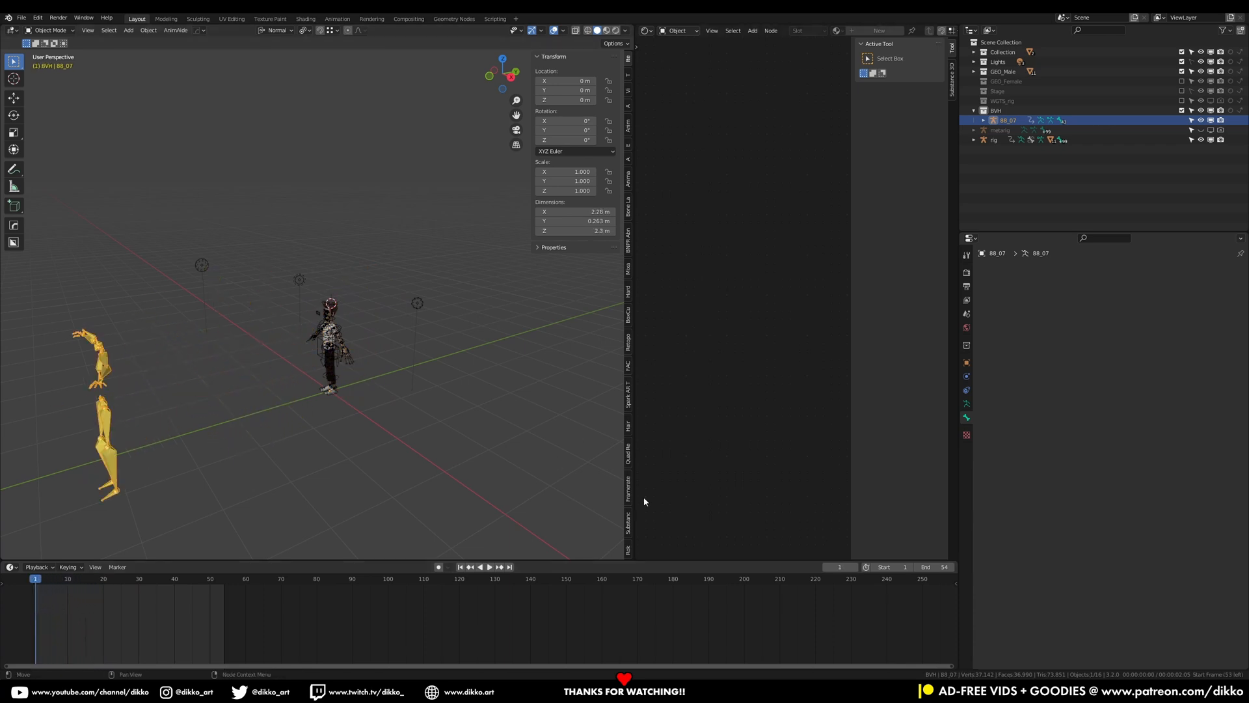
Open Rokoko's Retargeting section and set the source armature to 88_07
{"action": "left_click_drag", "start_coordinate": [635, 23], "coordinate": [670, 24]}
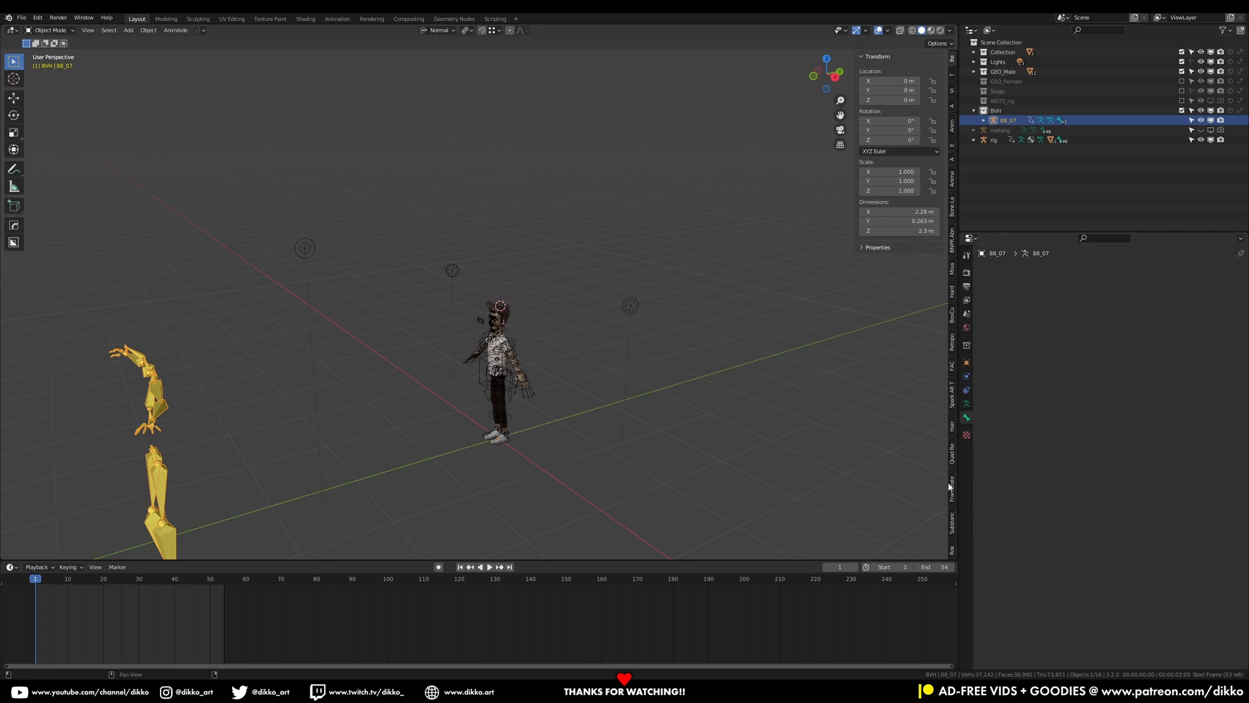
{"action": "scroll", "coordinate": [952, 510], "scroll_direction": "down", "scroll_amount": 7}
{"action": "scroll", "coordinate": [952, 522], "scroll_direction": "down", "scroll_amount": 9}
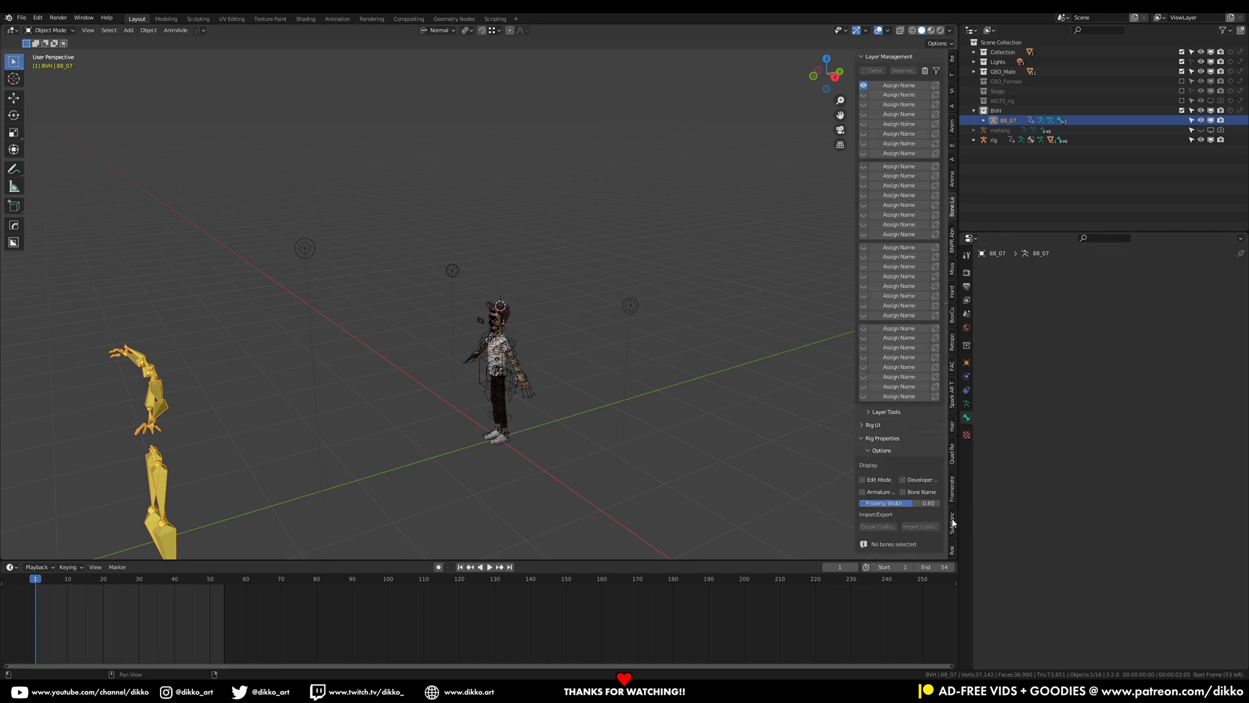
{"action": "scroll", "coordinate": [952, 522], "scroll_direction": "down", "scroll_amount": 3}
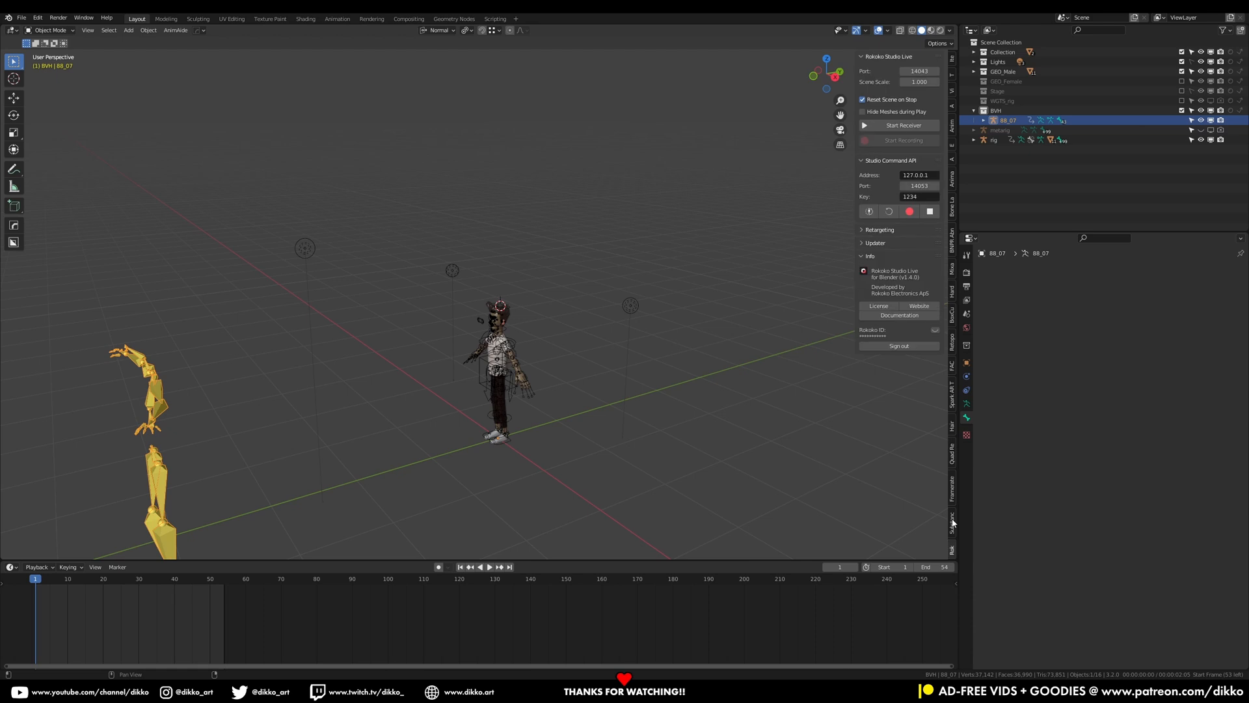
{"action": "middle_click_drag", "start_coordinate": [364, 455], "coordinate": [283, 292]}
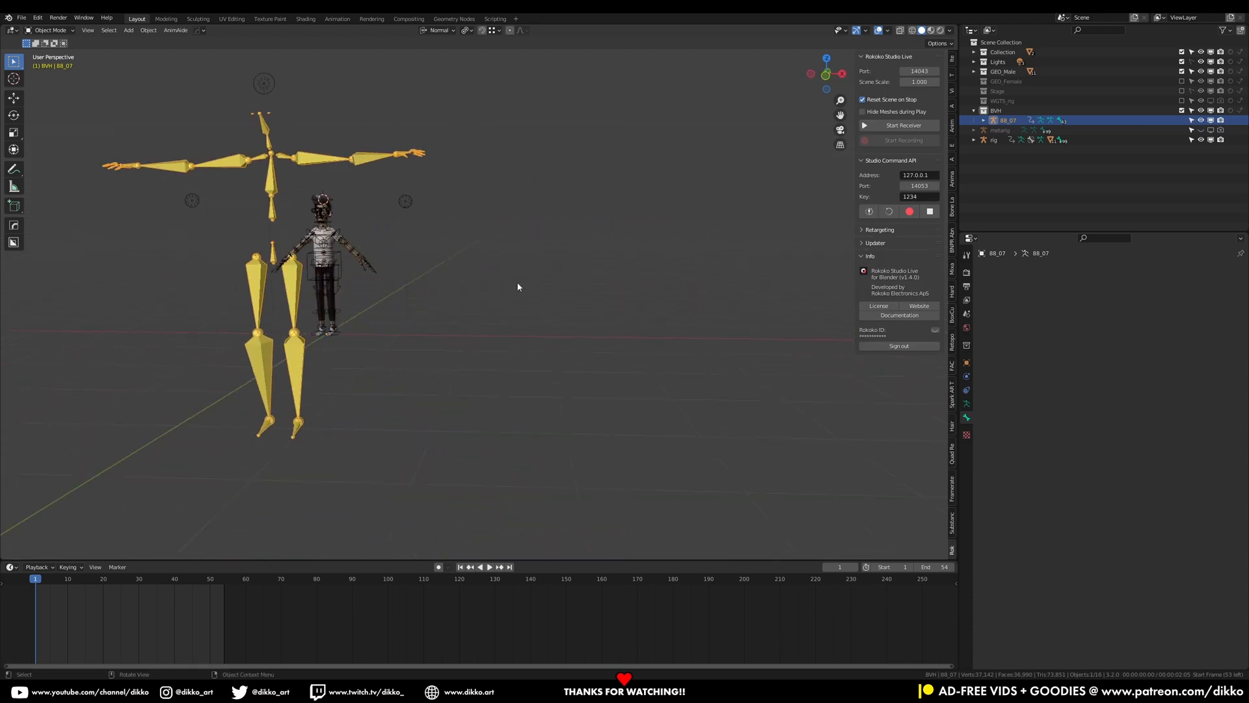
{"action": "left_click", "coordinate": [878, 230]}
{"action": "left_click", "coordinate": [939, 258]}
{"action": "left_click", "coordinate": [299, 364]}
Set the retarget target armature to rig and build the bone list
{"action": "left_click", "coordinate": [935, 271]}
{"action": "left_click", "coordinate": [346, 265]}
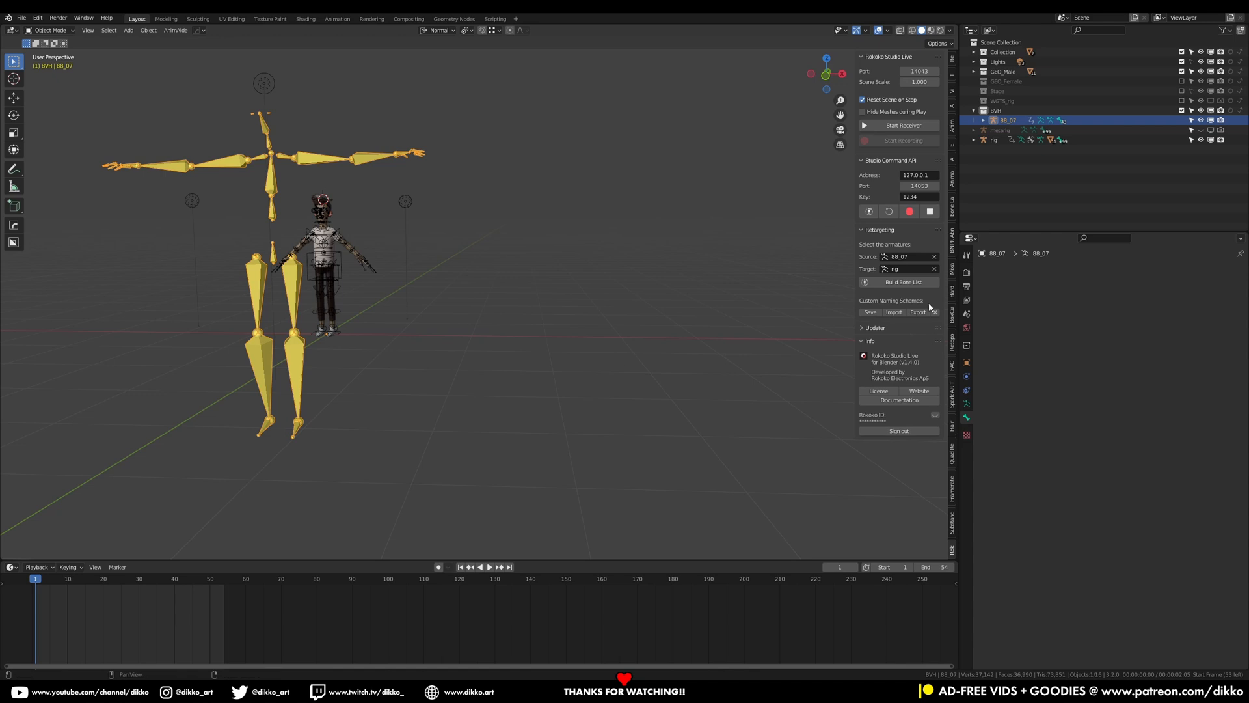
{"action": "left_click", "coordinate": [918, 285]}
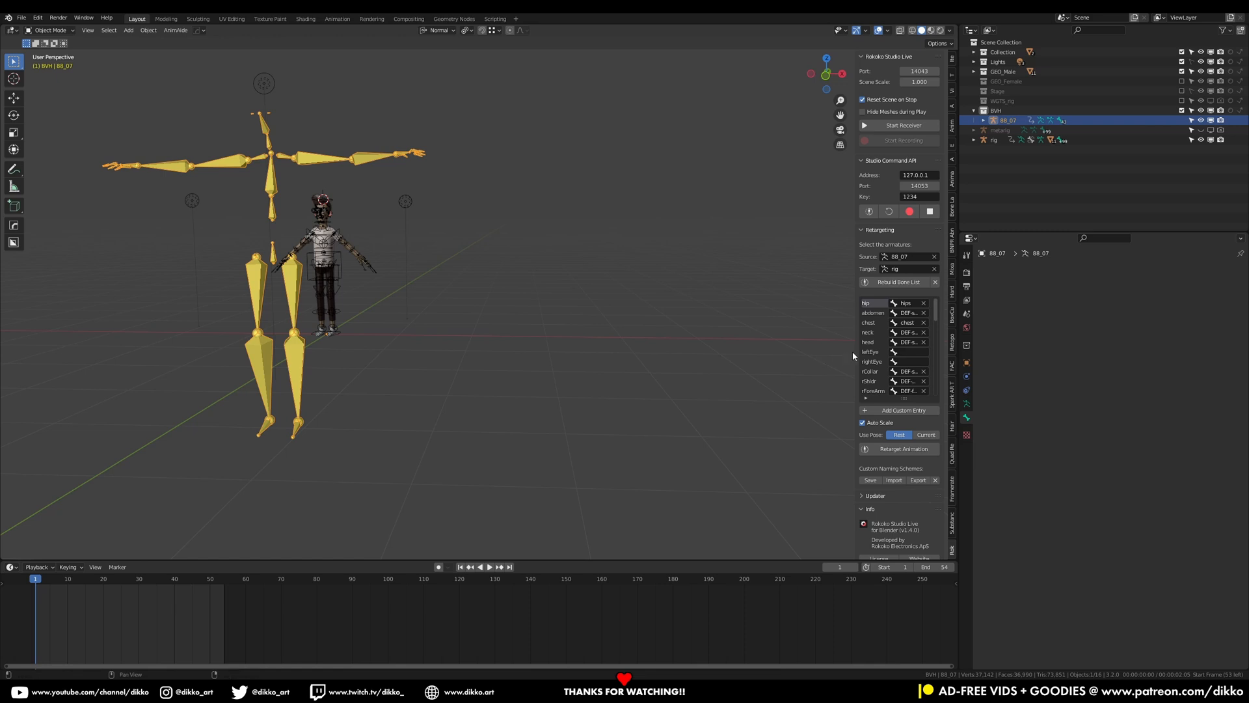
Widen the panel, review the source-to-target bone mapping list, and save the file
{"action": "left_click_drag", "start_coordinate": [857, 349], "coordinate": [682, 384]}
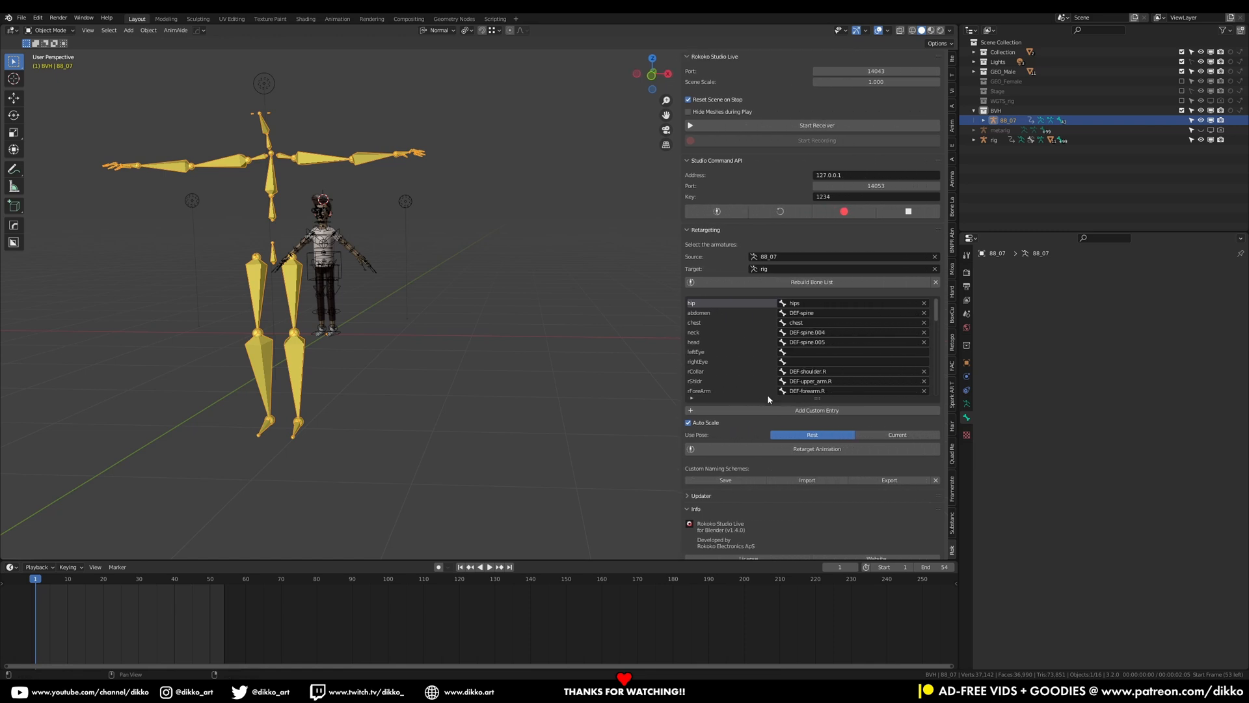
{"action": "left_click_drag", "start_coordinate": [777, 397], "coordinate": [786, 539]}
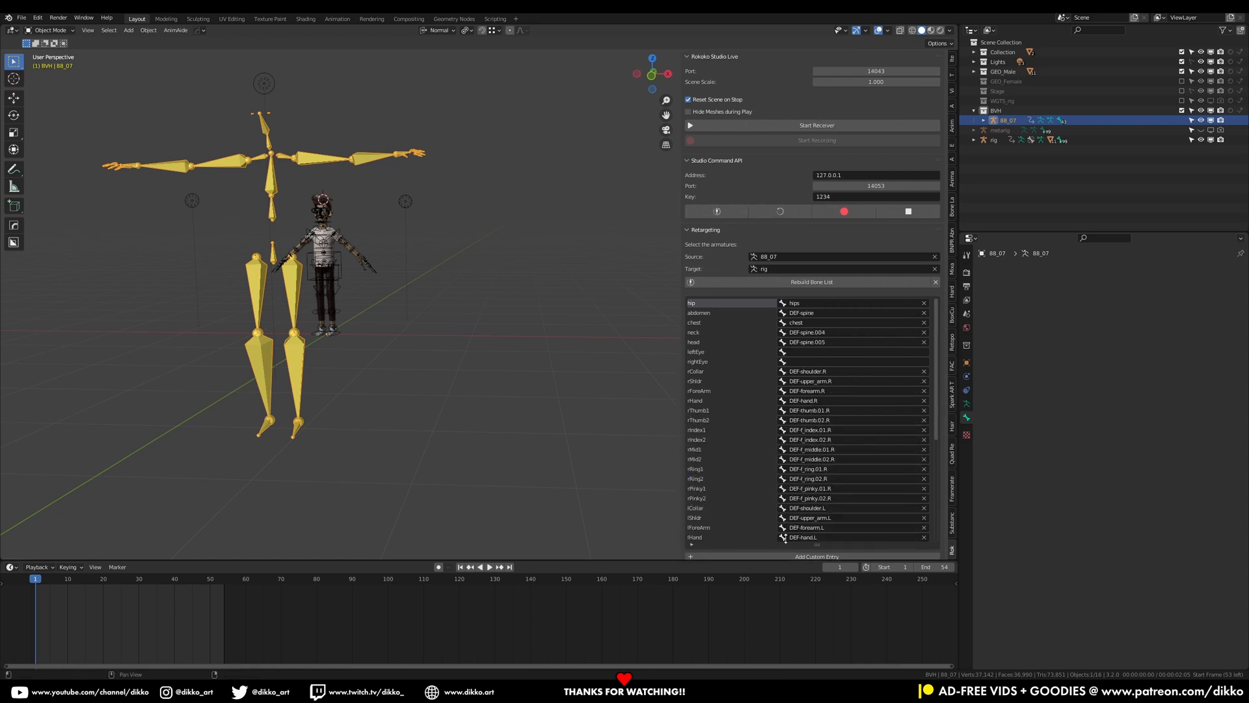
{"action": "scroll", "coordinate": [765, 510], "scroll_direction": "down", "scroll_amount": 17}
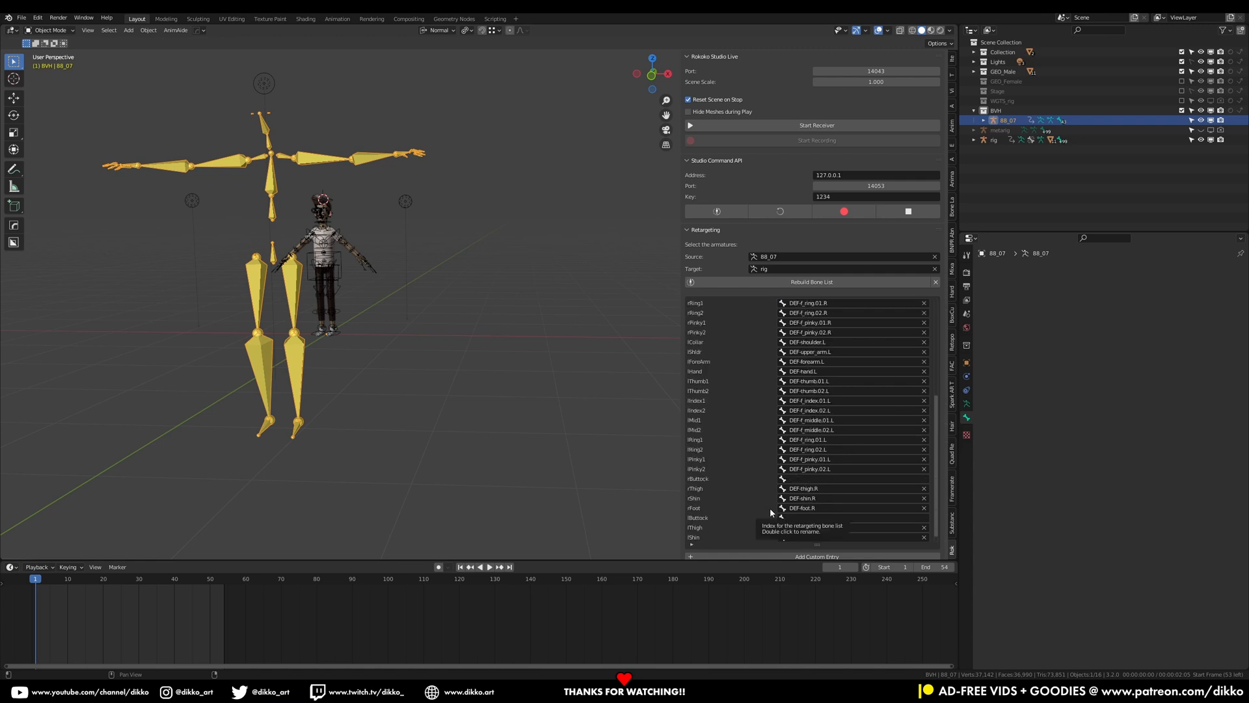
{"action": "scroll", "coordinate": [770, 514], "scroll_direction": "down", "scroll_amount": 1}
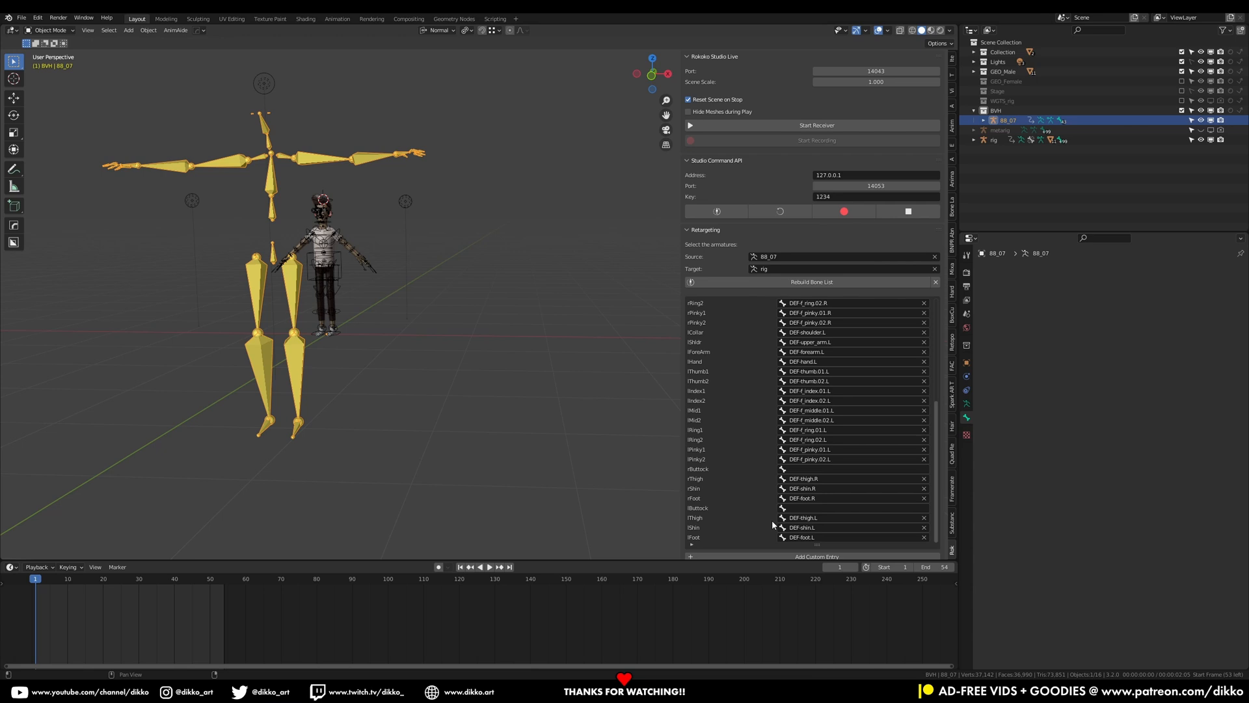
{"action": "key", "text": "ctrl+s"}
{"action": "scroll", "coordinate": [775, 424], "scroll_direction": "up", "scroll_amount": 6}
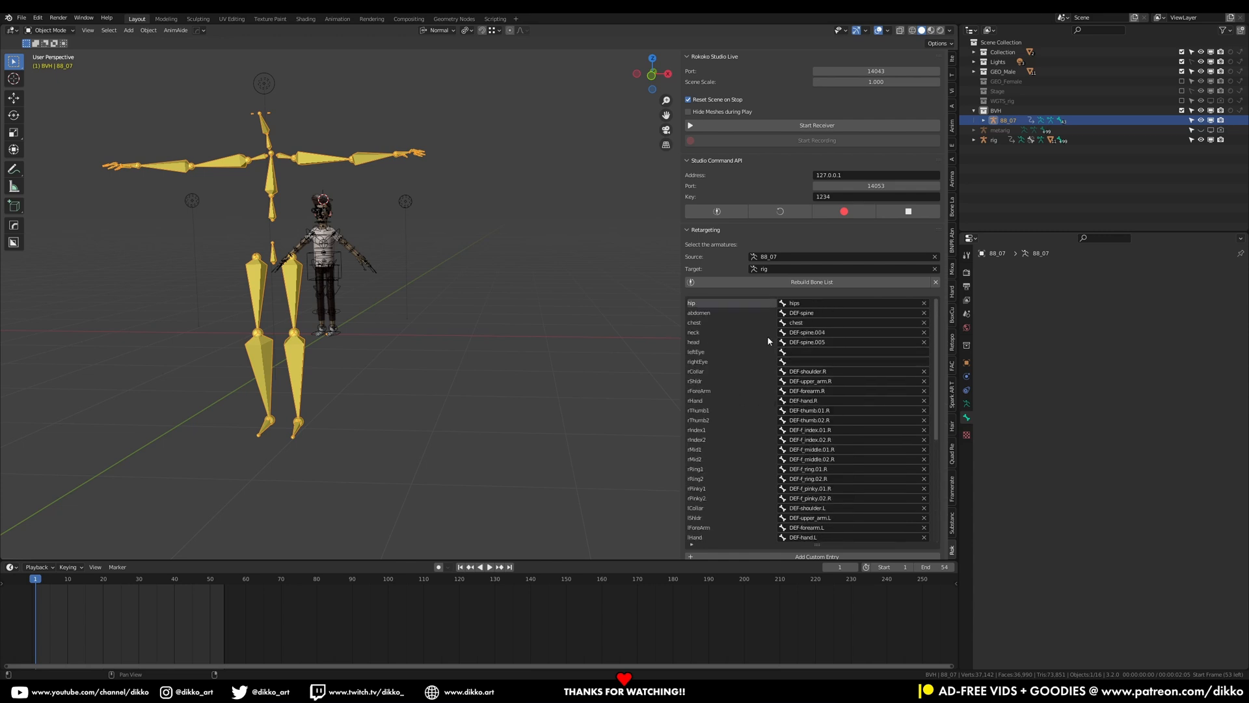
Select the rig and switch it to Pose Mode
{"action": "left_click", "coordinate": [339, 259]}
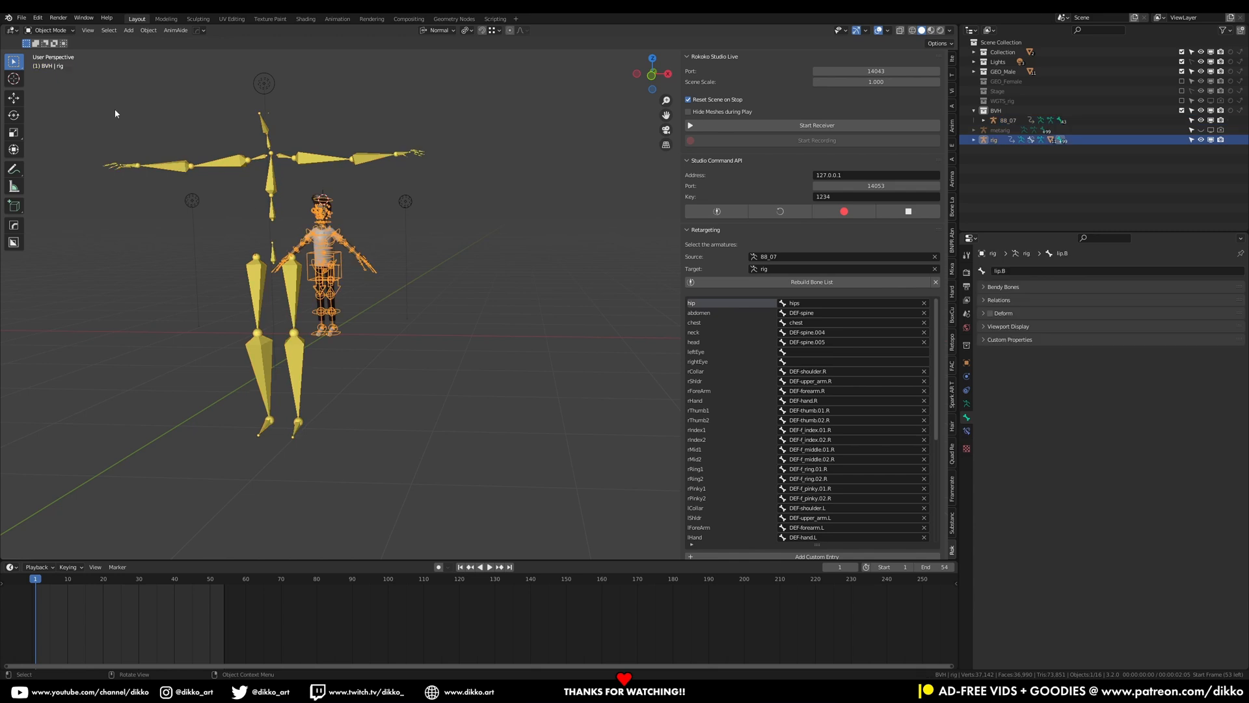
{"action": "left_click", "coordinate": [48, 30]}
{"action": "left_click", "coordinate": [47, 62]}
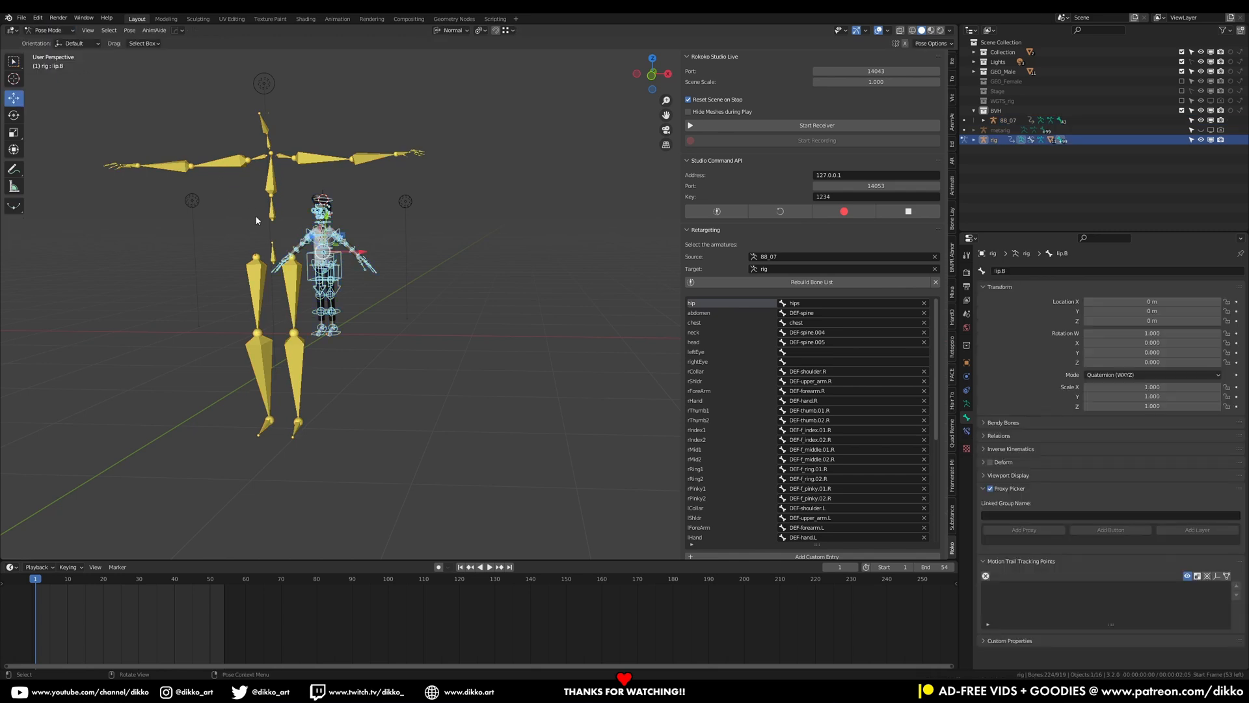
Select and inspect the rig's torso and left leg IK controls around the character
{"action": "left_click", "coordinate": [343, 260]}
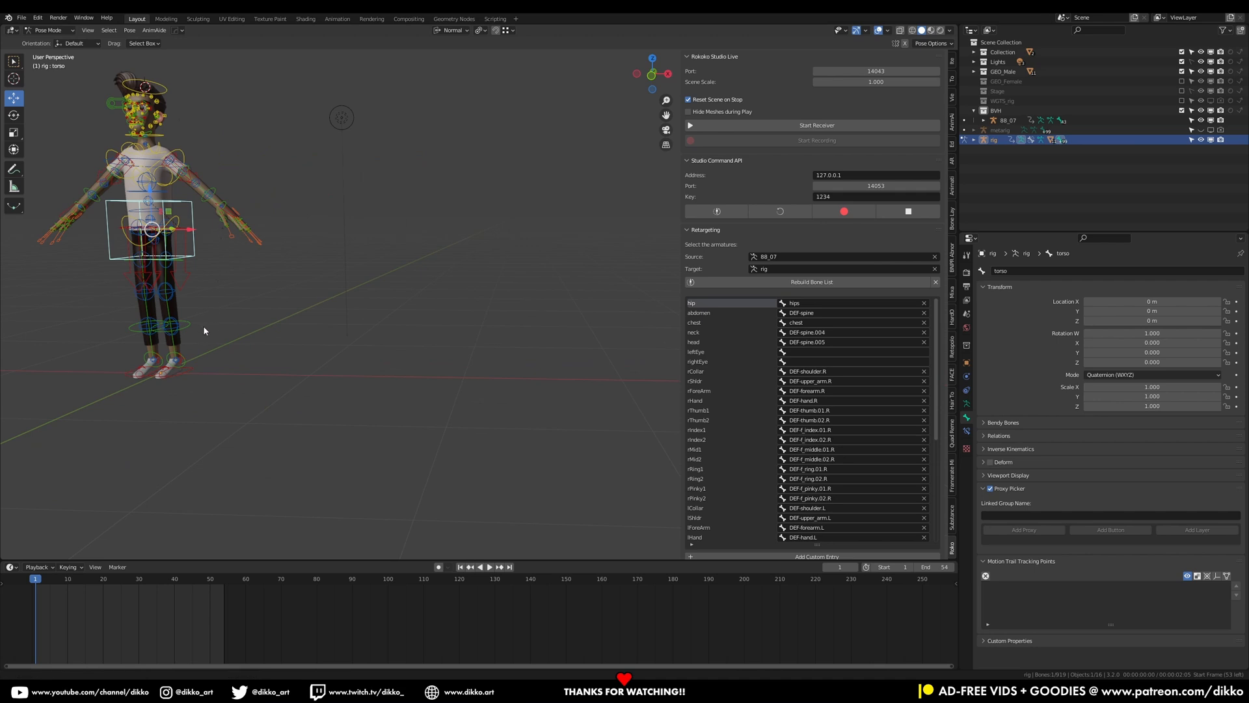
{"action": "middle_click_drag", "start_coordinate": [203, 325], "coordinate": [318, 431], "text": "shift"}
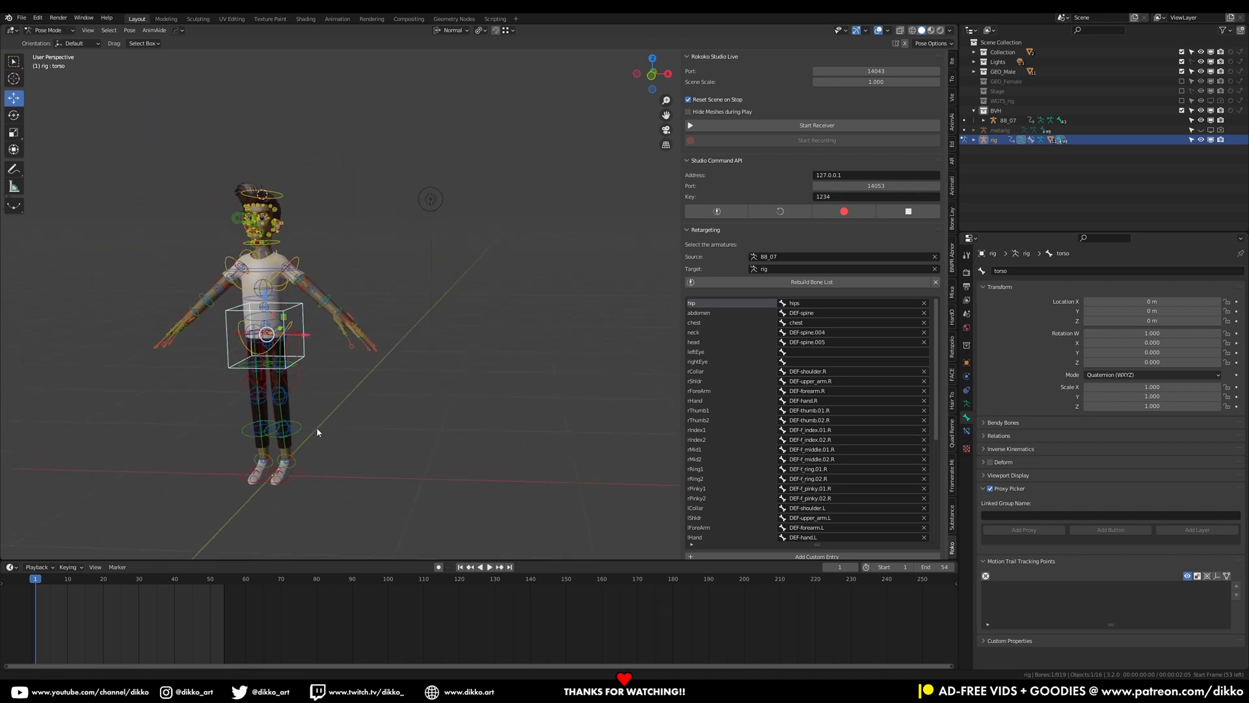
{"action": "scroll", "coordinate": [309, 427], "scroll_direction": "up", "scroll_amount": 3}
{"action": "middle_click_drag", "start_coordinate": [240, 421], "coordinate": [376, 368], "text": "shift"}
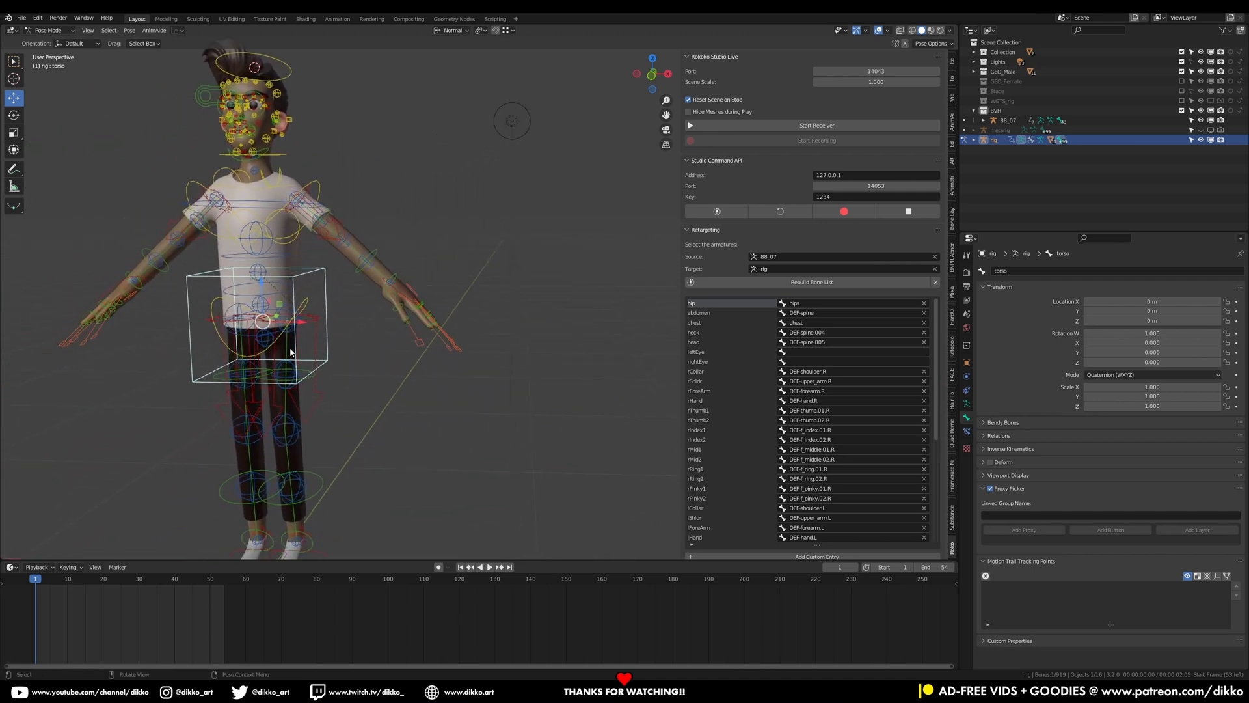
{"action": "scroll", "coordinate": [315, 364], "scroll_direction": "down", "scroll_amount": 4}
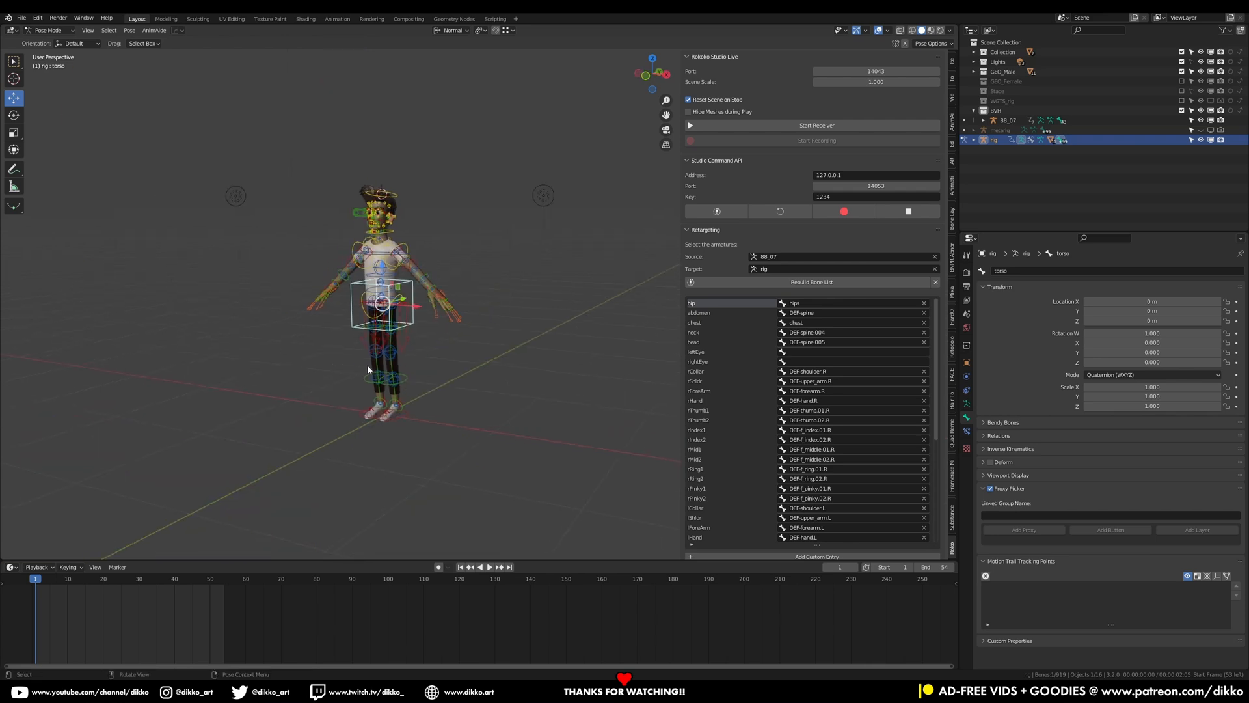
{"action": "scroll", "coordinate": [367, 364], "scroll_direction": "up", "scroll_amount": 3}
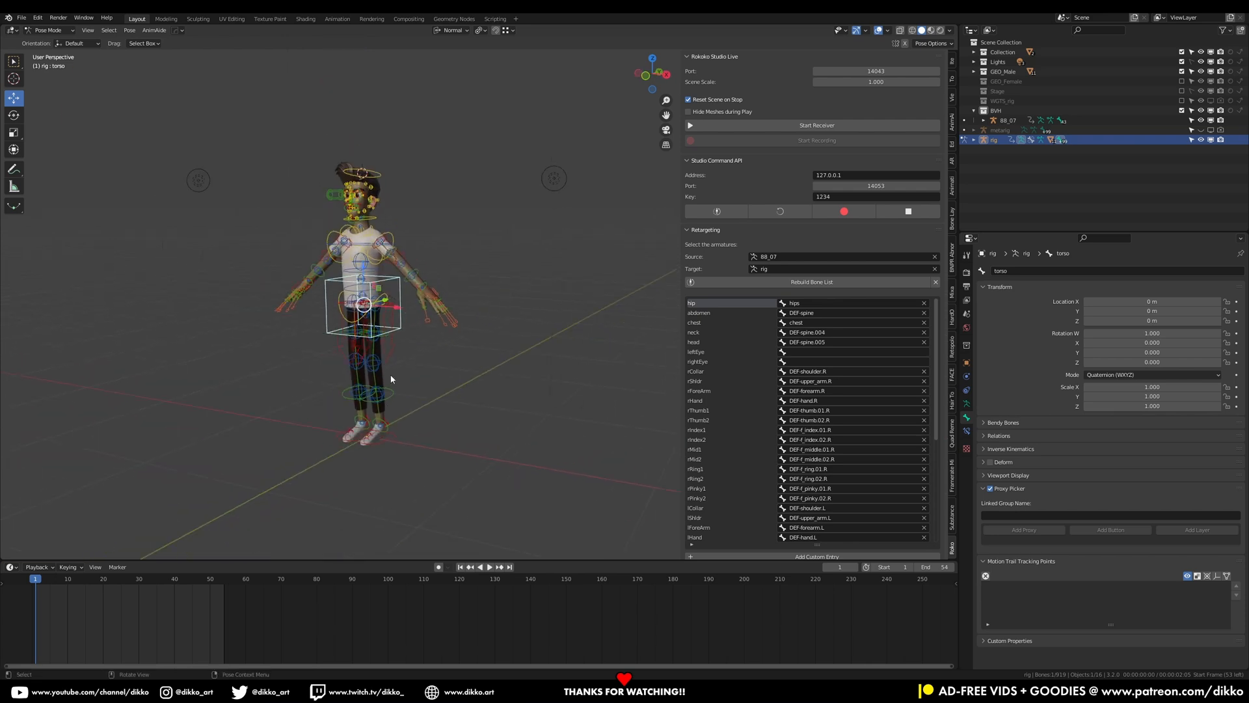
{"action": "left_click", "coordinate": [385, 435]}
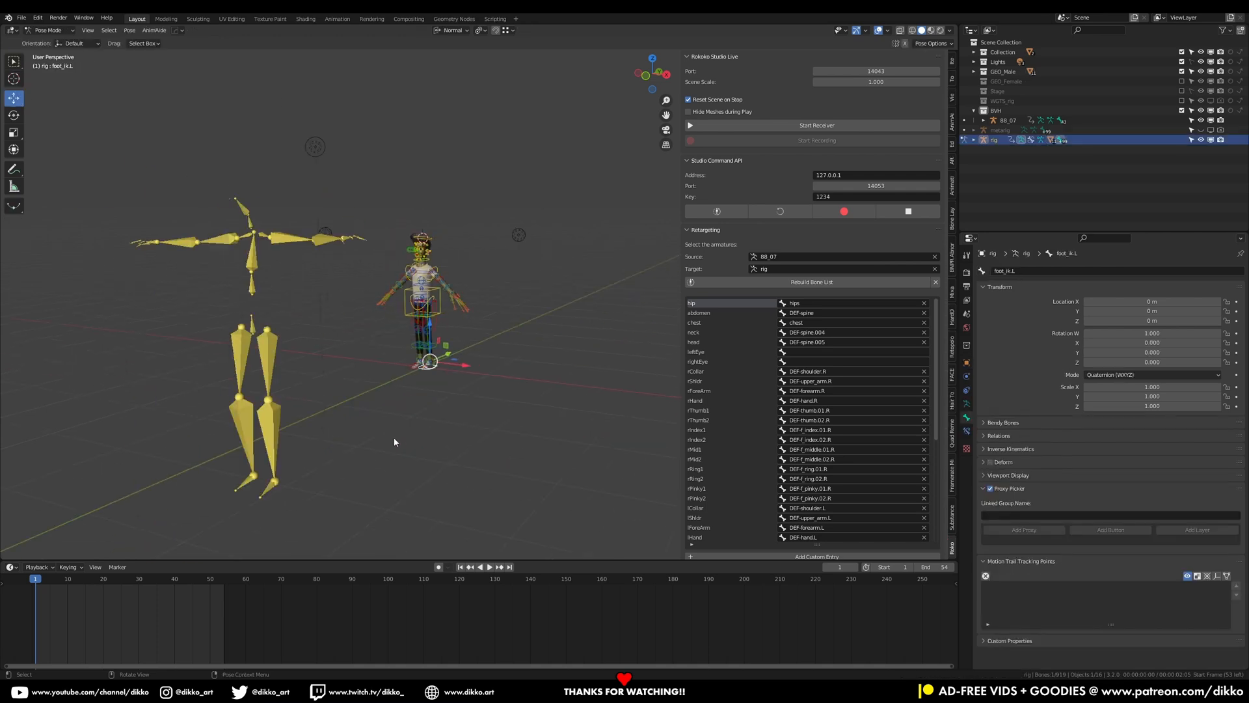
{"action": "scroll", "coordinate": [384, 435], "scroll_direction": "up", "scroll_amount": 3}
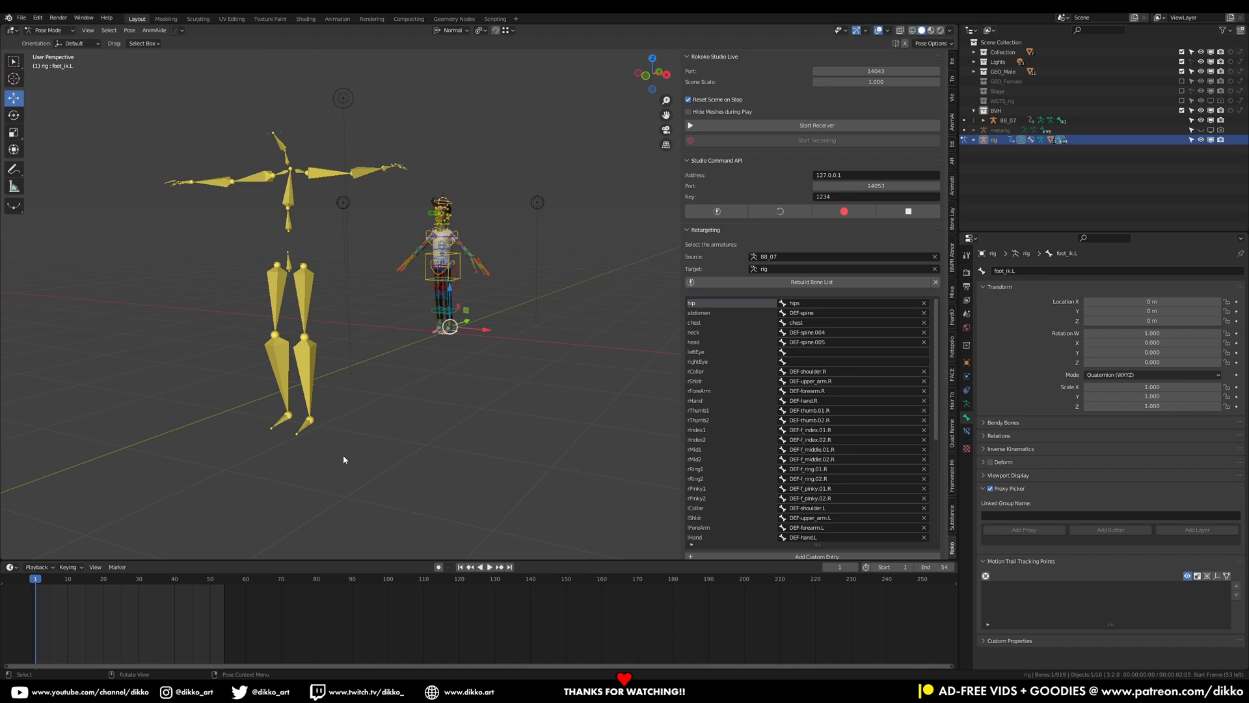
{"action": "scroll", "coordinate": [442, 379], "scroll_direction": "down", "scroll_amount": 2}
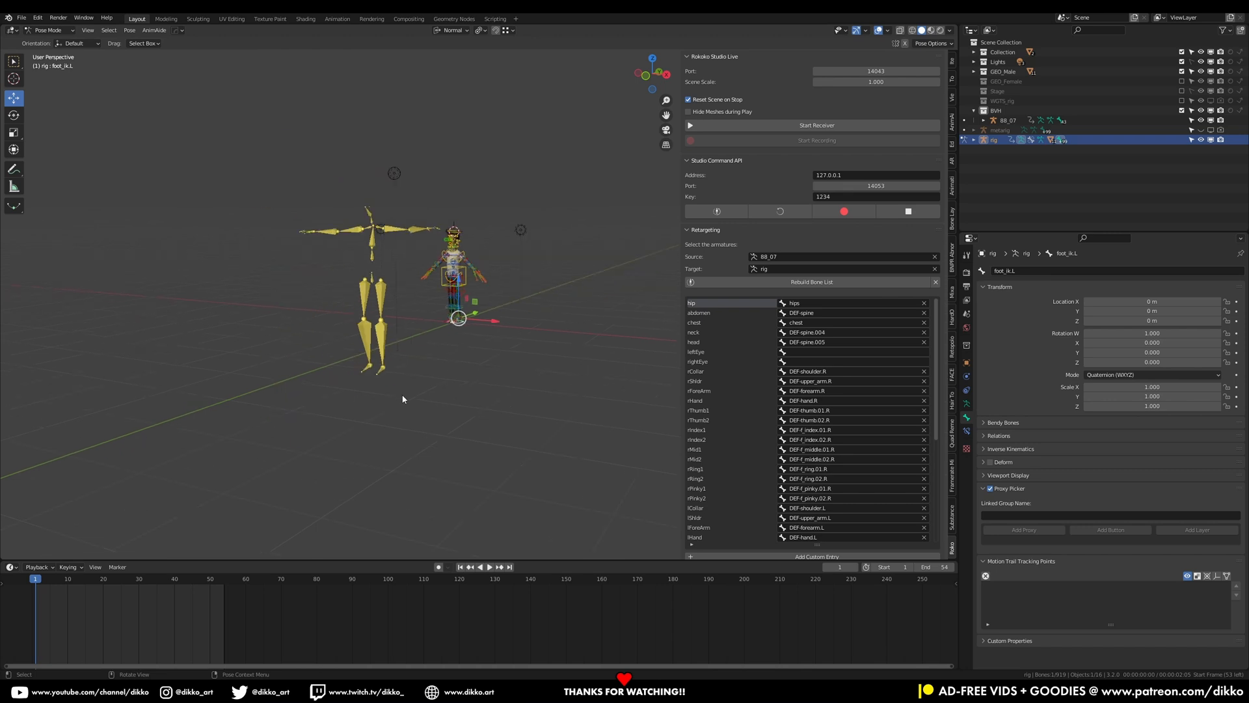
{"action": "scroll", "coordinate": [498, 322], "scroll_direction": "up", "scroll_amount": 3}
{"action": "left_click", "coordinate": [459, 255]}
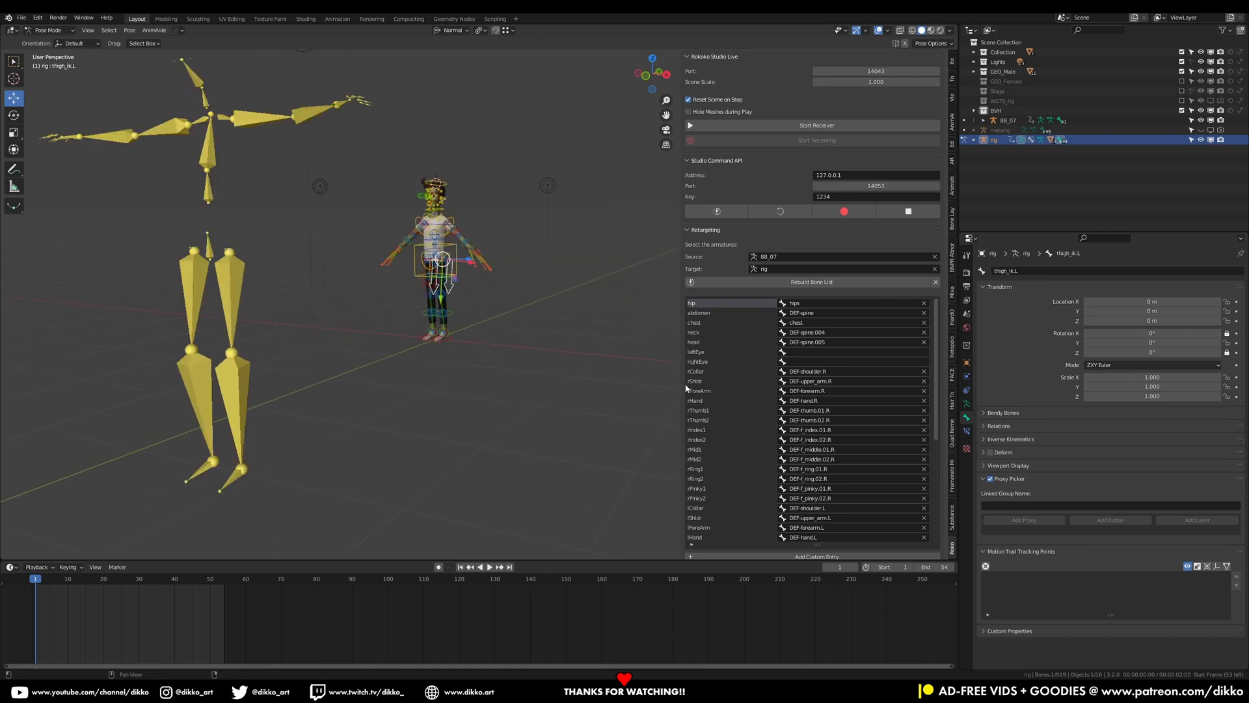
Toggle the rig out to Object Mode and back into Pose Mode
{"action": "left_click", "coordinate": [47, 30]}
{"action": "left_click", "coordinate": [52, 41]}
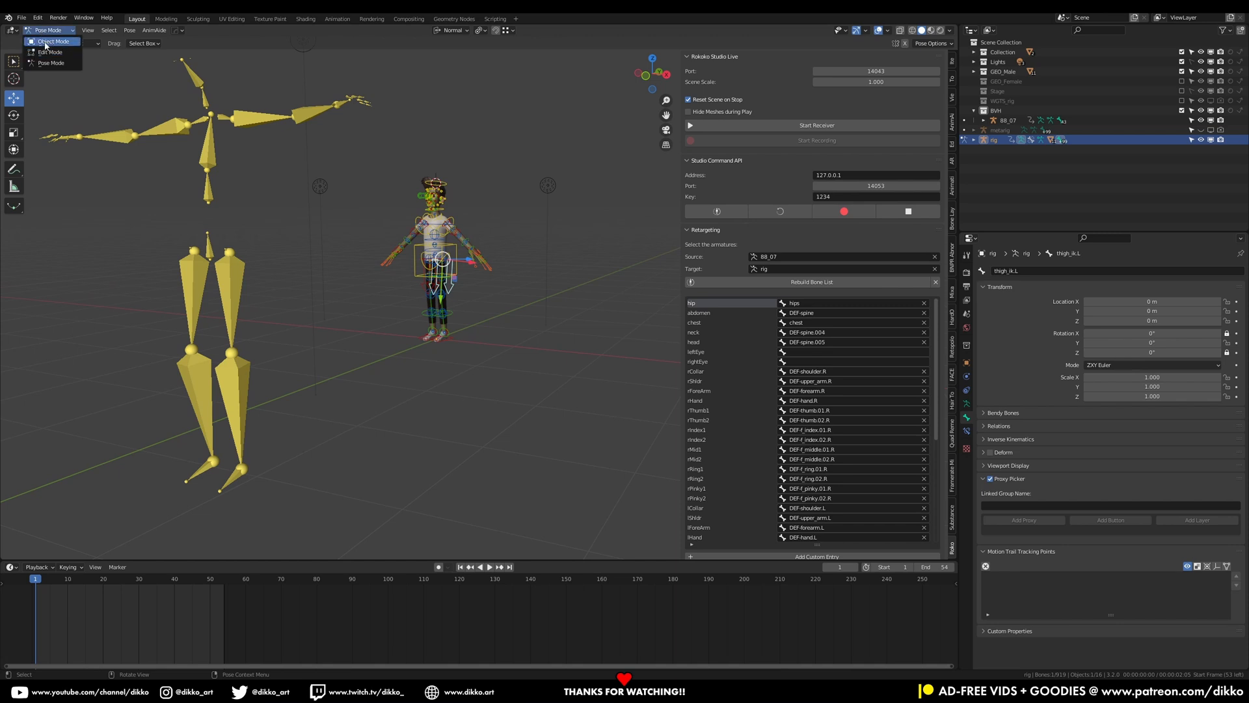
{"action": "left_click", "coordinate": [451, 255]}
{"action": "left_click", "coordinate": [454, 256]}
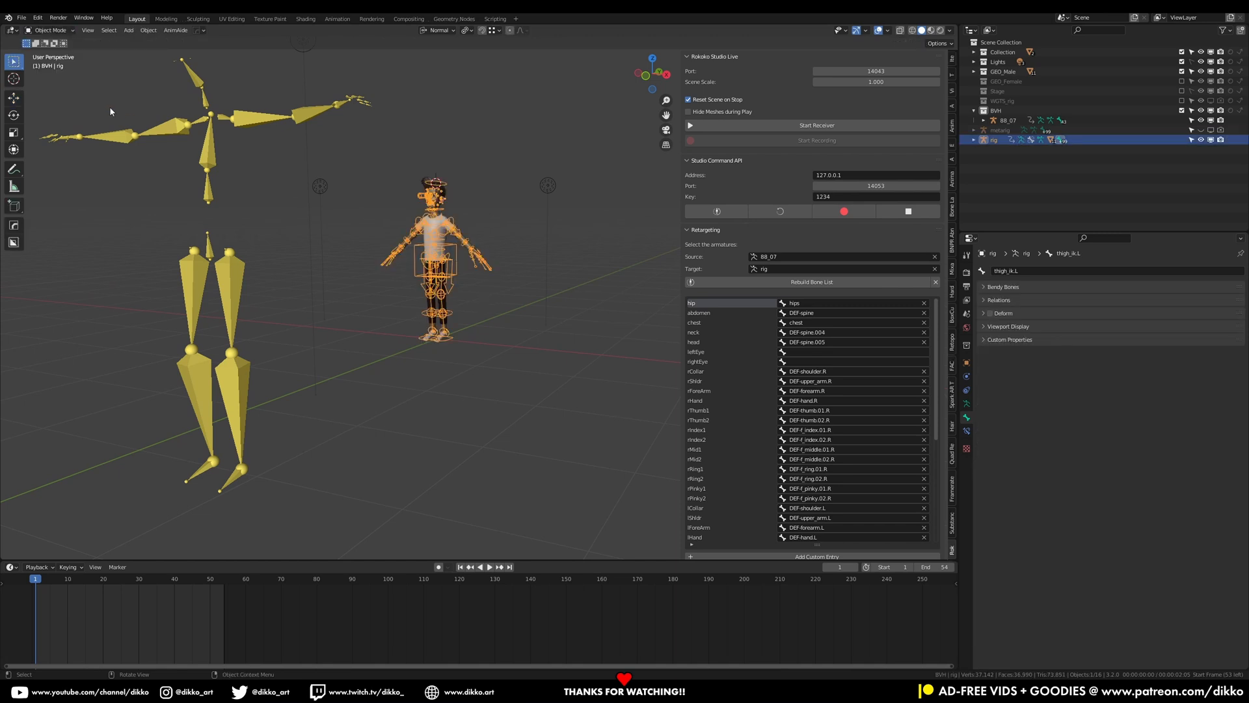
{"action": "left_click", "coordinate": [47, 30]}
{"action": "left_click", "coordinate": [46, 63]}
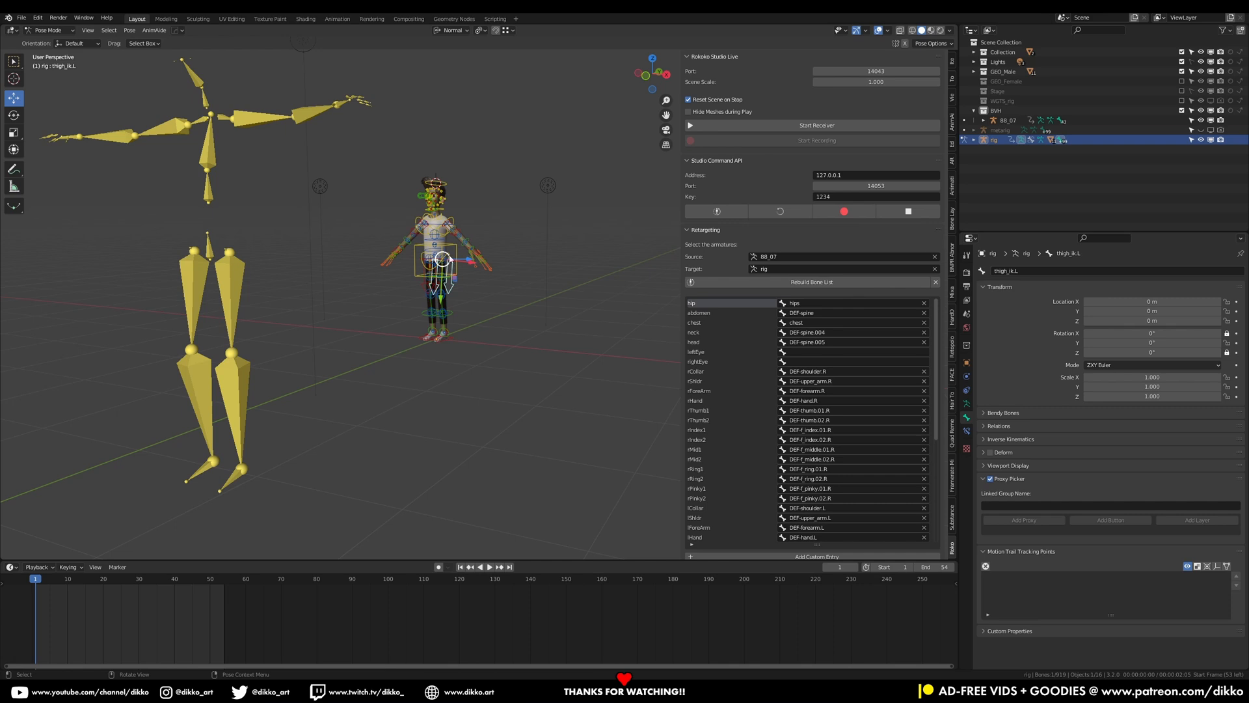
Select the torso control and expand the Rig Main Properties in the Item sidebar
{"action": "left_click", "coordinate": [453, 251]}
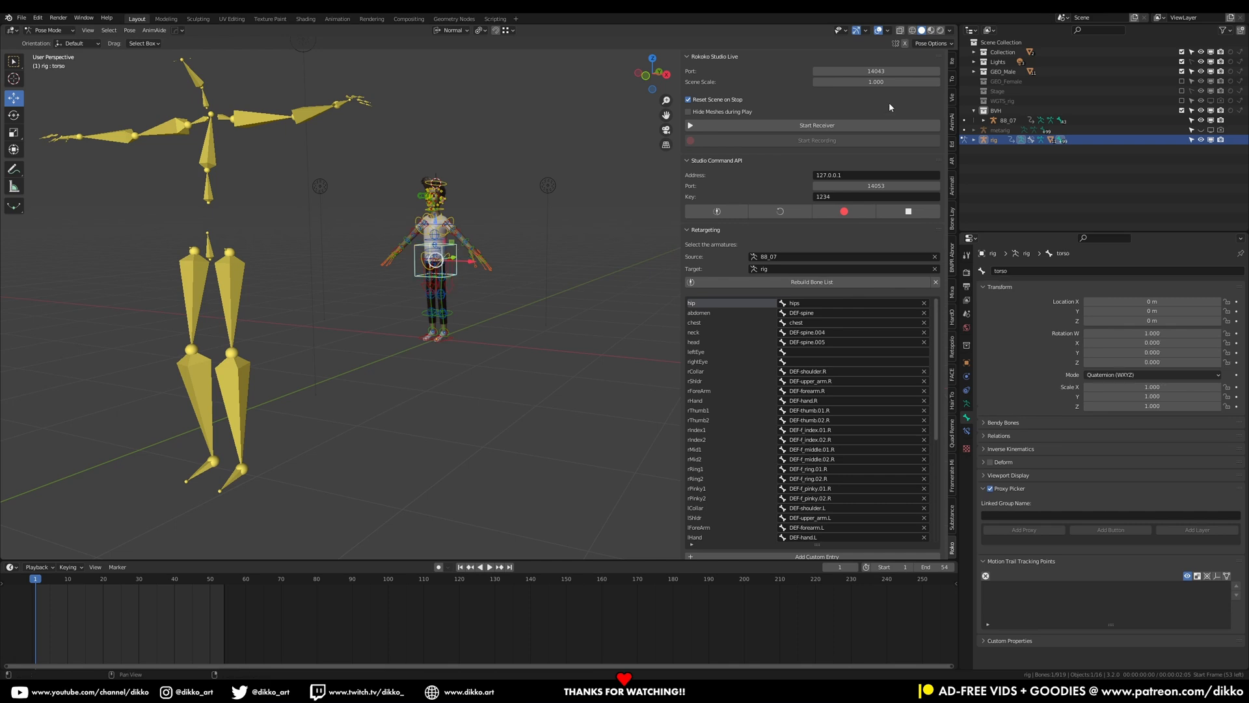
{"action": "left_click", "coordinate": [953, 60]}
{"action": "left_click", "coordinate": [781, 398]}
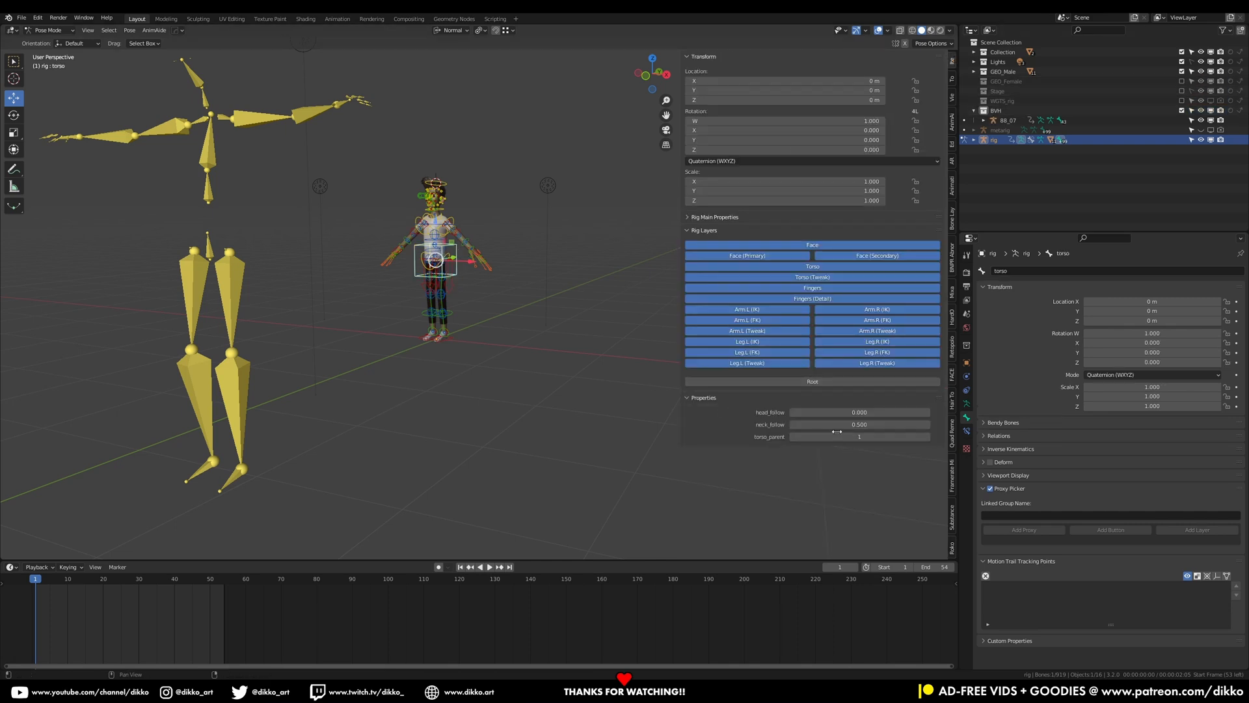
{"action": "left_click", "coordinate": [715, 217]}
{"action": "left_click", "coordinate": [694, 271]}
{"action": "left_click", "coordinate": [694, 272]}
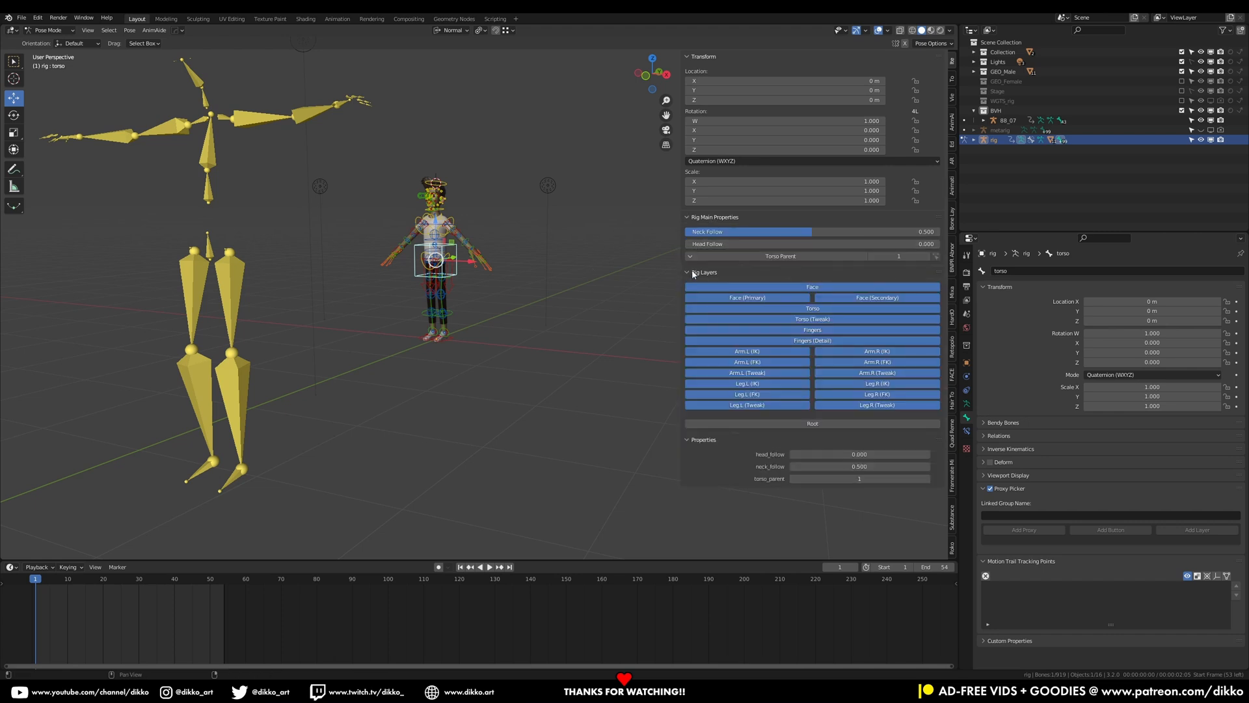
Select the left foot IK control and set its IK-FK (foot.L) slider to 1.000
{"action": "scroll", "coordinate": [413, 380], "scroll_direction": "up", "scroll_amount": 2}
{"action": "scroll", "coordinate": [422, 379], "scroll_direction": "up", "scroll_amount": 1}
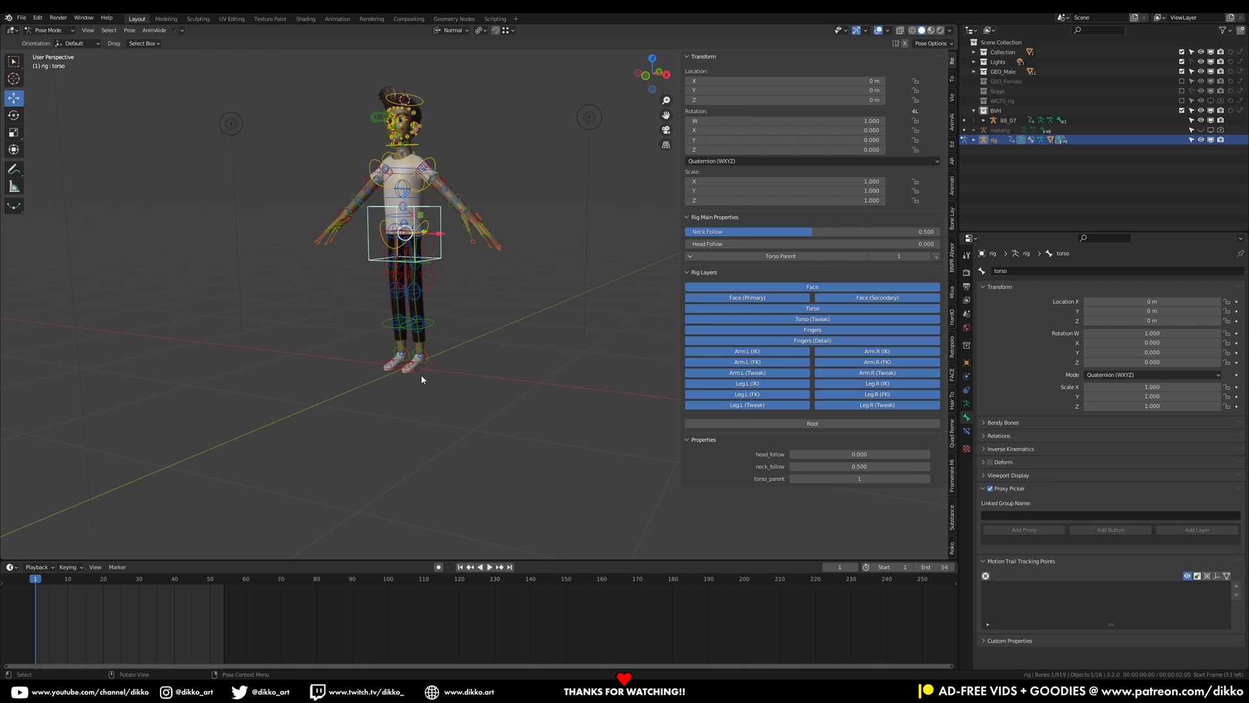
{"action": "left_click", "coordinate": [426, 373]}
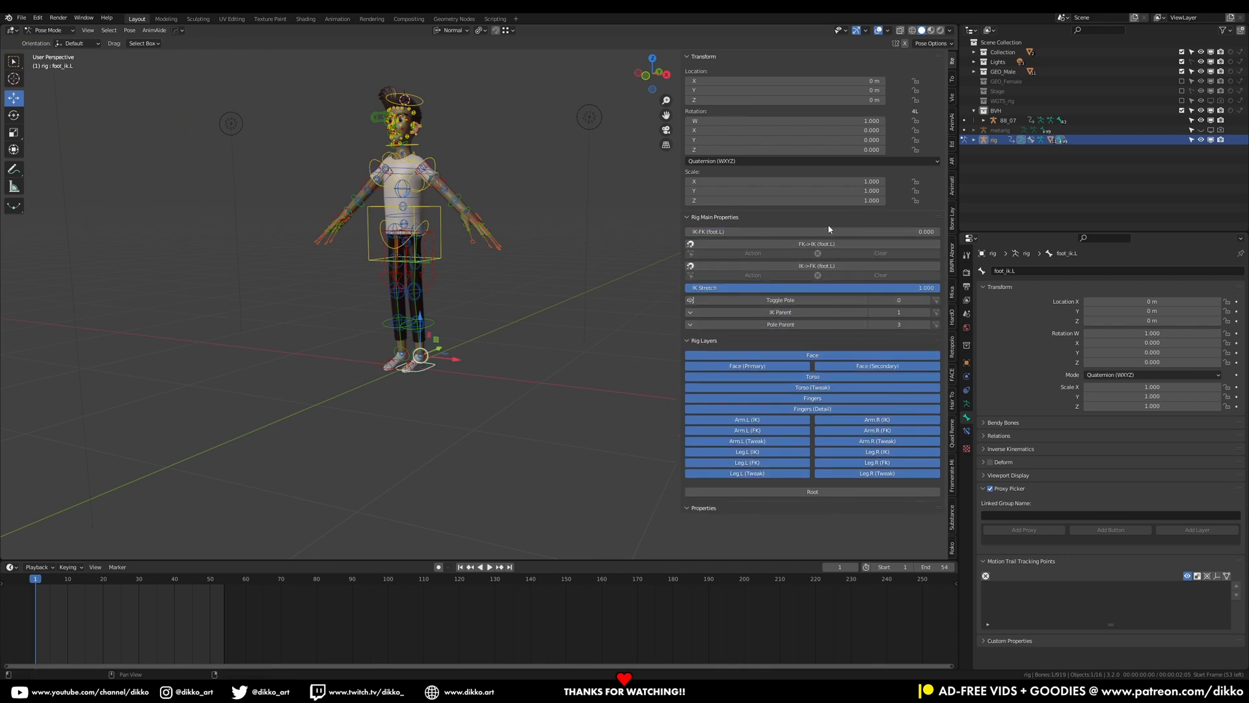
{"action": "left_click_drag", "start_coordinate": [734, 229], "coordinate": [911, 231]}
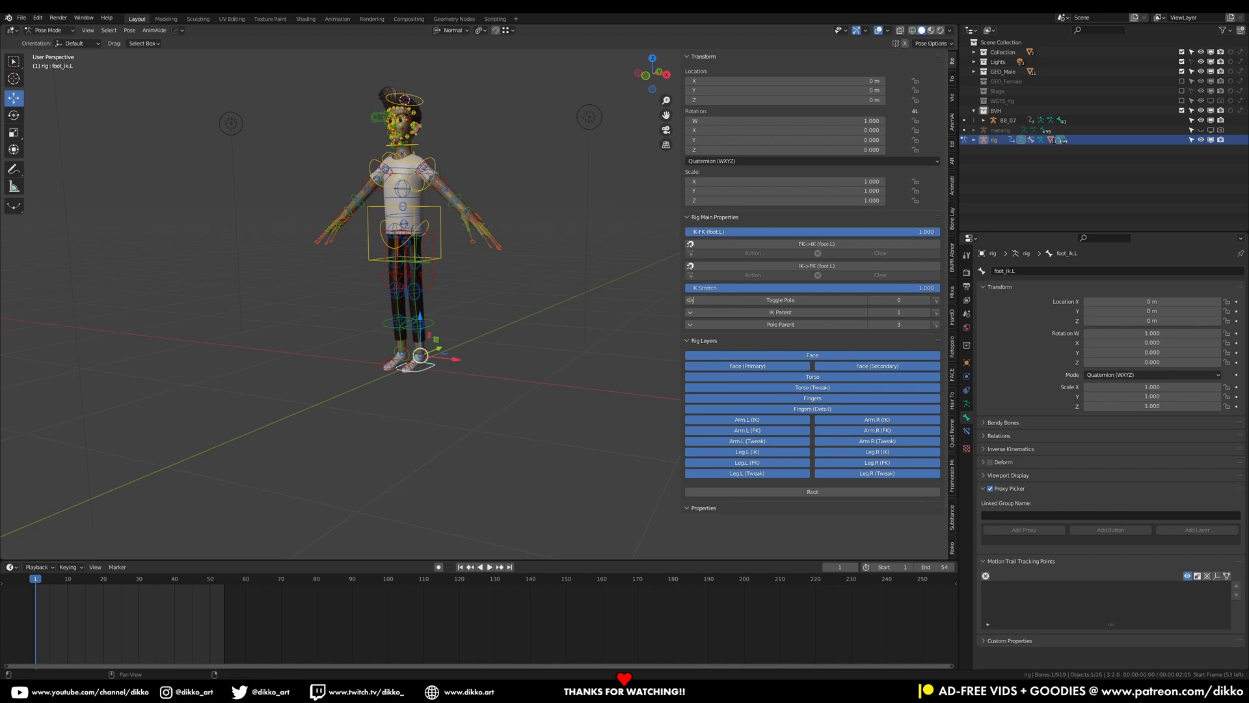
Select the right foot IK control and set its IK-FK (foot.R) slider to 1.000
{"action": "left_click", "coordinate": [383, 369]}
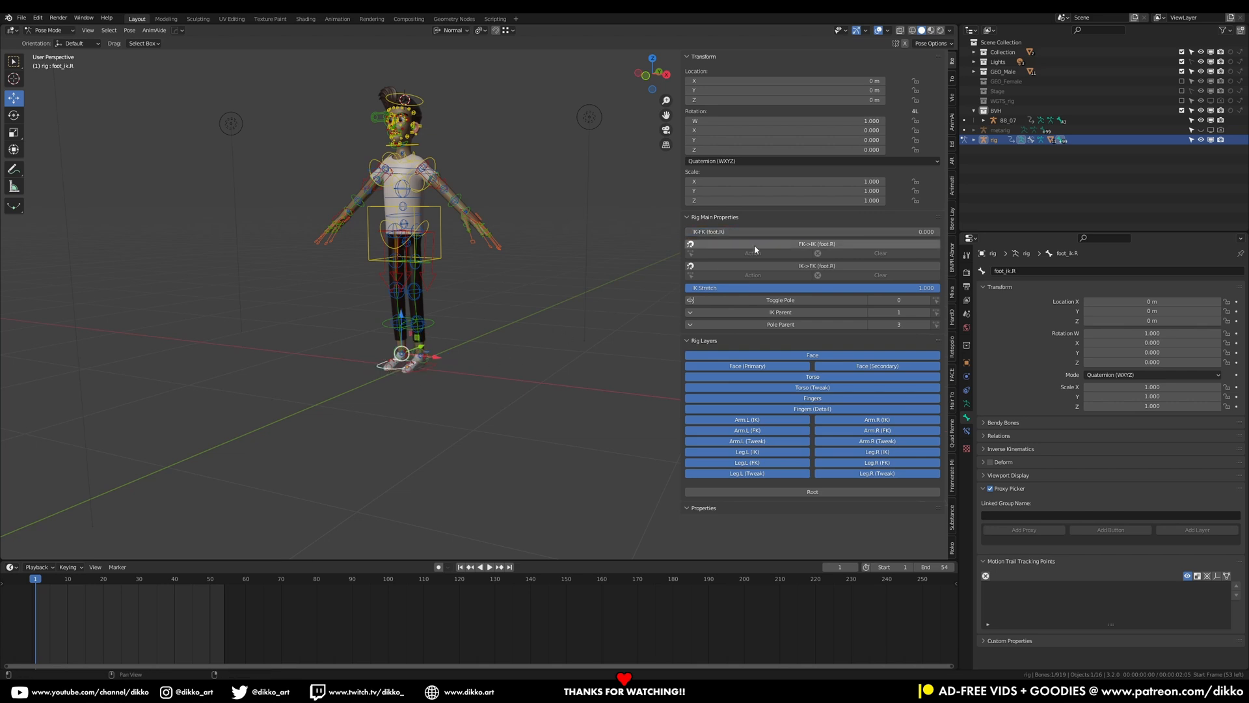
{"action": "left_click_drag", "start_coordinate": [755, 232], "coordinate": [937, 232]}
Select the right hand IK control and set its IK-FK (hand.R) slider to 1.000
{"action": "middle_click_drag", "start_coordinate": [493, 230], "coordinate": [441, 210]}
{"action": "left_click", "coordinate": [471, 179]}
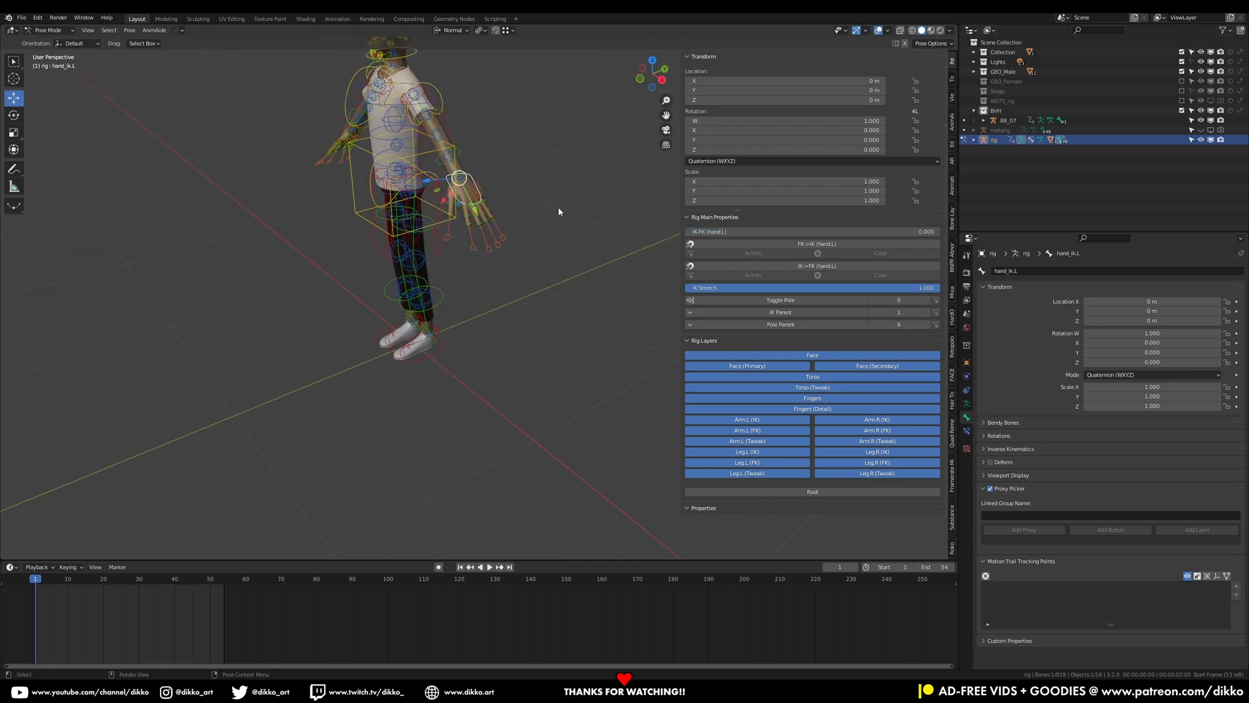
{"action": "middle_click_drag", "start_coordinate": [244, 136], "coordinate": [229, 169]}
{"action": "left_click", "coordinate": [221, 188]}
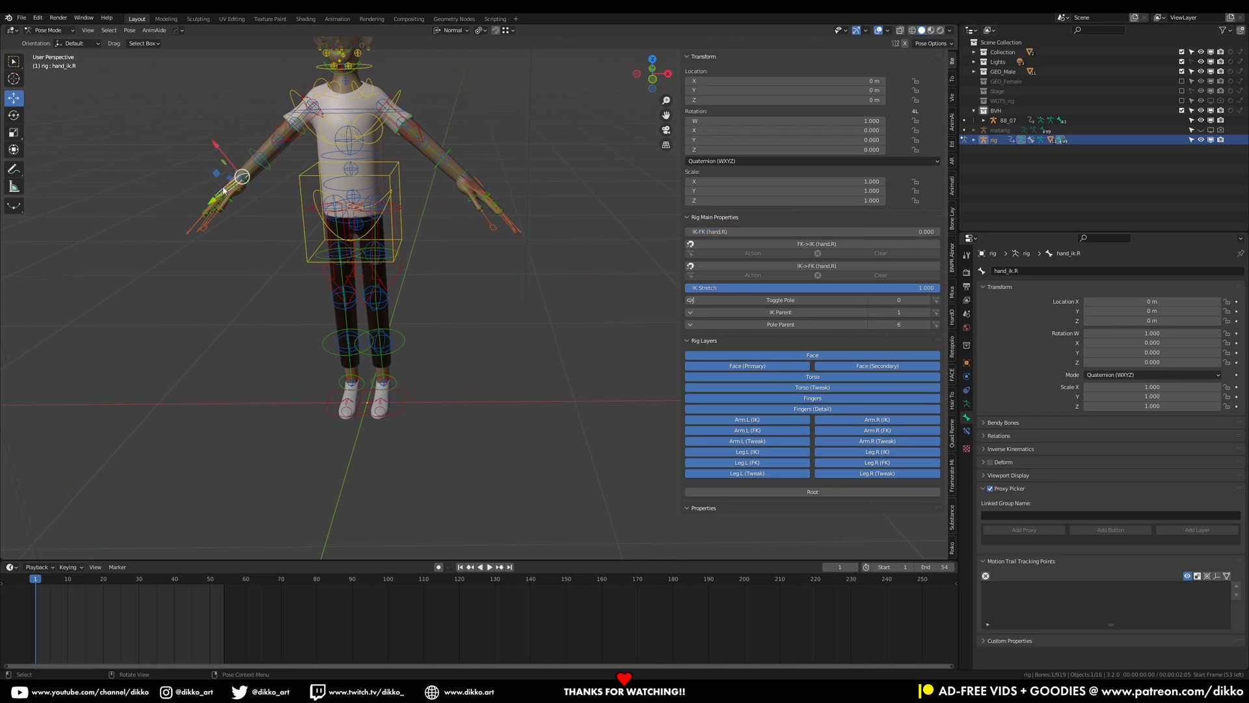
{"action": "scroll", "coordinate": [407, 385], "scroll_direction": "up", "scroll_amount": 4}
{"action": "middle_click_drag", "start_coordinate": [320, 402], "coordinate": [280, 385]}
{"action": "scroll", "coordinate": [312, 340], "scroll_direction": "down", "scroll_amount": 2}
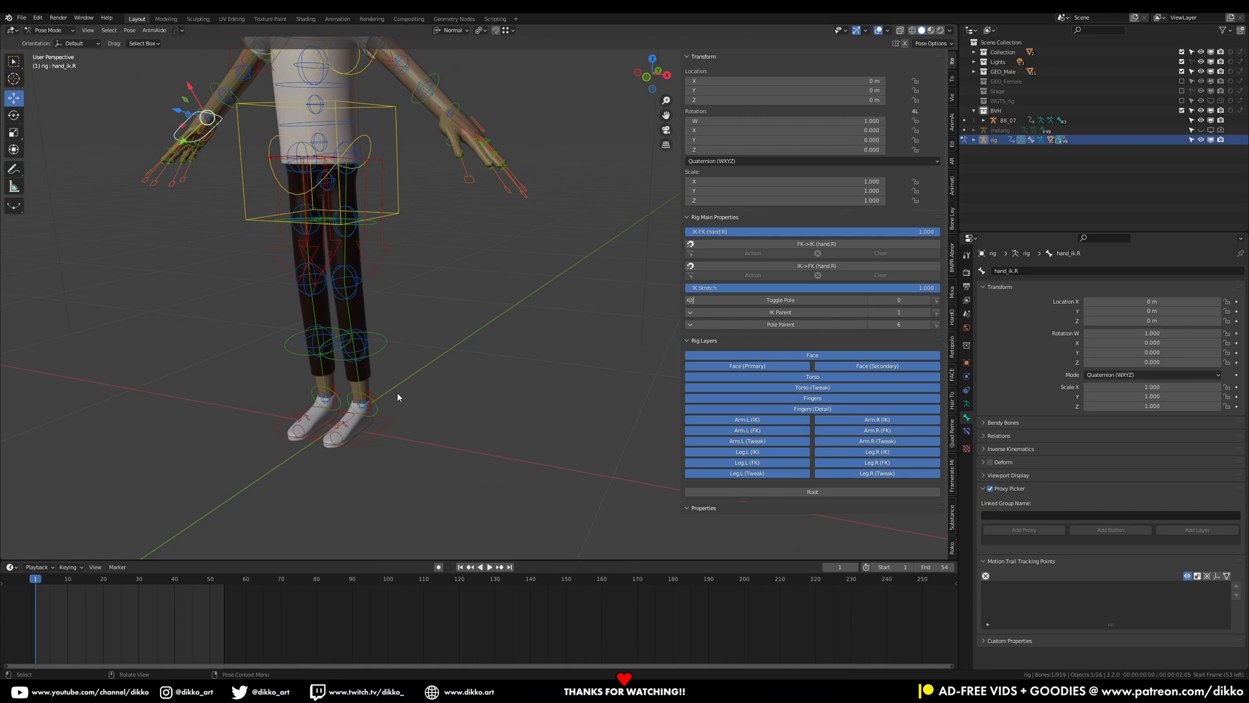
Try moving the left foot IK control
{"action": "middle_click_drag", "start_coordinate": [396, 392], "coordinate": [382, 404]}
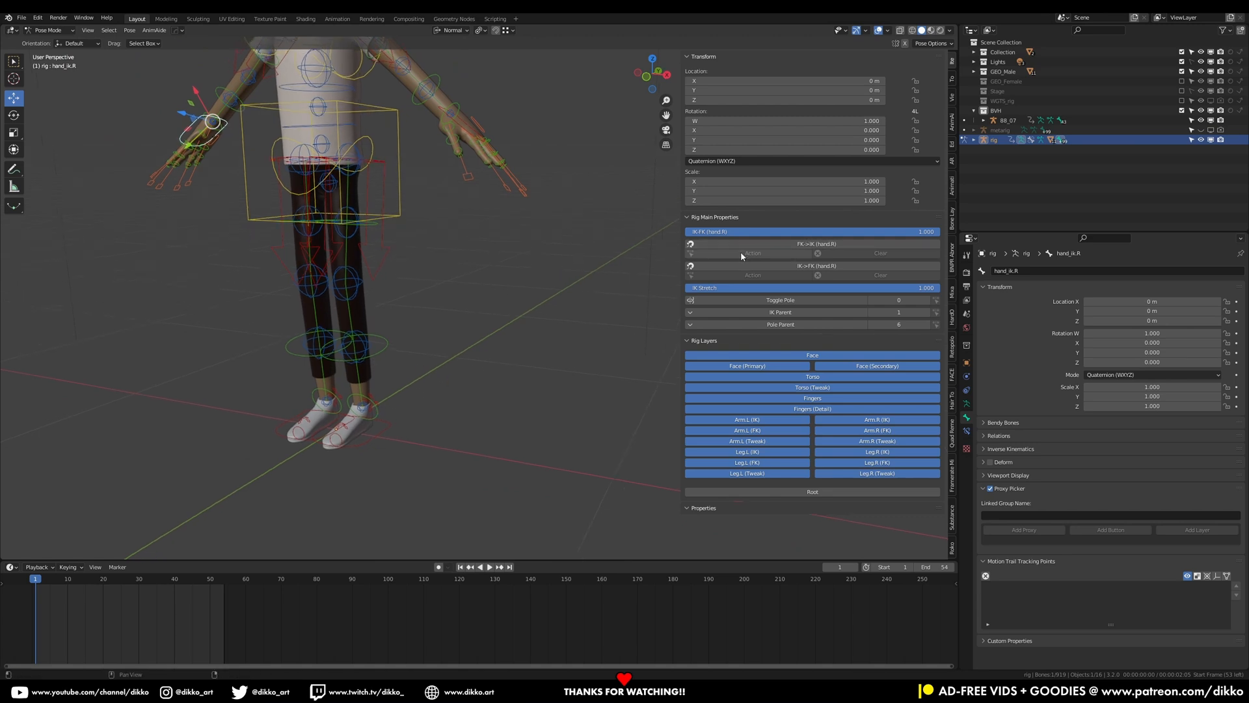
{"action": "left_click", "coordinate": [382, 431]}
{"action": "left_click_drag", "start_coordinate": [368, 365], "coordinate": [390, 328]}
{"action": "right_click", "coordinate": [391, 328]}
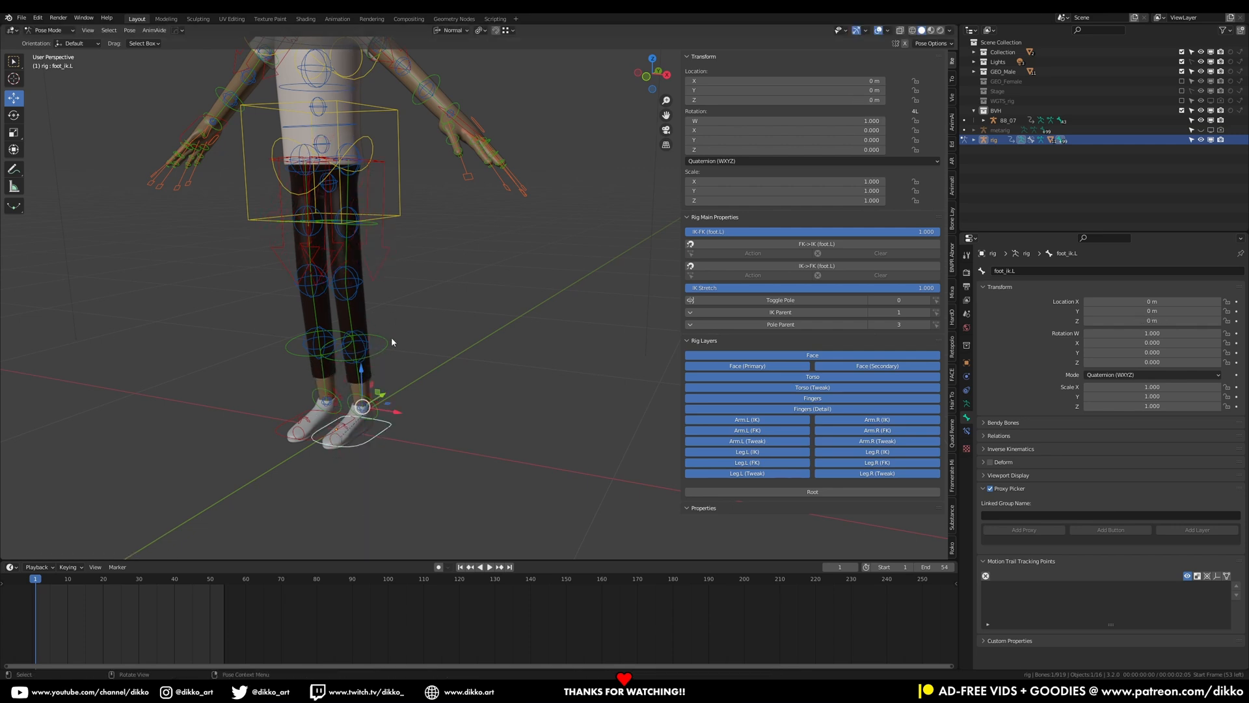
Try rotating the left shin FK control around its X axis
{"action": "left_click", "coordinate": [392, 340]}
{"action": "key", "text": "r"}
{"action": "key", "text": "x"}
{"action": "key", "text": "x"}
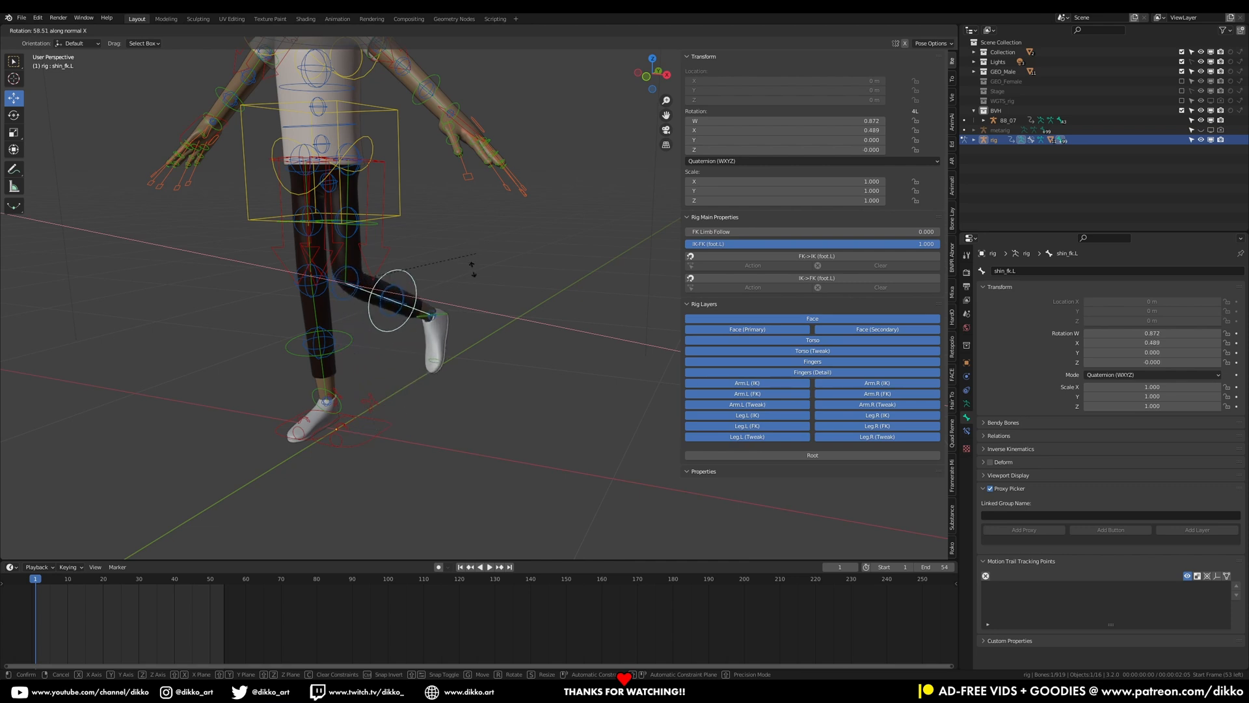
{"action": "right_click", "coordinate": [494, 260]}
Try rotating the left forearm FK control around its X axis
{"action": "middle_click_drag", "start_coordinate": [482, 108], "coordinate": [490, 240]}
{"action": "left_click", "coordinate": [448, 198]}
{"action": "key", "text": "r"}
{"action": "key", "text": "x"}
{"action": "key", "text": "x"}
{"action": "right_click", "coordinate": [512, 306]}
{"action": "middle_click_drag", "start_coordinate": [511, 306], "coordinate": [343, 311]}
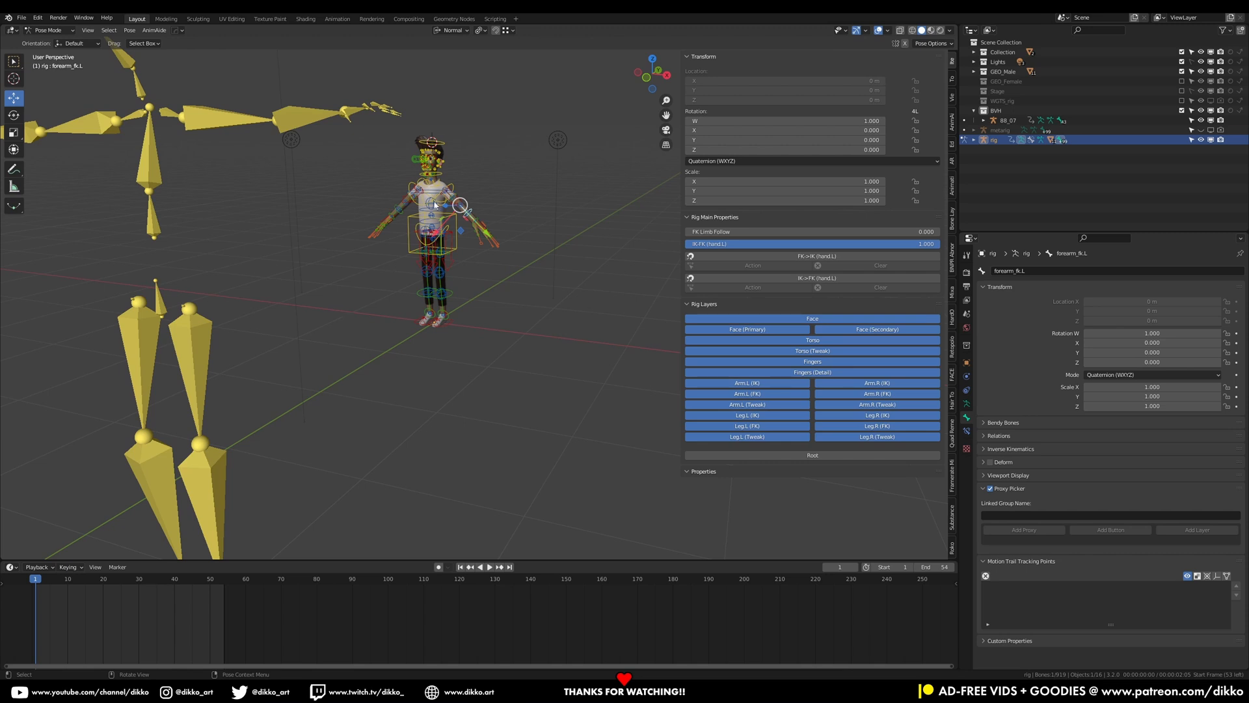
Hide the IK bone layers for both legs and both arms
{"action": "scroll", "coordinate": [452, 244], "scroll_direction": "up", "scroll_amount": 3}
{"action": "middle_click_drag", "start_coordinate": [452, 245], "coordinate": [454, 370], "text": "shift"}
{"action": "scroll", "coordinate": [454, 370], "scroll_direction": "up", "scroll_amount": 2}
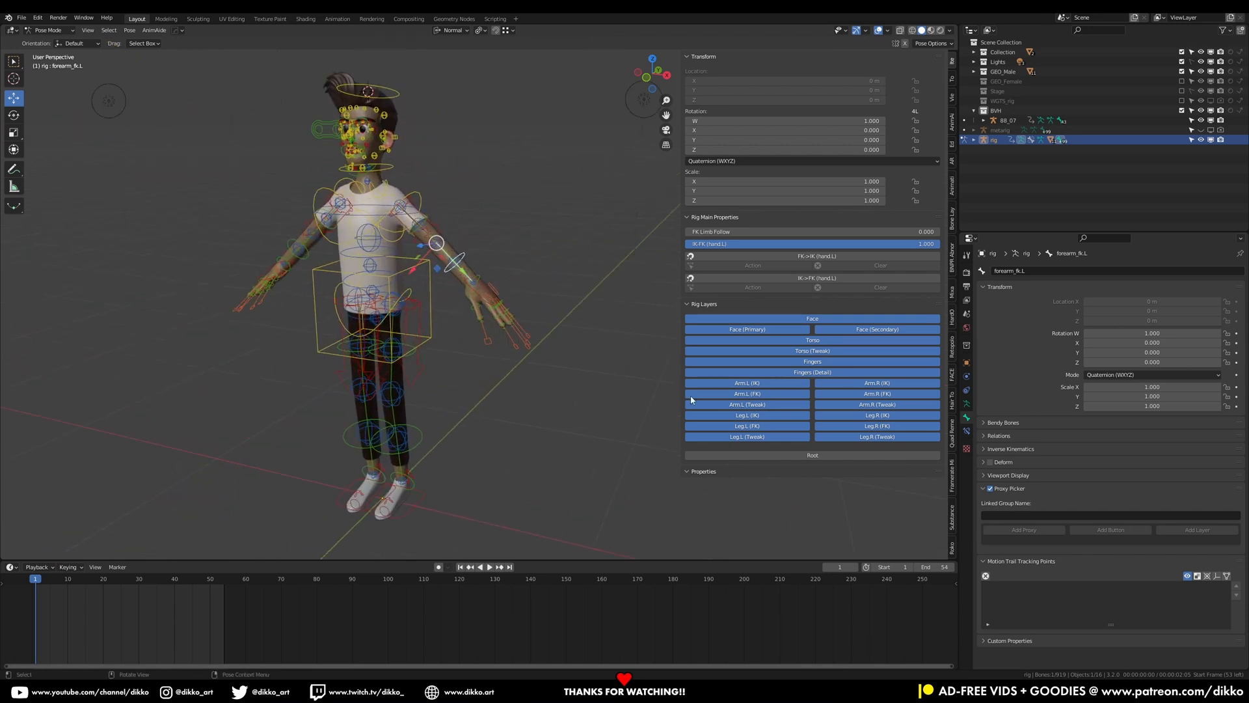
{"action": "left_click", "coordinate": [886, 417]}
{"action": "left_click", "coordinate": [767, 417]}
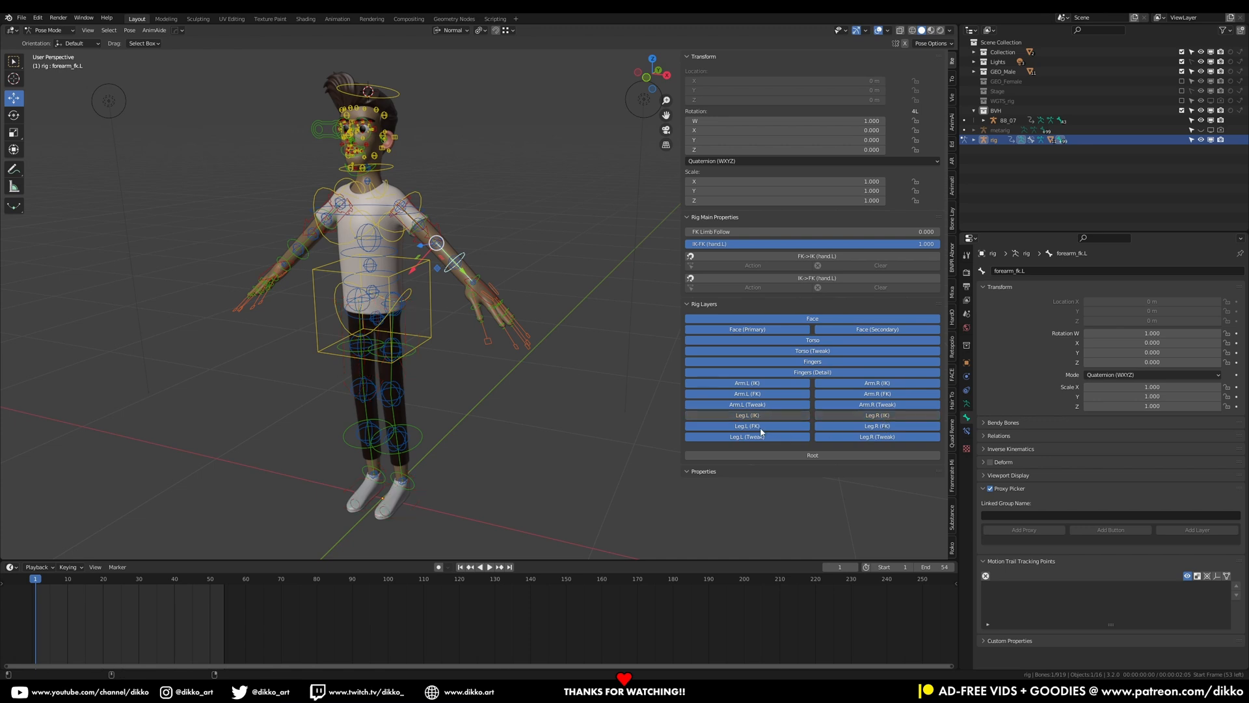
{"action": "left_click", "coordinate": [770, 384]}
{"action": "left_click", "coordinate": [823, 384]}
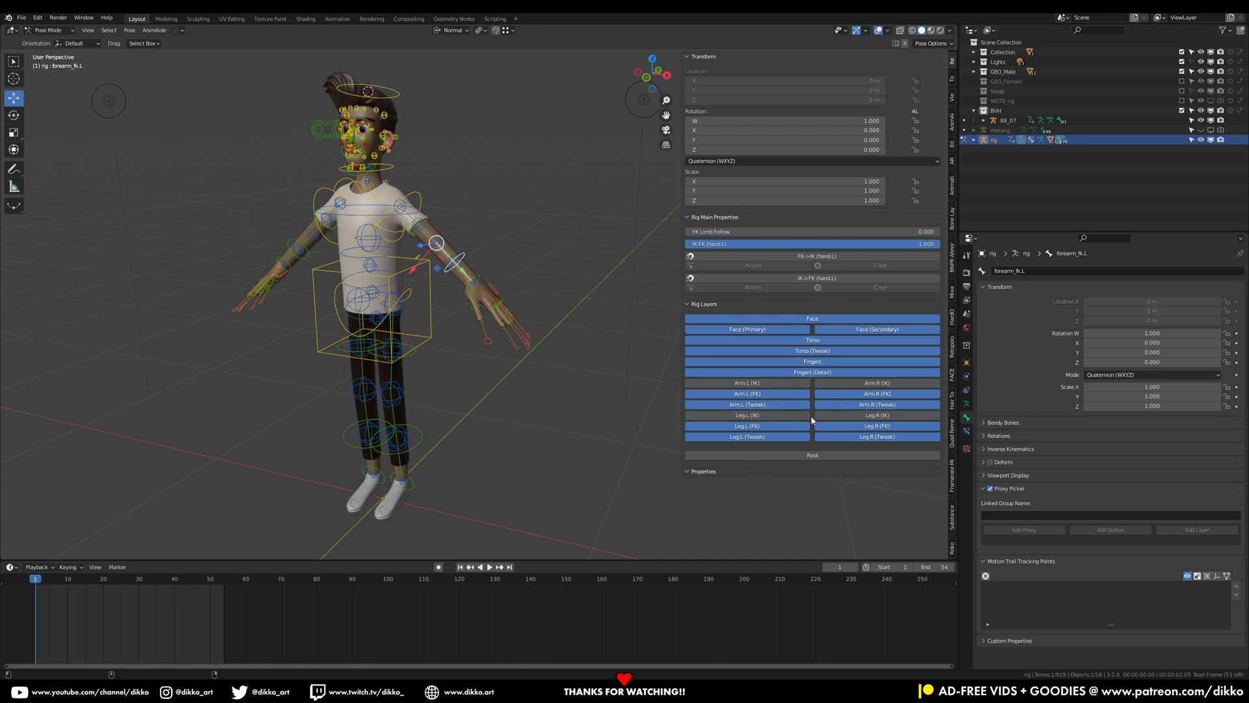
Hide the Torso (Tweak), Face (Secondary) and Face (Primary) bone layers
{"action": "left_click", "coordinate": [829, 352]}
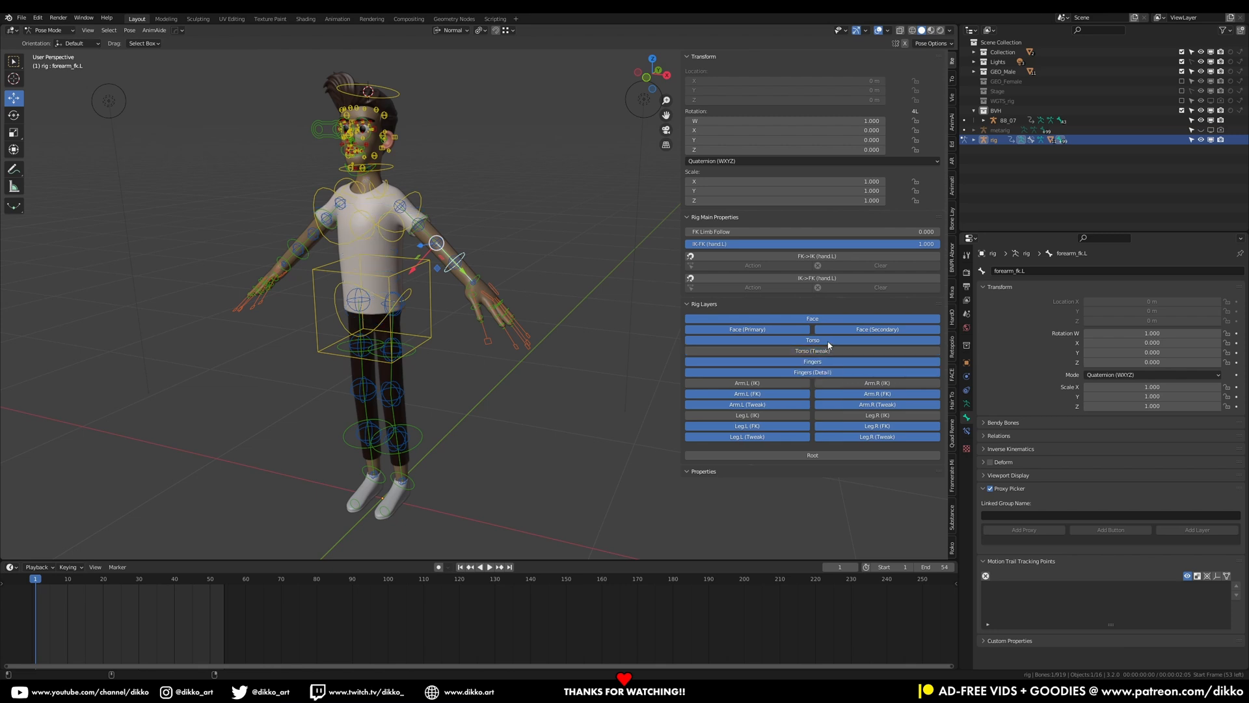
{"action": "left_click", "coordinate": [868, 331]}
{"action": "left_click", "coordinate": [794, 330]}
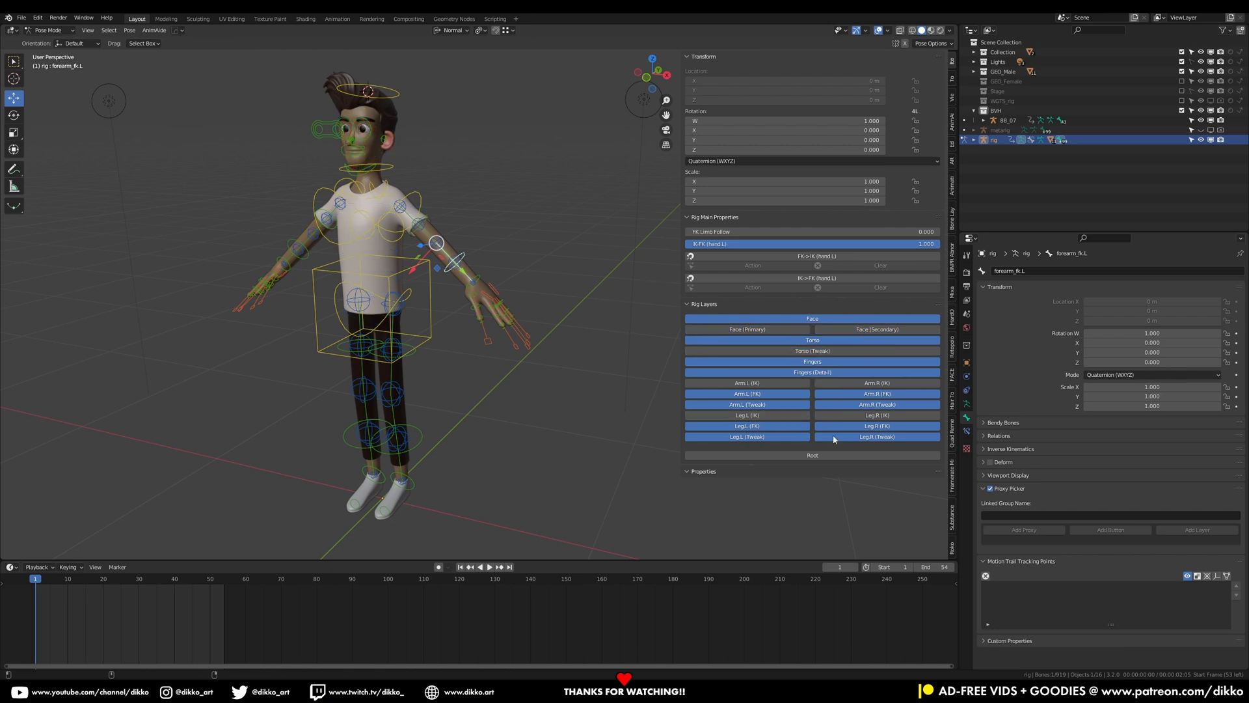
Hide the Tweak bone layers for both legs and arms, plus the Face layer
{"action": "left_click", "coordinate": [877, 438]}
{"action": "left_click", "coordinate": [774, 436]}
{"action": "left_click", "coordinate": [767, 404]}
{"action": "left_click", "coordinate": [869, 406]}
{"action": "middle_click_drag", "start_coordinate": [292, 371], "coordinate": [456, 362]}
{"action": "left_click", "coordinate": [772, 319]}
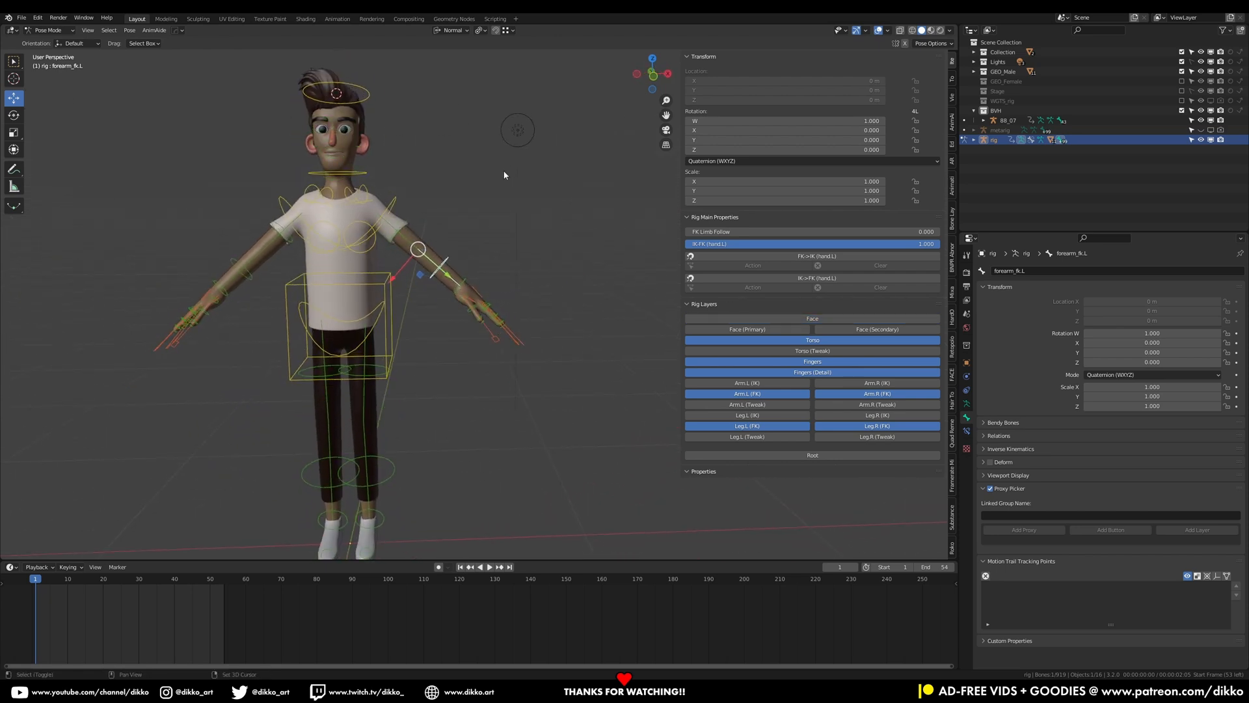
Hide the Fingers, Fingers (Detail) and Root bone layers
{"action": "scroll", "coordinate": [366, 278], "scroll_direction": "down", "scroll_amount": 3}
{"action": "middle_click_drag", "start_coordinate": [385, 371], "coordinate": [334, 363]}
{"action": "scroll", "coordinate": [455, 316], "scroll_direction": "up", "scroll_amount": 2}
{"action": "left_click", "coordinate": [791, 362]}
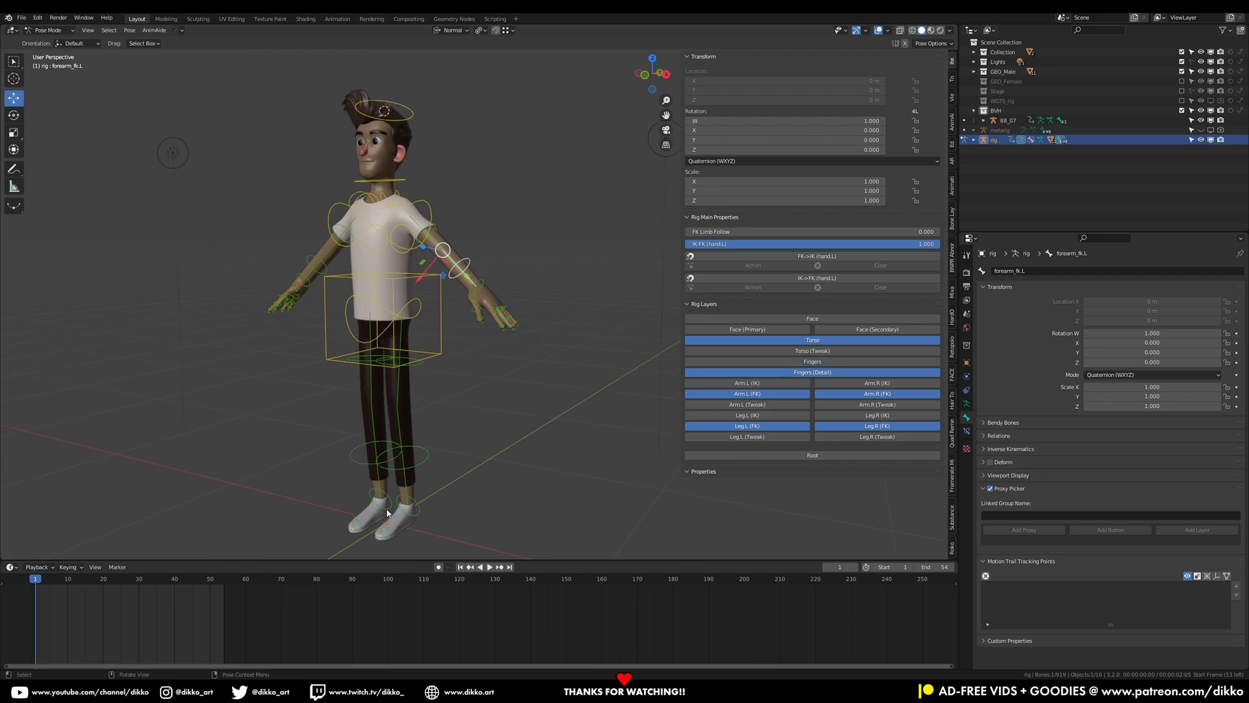
{"action": "left_click", "coordinate": [787, 372]}
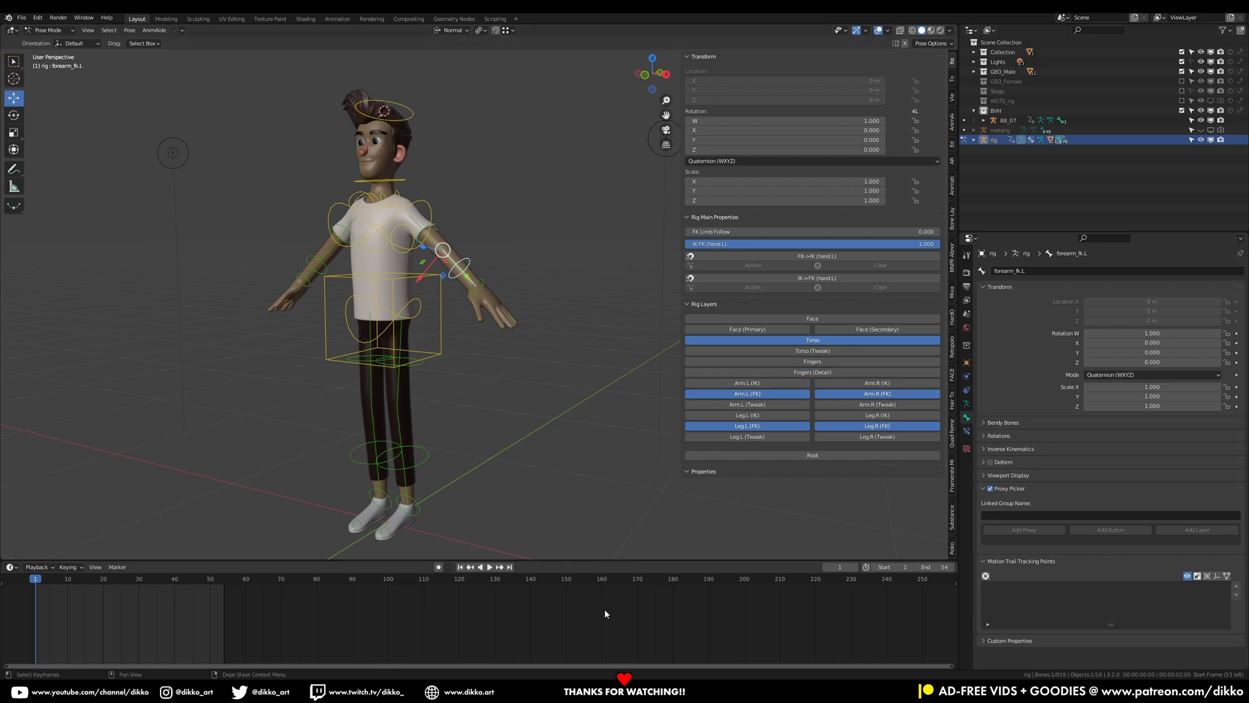
{"action": "left_click", "coordinate": [741, 457]}
{"action": "scroll", "coordinate": [366, 444], "scroll_direction": "down", "scroll_amount": 5}
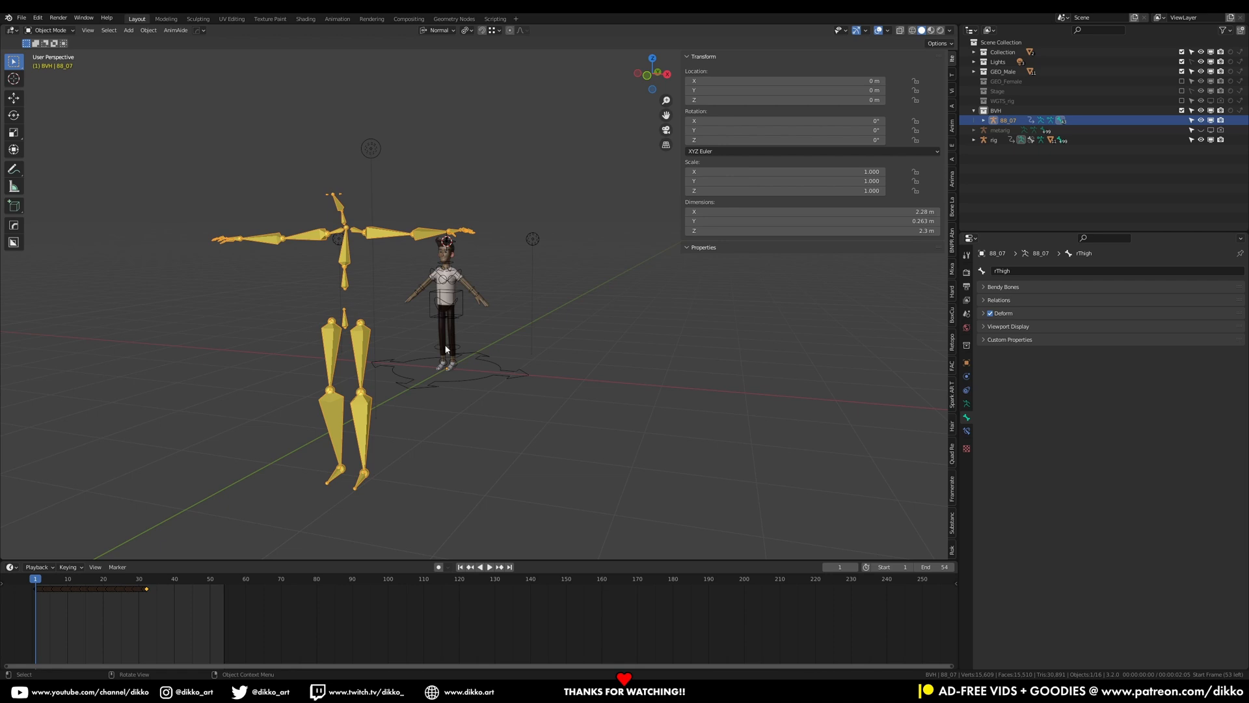
Turn on bone name display for the BVH armature
{"action": "left_click", "coordinate": [966, 404]}
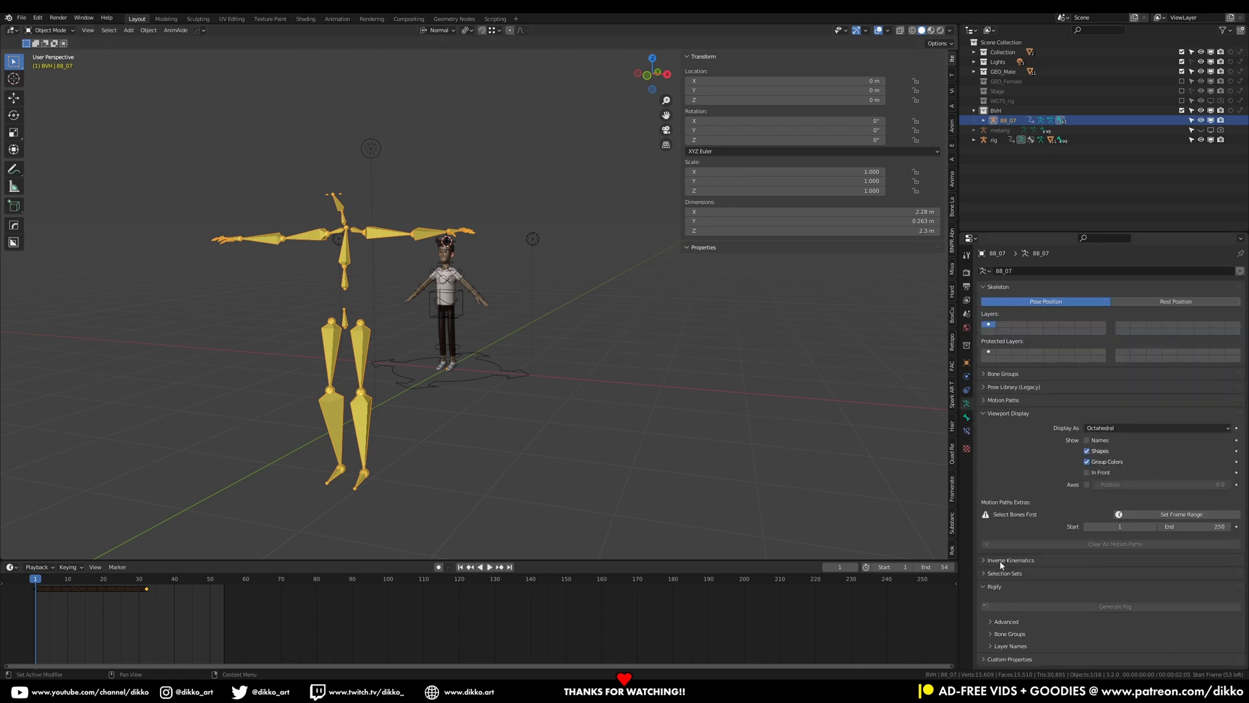
{"action": "left_click", "coordinate": [1086, 439]}
Select the Rigify rig and turn on its bone name display
{"action": "left_click", "coordinate": [463, 311]}
{"action": "key", "text": "ctrl+Tab"}
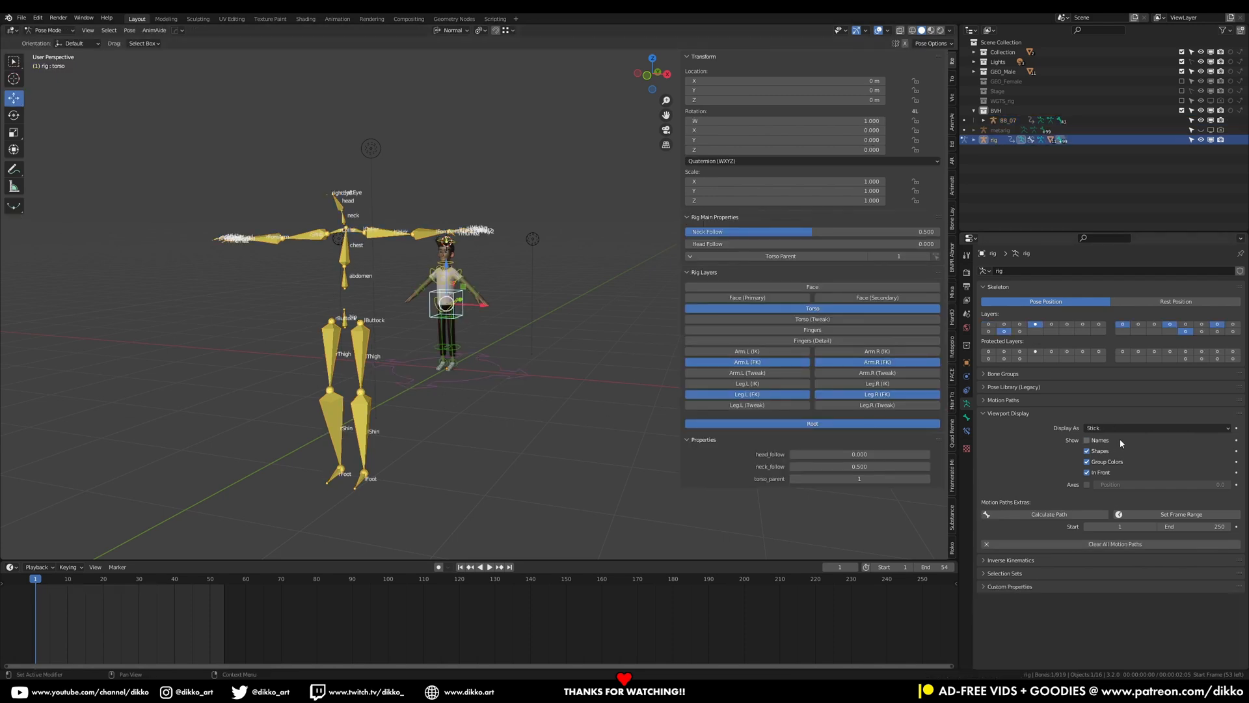
{"action": "left_click", "coordinate": [1097, 441]}
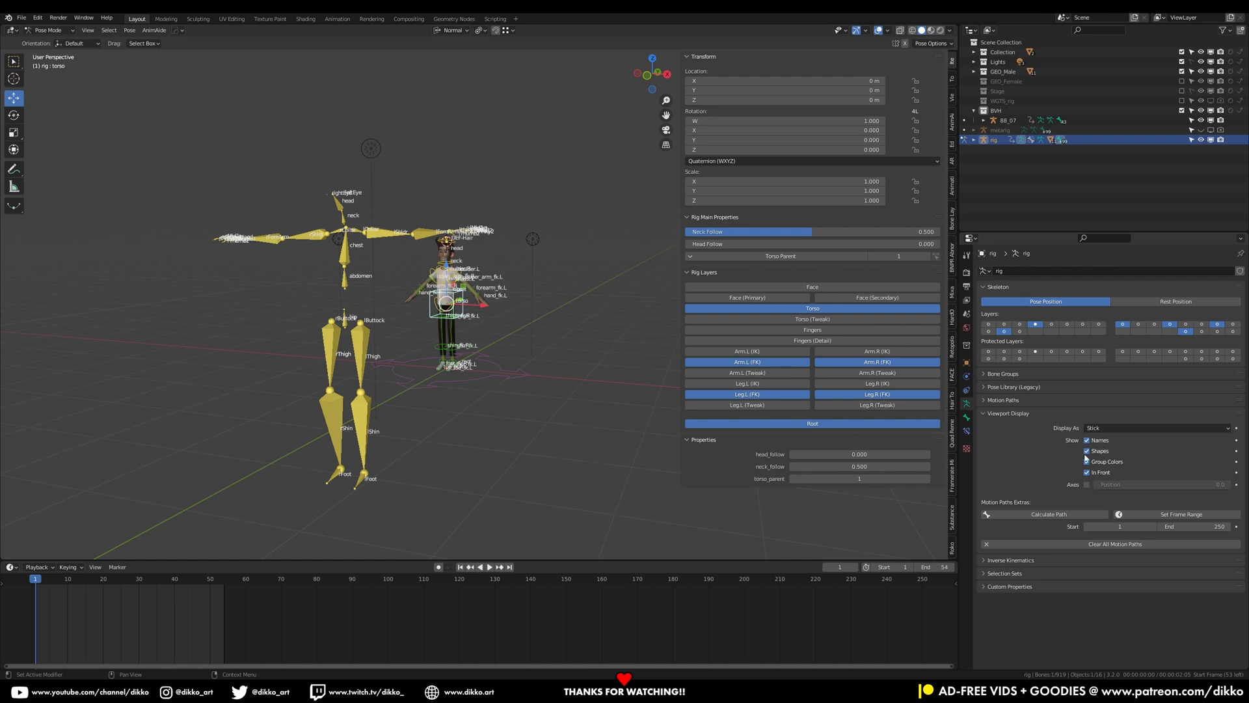
{"action": "key", "text": "ctrl+Tab"}
Set the BVH armature to Rest Position and move it about 2.3 m along X
{"action": "left_click", "coordinate": [331, 344]}
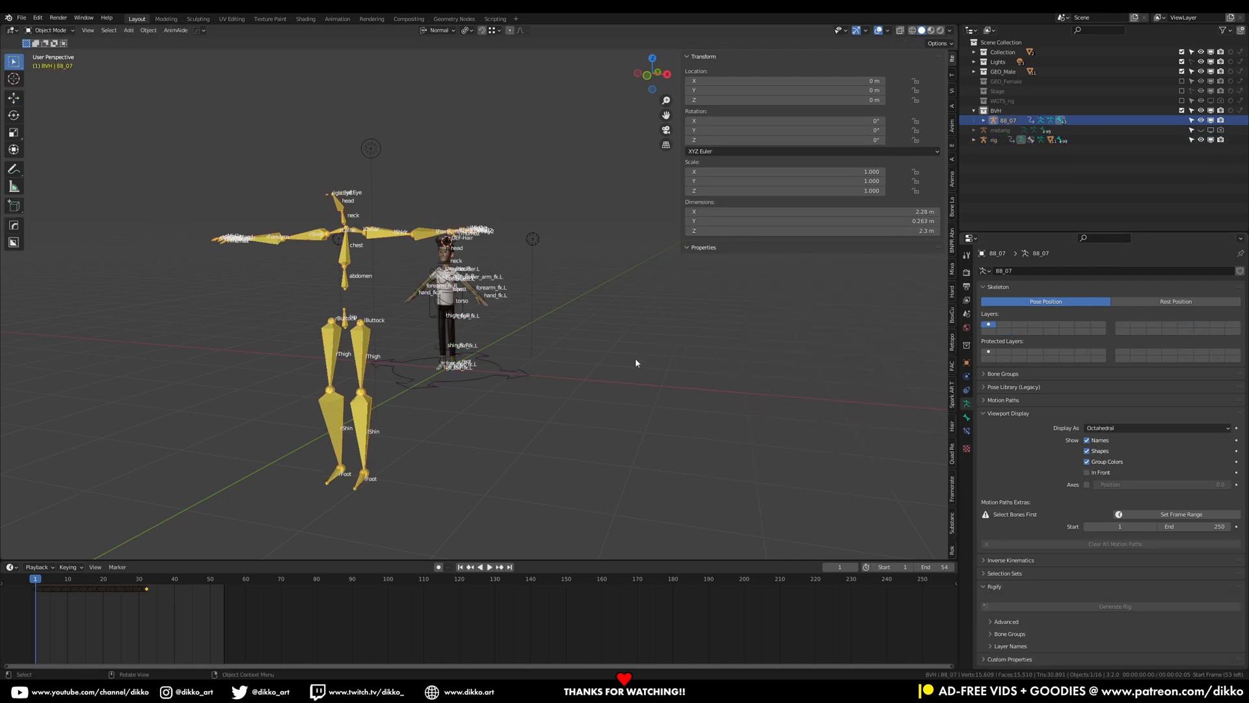
{"action": "left_click", "coordinate": [1166, 303]}
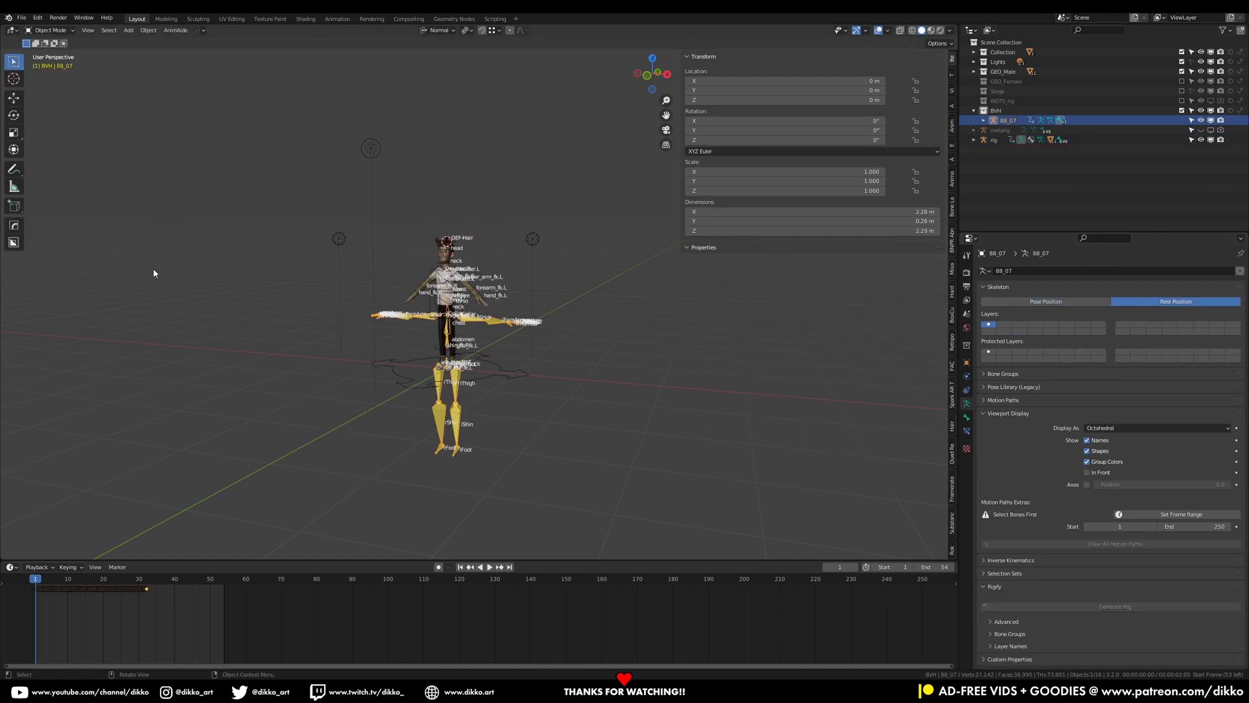
{"action": "left_click", "coordinate": [14, 97]}
{"action": "left_click_drag", "start_coordinate": [487, 372], "coordinate": [638, 372]}
Open the Rokoko retargeting panel in the sidebar
{"action": "scroll", "coordinate": [419, 337], "scroll_direction": "up", "scroll_amount": 4}
{"action": "middle_click_drag", "start_coordinate": [428, 319], "coordinate": [448, 289]}
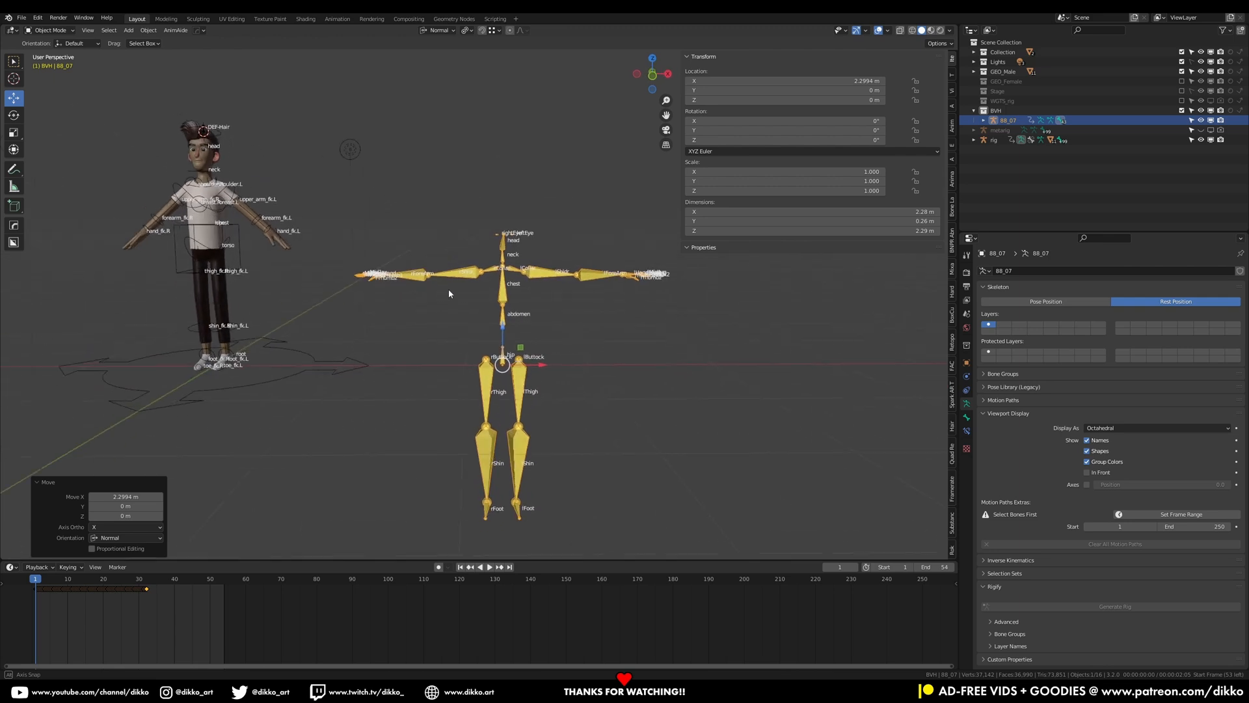
{"action": "scroll", "coordinate": [490, 292], "scroll_direction": "up", "scroll_amount": 2}
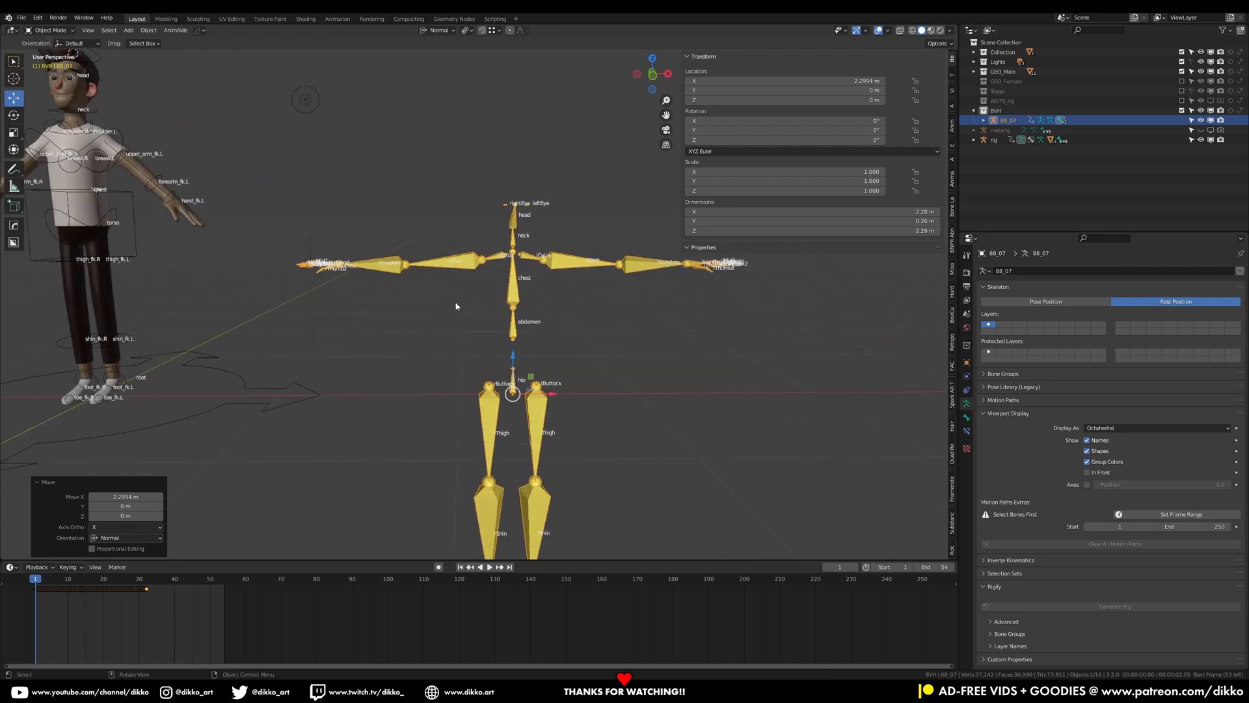
{"action": "scroll", "coordinate": [456, 307], "scroll_direction": "down", "scroll_amount": 1}
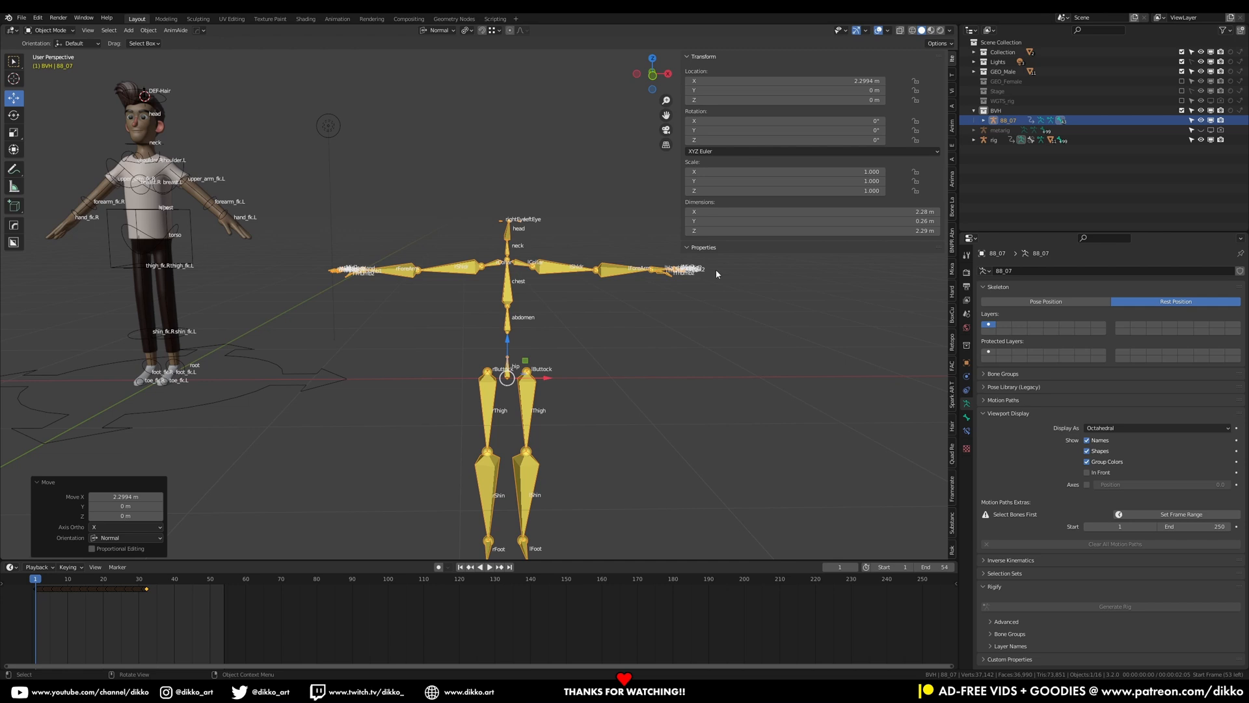
{"action": "left_click", "coordinate": [952, 550]}
Map the hip bone to the rig's torso control in the retargeting list
{"action": "middle_click_drag", "start_coordinate": [332, 296], "coordinate": [398, 269]}
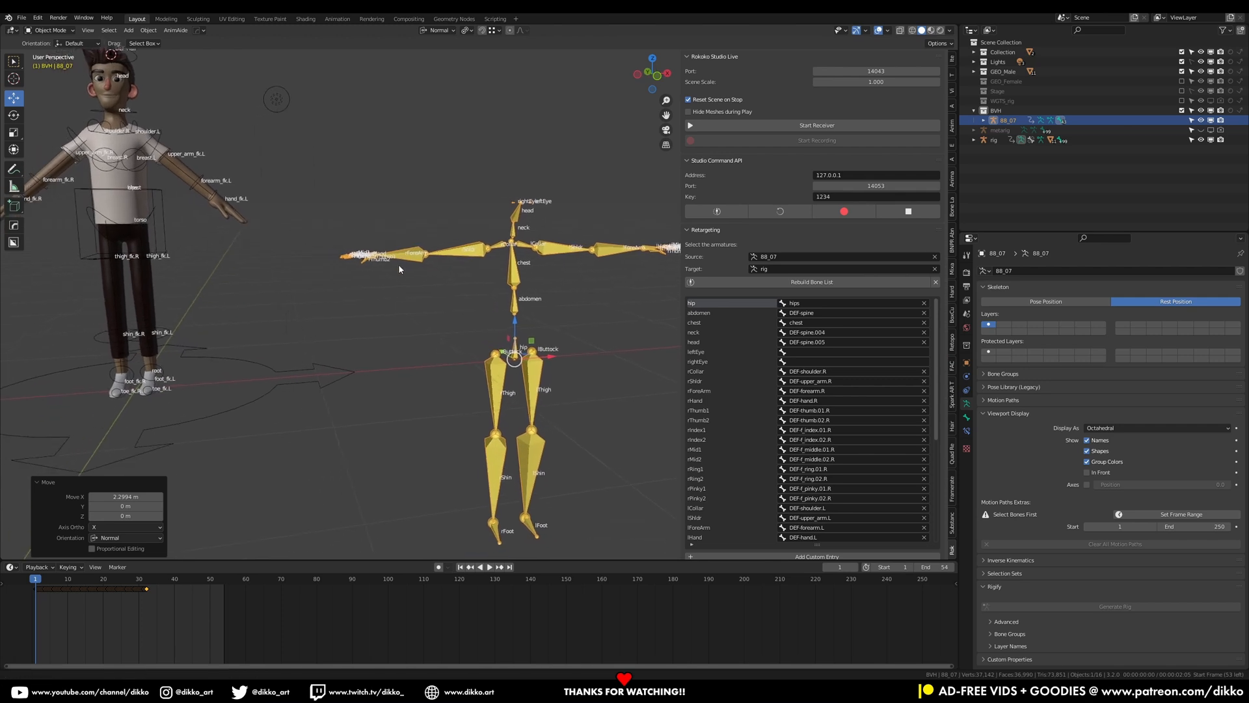
{"action": "middle_click_drag", "start_coordinate": [174, 241], "coordinate": [213, 233]}
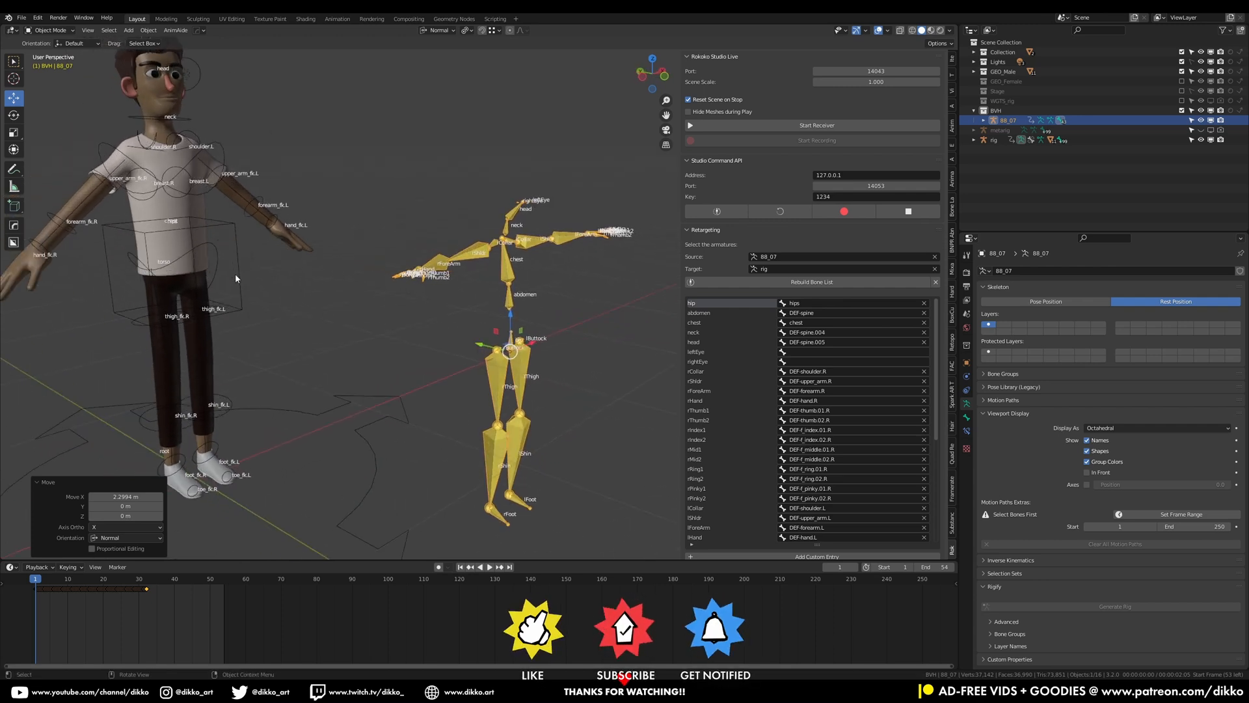
{"action": "scroll", "coordinate": [248, 278], "scroll_direction": "up", "scroll_amount": 2}
{"action": "mouse_move", "coordinate": [248, 279]}
{"action": "middle_mouse_down"}
{"action": "mouse_move", "coordinate": [231, 276]}
{"action": "mouse_move", "coordinate": [272, 274]}
{"action": "middle_mouse_up"}
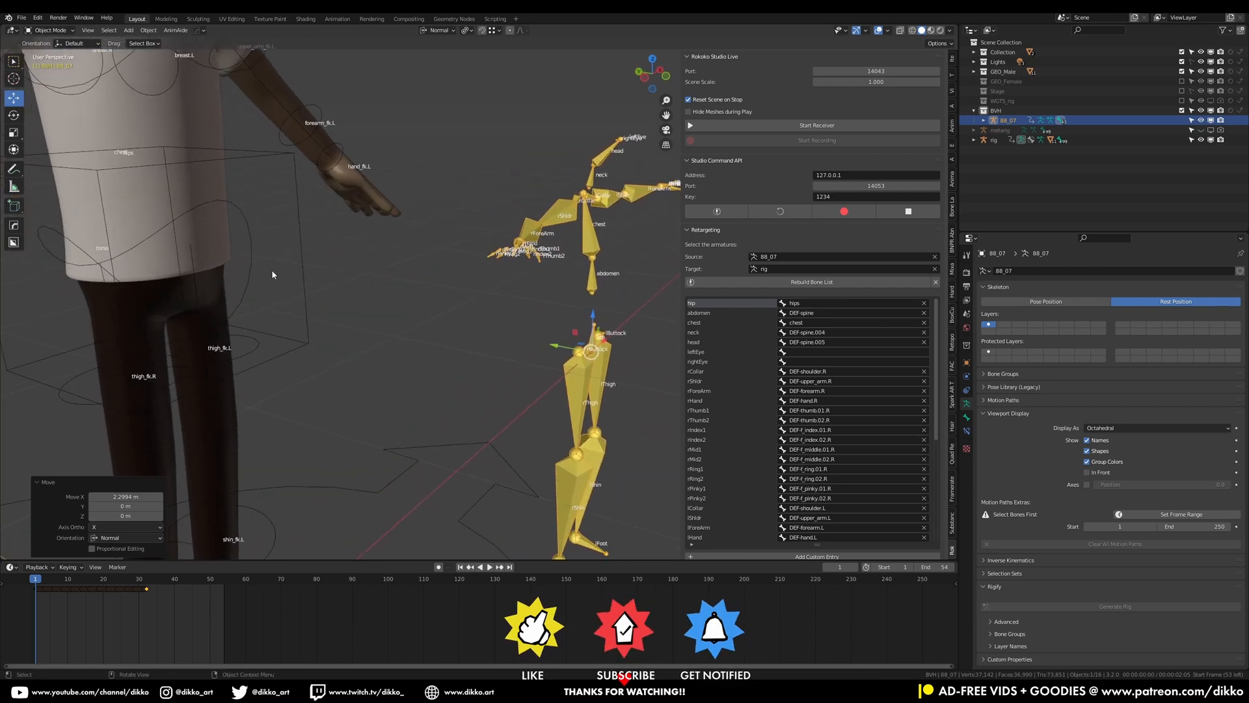
{"action": "left_click", "coordinate": [302, 259]}
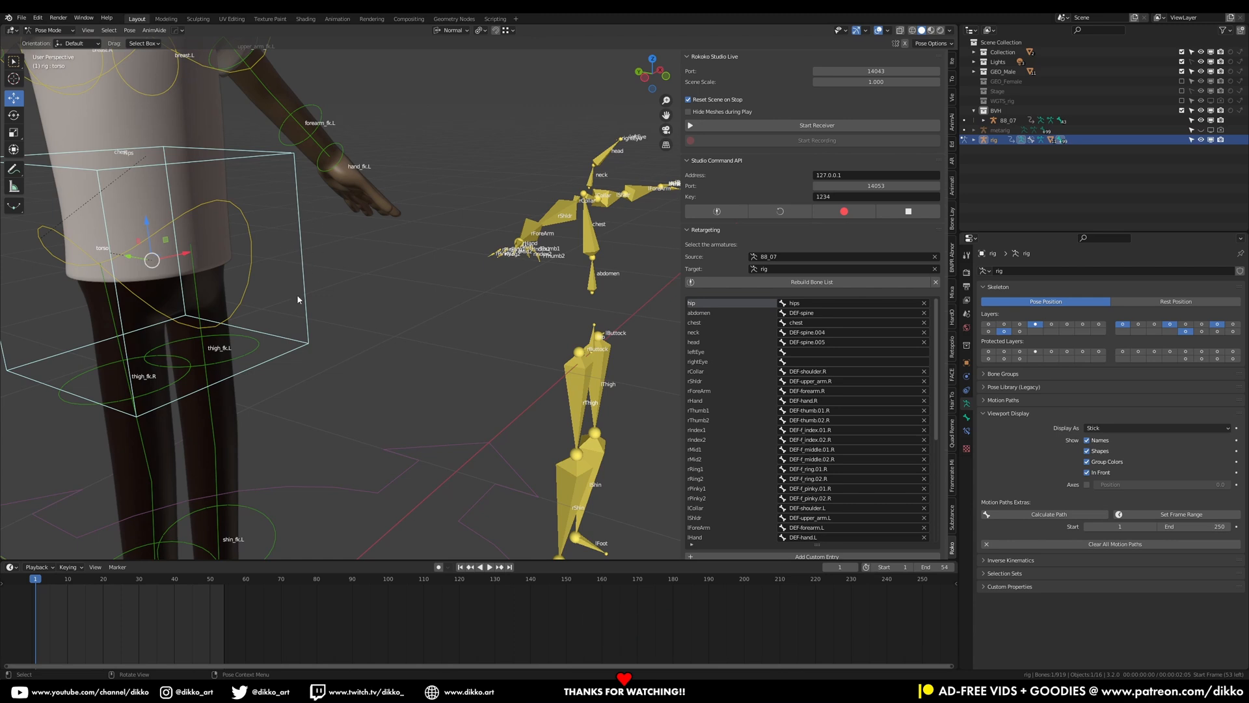
{"action": "left_click", "coordinate": [846, 303]}
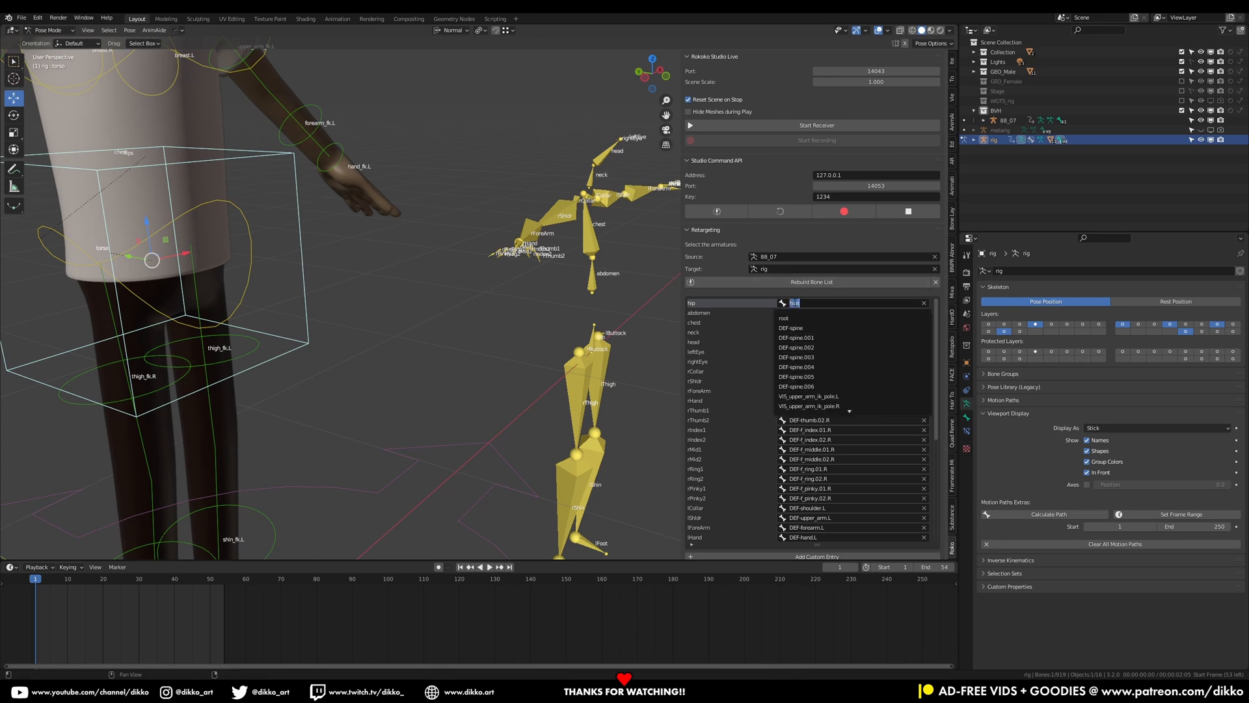
{"action": "type", "text": "to"}
{"action": "key", "text": "BackSpace"}
{"action": "key", "text": "BackSpace"}
{"action": "type", "text": "to so"}
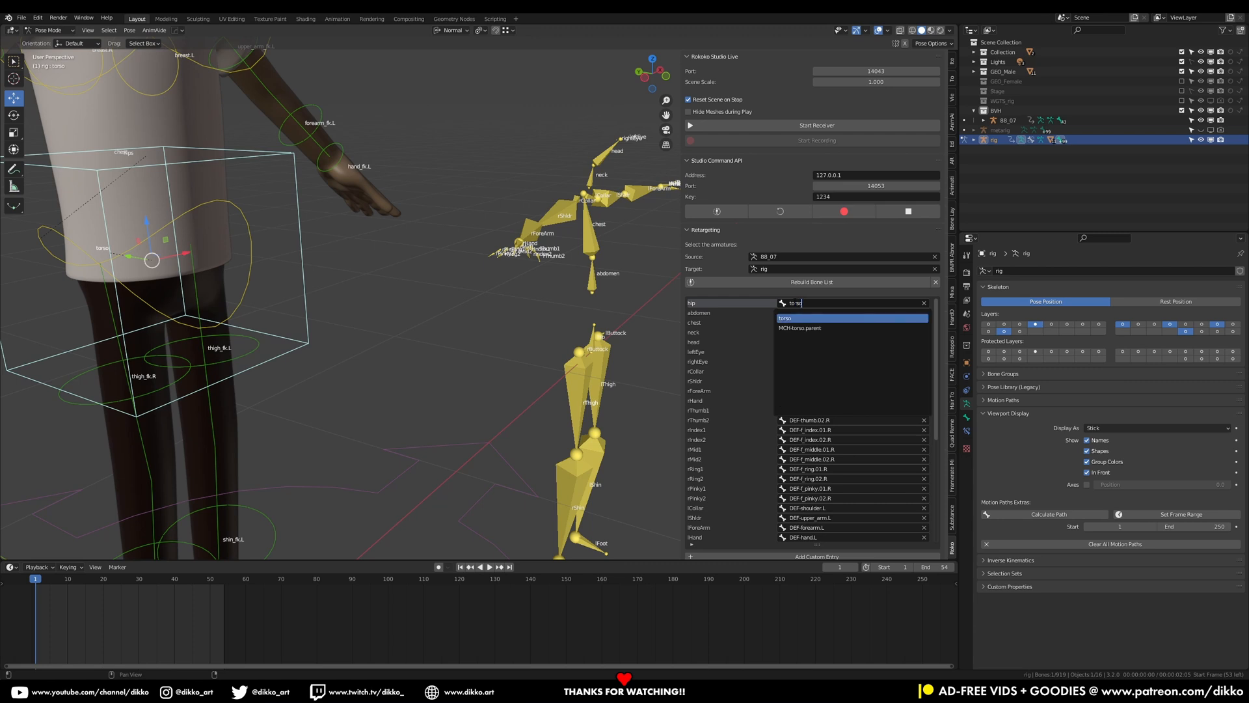
{"action": "key", "text": "Return"}
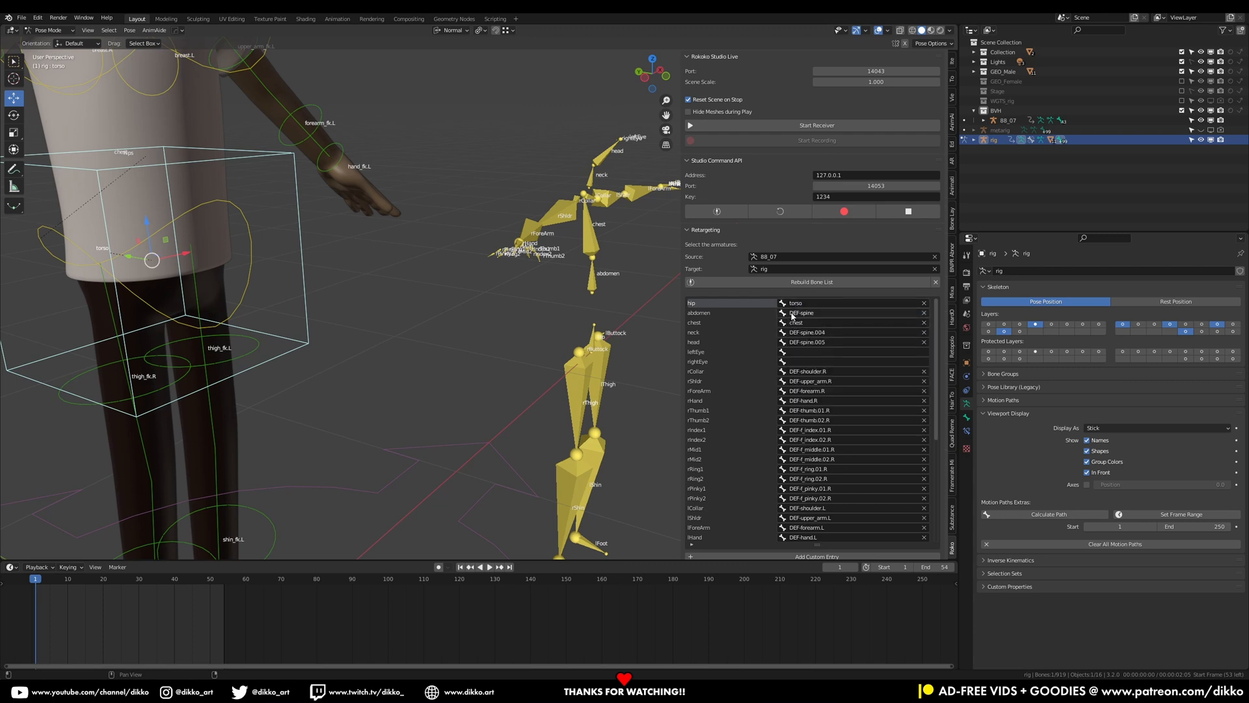
Clear the abdomen bone's target mapping
{"action": "scroll", "coordinate": [236, 285], "scroll_direction": "down", "scroll_amount": 2}
{"action": "middle_click_drag", "start_coordinate": [236, 285], "coordinate": [185, 289]}
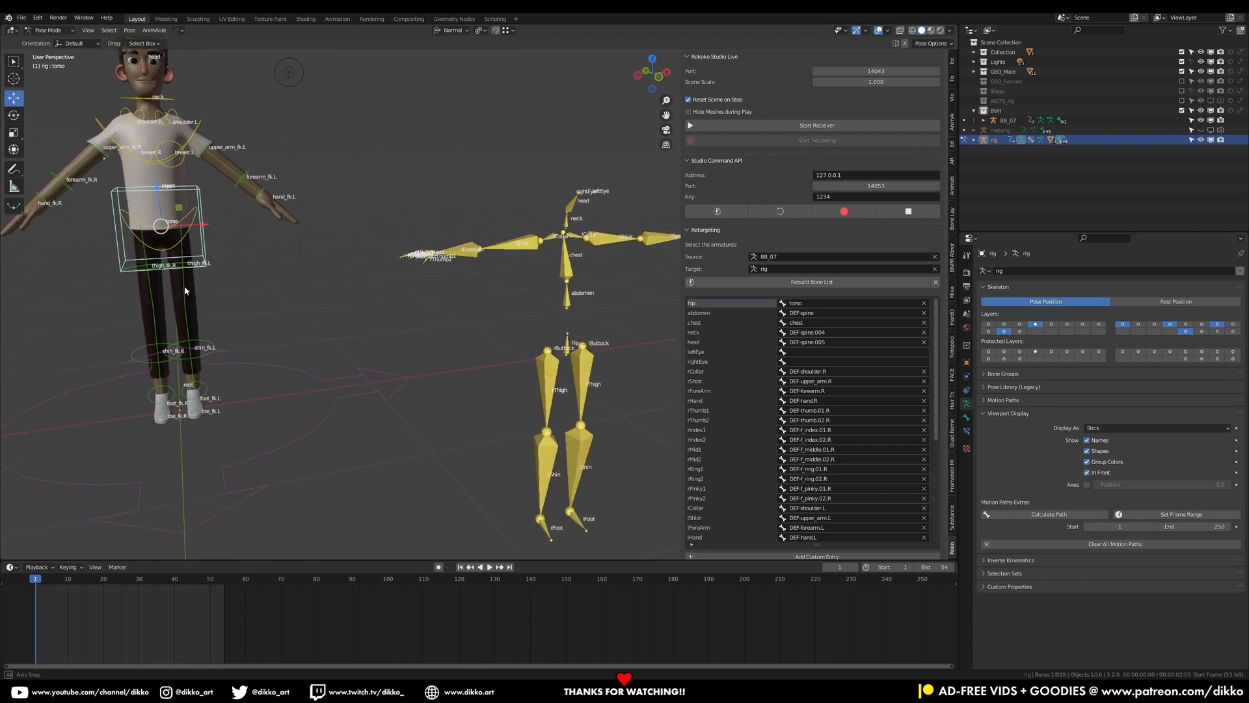
{"action": "left_click", "coordinate": [924, 313]}
Map the neck bone to the rig's neck control
{"action": "left_click", "coordinate": [201, 130]}
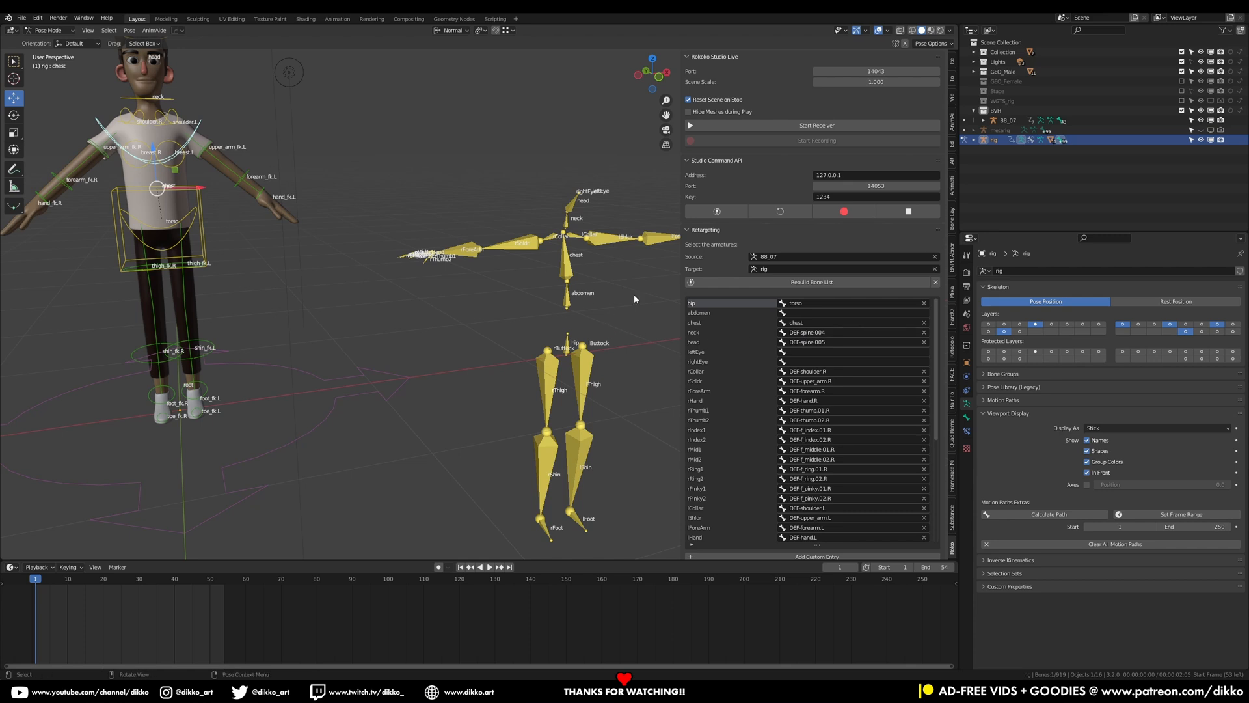
{"action": "left_click", "coordinate": [805, 332]}
{"action": "type", "text": "neck"}
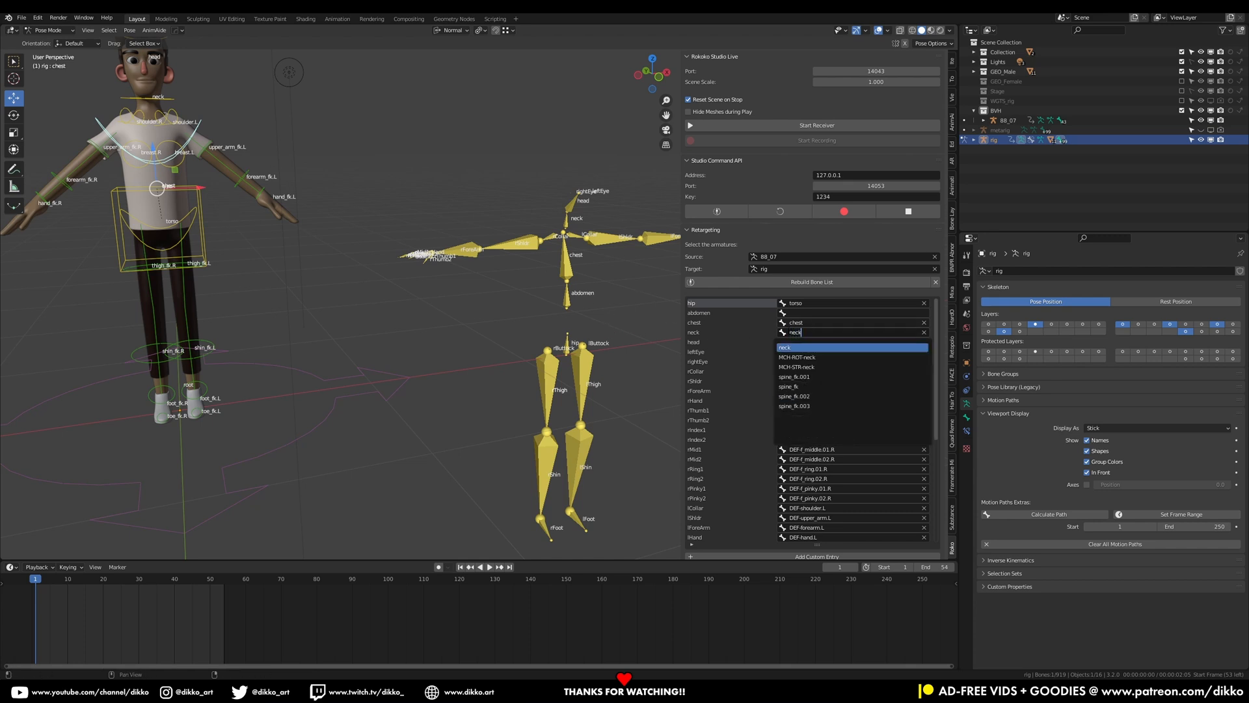
{"action": "key", "text": "Return"}
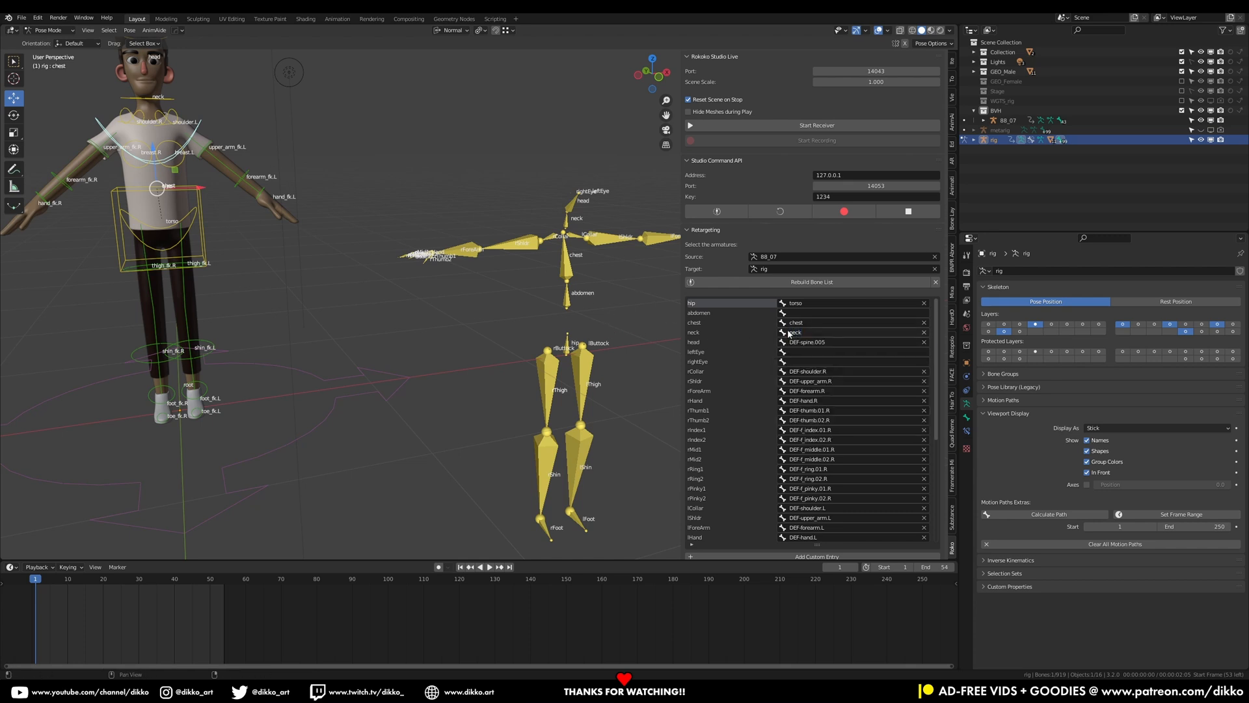
Map the head bone to the rig's head control
{"action": "left_click", "coordinate": [824, 342]}
{"action": "type", "text": "head"}
{"action": "key", "text": "Return"}
Map the rCollar bone to shoulder.R
{"action": "left_click", "coordinate": [818, 371]}
{"action": "type", "text": "should"}
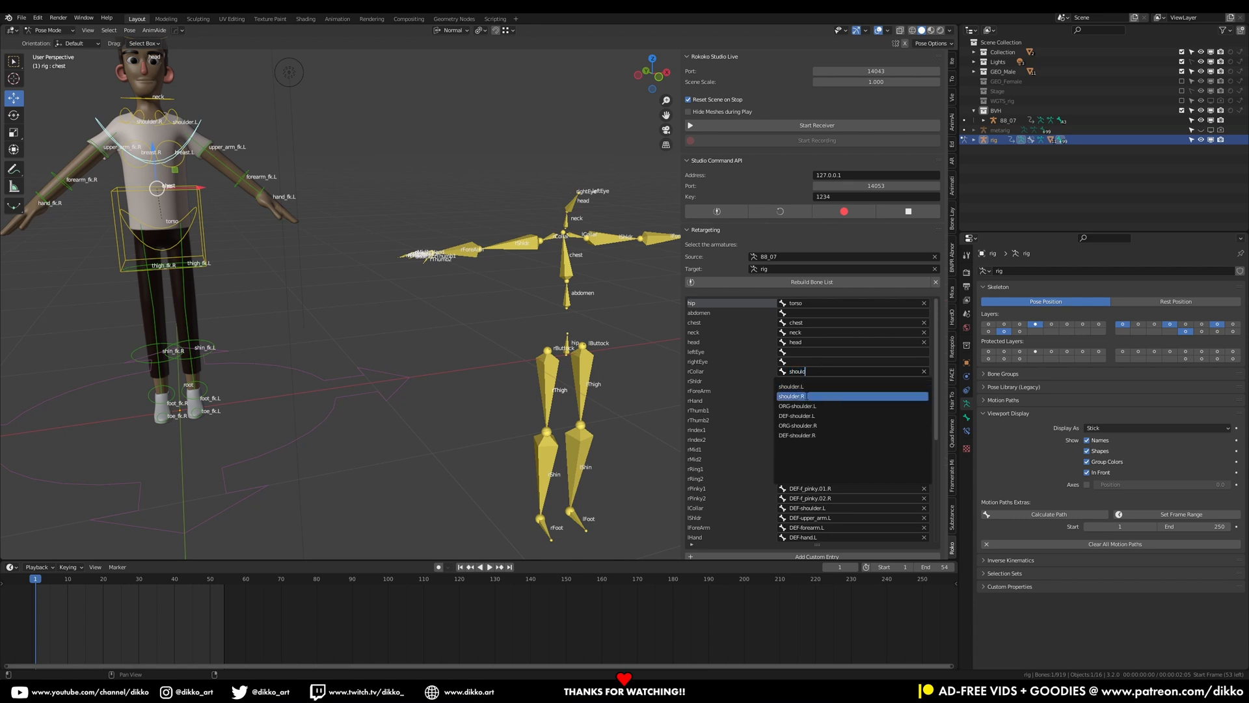
{"action": "left_click", "coordinate": [807, 395]}
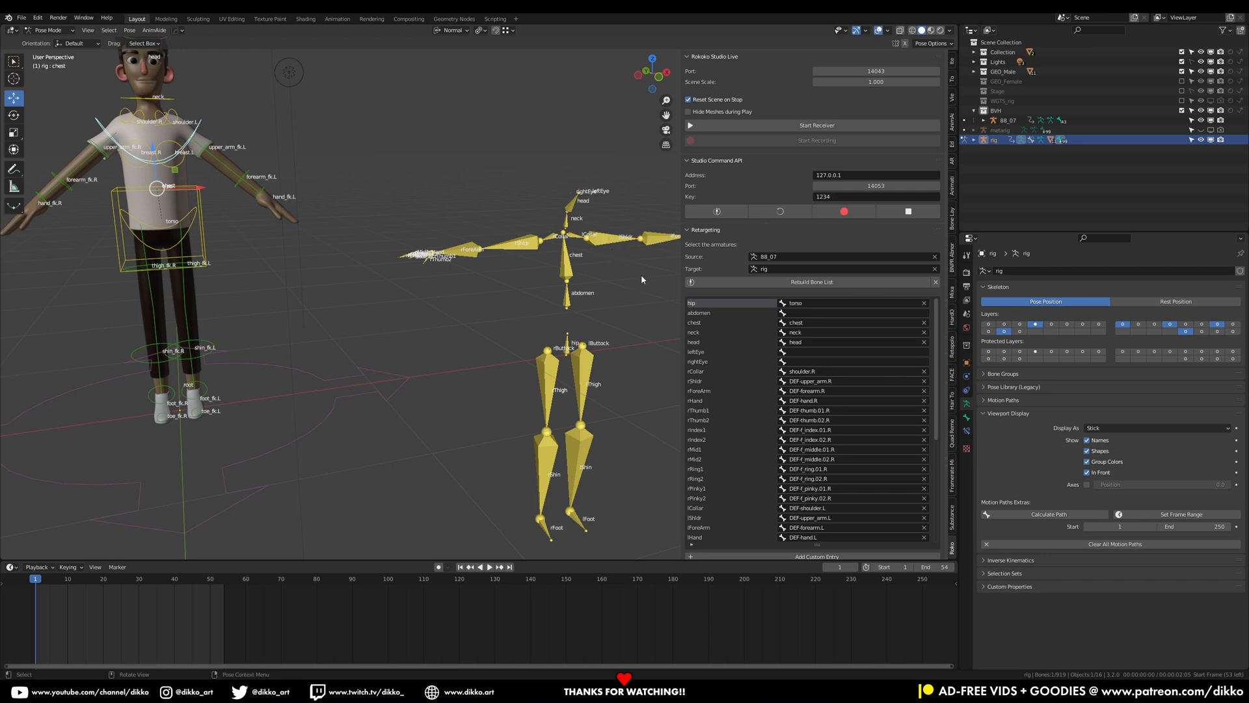
Search the rig's upper arm bones as the rShldr target
{"action": "left_click", "coordinate": [807, 381]}
{"action": "type", "text": "upper"}
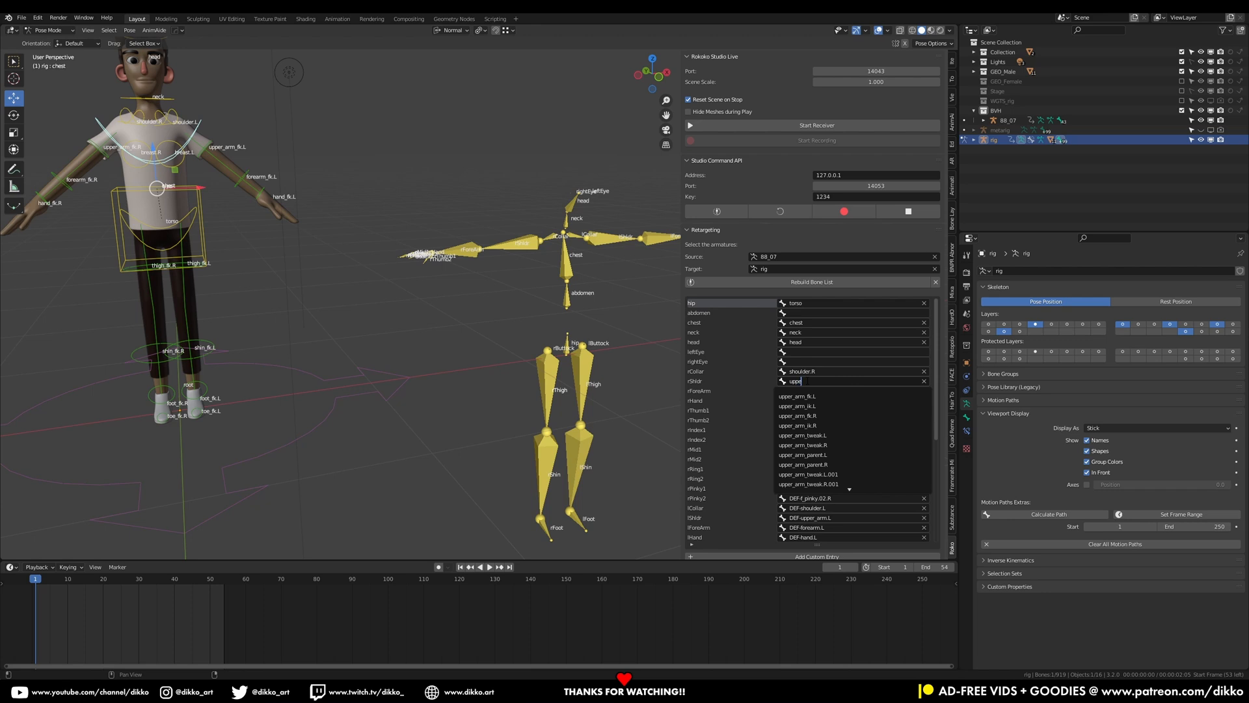
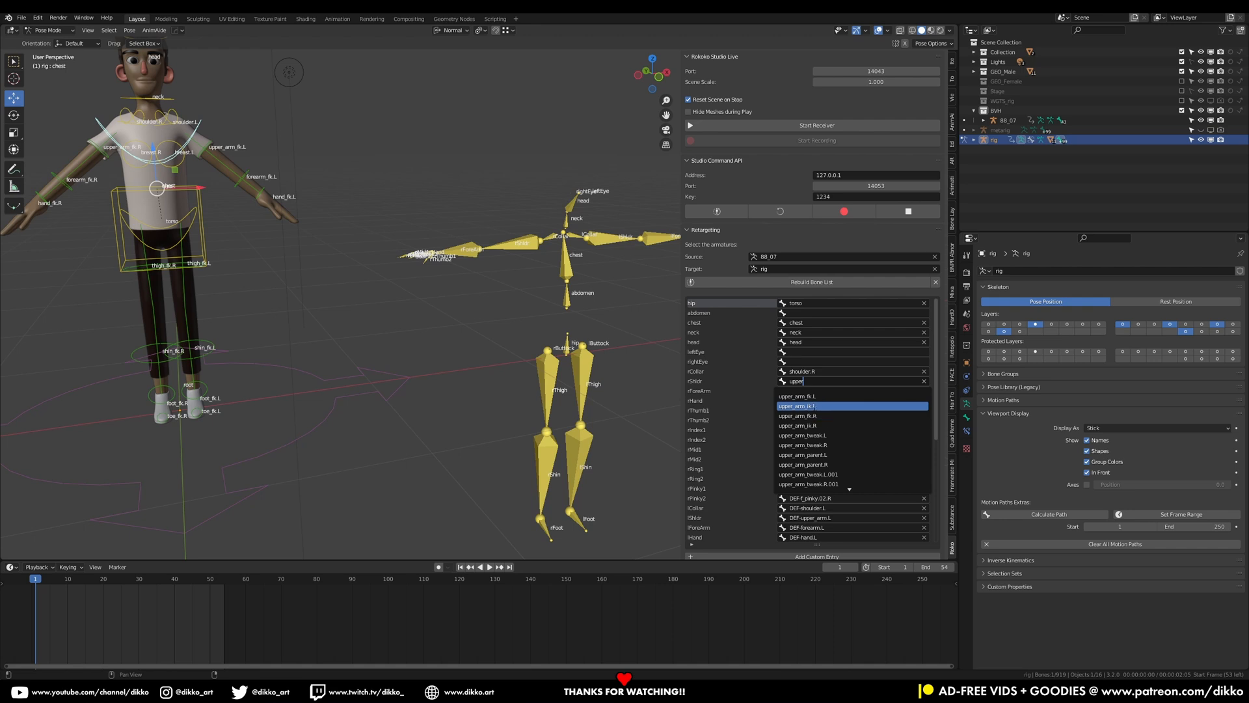
Map rShldr to upper_arm_fk.R and rForeArm to forearm_fk.R in the retargeting bone list
{"action": "left_click", "coordinate": [824, 417]}
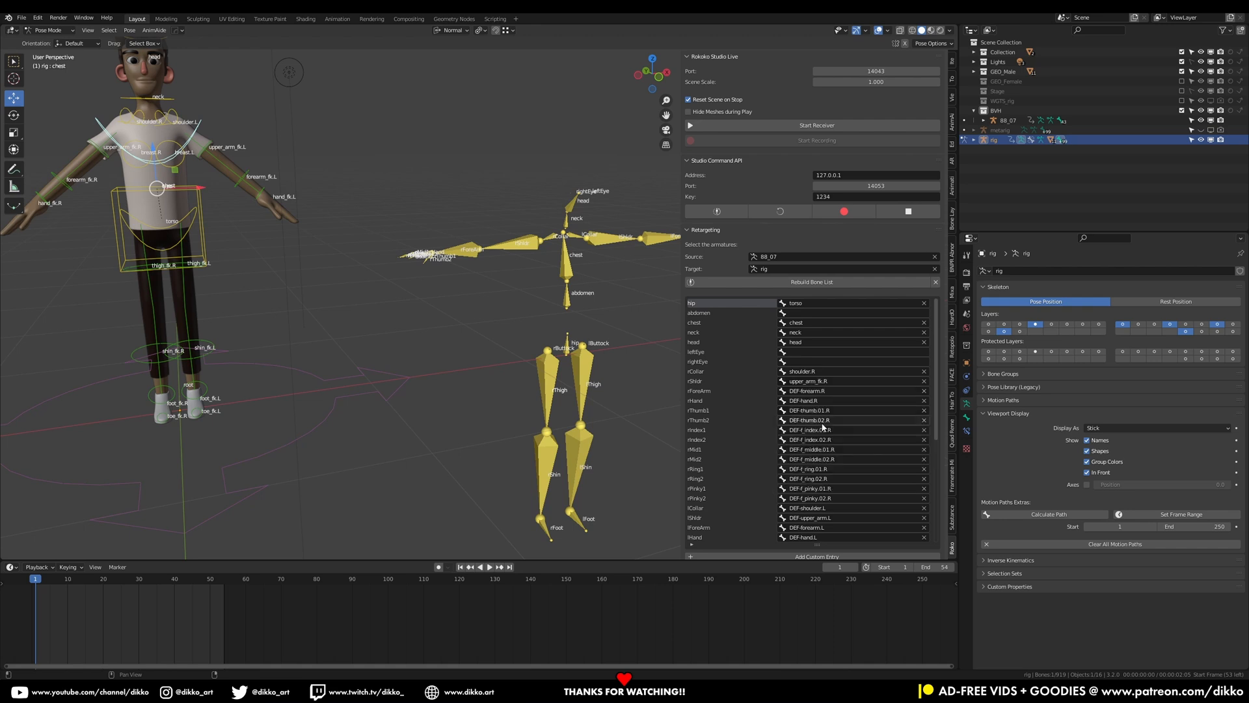
{"action": "left_click", "coordinate": [793, 392]}
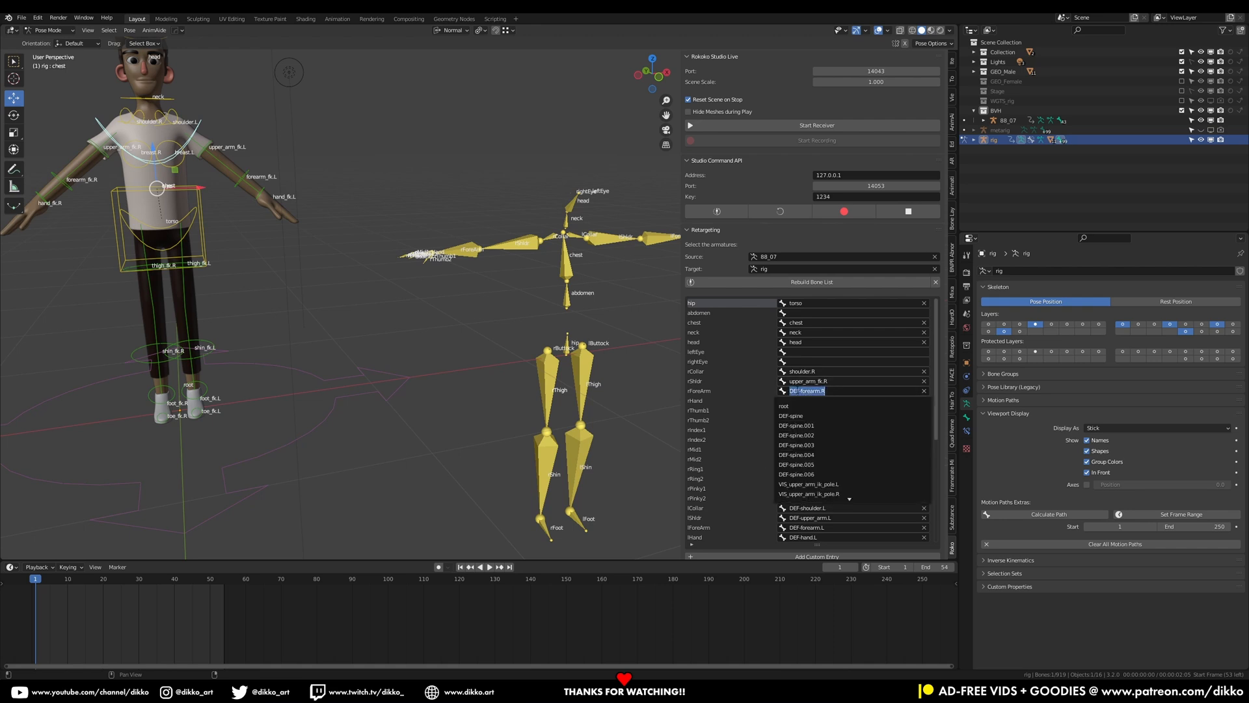
{"action": "type", "text": "for"}
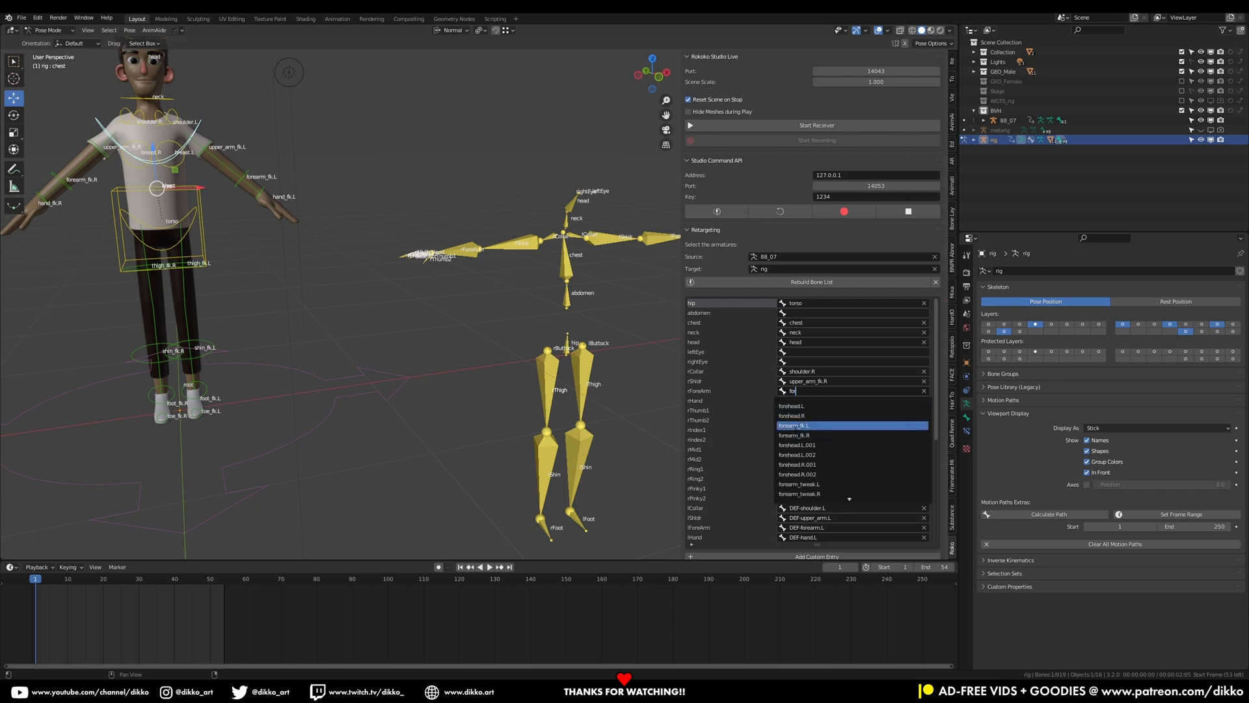
{"action": "left_click", "coordinate": [797, 435]}
Search for hand bones and map rHand to MCH-hand_fk.R
{"action": "left_click", "coordinate": [803, 402]}
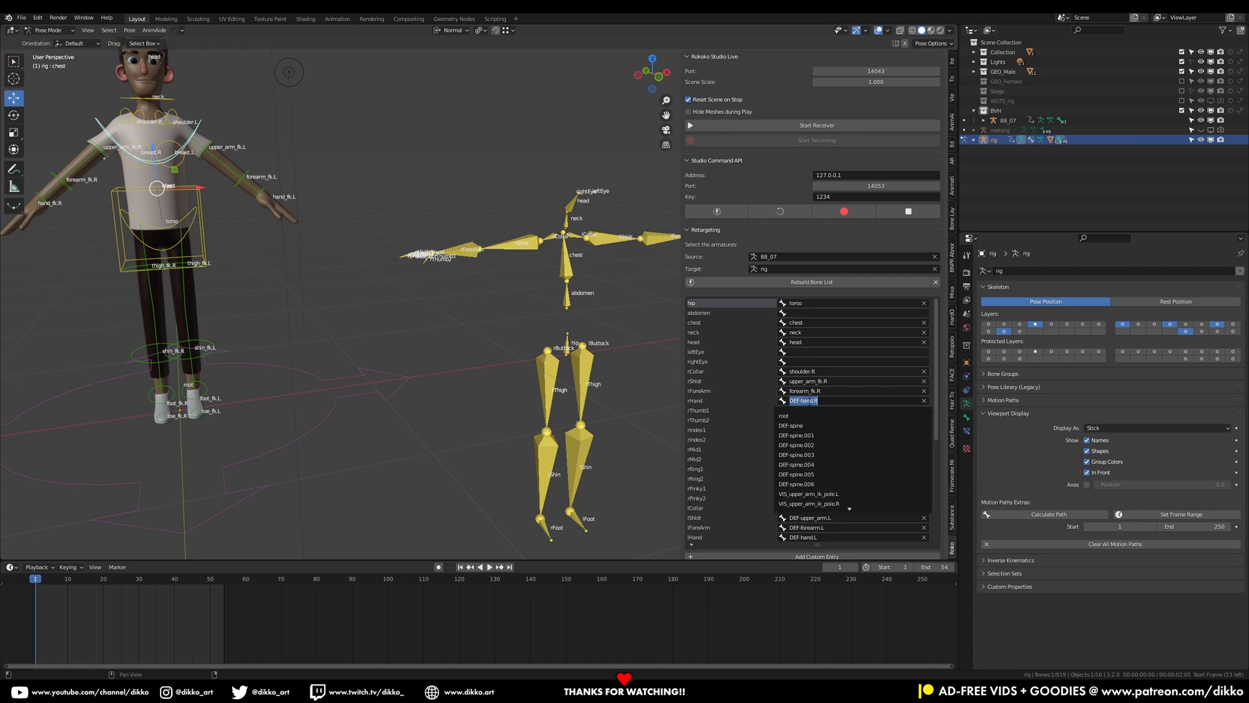
{"action": "type", "text": "heand"}
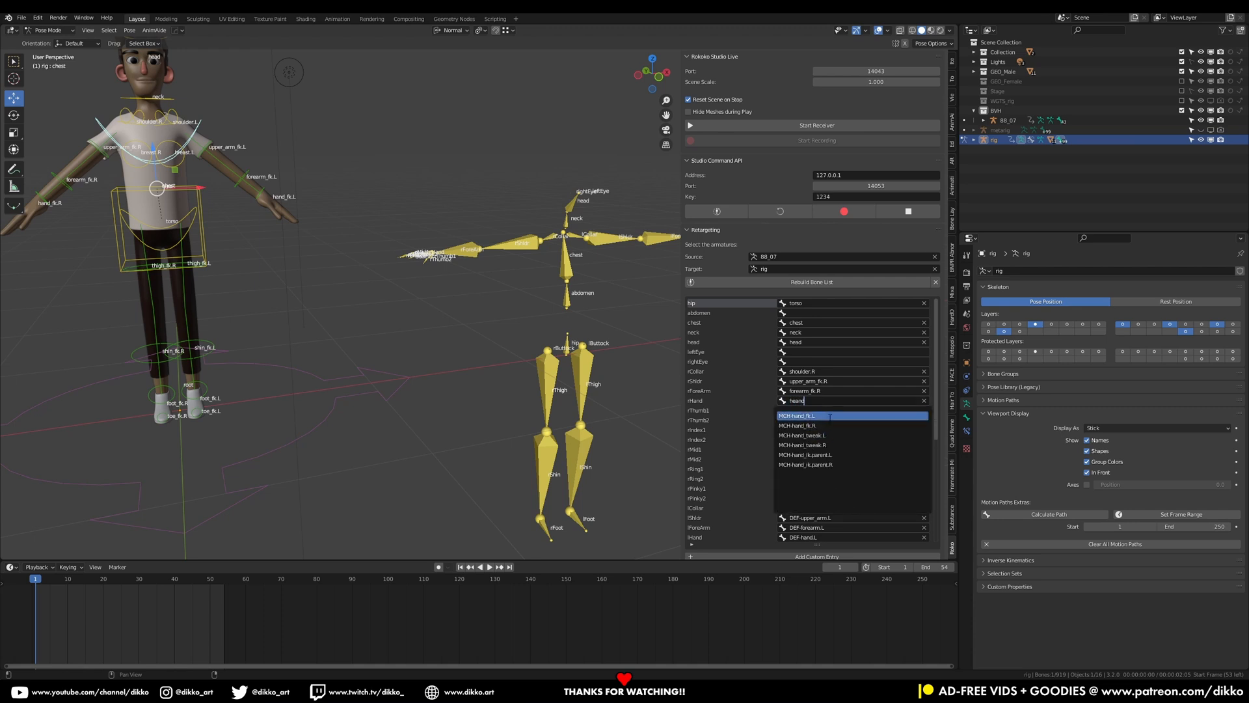
{"action": "left_click", "coordinate": [833, 425]}
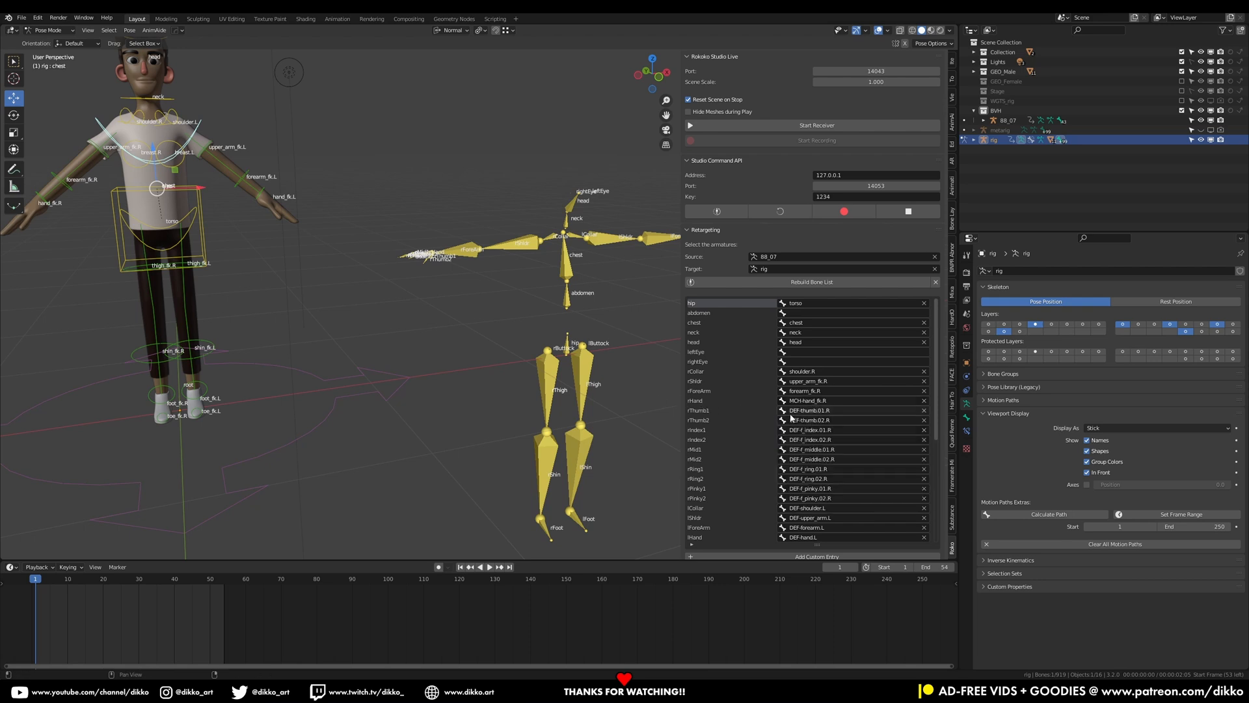
{"action": "left_click", "coordinate": [803, 410]}
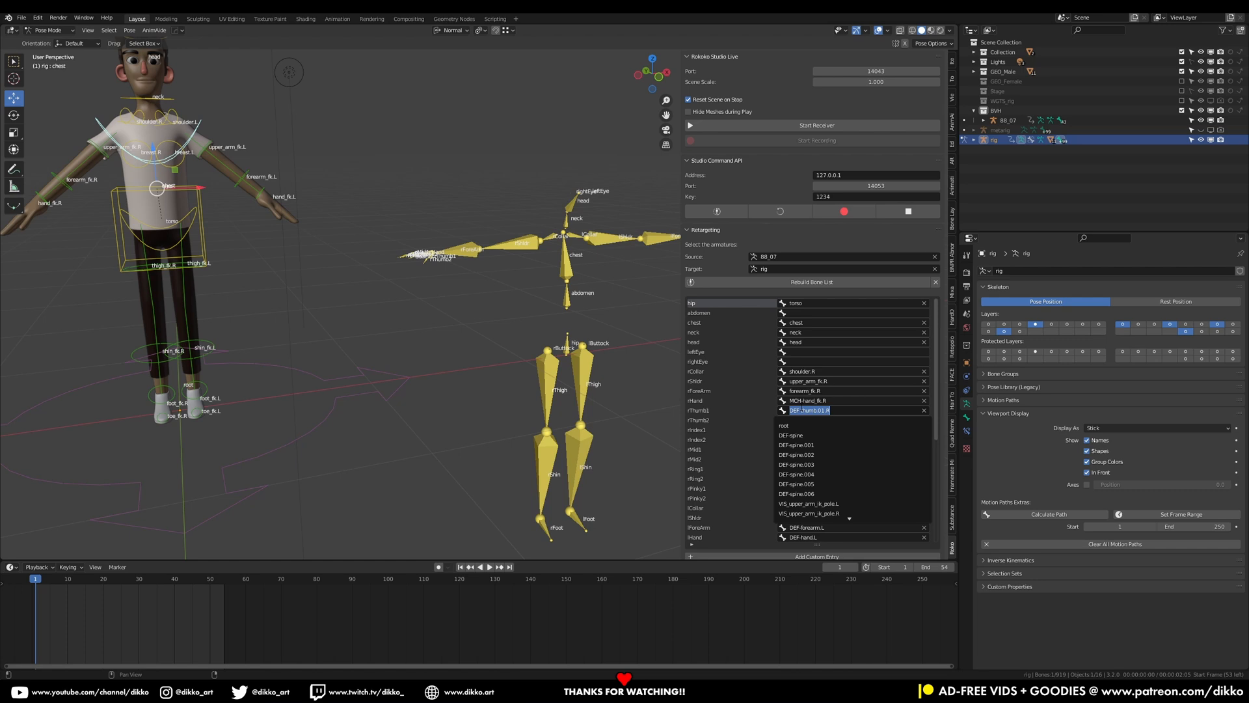
{"action": "key", "text": "Escape"}
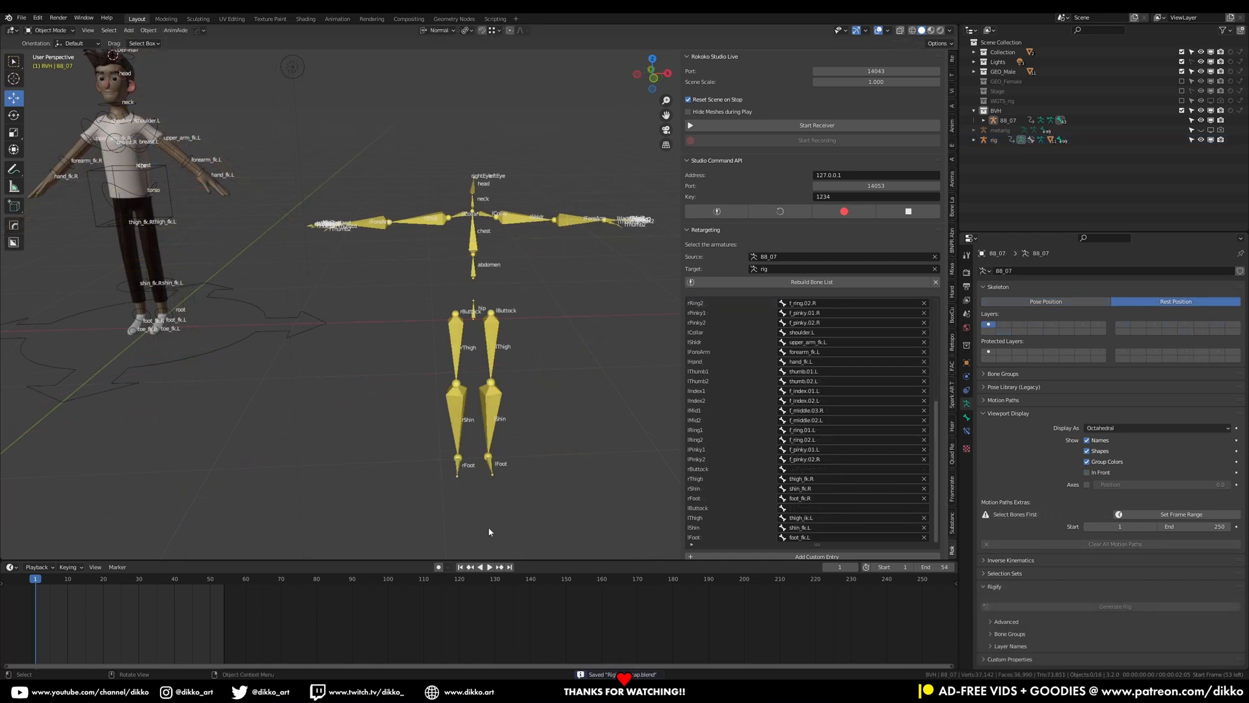
Review the bone mapping list and inspect the BVH armature's hand and finger bones in the viewport
{"action": "scroll", "coordinate": [821, 524], "scroll_direction": "up", "scroll_amount": 3}
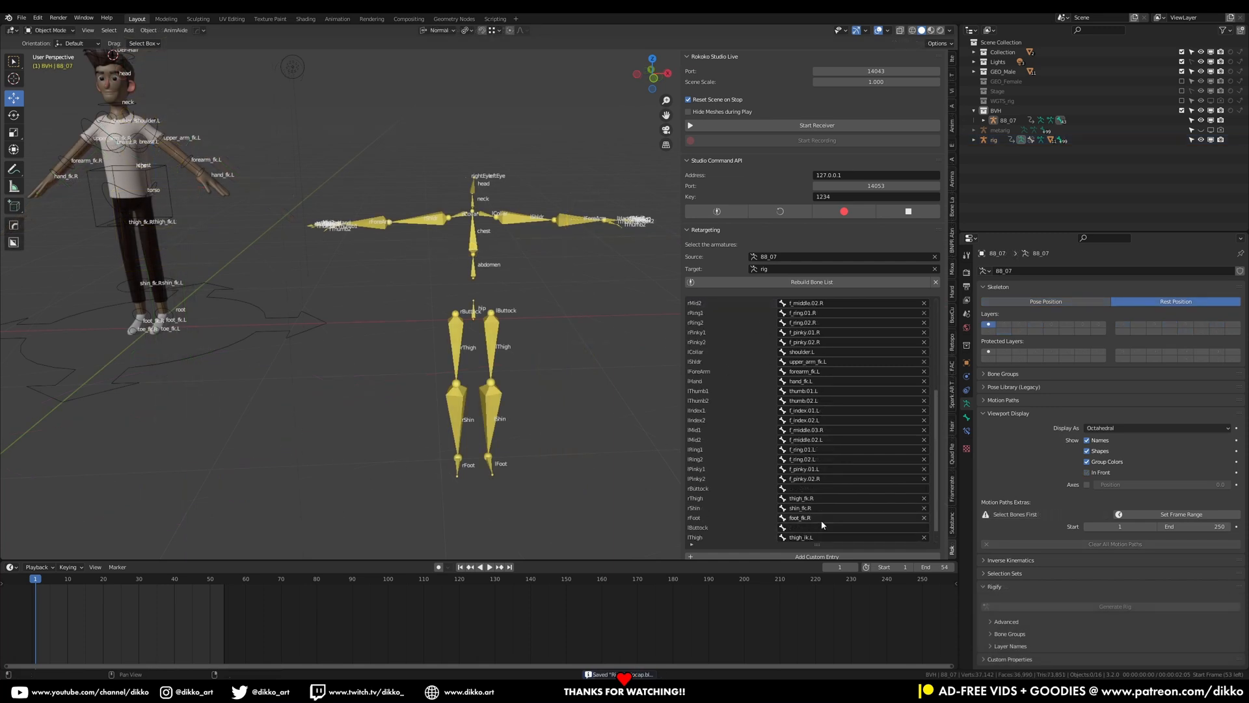
{"action": "scroll", "coordinate": [818, 340], "scroll_direction": "up", "scroll_amount": 2}
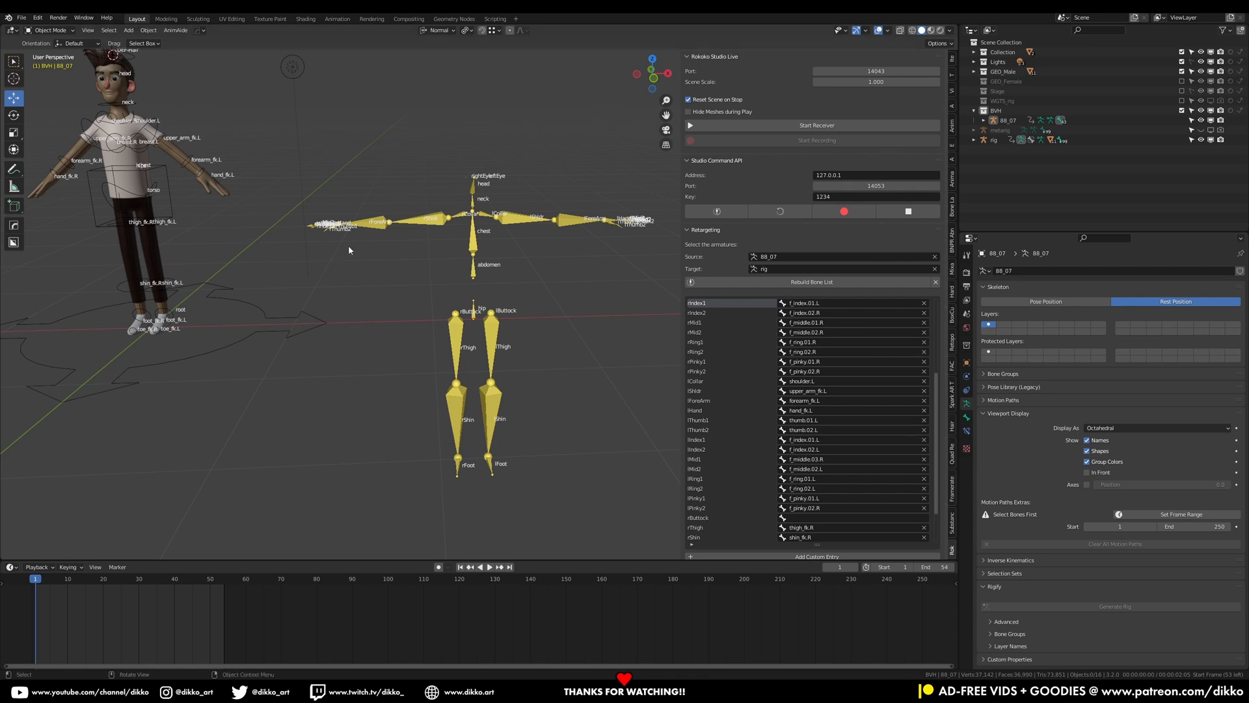
{"action": "middle_click_drag", "start_coordinate": [430, 207], "coordinate": [424, 293]}
{"action": "scroll", "coordinate": [405, 349], "scroll_direction": "up", "scroll_amount": 4}
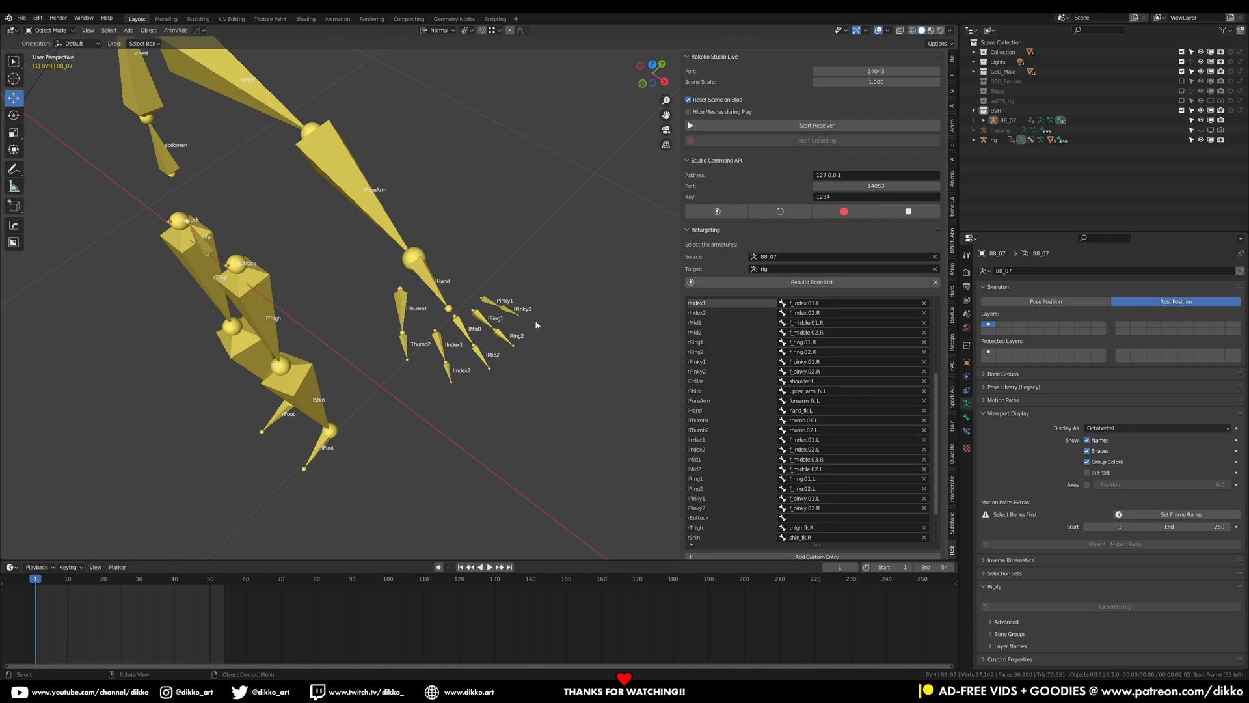
{"action": "scroll", "coordinate": [315, 340], "scroll_direction": "down", "scroll_amount": 3}
{"action": "middle_click_drag", "start_coordinate": [306, 343], "coordinate": [404, 320]}
{"action": "scroll", "coordinate": [344, 300], "scroll_direction": "down", "scroll_amount": 1}
{"action": "middle_click_drag", "start_coordinate": [345, 326], "coordinate": [318, 321]}
{"action": "scroll", "coordinate": [318, 315], "scroll_direction": "down", "scroll_amount": 2}
{"action": "scroll", "coordinate": [442, 362], "scroll_direction": "down", "scroll_amount": 1}
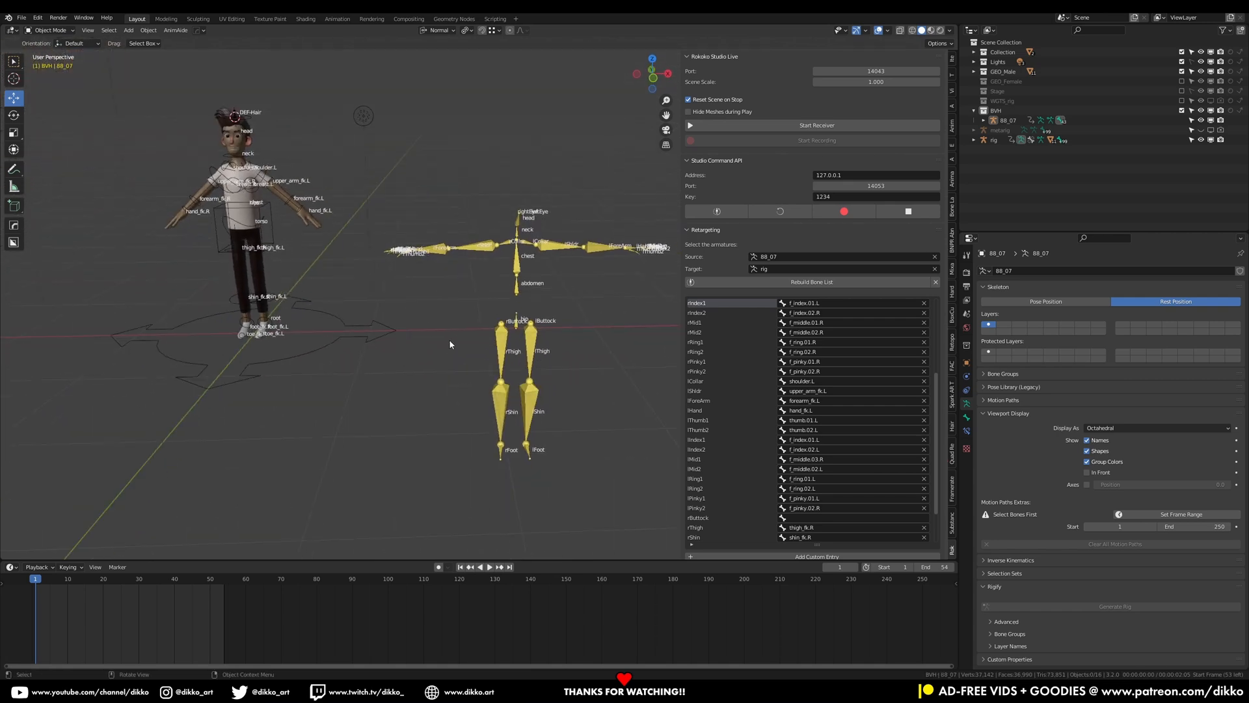
Save the file, select the BVH armature and clear its location
{"action": "key", "text": "ctrl+s"}
{"action": "left_click", "coordinate": [517, 331]}
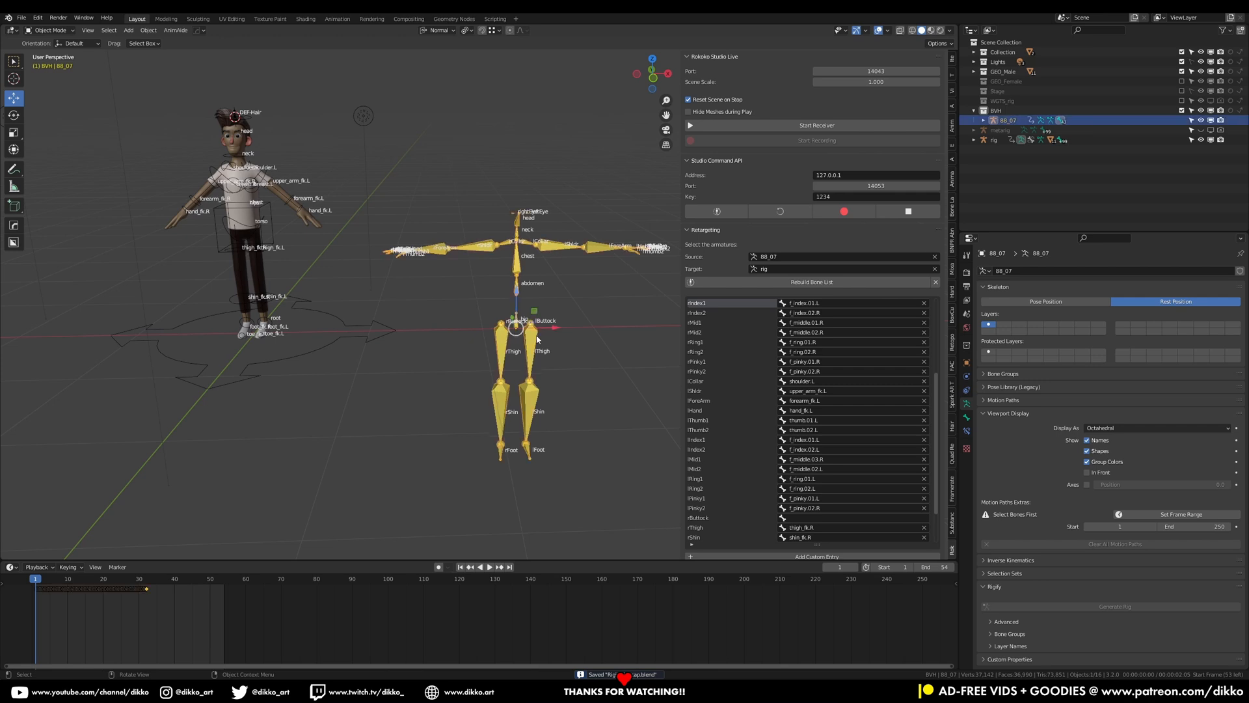
{"action": "key", "text": "alt+g"}
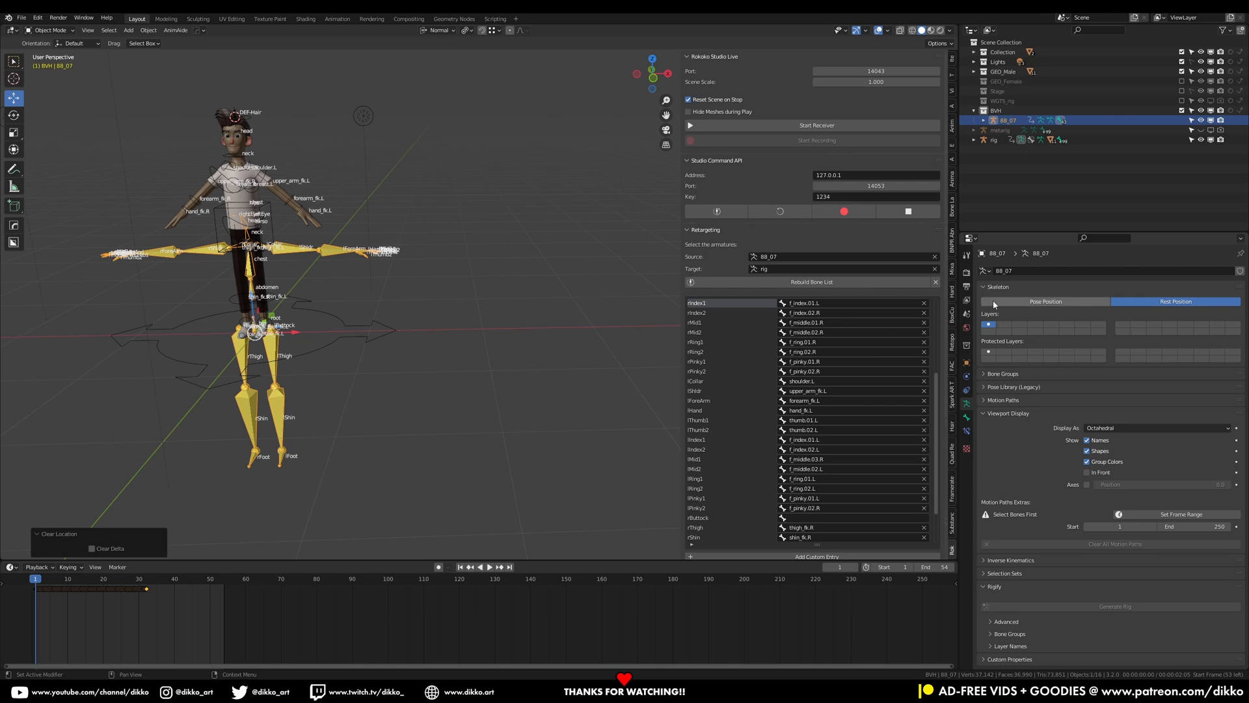
Set the BVH armature to Pose Position and save the file
{"action": "left_click", "coordinate": [1046, 302]}
{"action": "scroll", "coordinate": [420, 344], "scroll_direction": "down", "scroll_amount": 4}
{"action": "middle_click_drag", "start_coordinate": [420, 343], "coordinate": [349, 336]}
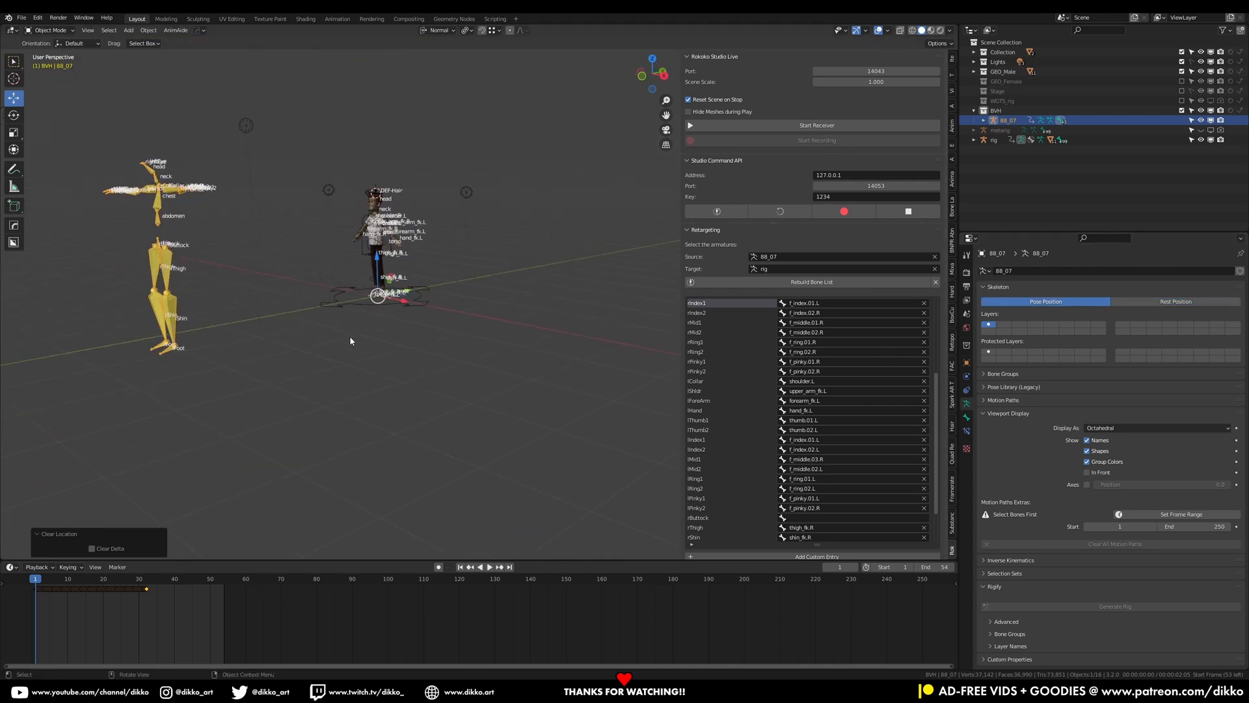
{"action": "scroll", "coordinate": [350, 335], "scroll_direction": "up", "scroll_amount": 1}
{"action": "key", "text": "ctrl+s"}
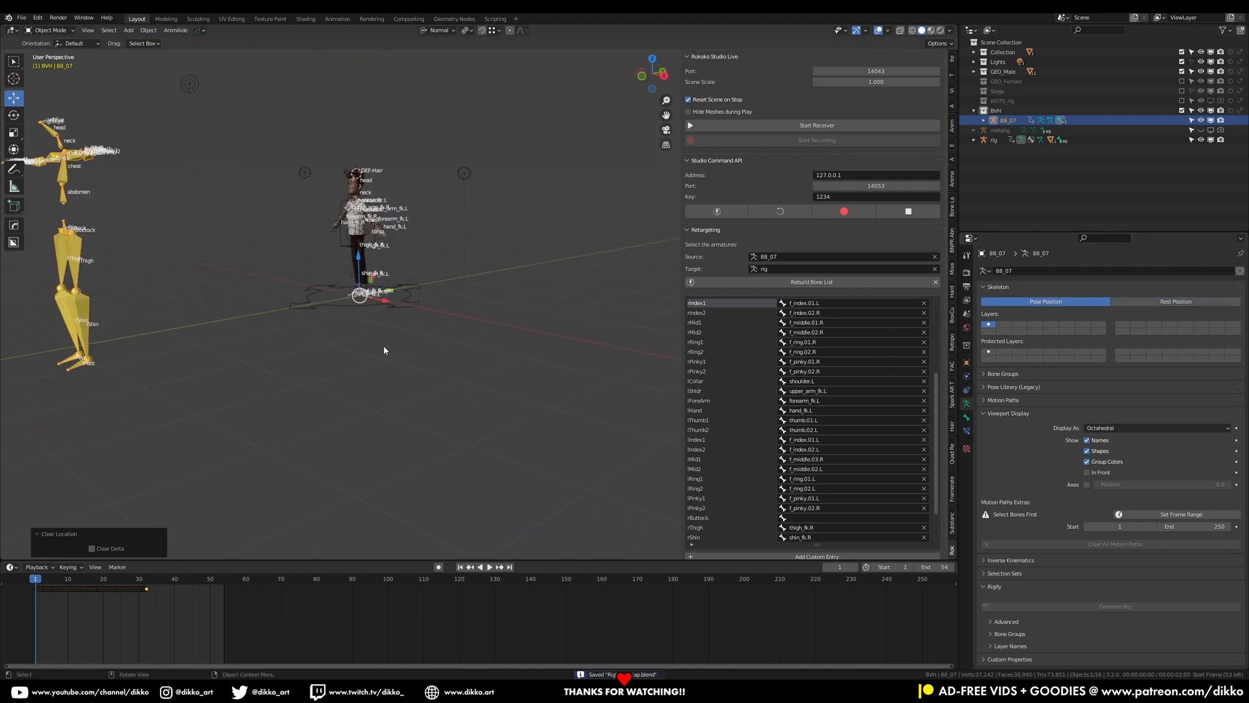
Select the character rig and switch it to Object Mode
{"action": "middle_click_drag", "start_coordinate": [356, 310], "coordinate": [371, 280]}
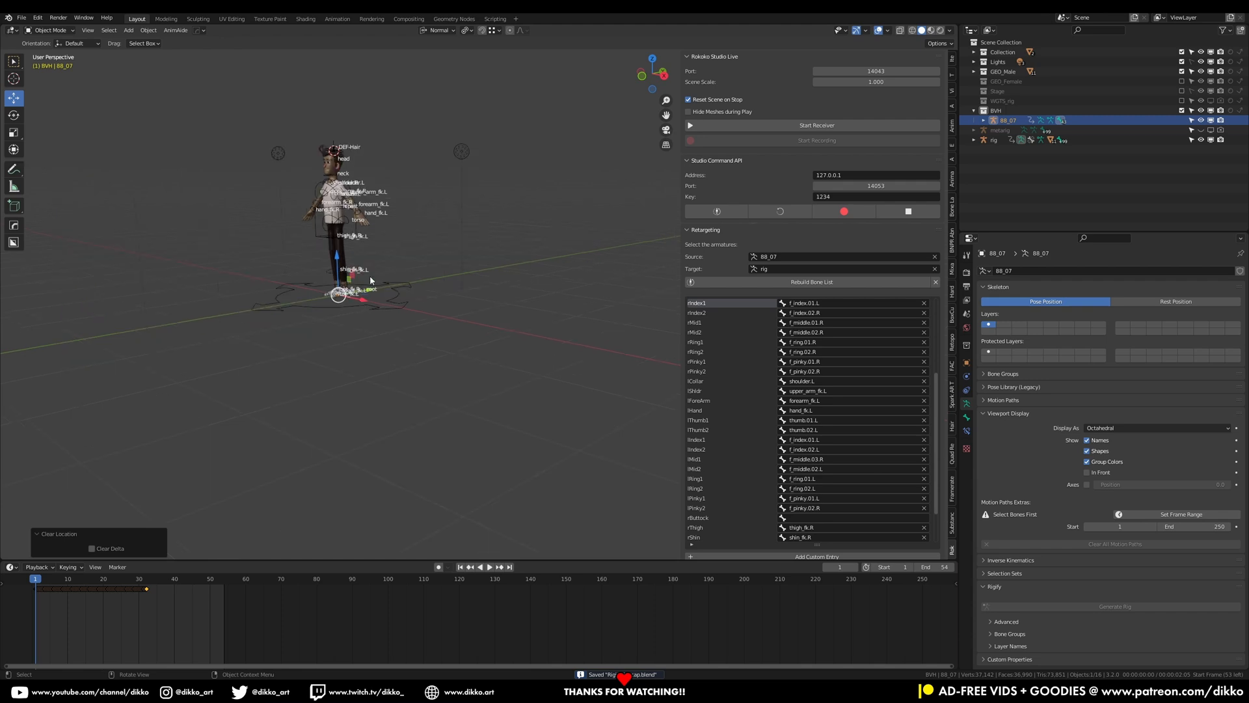
{"action": "left_click", "coordinate": [358, 233]}
{"action": "key", "text": "ctrl+Tab"}
{"action": "left_click", "coordinate": [48, 30]}
{"action": "left_click", "coordinate": [46, 38]}
Try to retarget the BVH animation onto the rig
{"action": "scroll", "coordinate": [749, 425], "scroll_direction": "down", "scroll_amount": 5}
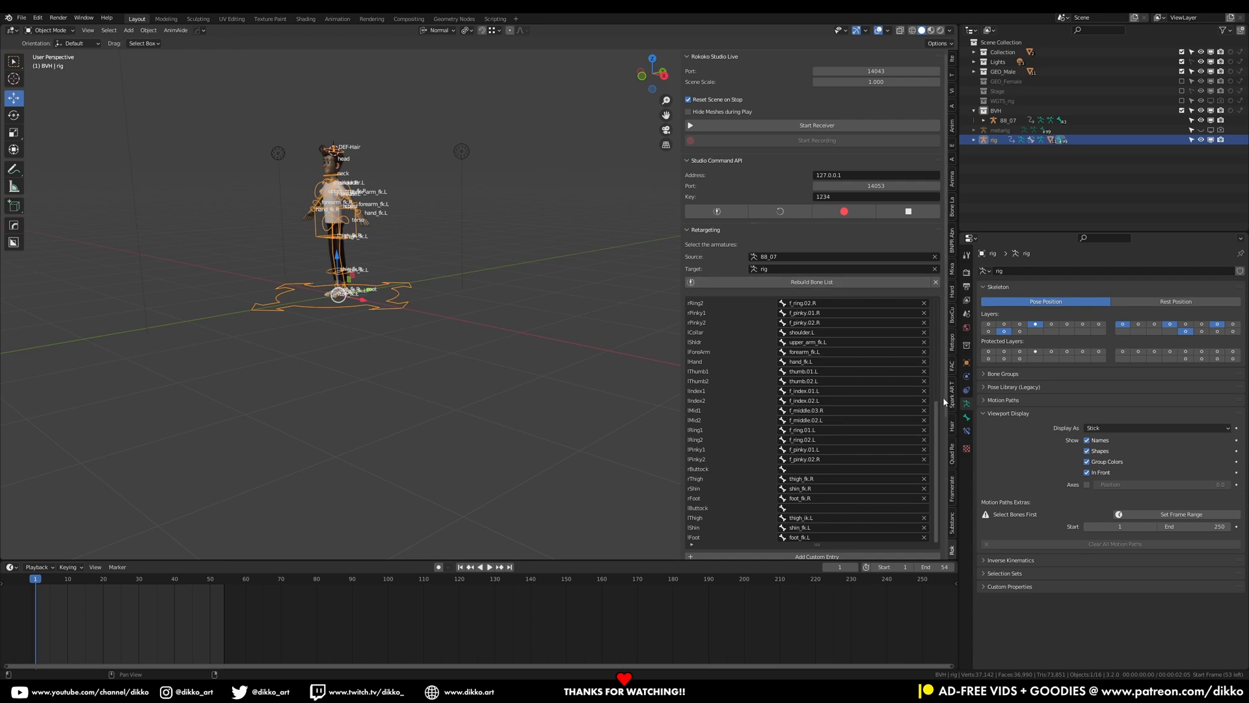
{"action": "scroll", "coordinate": [942, 402], "scroll_direction": "down", "scroll_amount": 6}
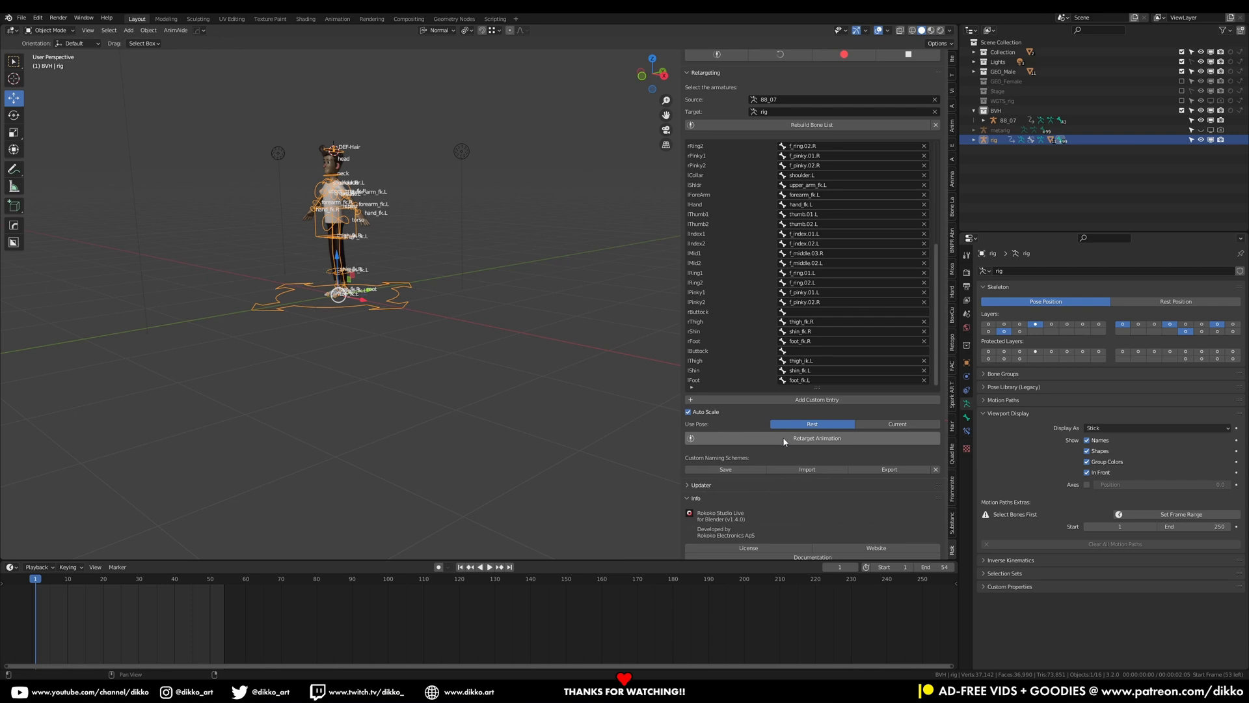
{"action": "left_click", "coordinate": [784, 439]}
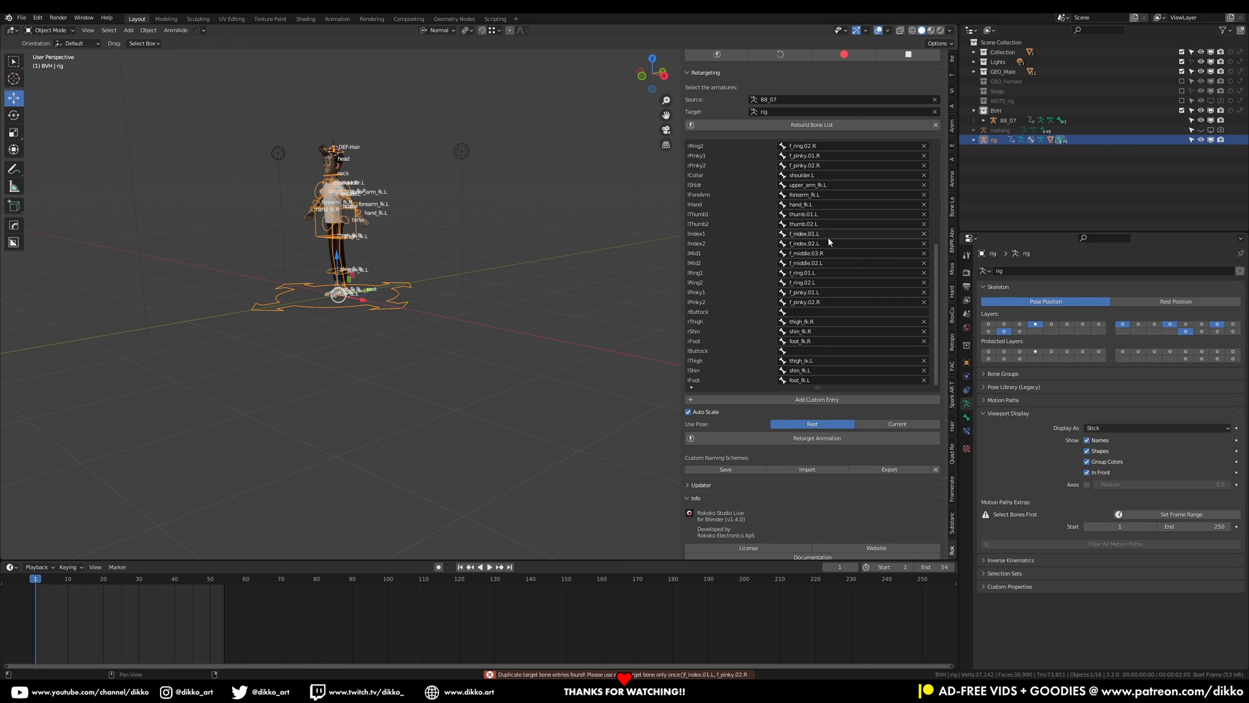
{"action": "left_click", "coordinate": [745, 438]}
Change the rIndex1 target to f_index.01.R
{"action": "scroll", "coordinate": [811, 237], "scroll_direction": "up", "scroll_amount": 1}
{"action": "scroll", "coordinate": [811, 237], "scroll_direction": "up", "scroll_amount": 9}
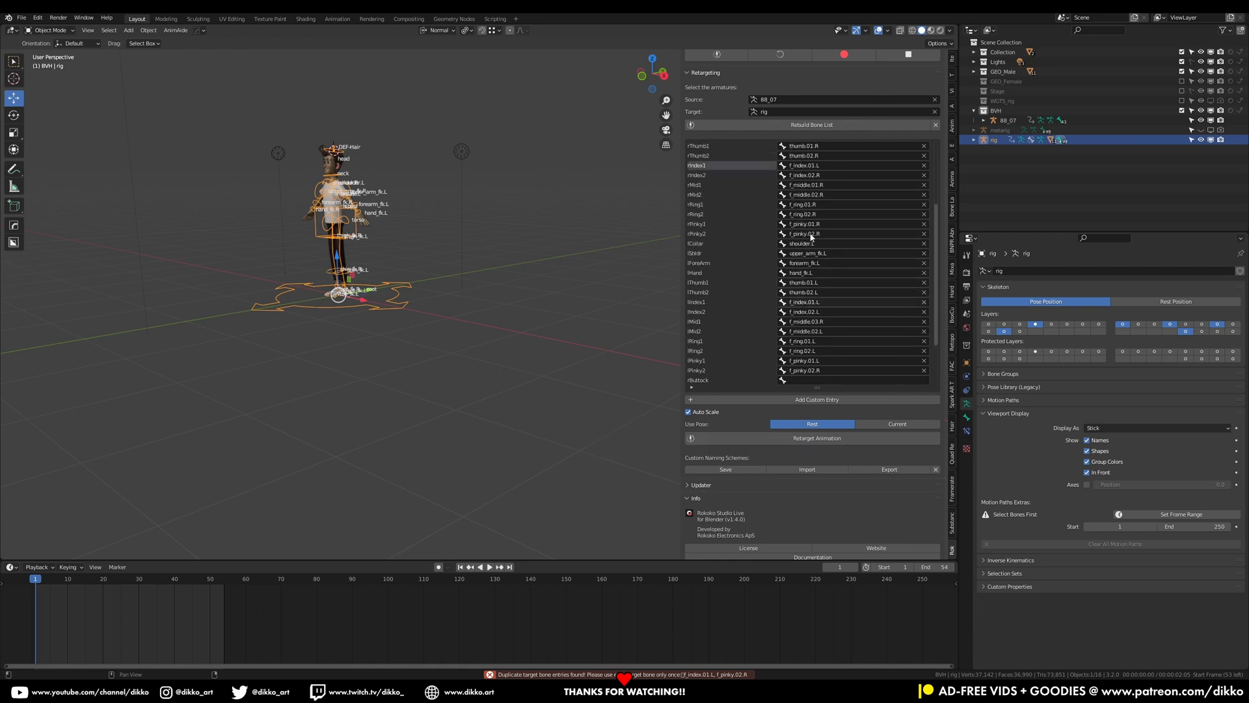
{"action": "left_click", "coordinate": [823, 195]}
{"action": "left_click", "coordinate": [819, 194]}
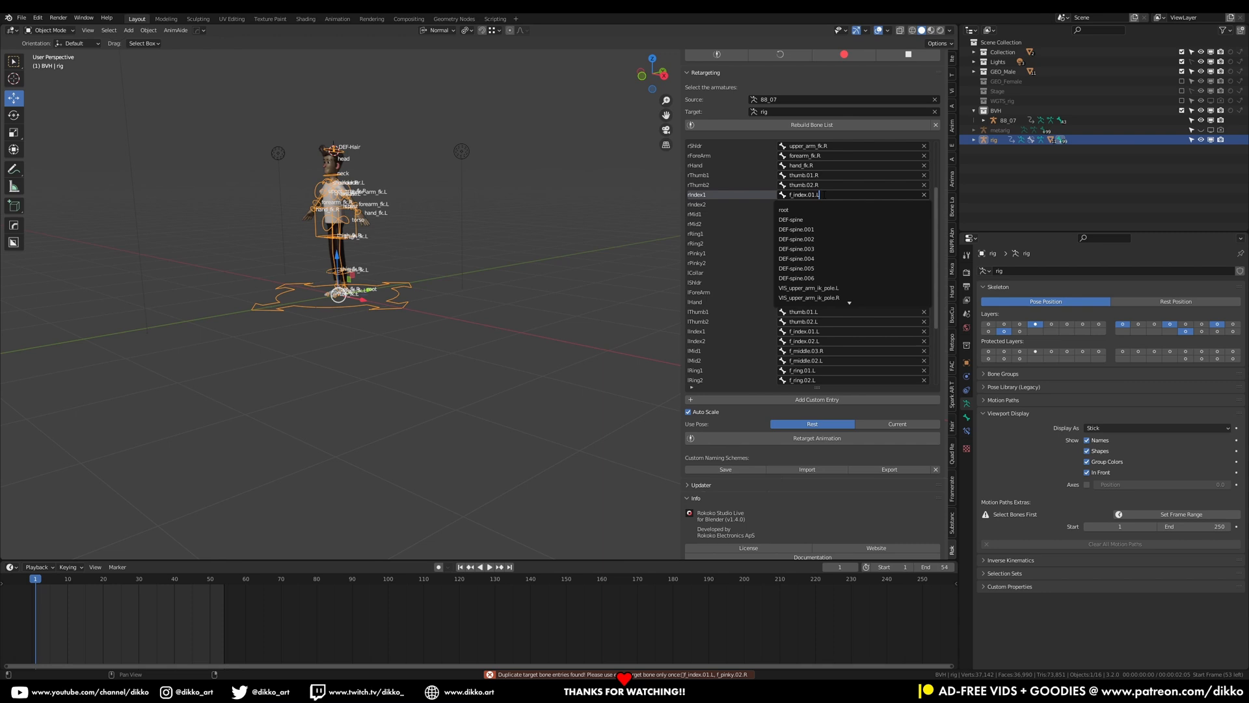
{"action": "key", "text": "BackSpace"}
{"action": "type", "text": "R"}
{"action": "key", "text": "Return"}
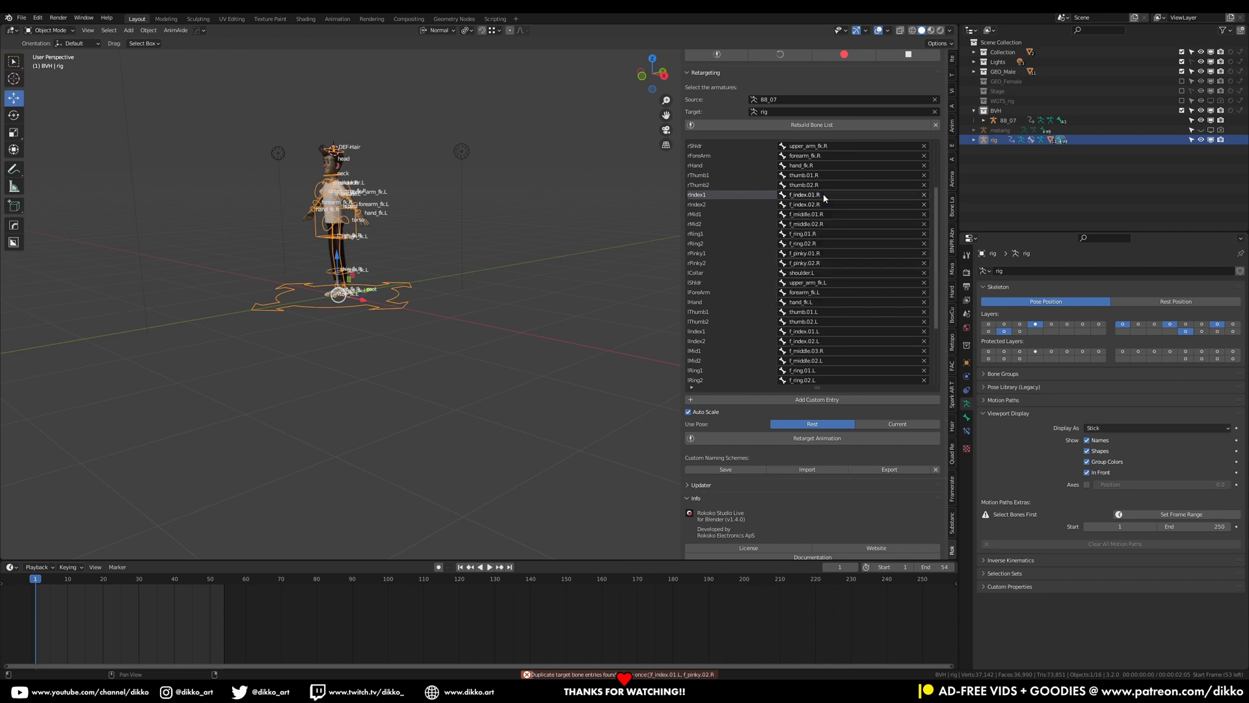
Retry the retarget and change the lPinky2 target to f_pinky.02.L
{"action": "left_click", "coordinate": [810, 439]}
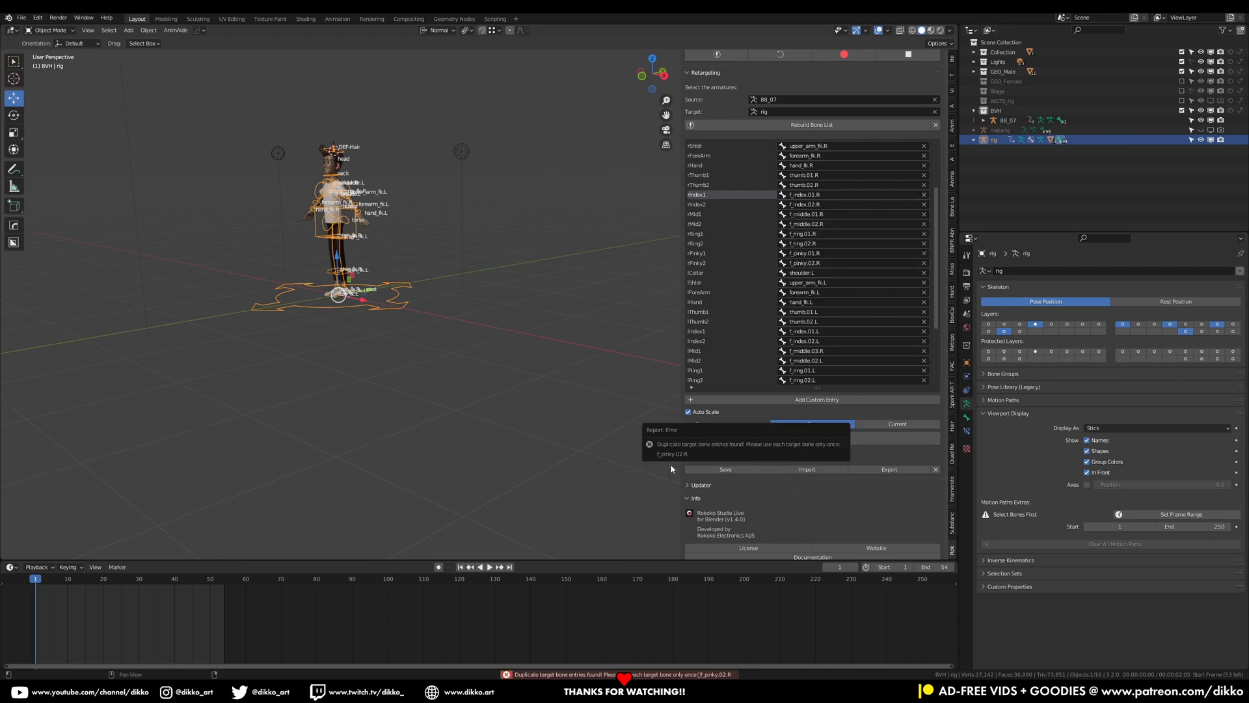
{"action": "scroll", "coordinate": [805, 281], "scroll_direction": "down", "scroll_amount": 4}
{"action": "left_click", "coordinate": [824, 360]}
{"action": "left_click", "coordinate": [825, 363]}
{"action": "key", "text": "BackSpace"}
{"action": "type", "text": "l"}
{"action": "key", "text": "BackSpace"}
{"action": "key", "text": "Return"}
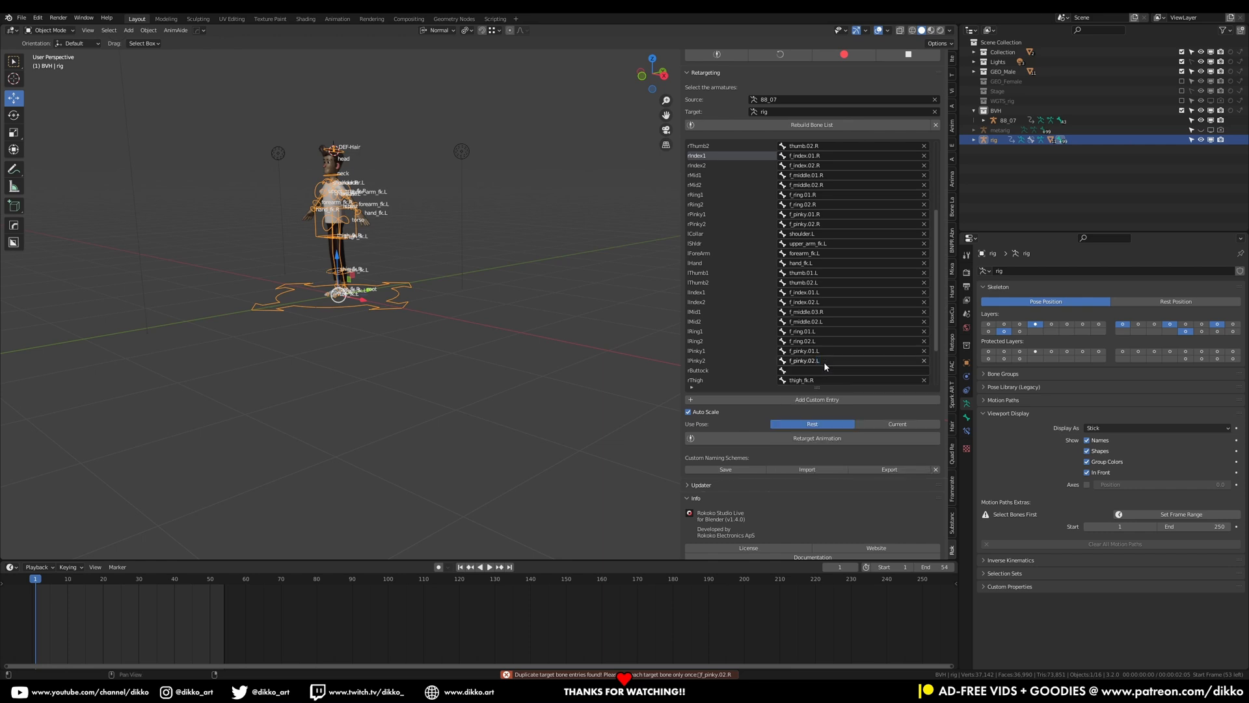
Save the file and retarget the animation onto the rig
{"action": "key", "text": "ctrl+s"}
{"action": "scroll", "coordinate": [326, 345], "scroll_direction": "down", "scroll_amount": 1}
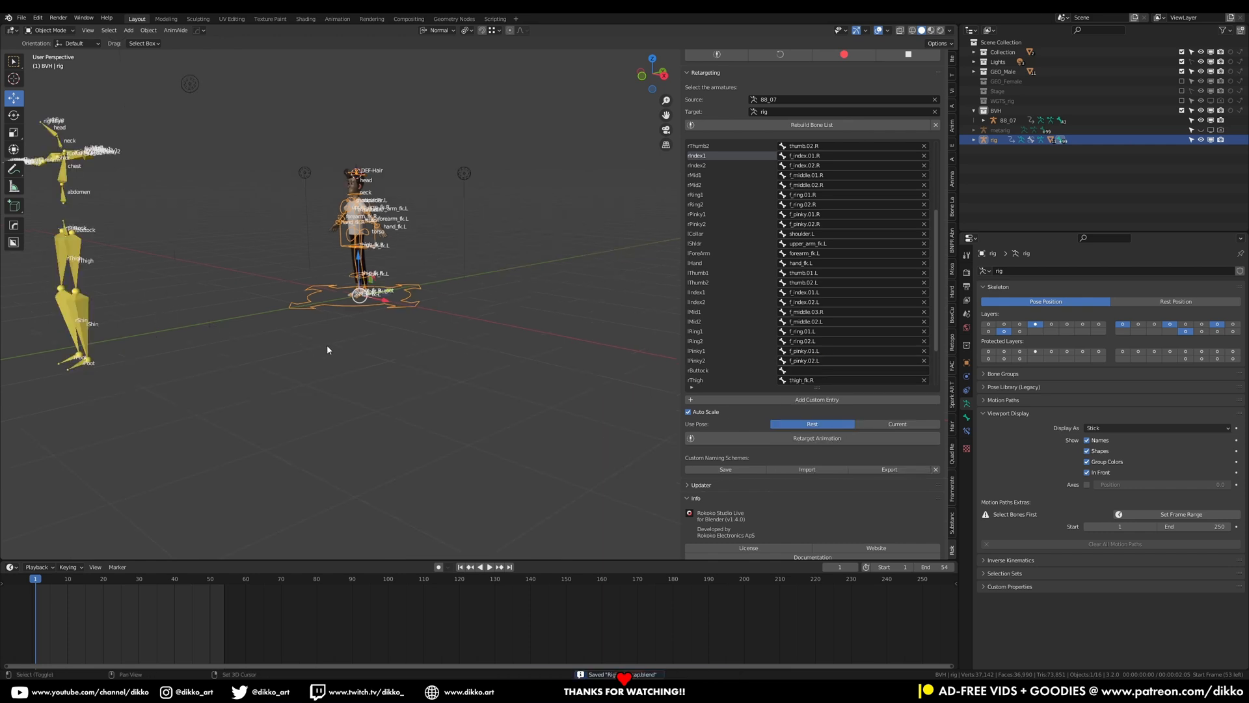
{"action": "middle_click_drag", "start_coordinate": [327, 345], "coordinate": [341, 345], "text": "shift"}
{"action": "left_click", "coordinate": [786, 438]}
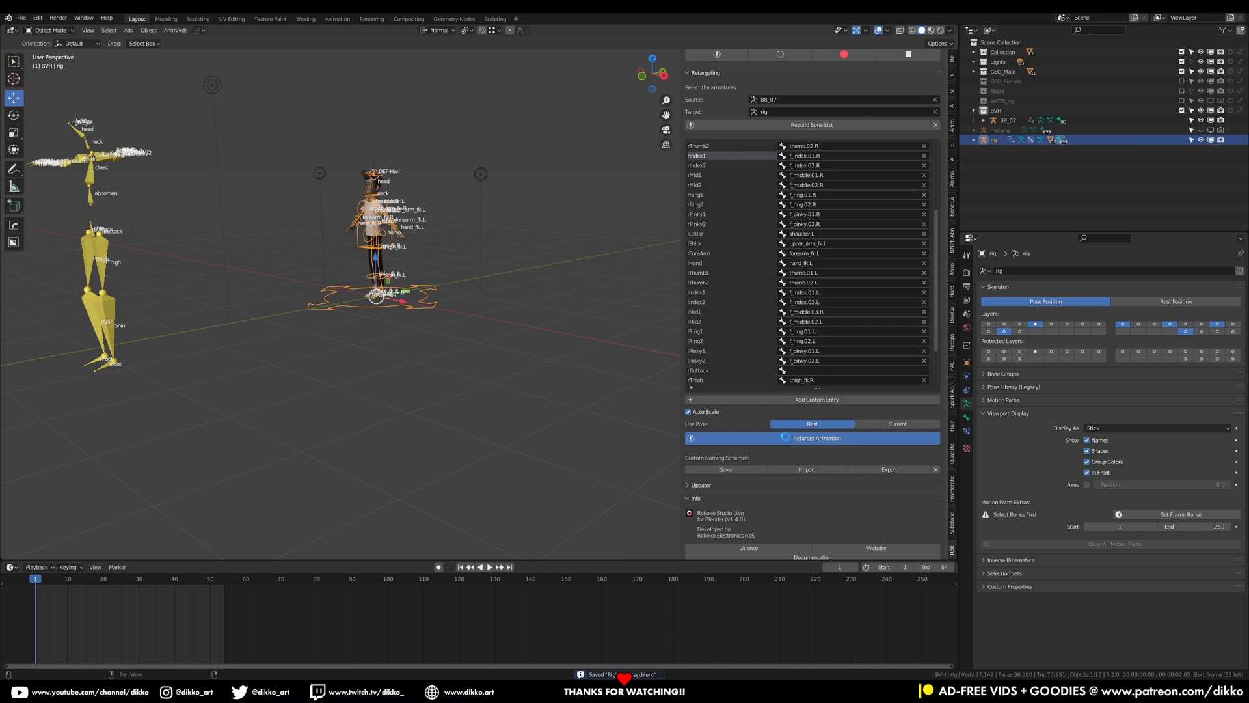
Play back the retargeted animation and inspect it from different angles
{"action": "scroll", "coordinate": [115, 298], "scroll_direction": "up", "scroll_amount": 2}
{"action": "middle_click_drag", "start_coordinate": [115, 298], "coordinate": [276, 323], "text": "shift"}
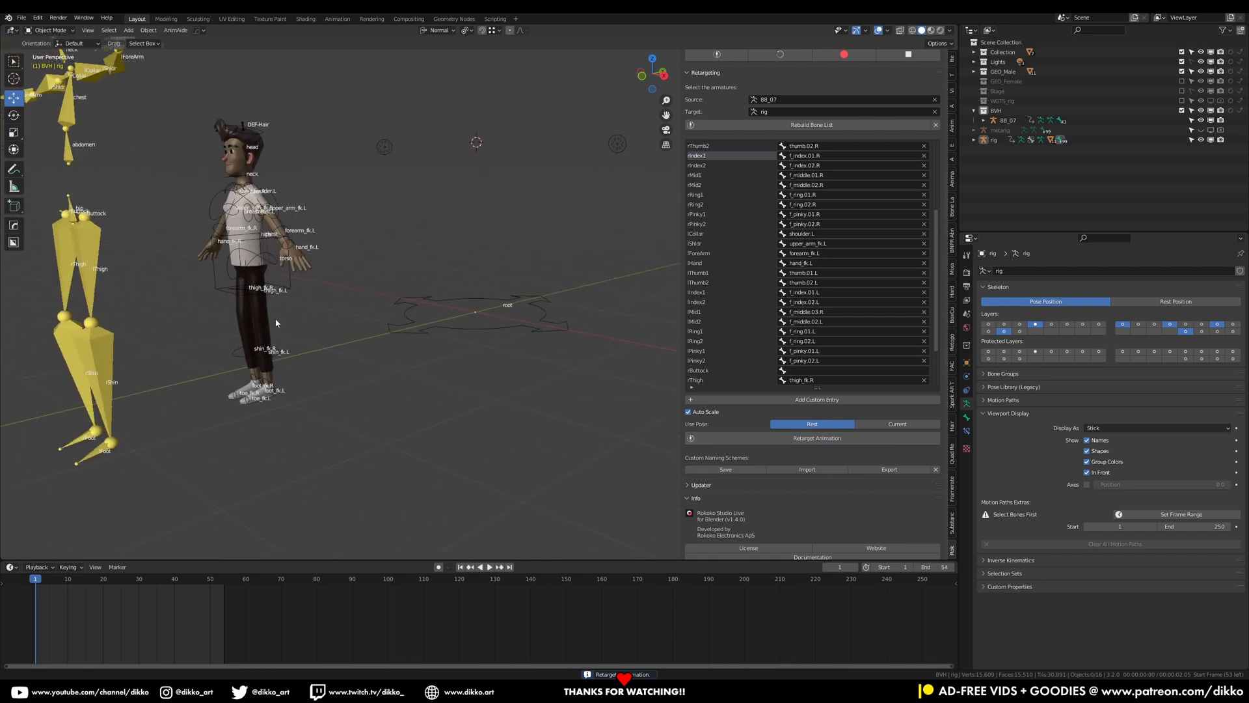
{"action": "key", "text": "space"}
{"action": "left_click_drag", "start_coordinate": [60, 583], "coordinate": [33, 603]}
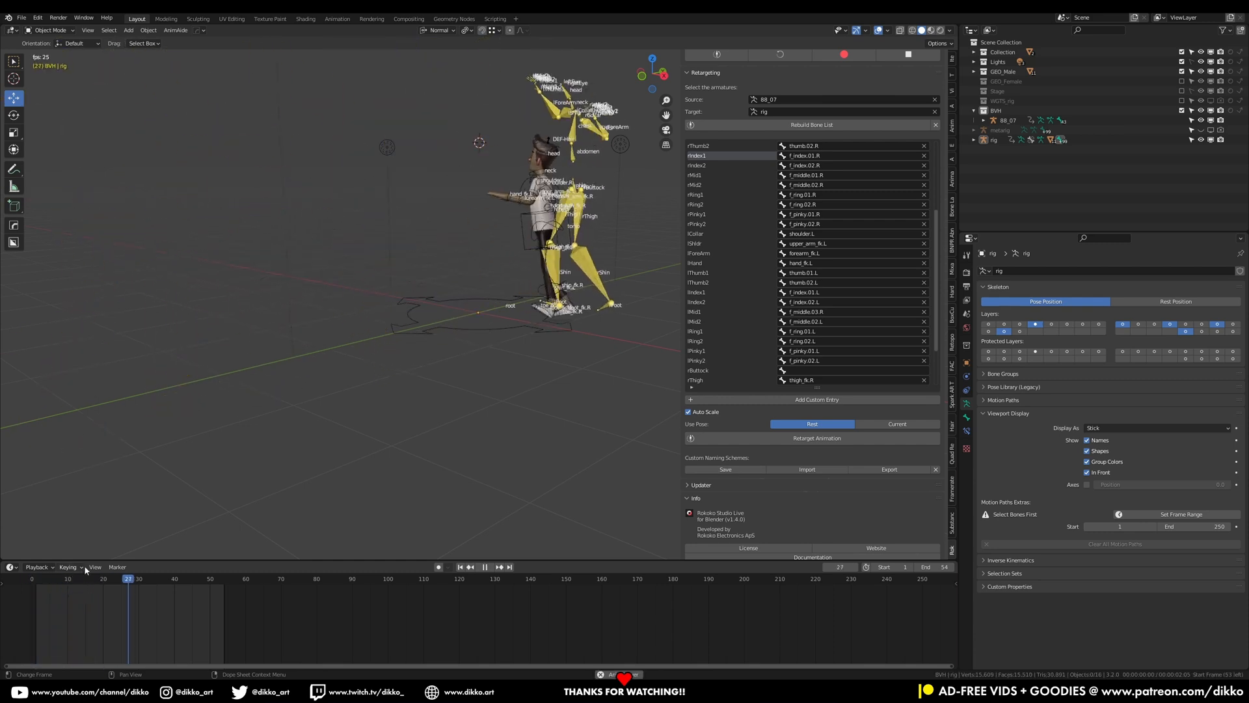
{"action": "left_click", "coordinate": [38, 580]}
{"action": "key", "text": "space"}
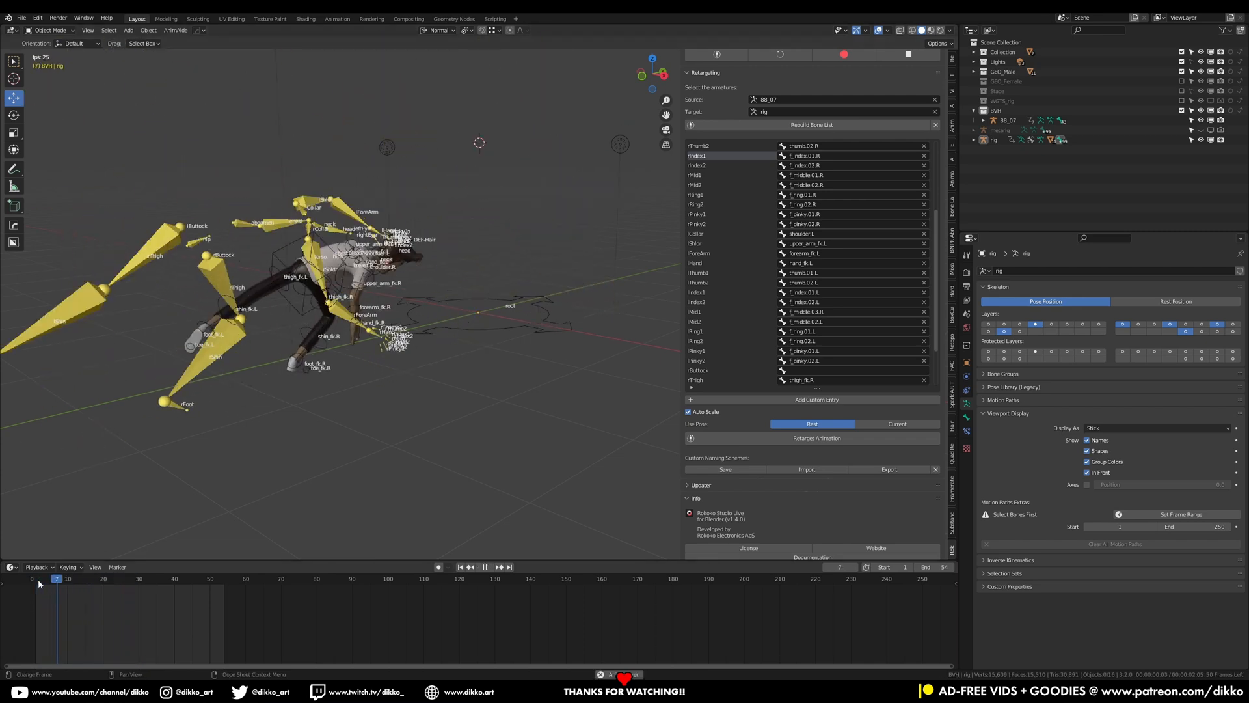
{"action": "key", "text": "space"}
{"action": "middle_click_drag", "start_coordinate": [367, 337], "coordinate": [440, 265]}
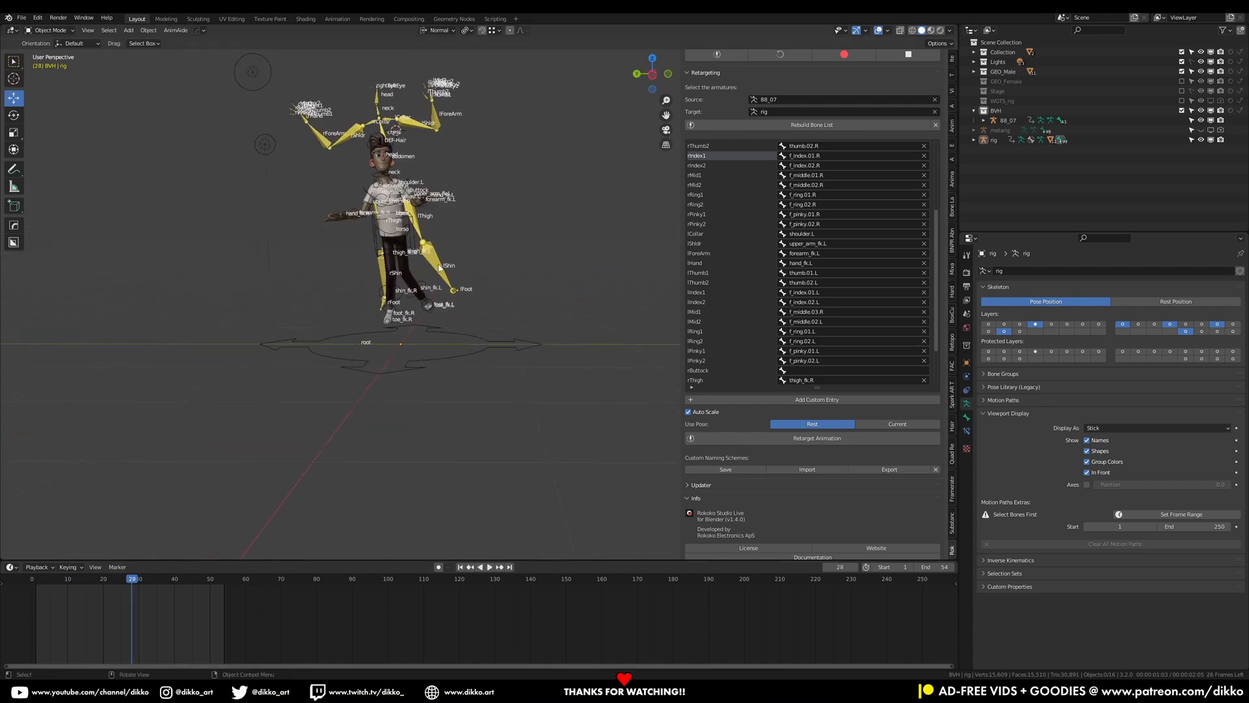
Select the BVH armature, replay the animation from the start and inspect the rig's thigh control
{"action": "left_click", "coordinate": [427, 261]}
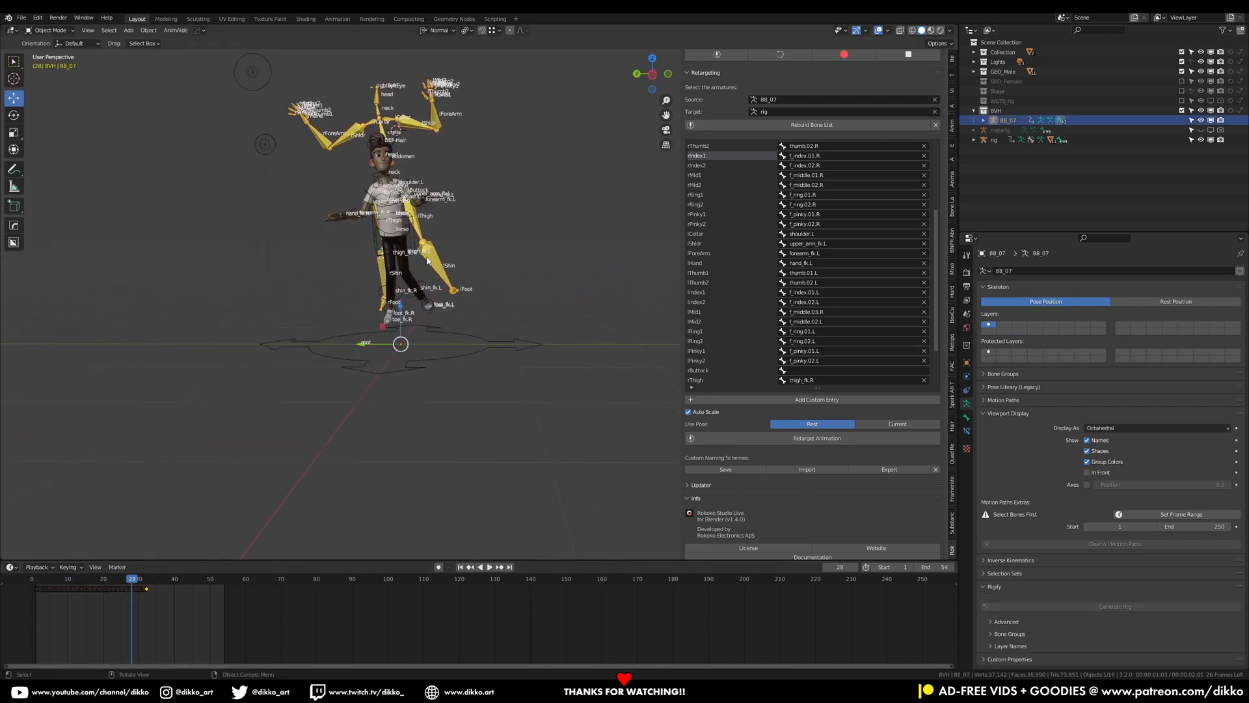
{"action": "left_click", "coordinate": [36, 581]}
{"action": "key", "text": "space"}
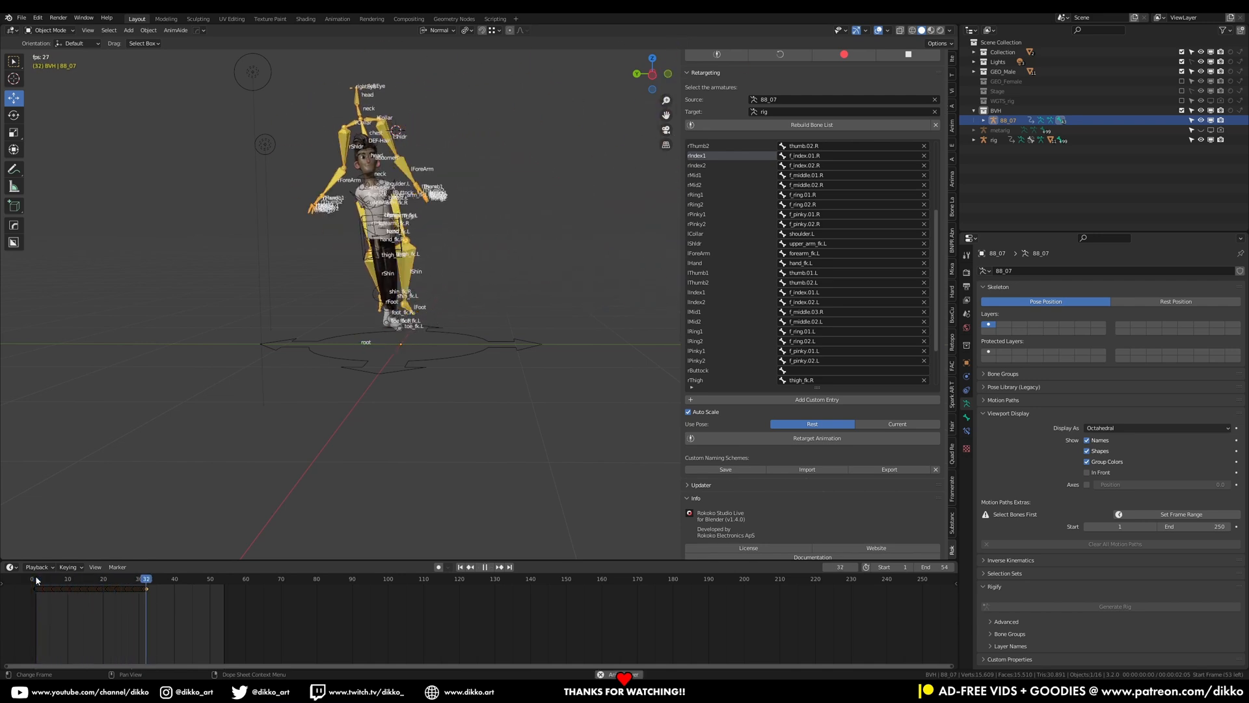
{"action": "left_click_drag", "start_coordinate": [35, 578], "coordinate": [122, 544]}
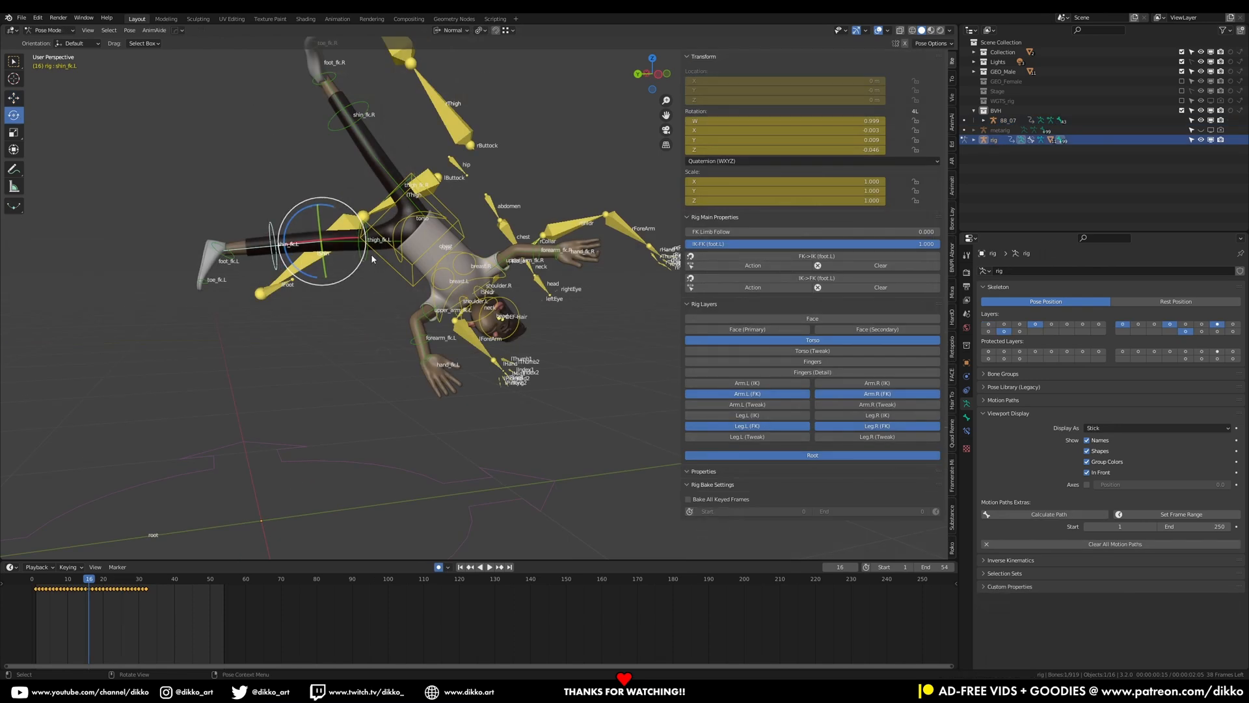
{"action": "left_click", "coordinate": [372, 254]}
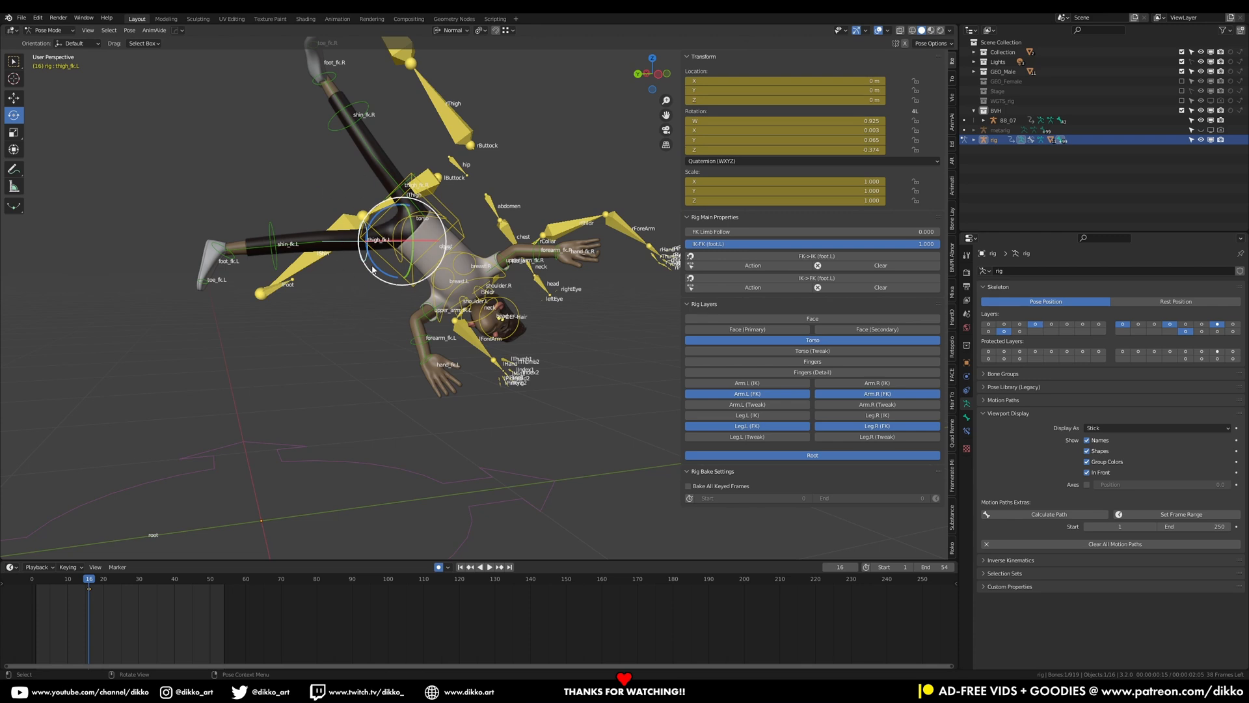
Undo the previous retarget and pose changes to restore the unanimated rig
{"action": "key", "text": "ctrl+z"}
{"action": "key", "text": "ctrl+z"}
{"action": "key", "text": "ctrl+z"}
{"action": "key", "text": "ctrl+z"}
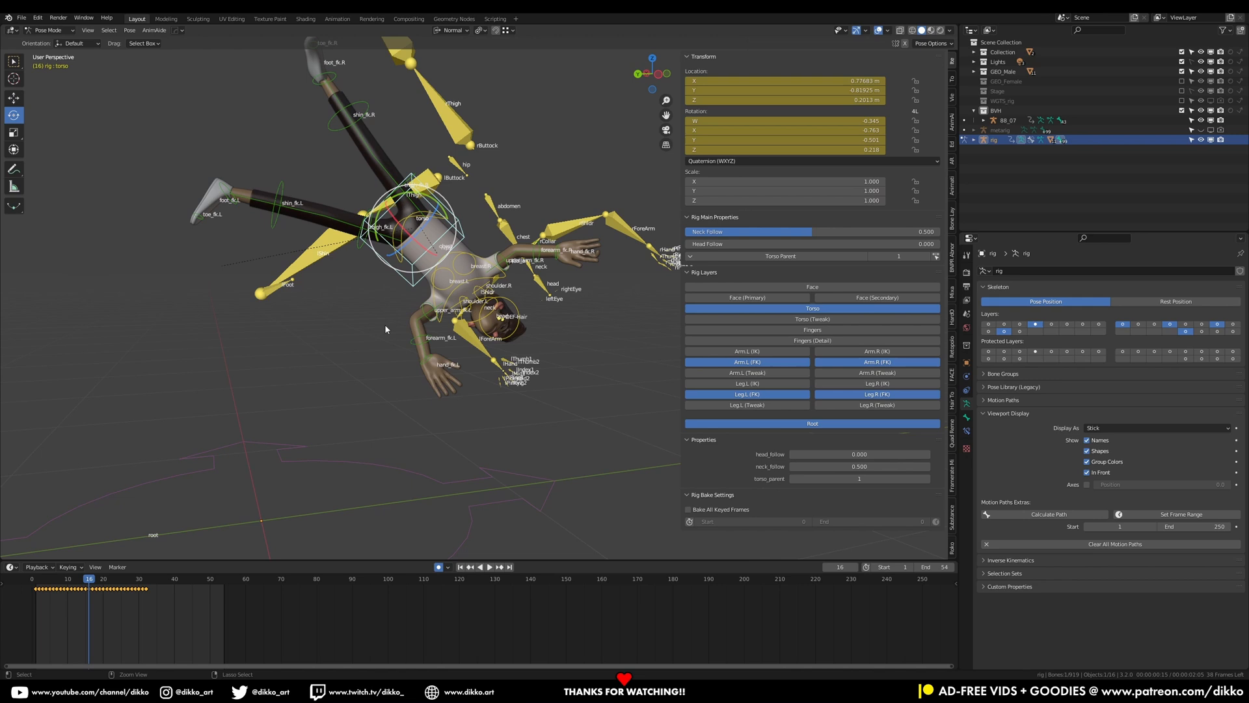
{"action": "key", "text": "ctrl+z"}
{"action": "key", "text": "ctrl+z"}
{"action": "key", "text": "ctrl+z"}
{"action": "key", "text": "ctrl+z"}
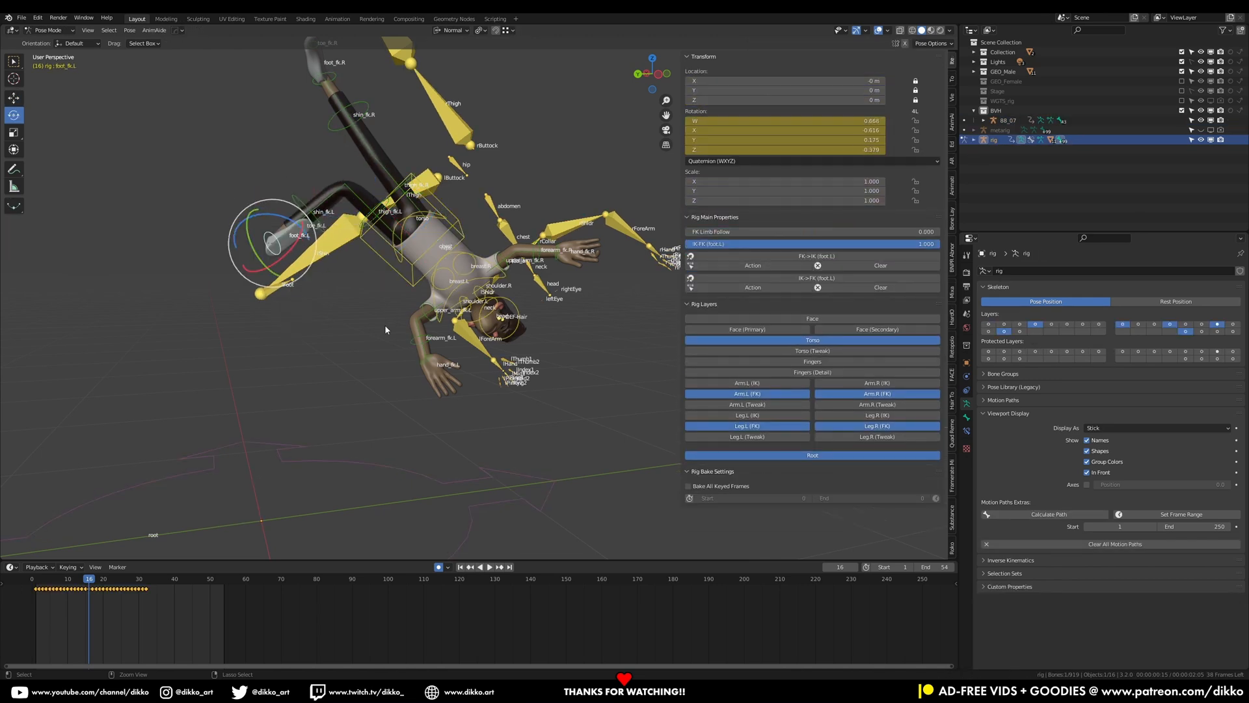
{"action": "key", "text": "ctrl+z"}
{"action": "key", "text": "ctrl+z"}
{"action": "key", "text": "ctrl+z"}
{"action": "key", "text": "ctrl+z"}
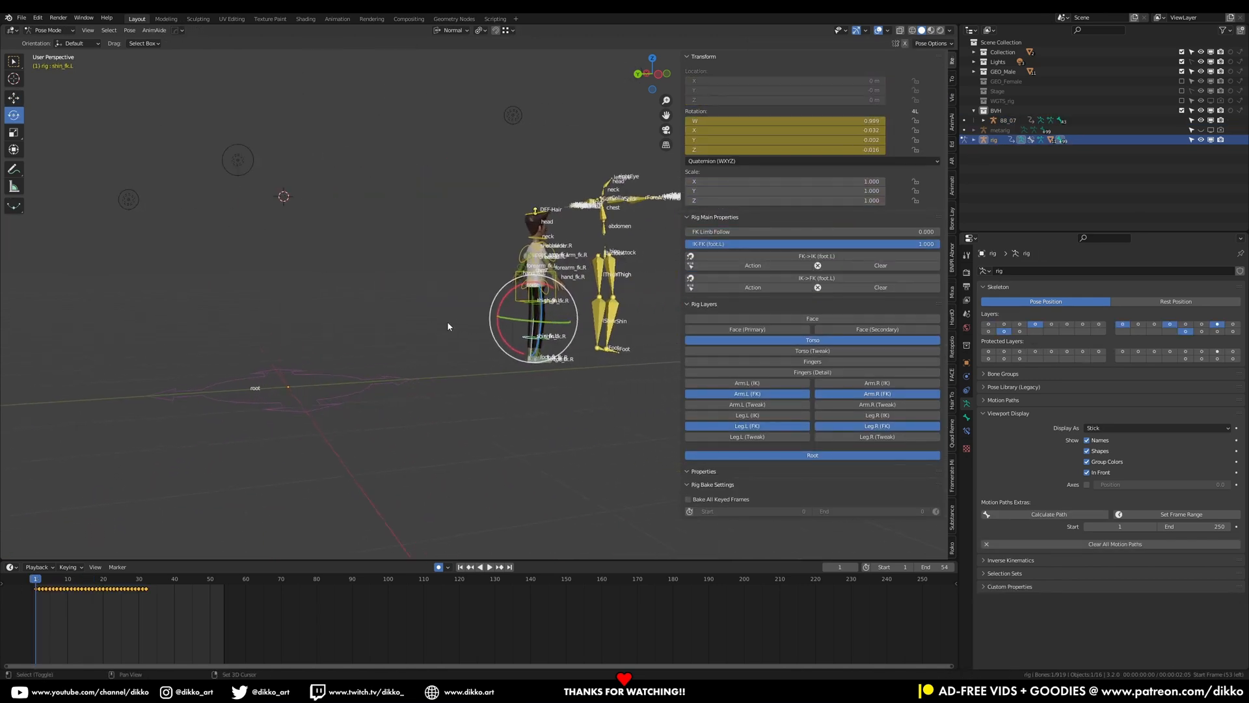
{"action": "key", "text": "ctrl+z"}
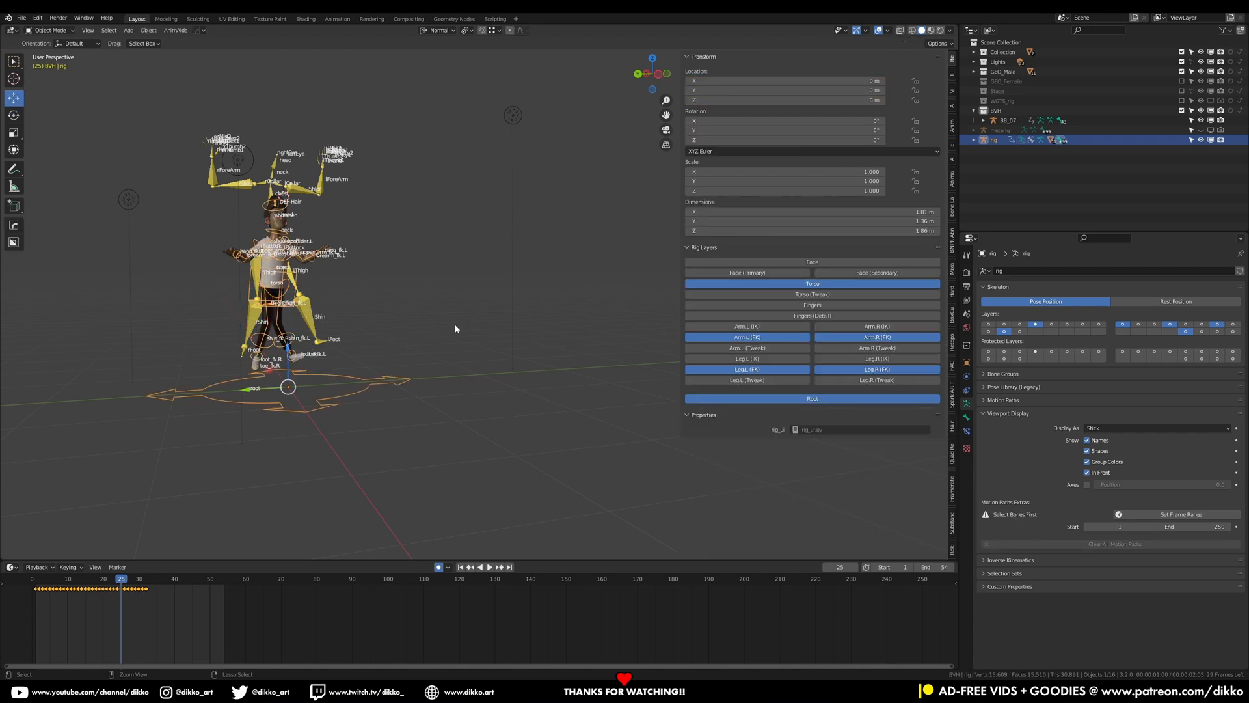
{"action": "key", "text": "ctrl+z"}
{"action": "key", "text": "ctrl+z"}
{"action": "key", "text": "ctrl+z"}
{"action": "key", "text": "ctrl+z"}
{"action": "key", "text": "ctrl+z"}
{"action": "key", "text": "ctrl+z"}
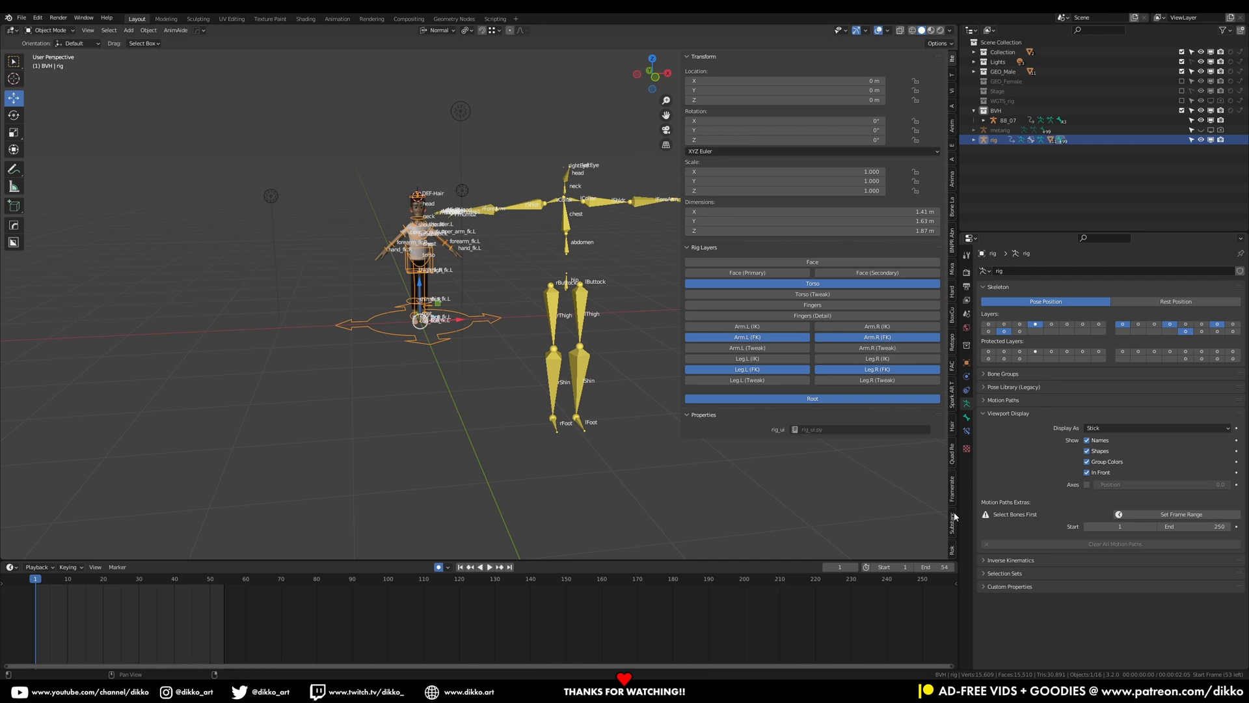
In the retargeting bone list, set the lThigh target to thigh_fk.L
{"action": "scroll", "coordinate": [954, 517], "scroll_direction": "down", "scroll_amount": 6}
{"action": "scroll", "coordinate": [942, 535], "scroll_direction": "down", "scroll_amount": 10}
{"action": "scroll", "coordinate": [955, 542], "scroll_direction": "down", "scroll_amount": 5}
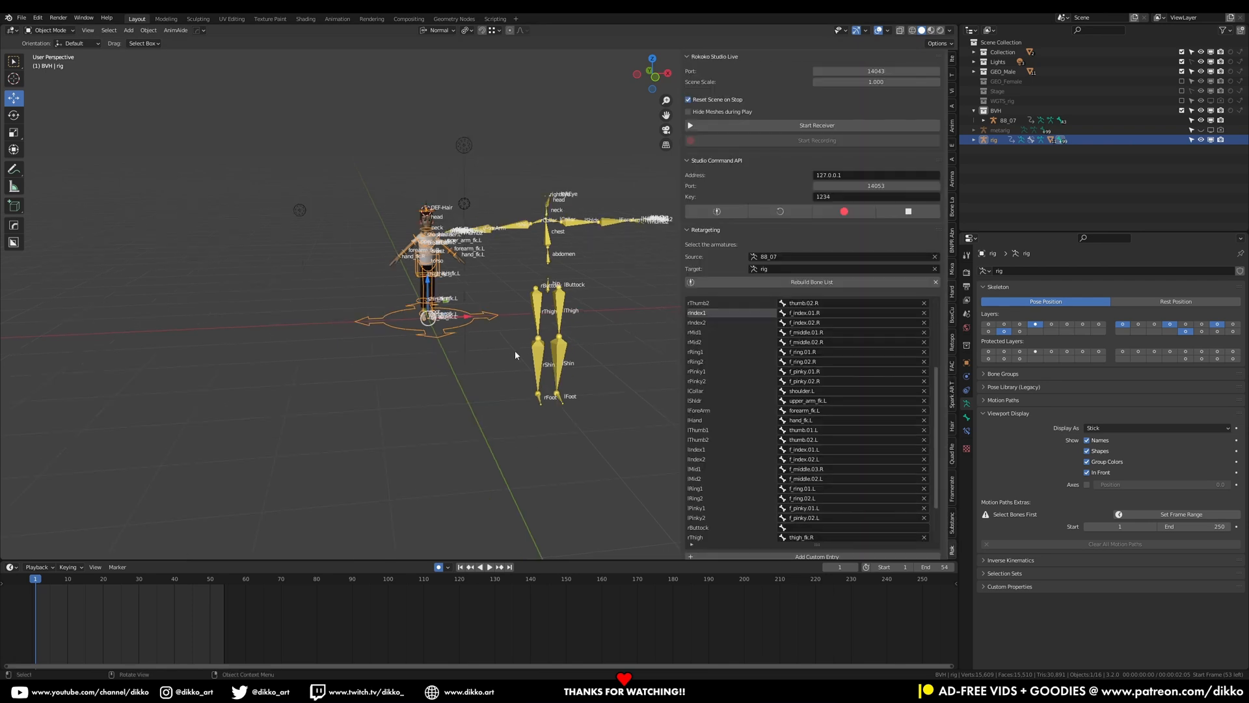
{"action": "key", "text": "KP_Decimal"}
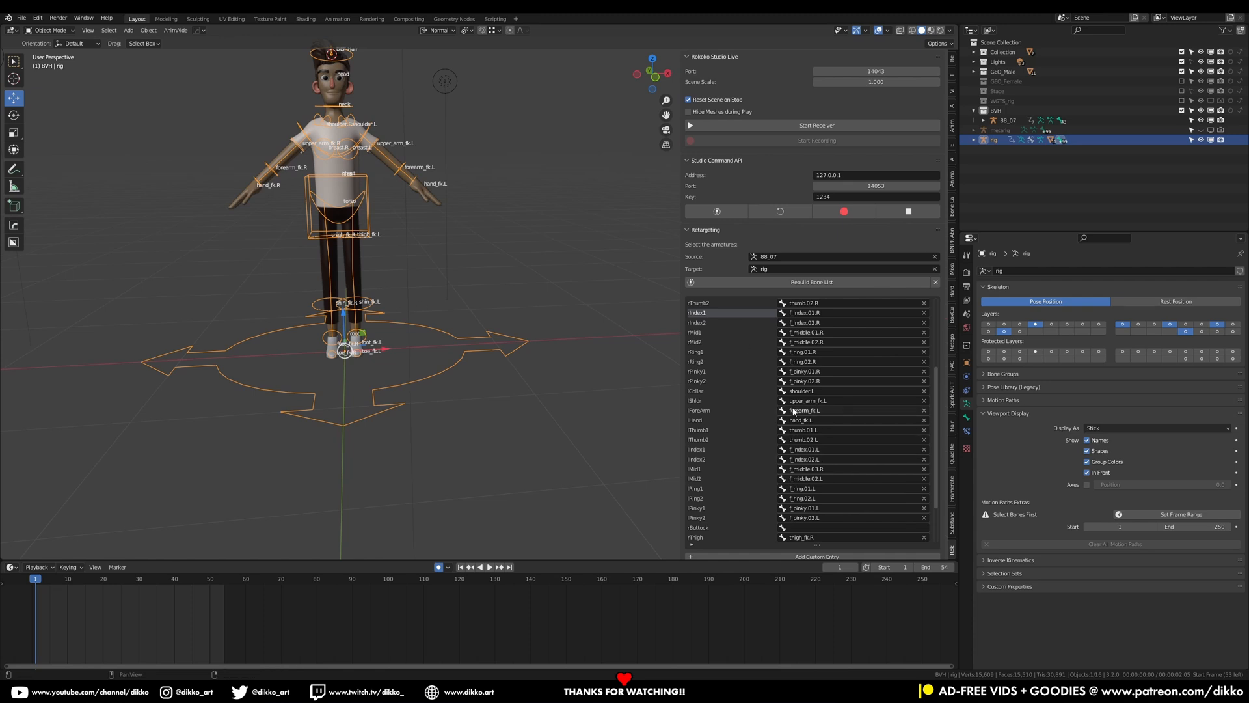
{"action": "scroll", "coordinate": [825, 423], "scroll_direction": "down", "scroll_amount": 3}
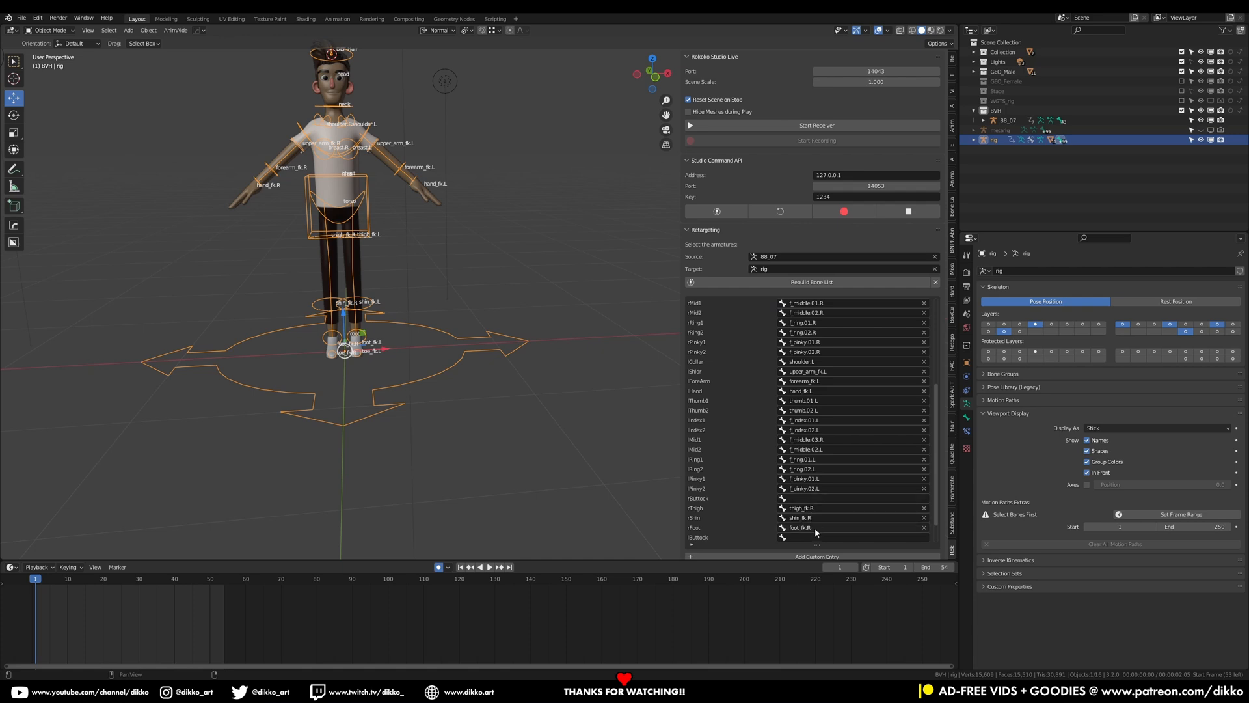
{"action": "scroll", "coordinate": [816, 527], "scroll_direction": "down", "scroll_amount": 3}
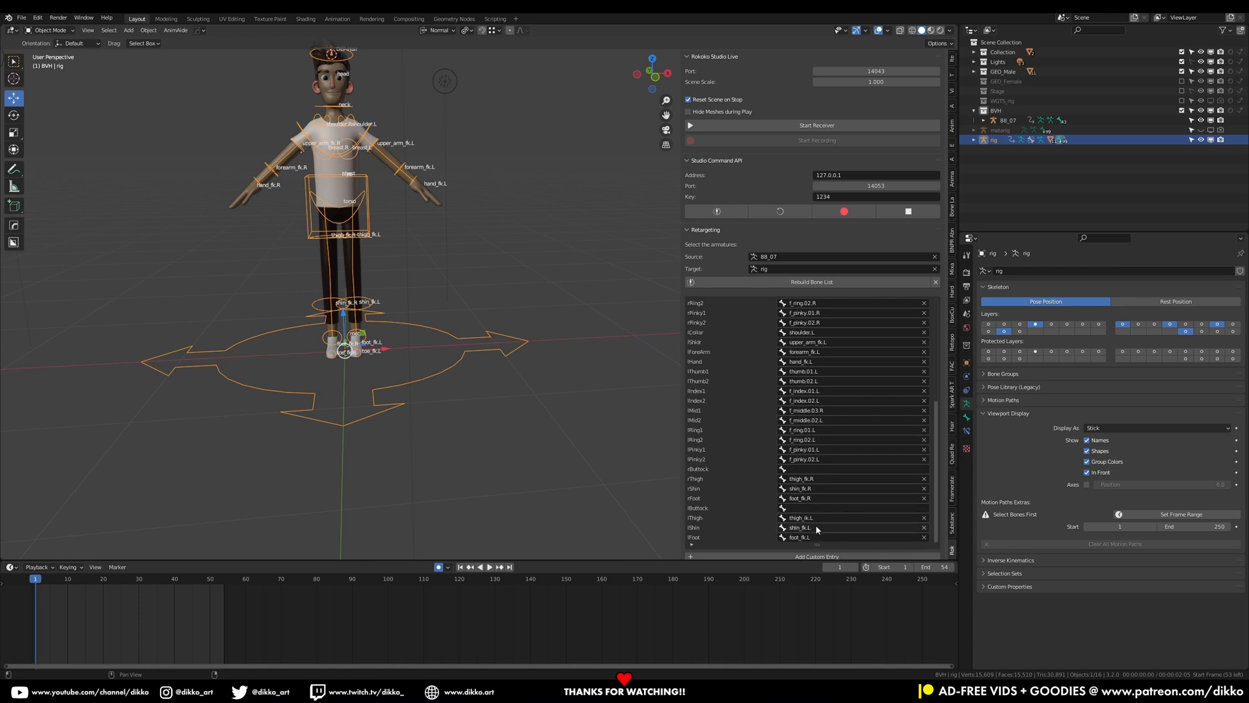
{"action": "left_click", "coordinate": [819, 519]}
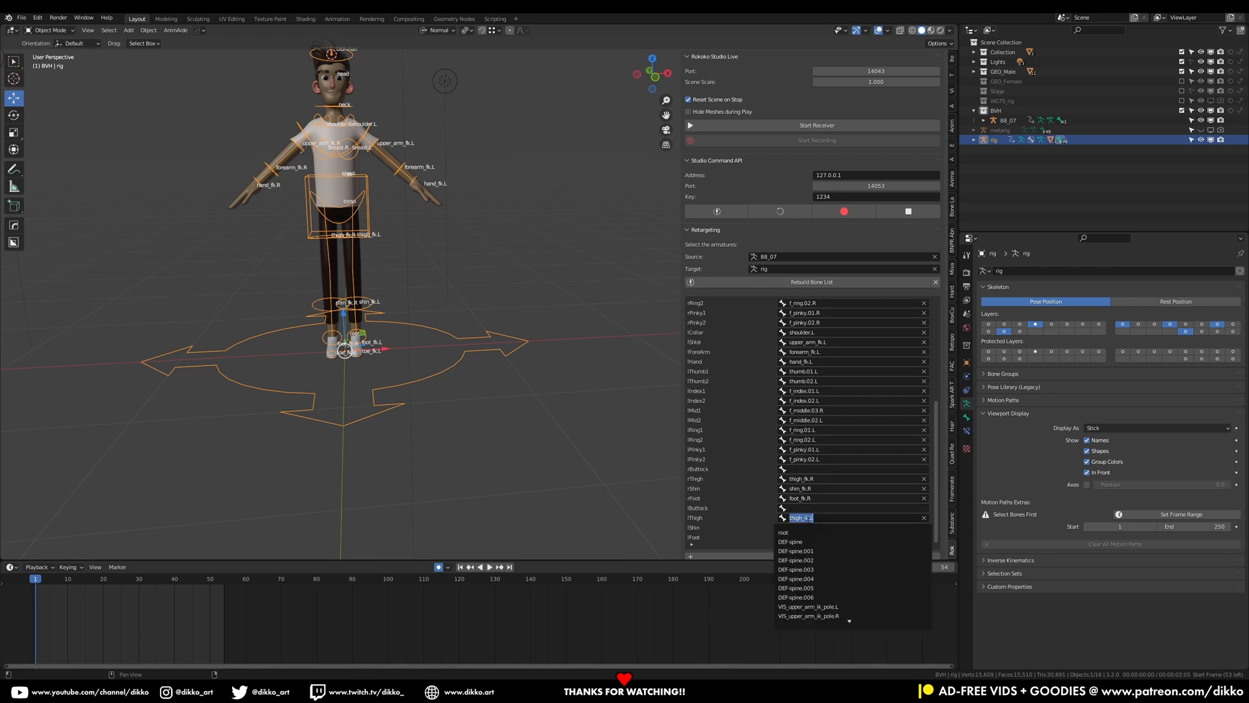
{"action": "left_click", "coordinate": [804, 518]}
{"action": "key", "text": "BackSpace"}
{"action": "type", "text": "f"}
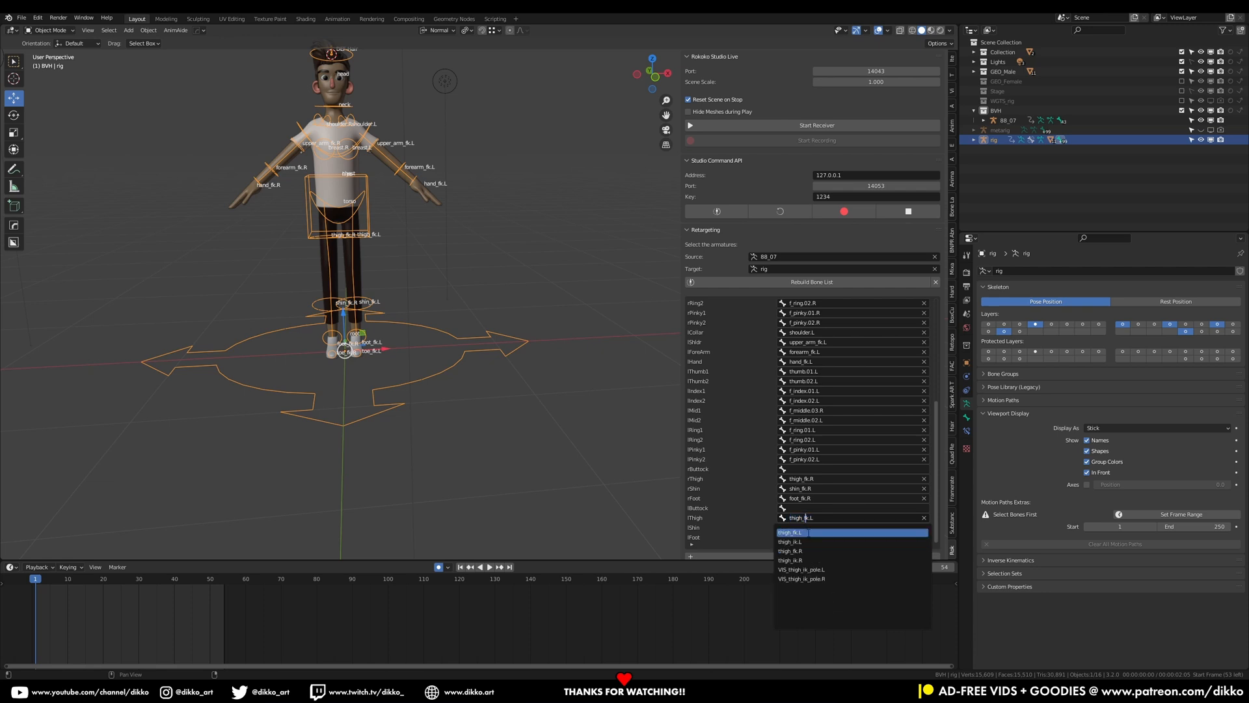
{"action": "key", "text": "Return"}
Save the file and run Retarget Animation again with the corrected mapping
{"action": "key", "text": "ctrl+s"}
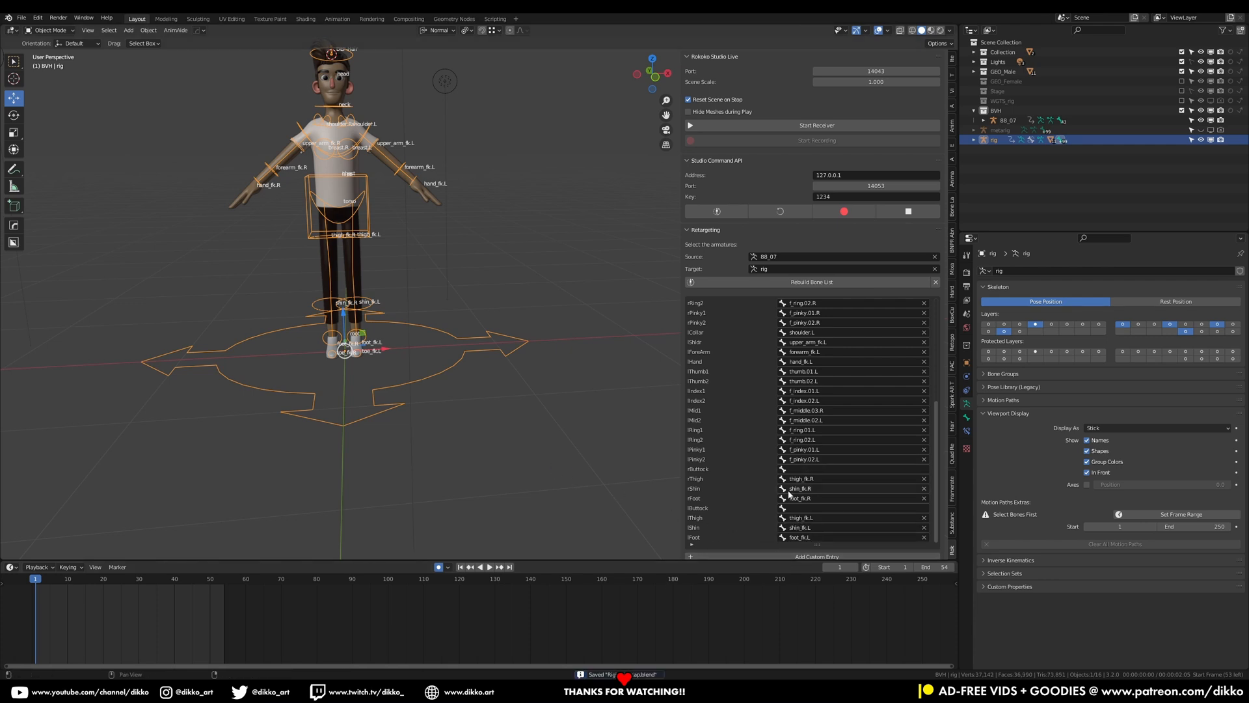
{"action": "scroll", "coordinate": [791, 520], "scroll_direction": "down", "scroll_amount": 6}
{"action": "left_click", "coordinate": [810, 442]}
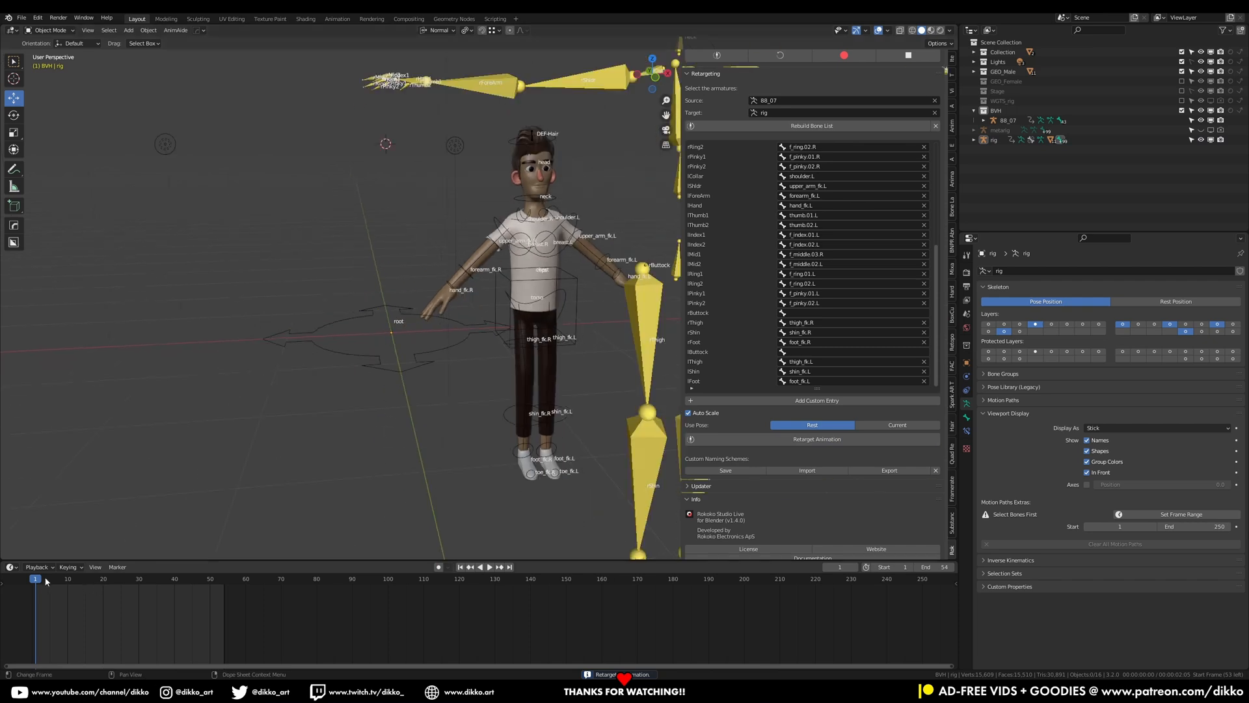
Scrub and play back the new retargeted animation, orbiting around the character to inspect it
{"action": "left_click_drag", "start_coordinate": [45, 578], "coordinate": [86, 579]}
{"action": "middle_click_drag", "start_coordinate": [326, 348], "coordinate": [392, 391]}
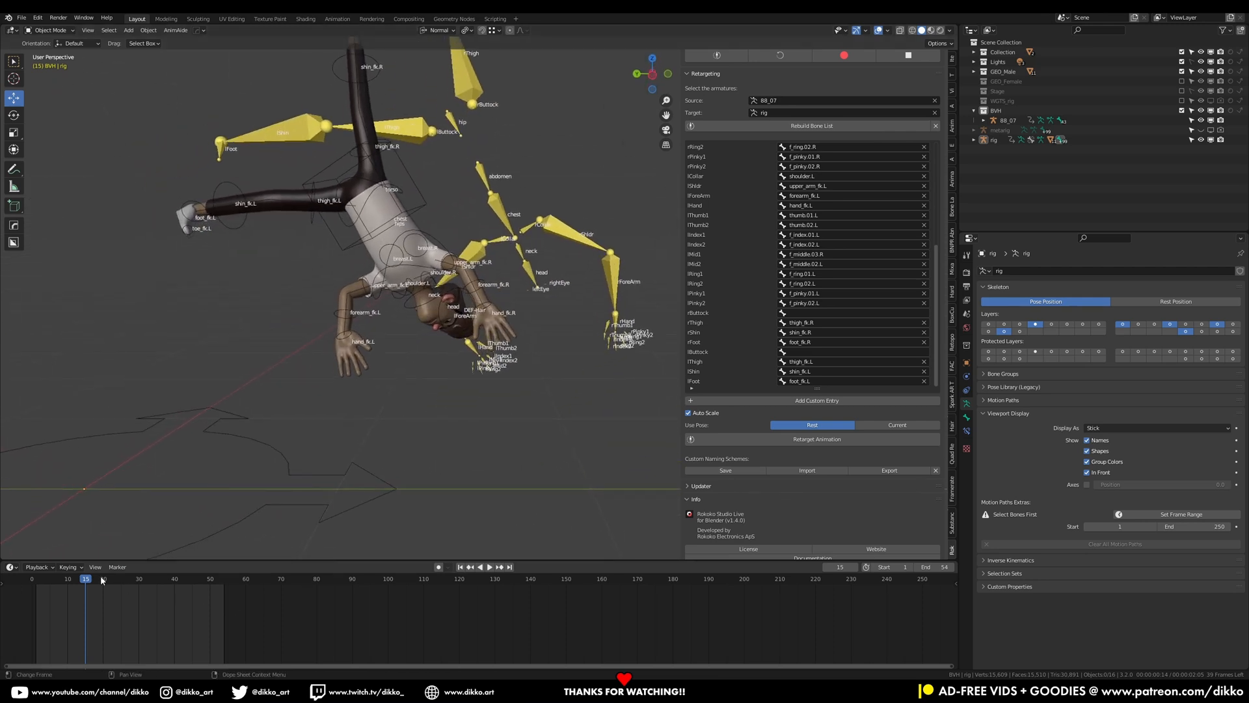
{"action": "key", "text": "space"}
{"action": "left_click_drag", "start_coordinate": [137, 585], "coordinate": [41, 611]}
{"action": "scroll", "coordinate": [434, 347], "scroll_direction": "down", "scroll_amount": 6}
{"action": "key", "text": "space"}
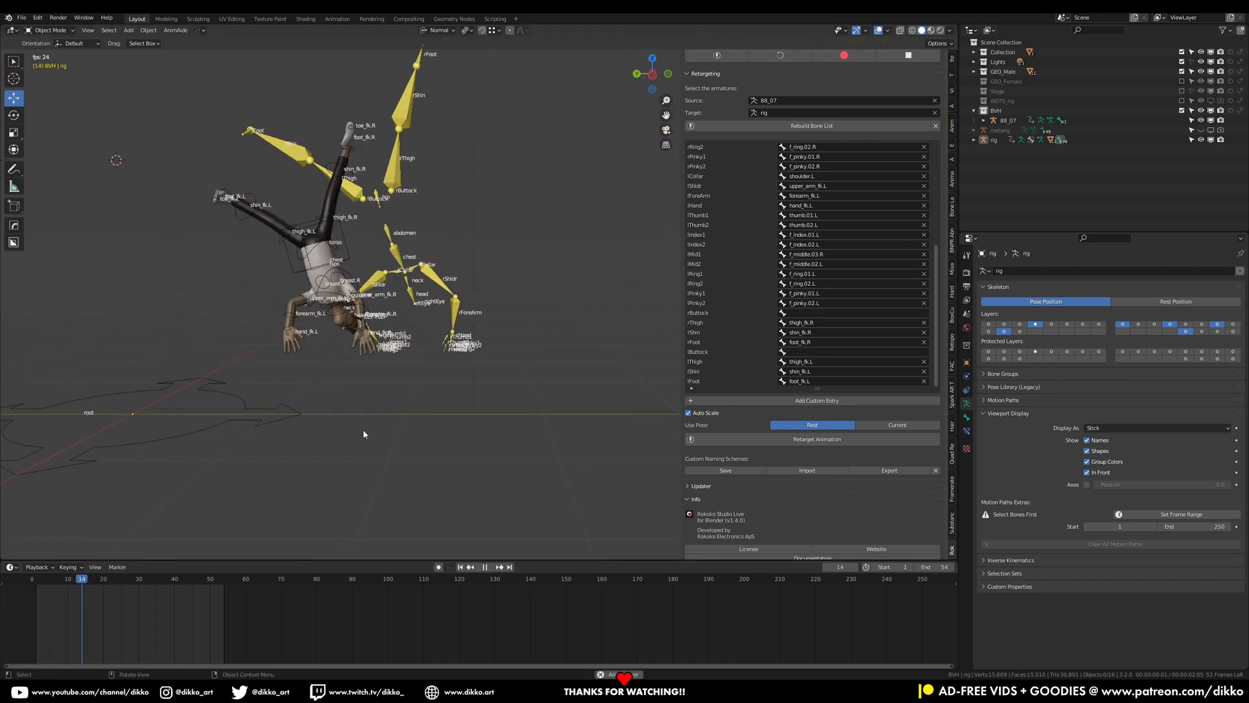
{"action": "key", "text": "space"}
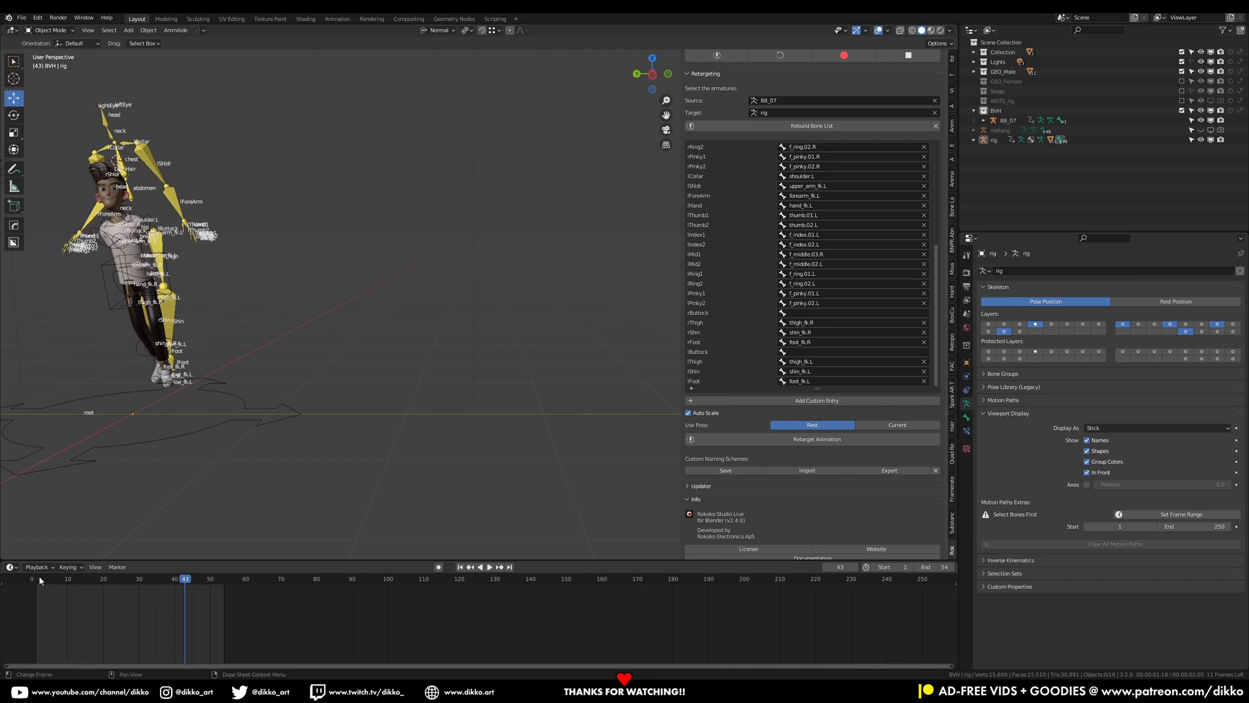
{"action": "left_click", "coordinate": [39, 580]}
{"action": "key", "text": "space"}
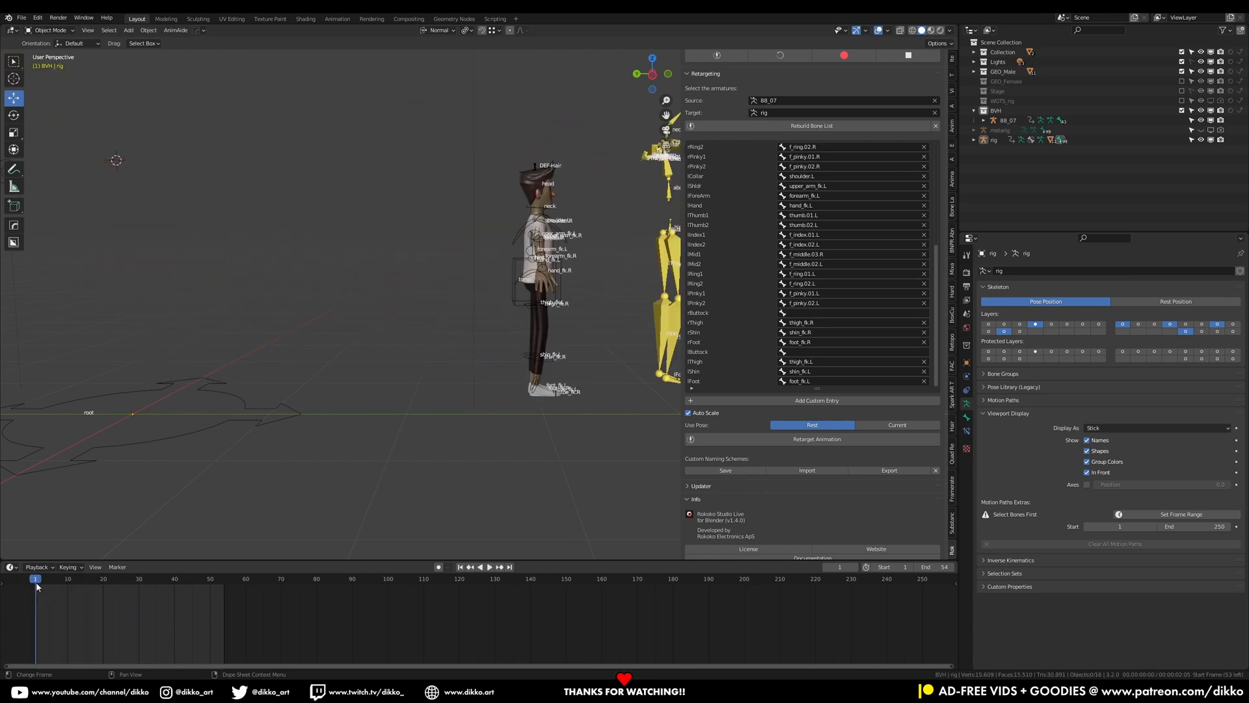
{"action": "left_click_drag", "start_coordinate": [36, 581], "coordinate": [124, 553]}
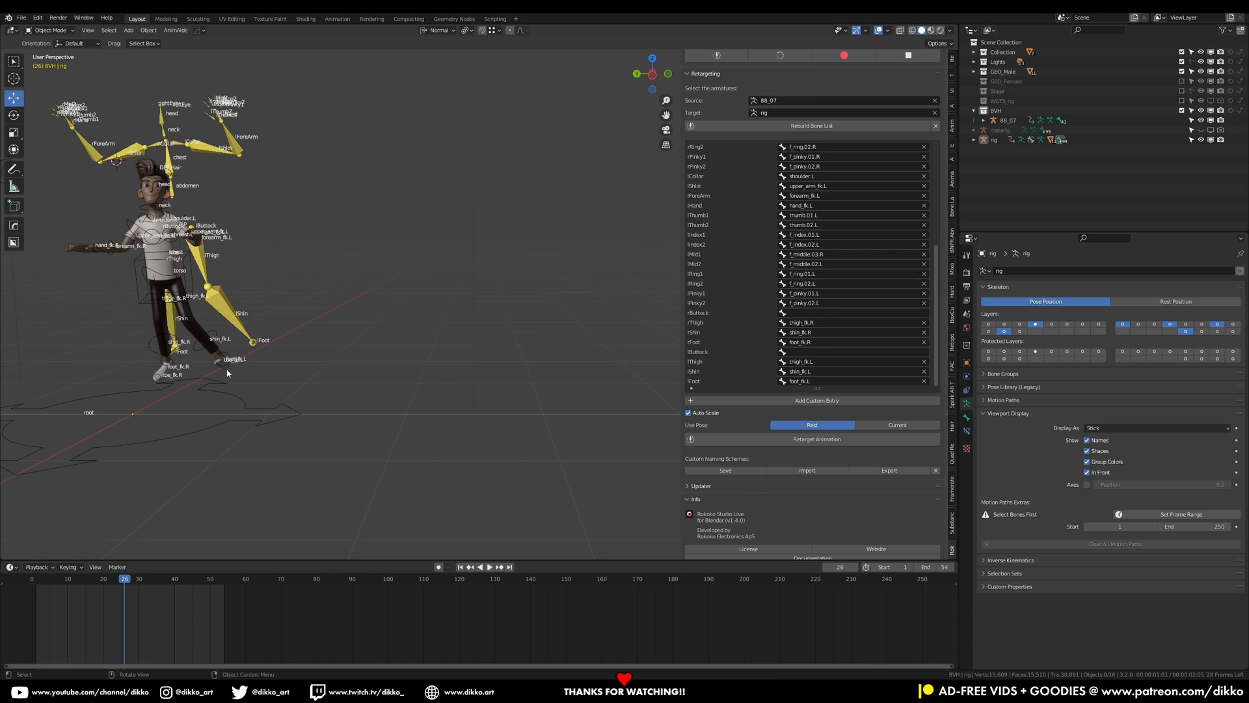
{"action": "key", "text": "space"}
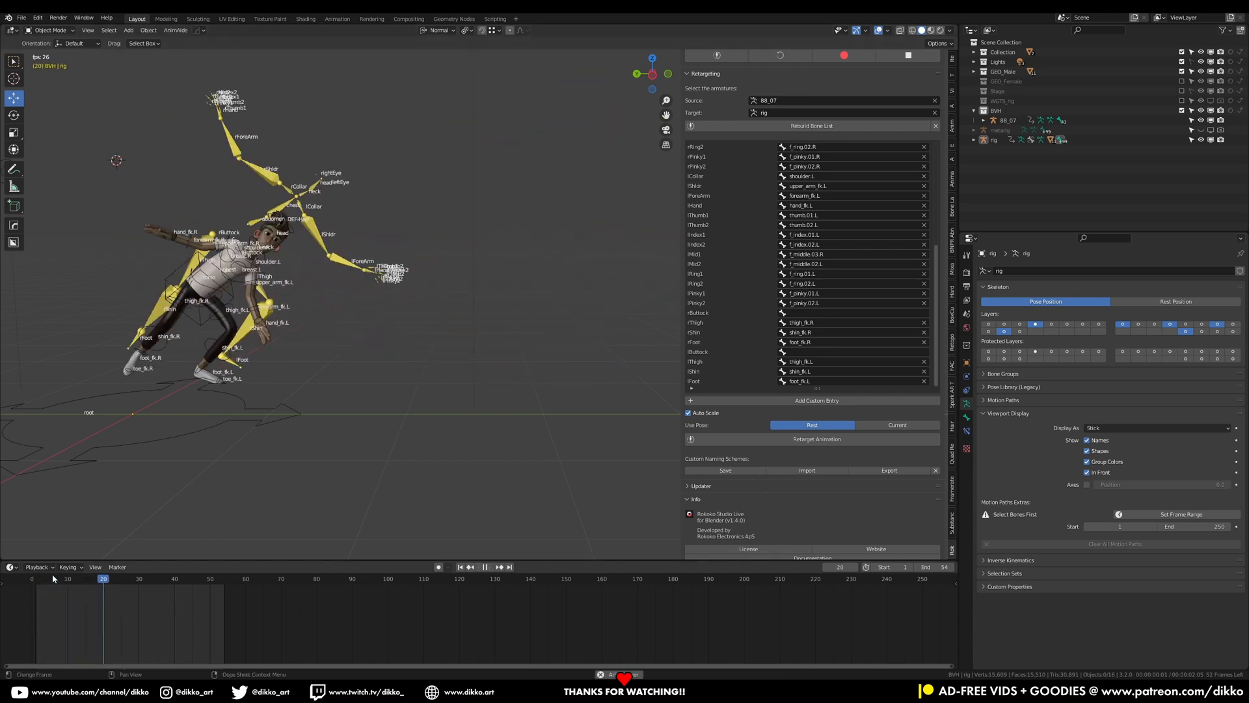
{"action": "key", "text": "space"}
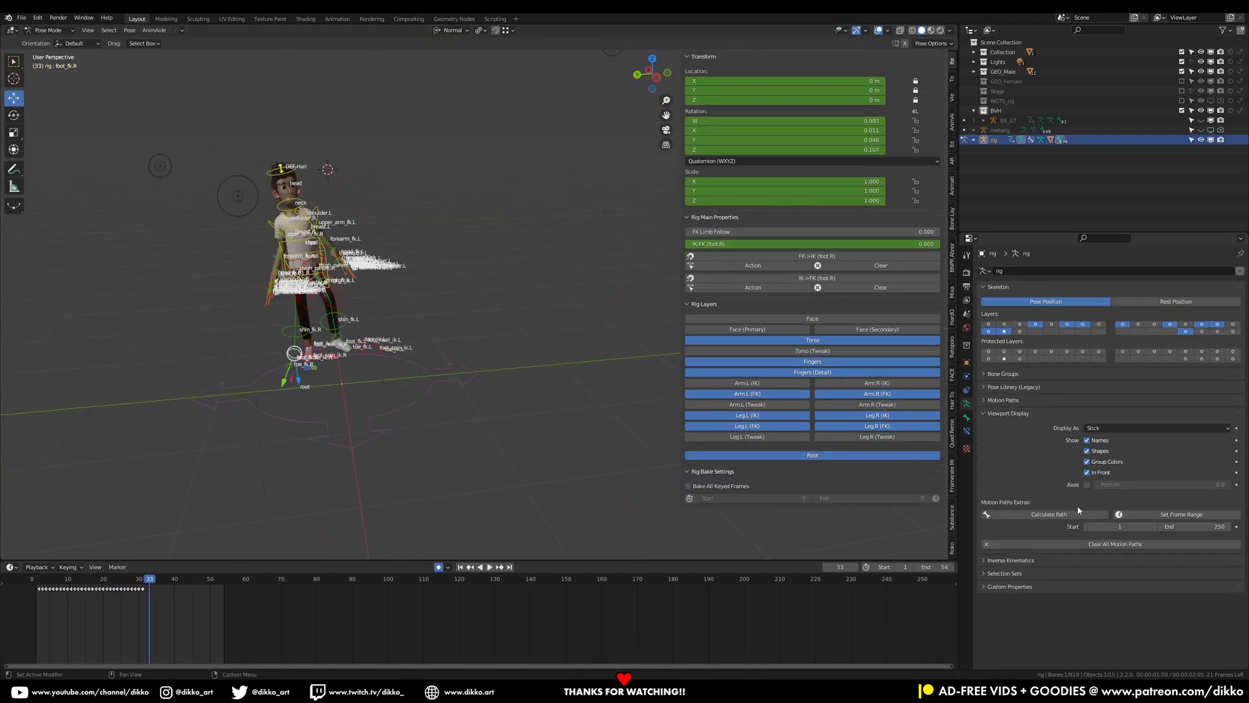
Delete keyframes in the timeline and move the torso control to a new position
{"action": "left_click", "coordinate": [40, 567]}
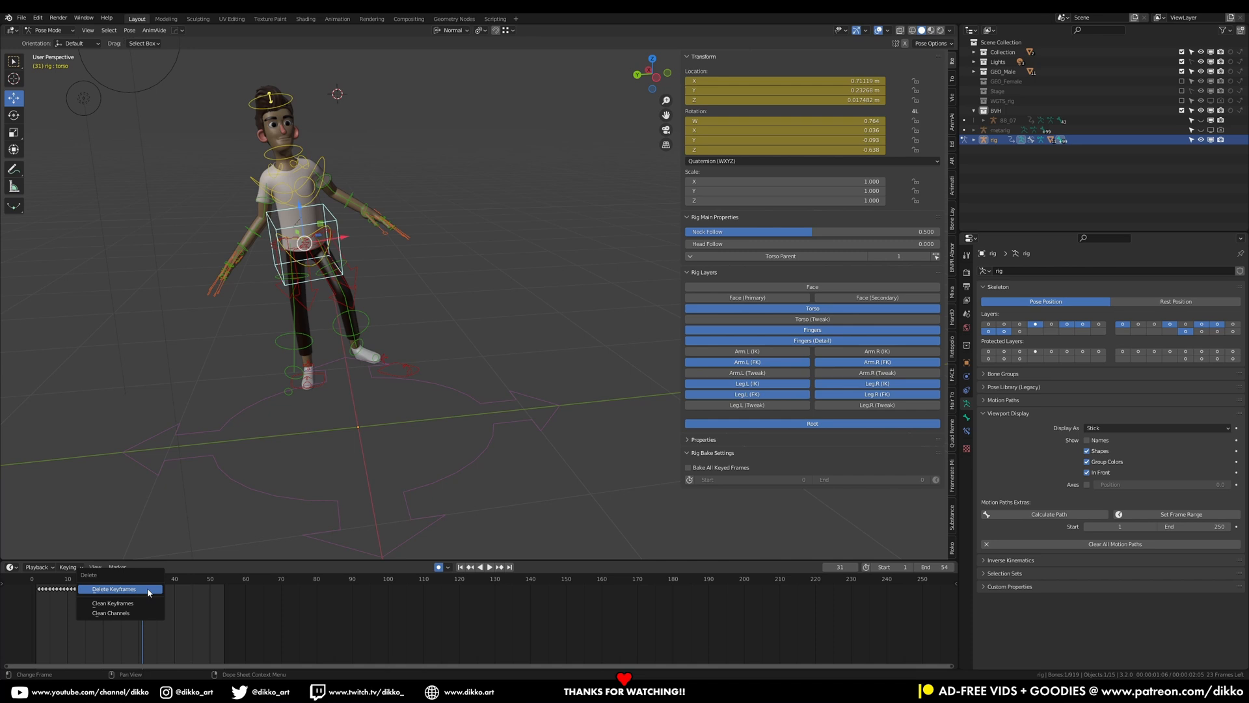
{"action": "left_click", "coordinate": [371, 263]}
{"action": "key", "text": "g"}
{"action": "key", "text": "space"}
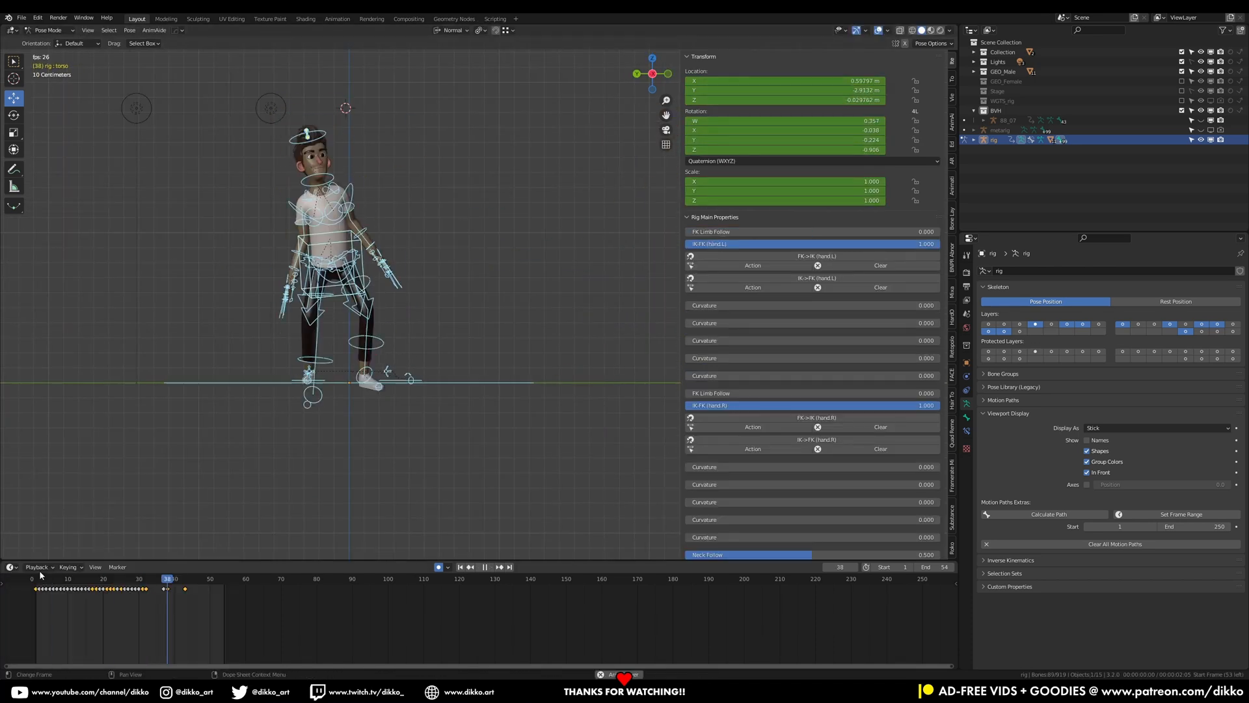
Select the torso control and scrub through frames 28 to 31 to examine its motion path
{"action": "right_click", "coordinate": [306, 510]}
{"action": "left_click", "coordinate": [306, 510]}
{"action": "scroll", "coordinate": [305, 456], "scroll_direction": "up", "scroll_amount": 2}
{"action": "left_click", "coordinate": [33, 578]}
{"action": "left_click_drag", "start_coordinate": [33, 579], "coordinate": [133, 585]}
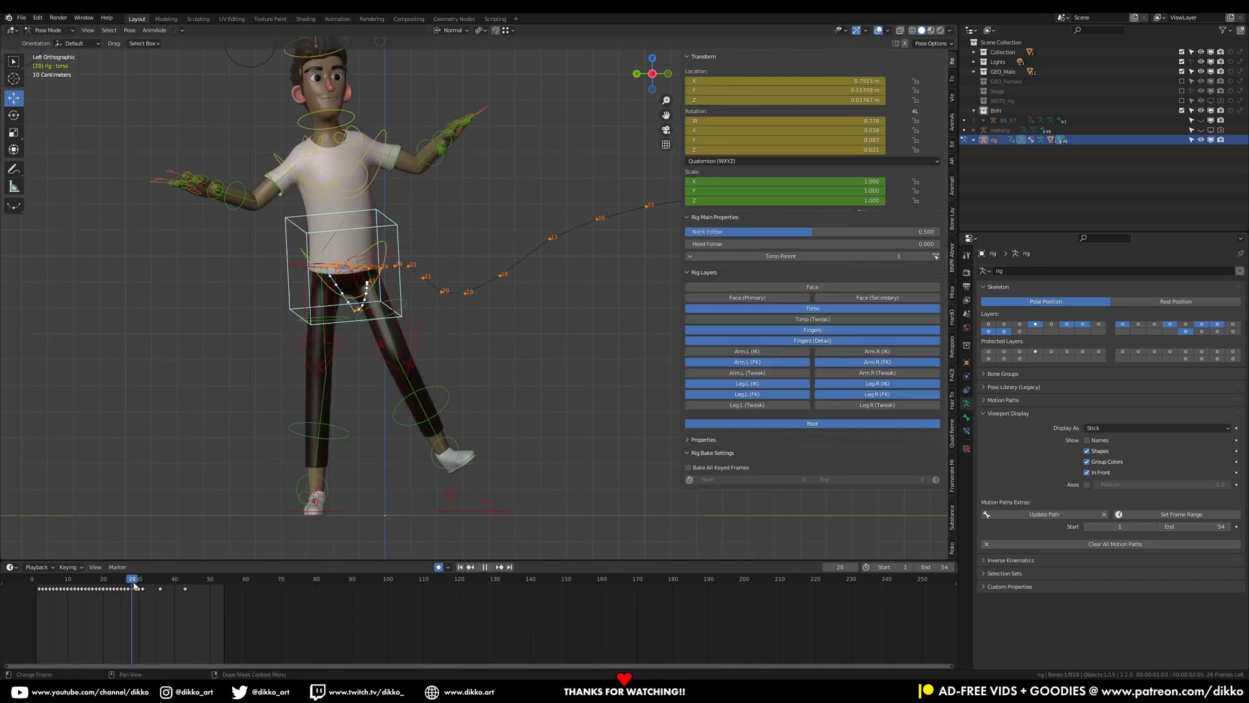
{"action": "left_click", "coordinate": [139, 591]}
{"action": "right_click", "coordinate": [251, 514]}
{"action": "left_click", "coordinate": [251, 513]}
{"action": "scroll", "coordinate": [293, 325], "scroll_direction": "up", "scroll_amount": 2}
{"action": "left_click_drag", "start_coordinate": [252, 202], "coordinate": [252, 198]}
{"action": "left_click_drag", "start_coordinate": [128, 578], "coordinate": [132, 580]}
{"action": "left_click_drag", "start_coordinate": [225, 200], "coordinate": [225, 198]}
{"action": "mouse_move", "coordinate": [130, 580]}
{"action": "left_mouse_down"}
{"action": "mouse_move", "coordinate": [161, 581]}
{"action": "mouse_move", "coordinate": [142, 579]}
{"action": "left_mouse_up"}
{"action": "scroll", "coordinate": [279, 412], "scroll_direction": "down", "scroll_amount": 3}
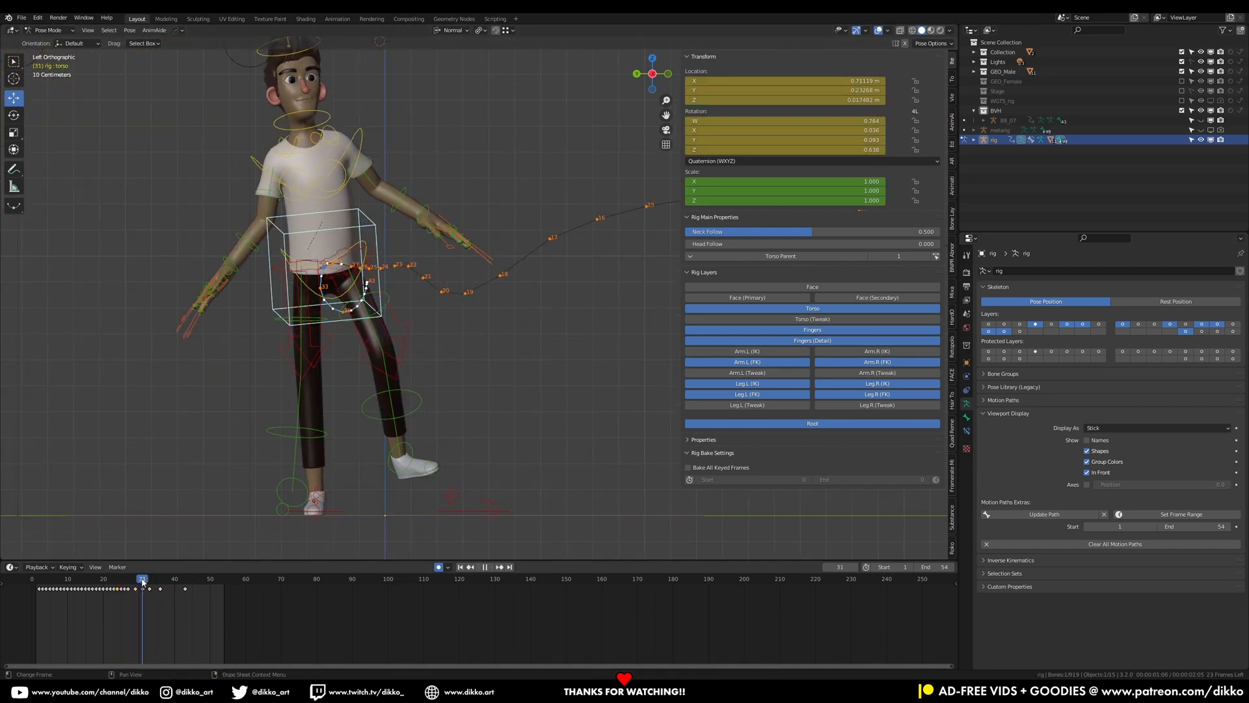
Rotate the torso control at frame 31 and select the left foot IK control
{"action": "key", "text": "r"}
{"action": "key", "text": "space"}
{"action": "key", "text": "space"}
{"action": "left_click", "coordinate": [455, 511]}
{"action": "left_click", "coordinate": [155, 581]}
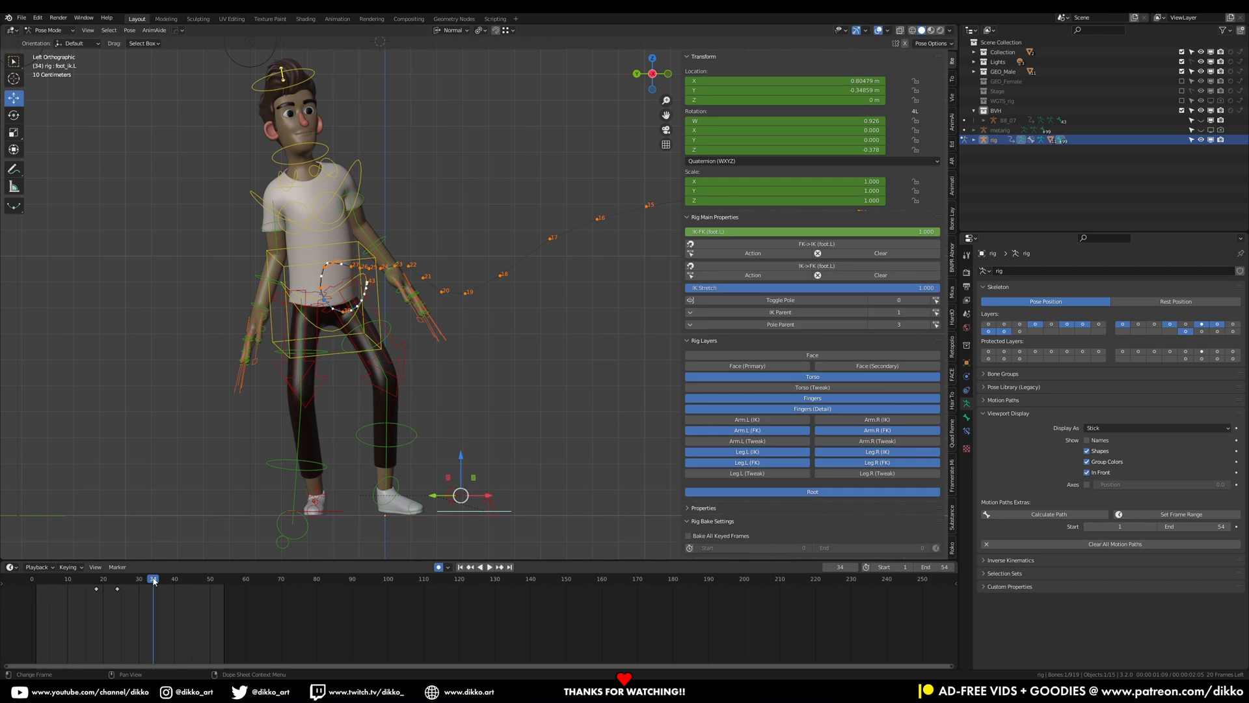
Rotate the left foot IK control to repose it between frames 34 and 38
{"action": "left_click", "coordinate": [408, 443]}
{"action": "mouse_move", "coordinate": [153, 580]}
{"action": "left_mouse_down"}
{"action": "mouse_move", "coordinate": [125, 581]}
{"action": "mouse_move", "coordinate": [154, 583]}
{"action": "left_mouse_up"}
{"action": "left_click", "coordinate": [373, 386]}
{"action": "left_click_drag", "start_coordinate": [155, 585], "coordinate": [169, 581]}
{"action": "key", "text": "r"}
{"action": "left_click", "coordinate": [460, 427]}
{"action": "left_click", "coordinate": [445, 511]}
Switch the transform orientation to Global and slide the left foot control sideways
{"action": "left_click", "coordinate": [452, 31]}
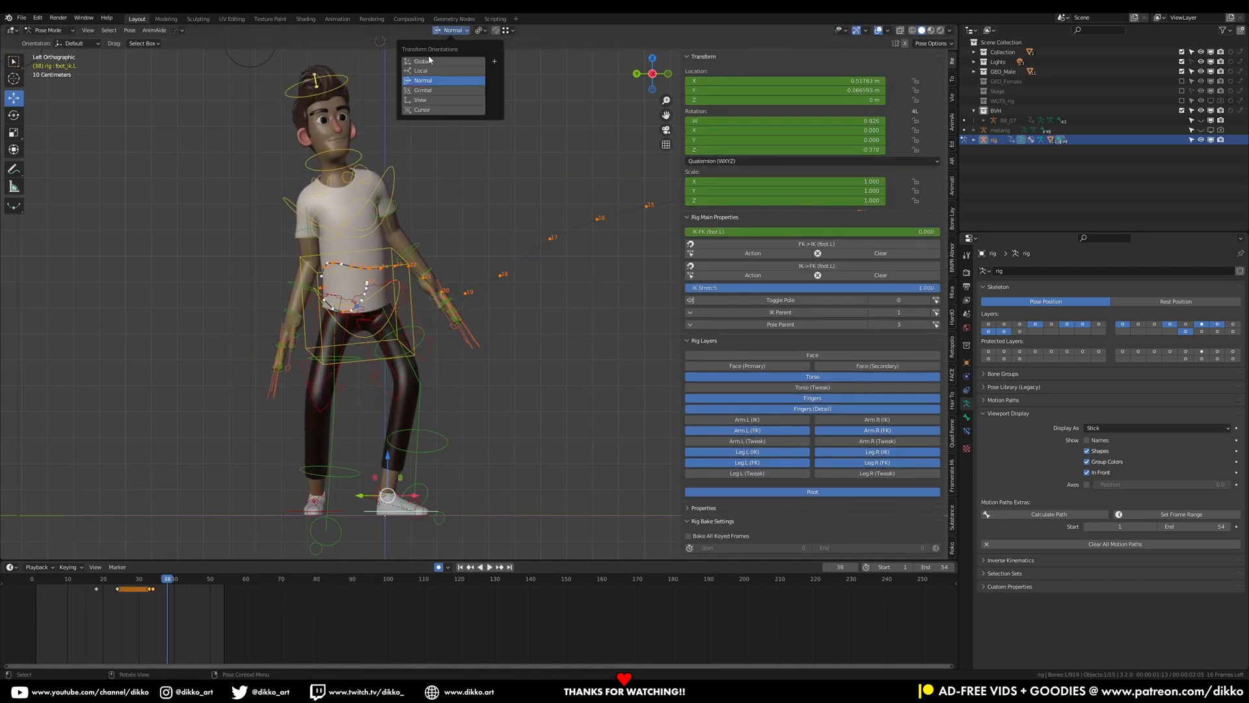
{"action": "left_click", "coordinate": [429, 60]}
{"action": "left_click_drag", "start_coordinate": [449, 511], "coordinate": [433, 511]}
{"action": "key", "text": "space"}
{"action": "key", "text": "space"}
Rotate the chest control around frame 28 and snap the left foot IK to FK
{"action": "left_click", "coordinate": [358, 239]}
{"action": "left_click", "coordinate": [129, 582]}
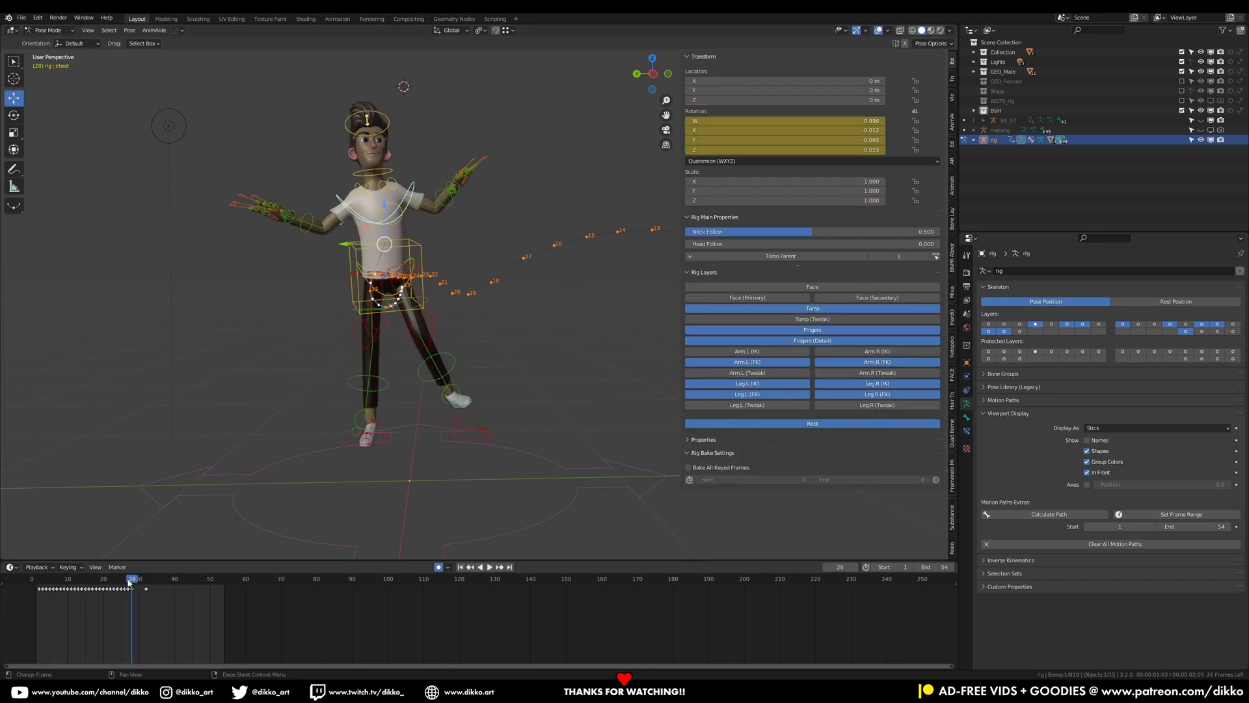
{"action": "left_click_drag", "start_coordinate": [129, 582], "coordinate": [182, 581]}
{"action": "key", "text": "r"}
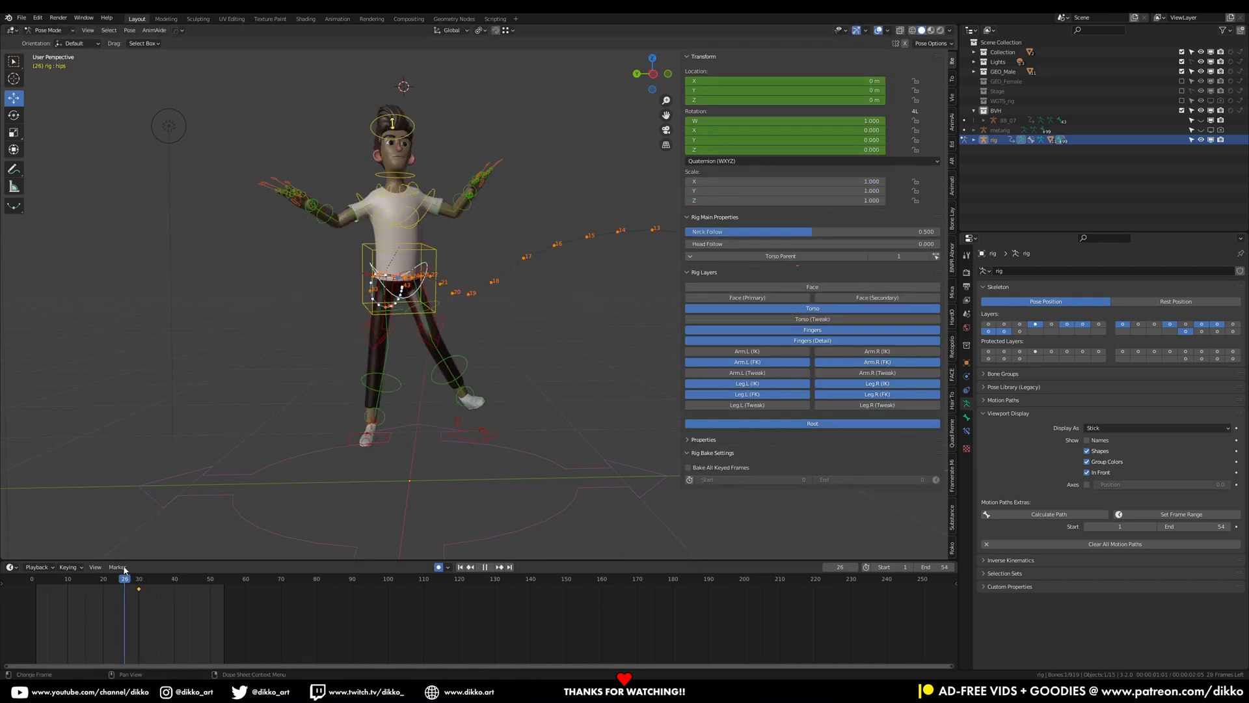
{"action": "key", "text": "space"}
{"action": "left_click", "coordinate": [459, 311]}
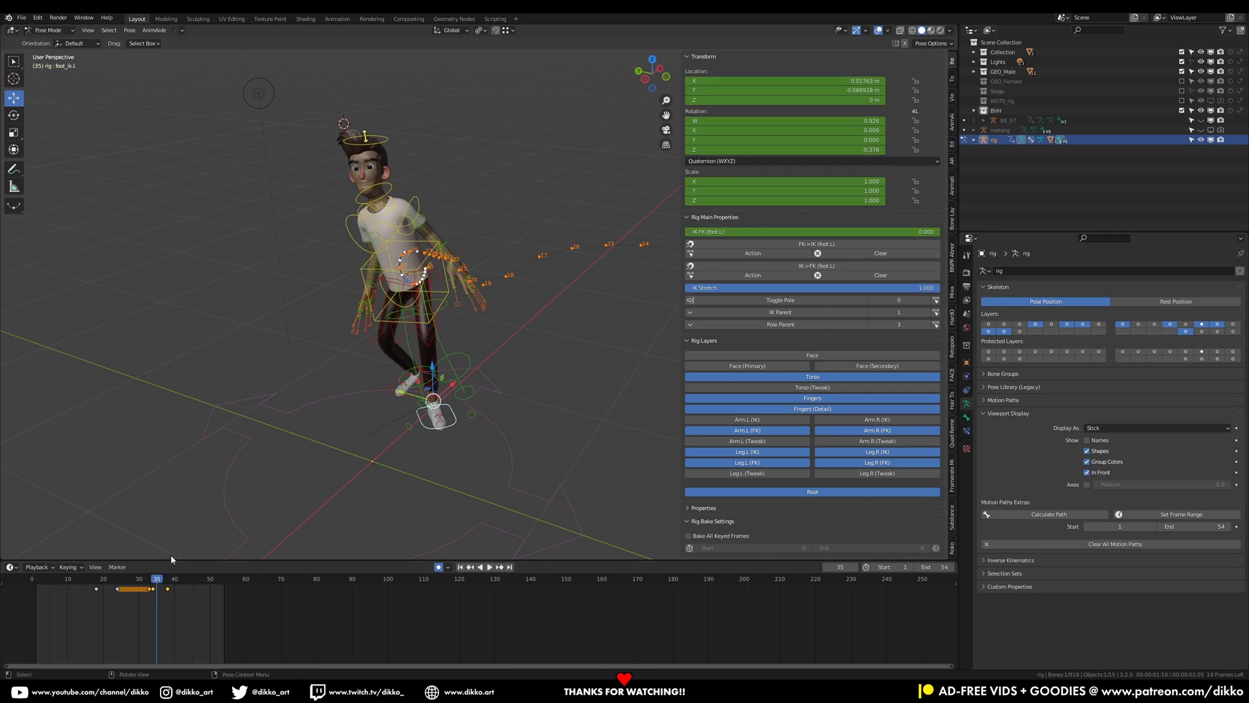
{"action": "left_click", "coordinate": [799, 267]}
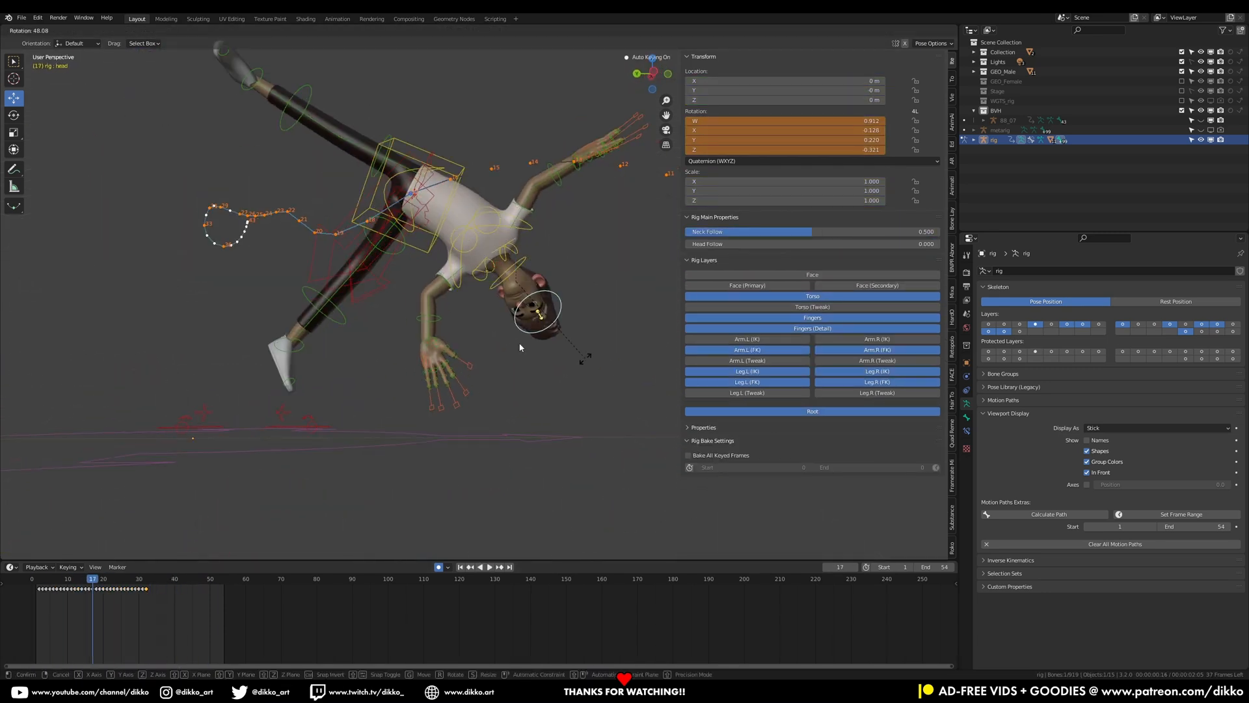
Insert a keyframe and rotate the torso control about -27 degrees at frame 31
{"action": "key", "text": "i"}
{"action": "left_click_drag", "start_coordinate": [92, 586], "coordinate": [92, 585]}
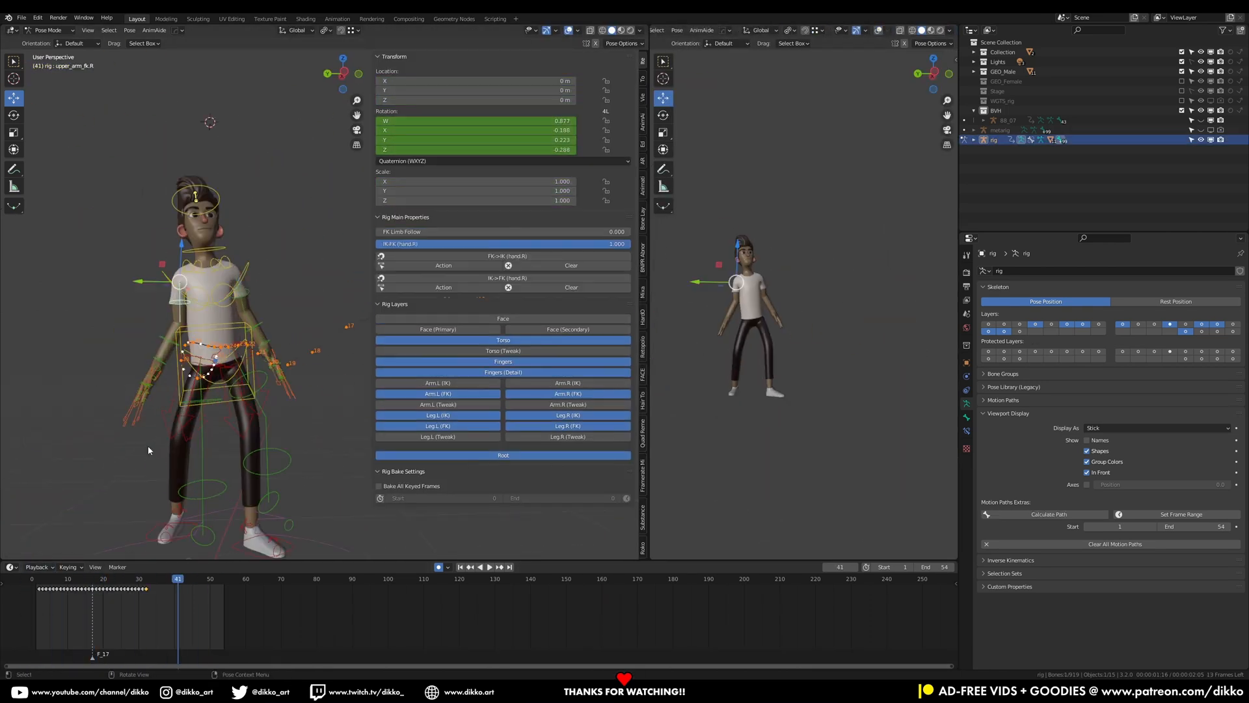
{"action": "key", "text": "r"}
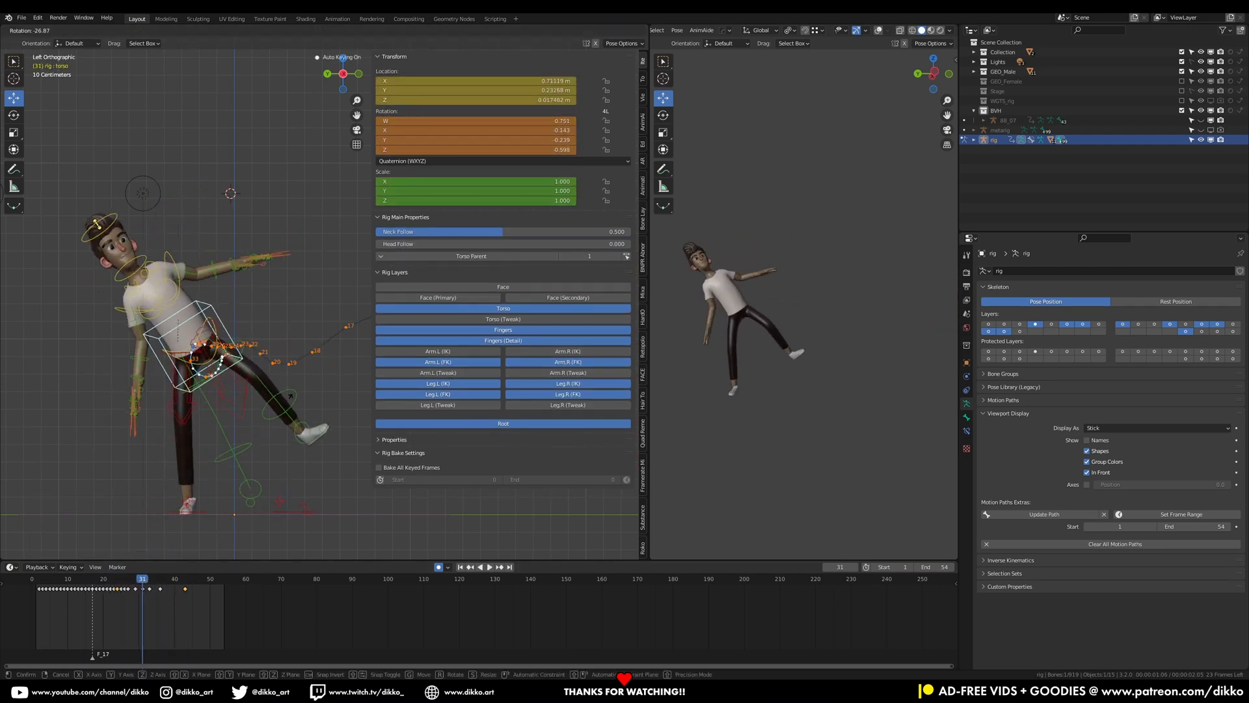
{"action": "key", "text": "space"}
Change the second area into a Graph Editor to show the selected control's animation curves
{"action": "left_click", "coordinate": [87, 31]}
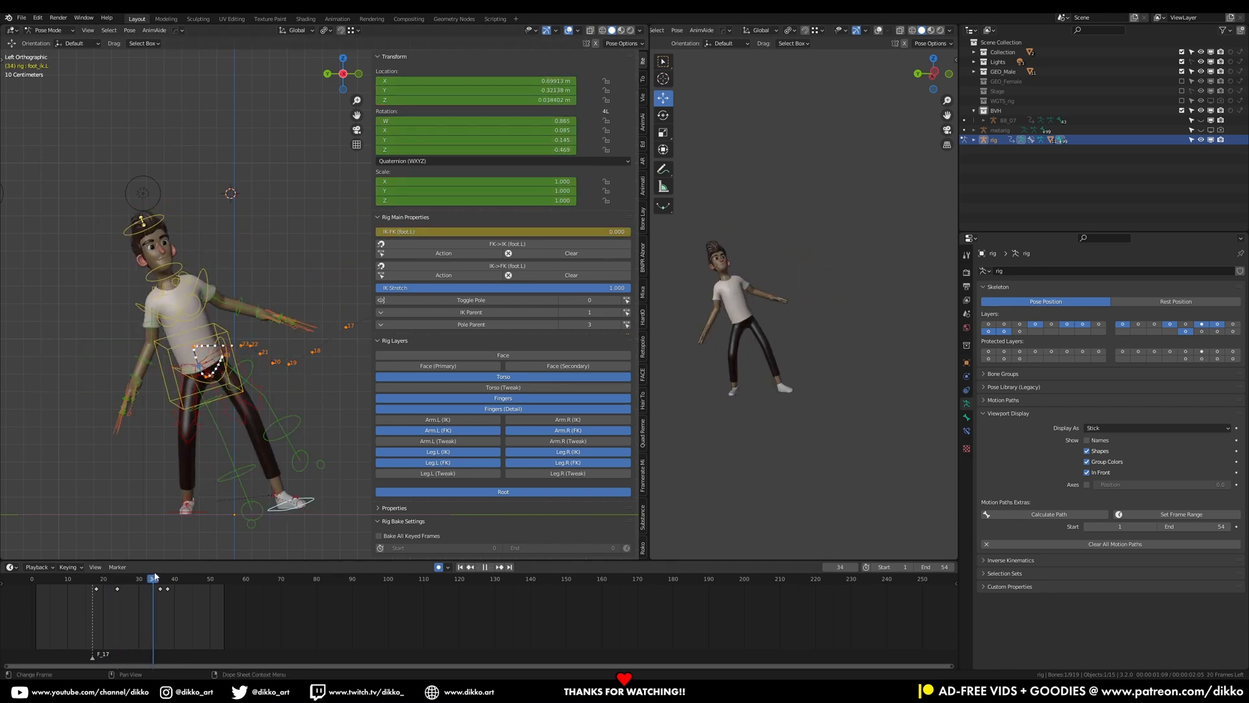
{"action": "left_click", "coordinate": [662, 30]}
{"action": "left_click", "coordinate": [774, 74]}
{"action": "left_click", "coordinate": [661, 30]}
{"action": "left_click", "coordinate": [771, 56]}
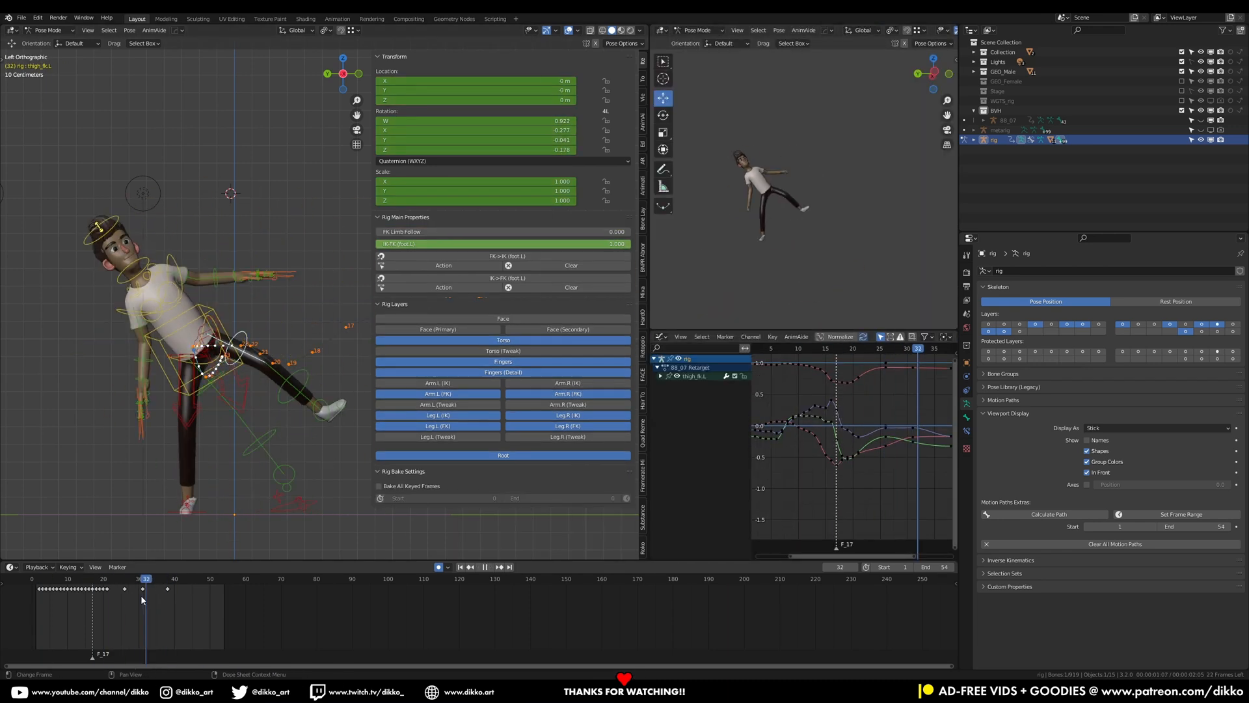
{"action": "left_click_drag", "start_coordinate": [140, 595], "coordinate": [138, 591]}
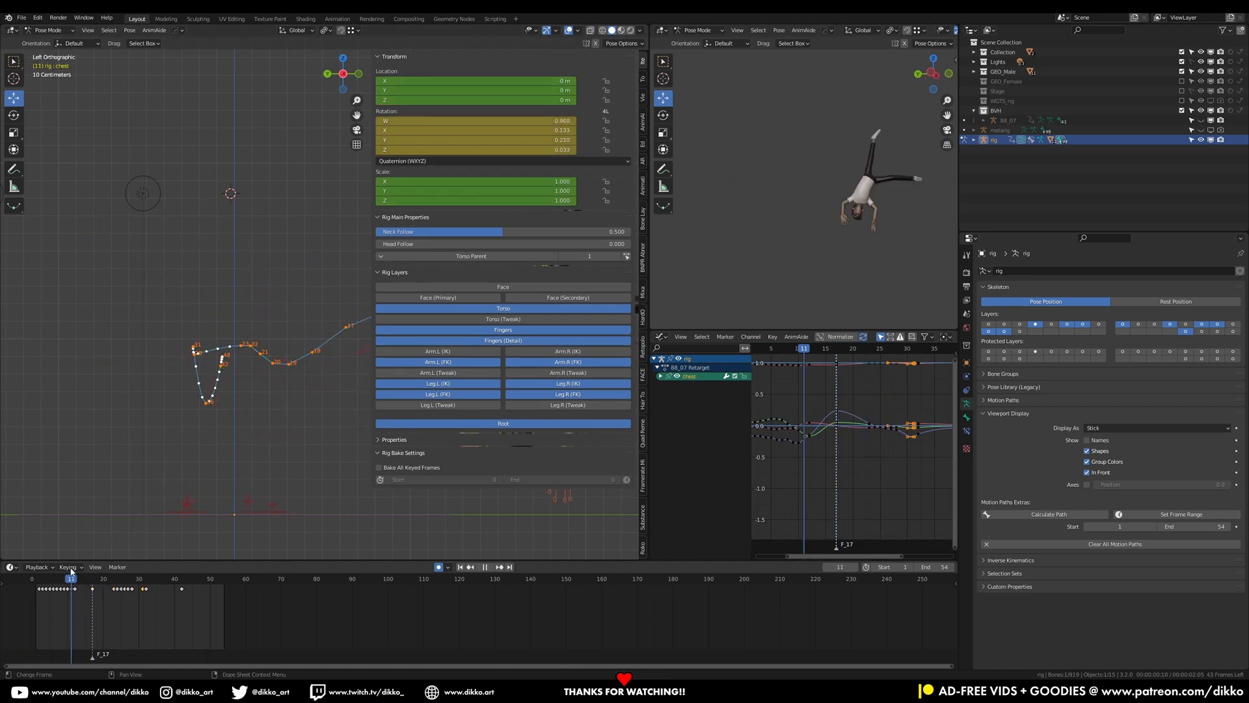
Move the torso control vertically and scrub the timeline to check the motion
{"action": "key", "text": "g"}
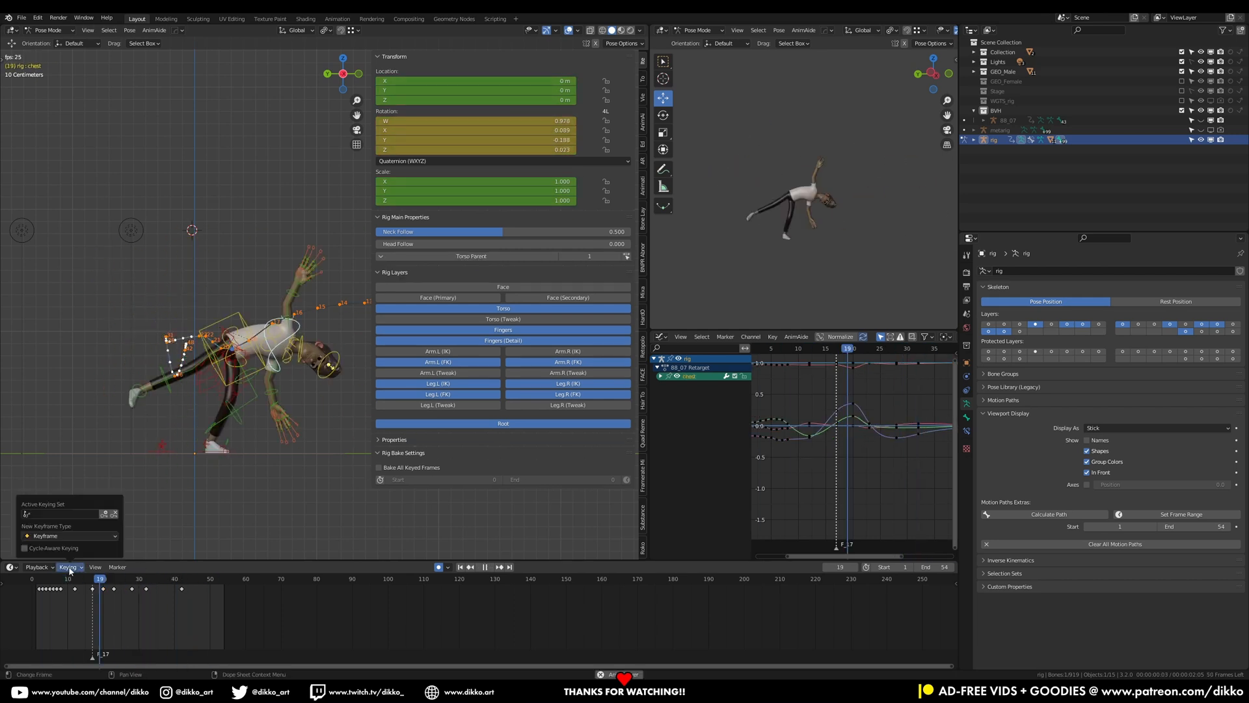
{"action": "left_click", "coordinate": [39, 584]}
{"action": "left_click_drag", "start_coordinate": [113, 585], "coordinate": [138, 588]}
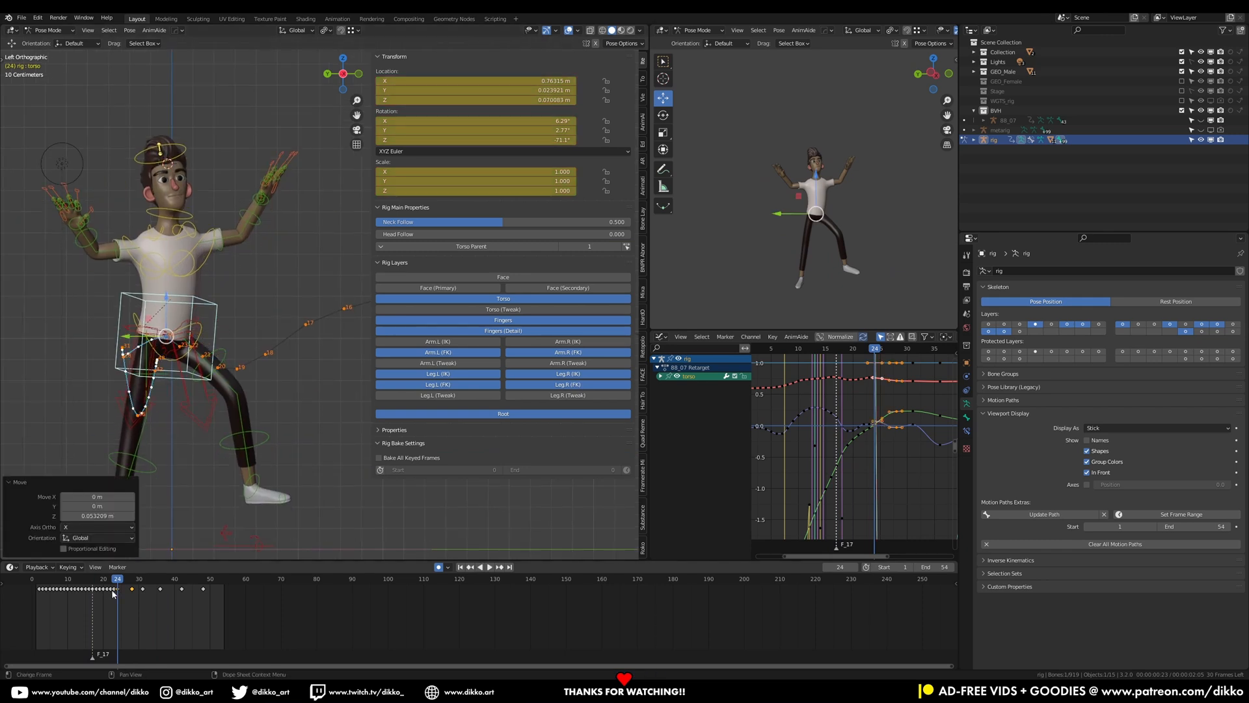
{"action": "key", "text": "space"}
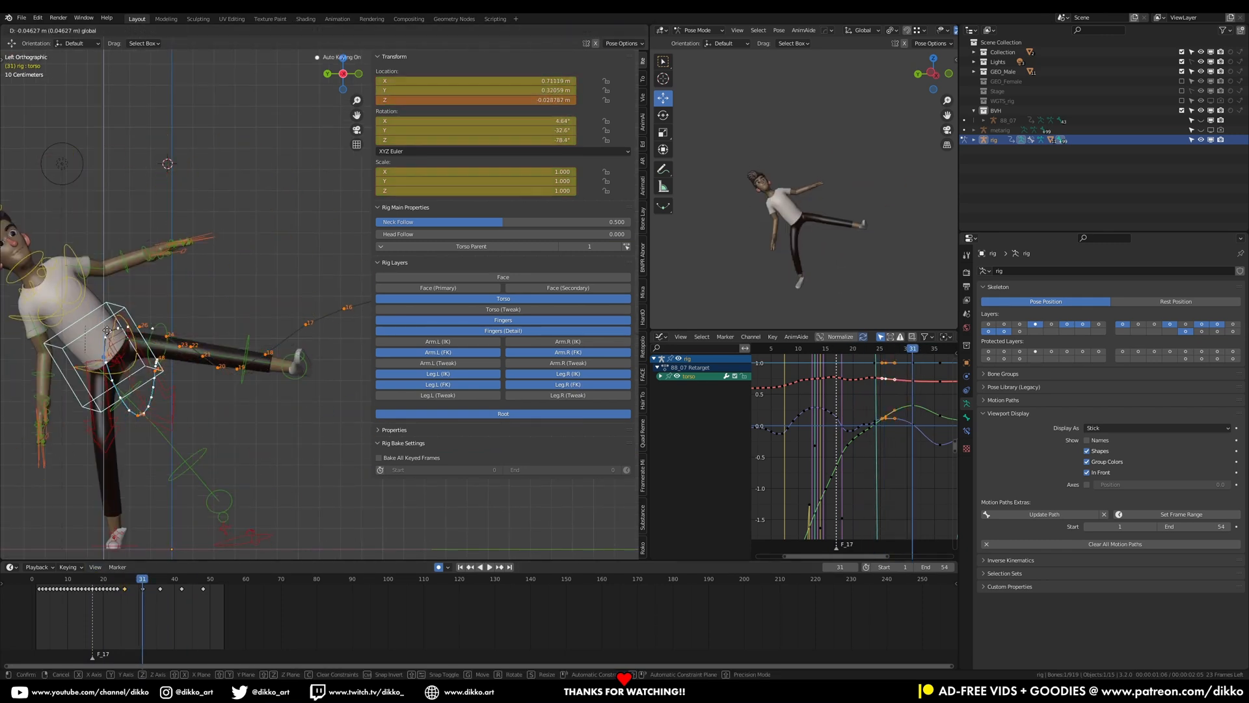
Select the left foot IK control and scrub through the animation to review its motion
{"action": "left_click", "coordinate": [37, 566]}
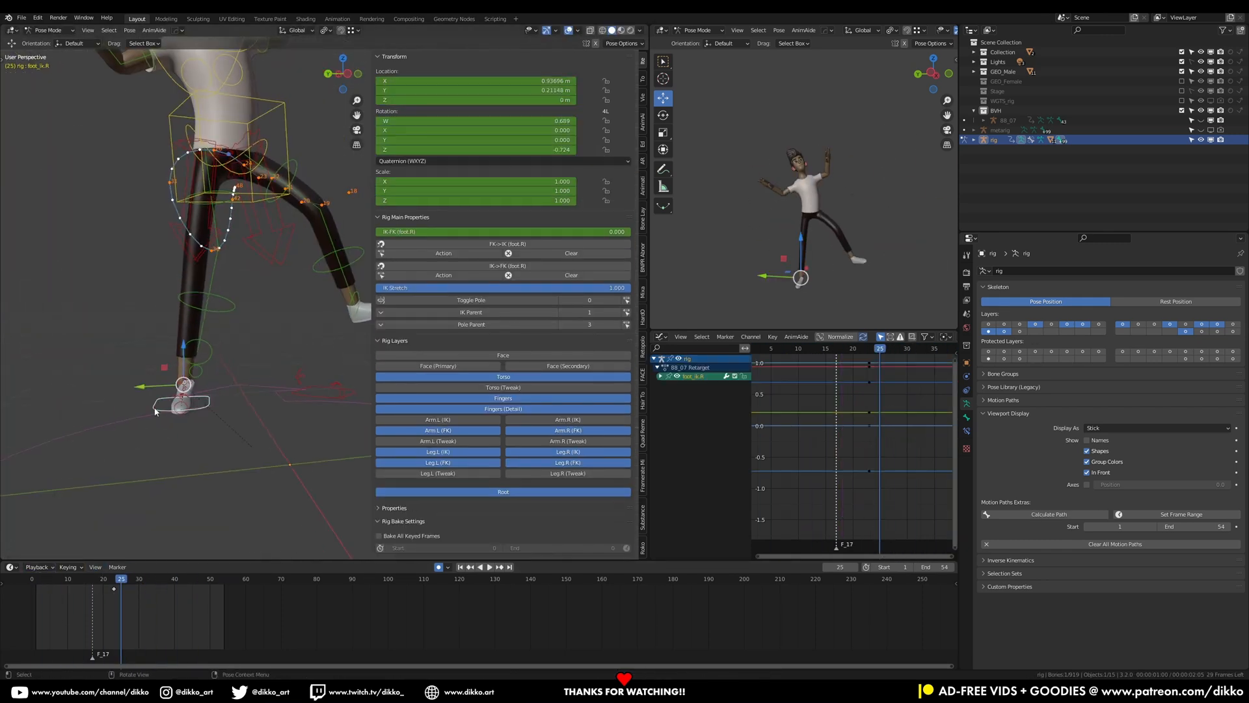
{"action": "left_click", "coordinate": [267, 420]}
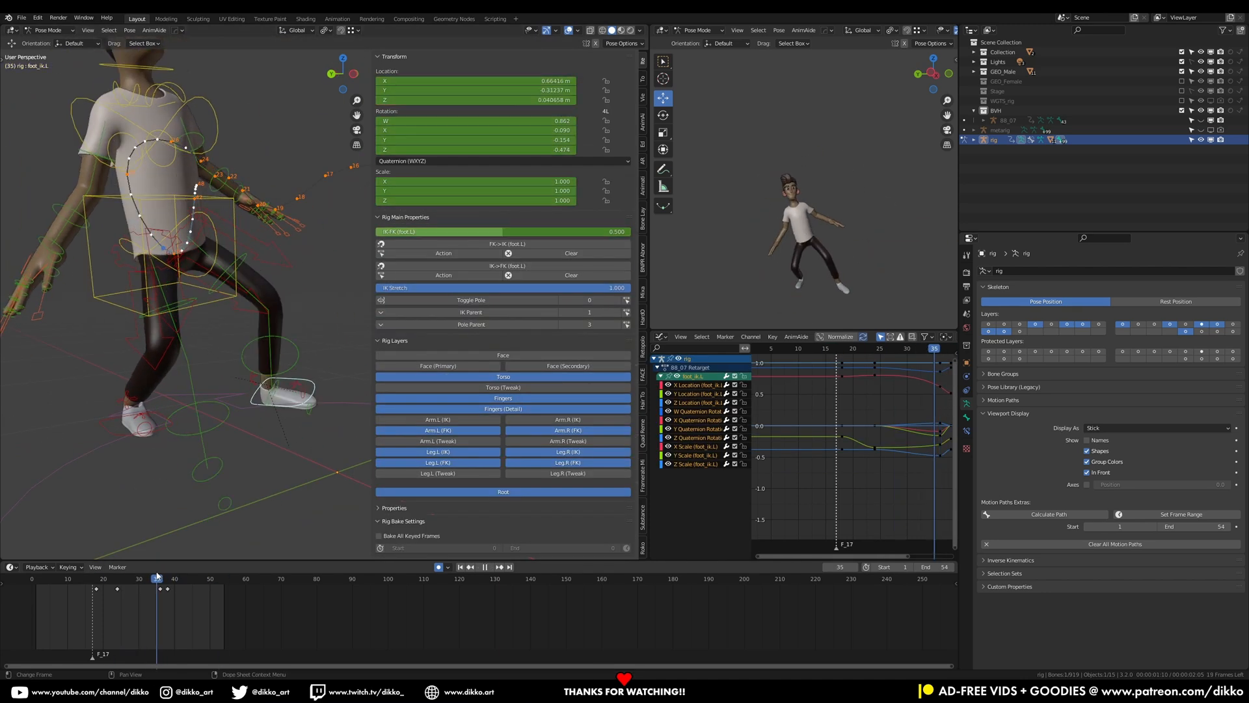
{"action": "left_click_drag", "start_coordinate": [156, 573], "coordinate": [153, 572]}
{"action": "key", "text": "shift+Left"}
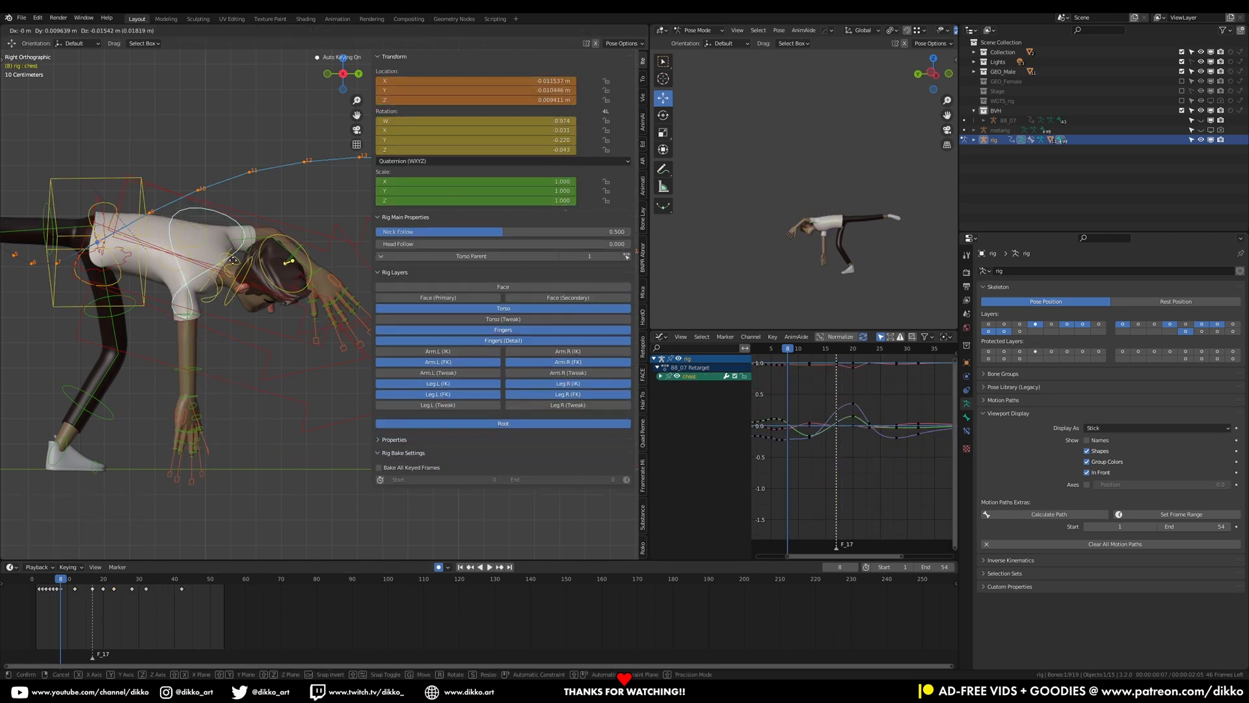
Select the right hand IK control, nudge it slightly upward at frame 10, and play back the animation
{"action": "left_click", "coordinate": [441, 255]}
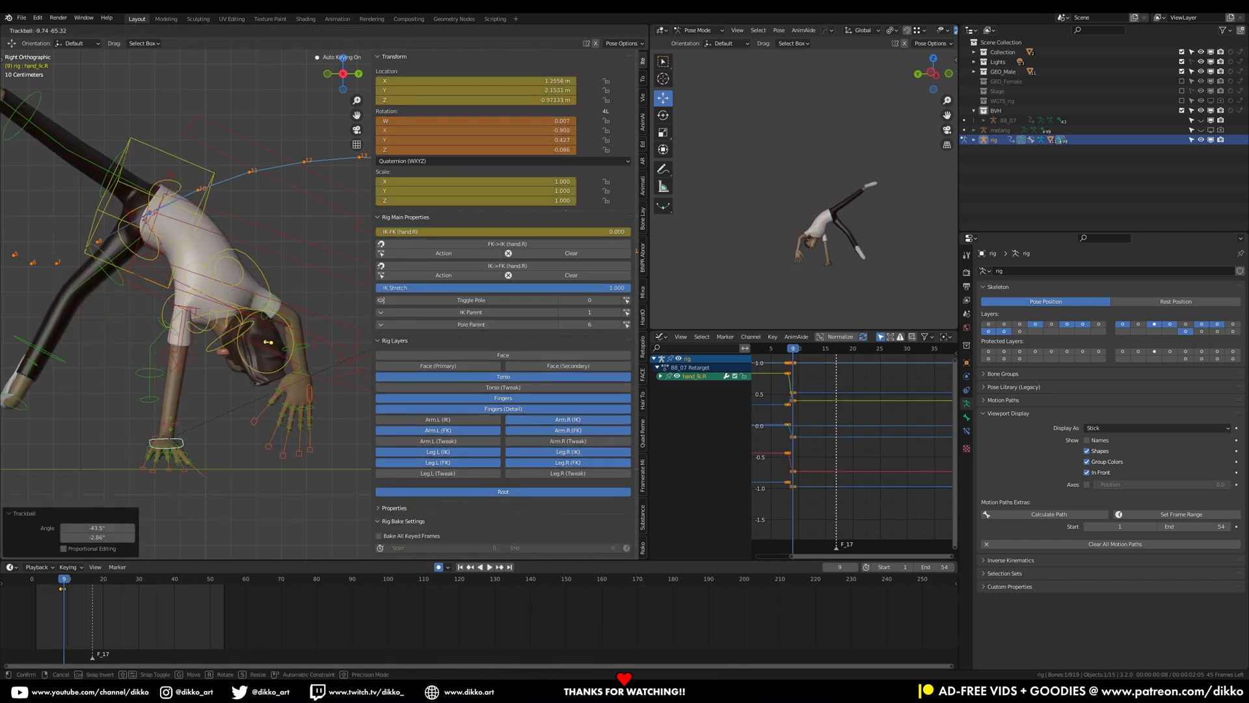
{"action": "left_click", "coordinate": [67, 581]}
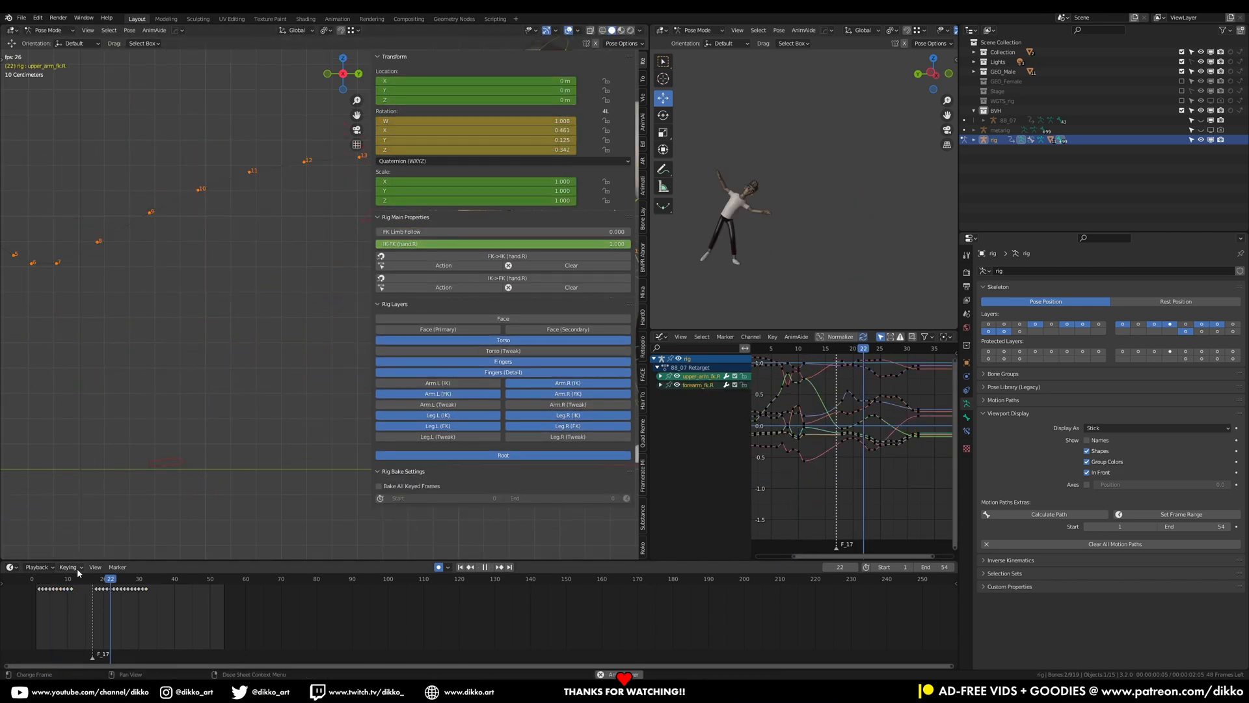
{"action": "left_click", "coordinate": [49, 580]}
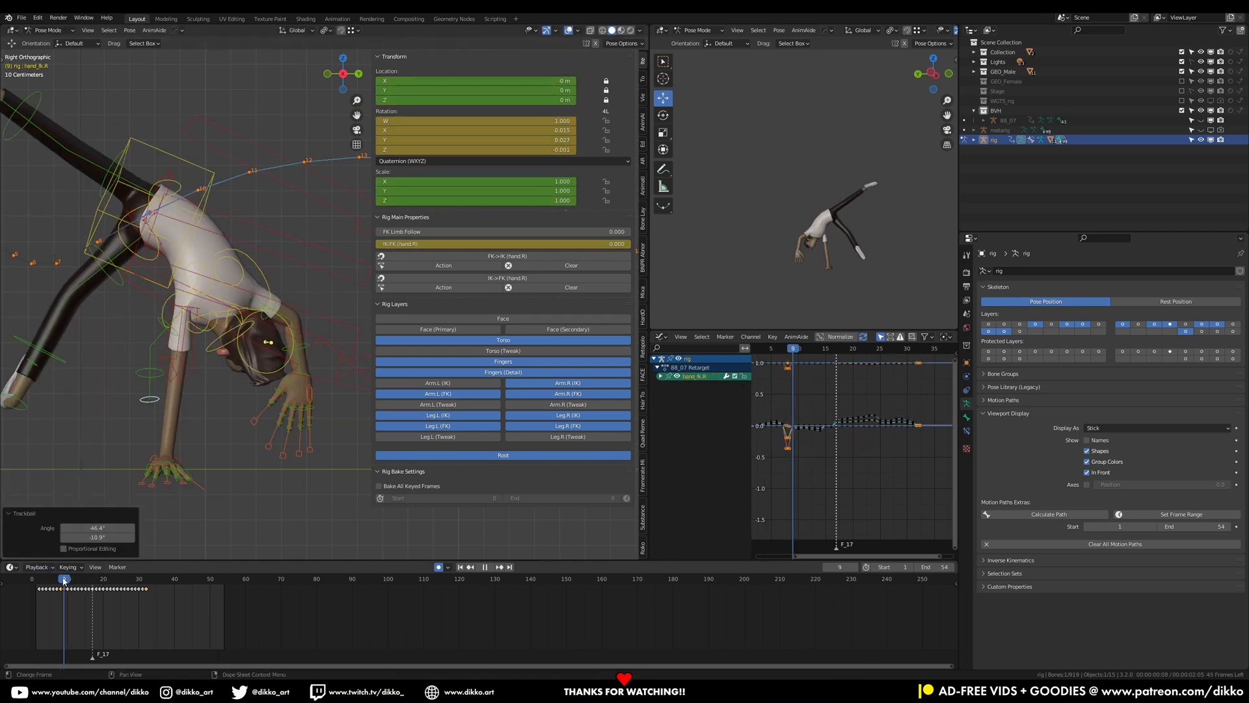
{"action": "left_click", "coordinate": [126, 317]}
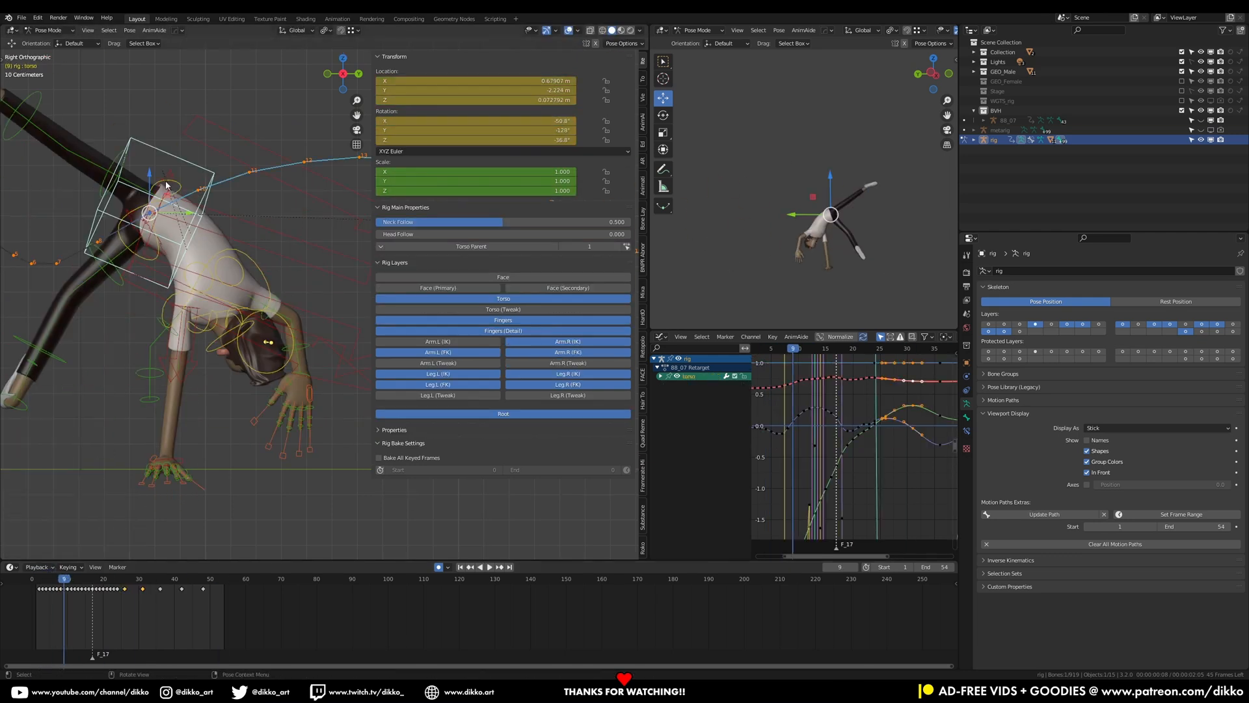
{"action": "key", "text": "space"}
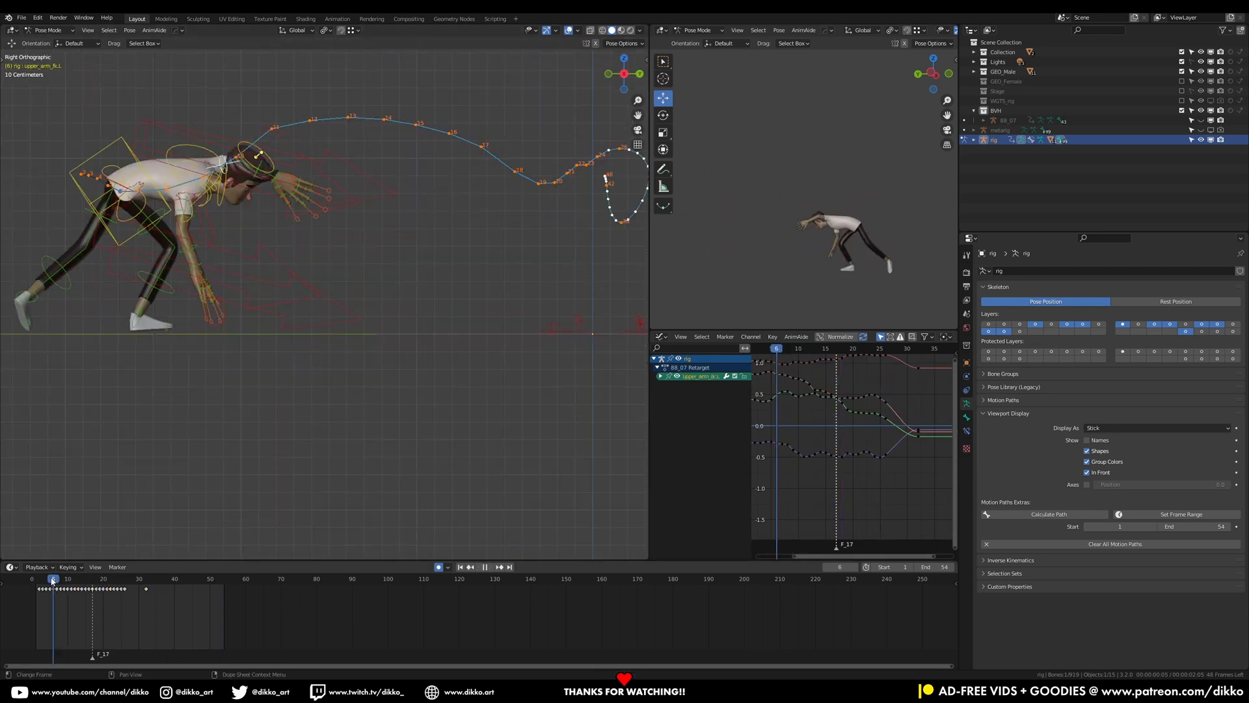
Select the left forearm FK control at frame 8 and add the left arm's IK-FK switch to the keying set
{"action": "key", "text": "r"}
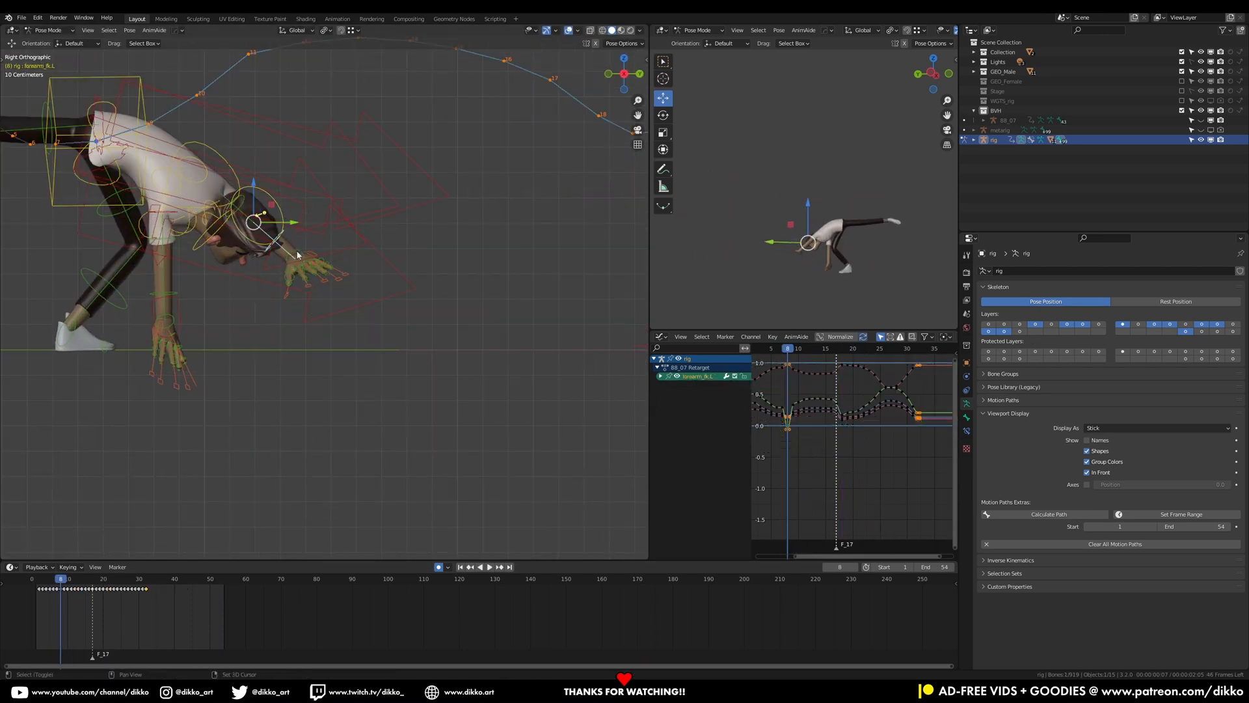
{"action": "right_click", "coordinate": [529, 247]}
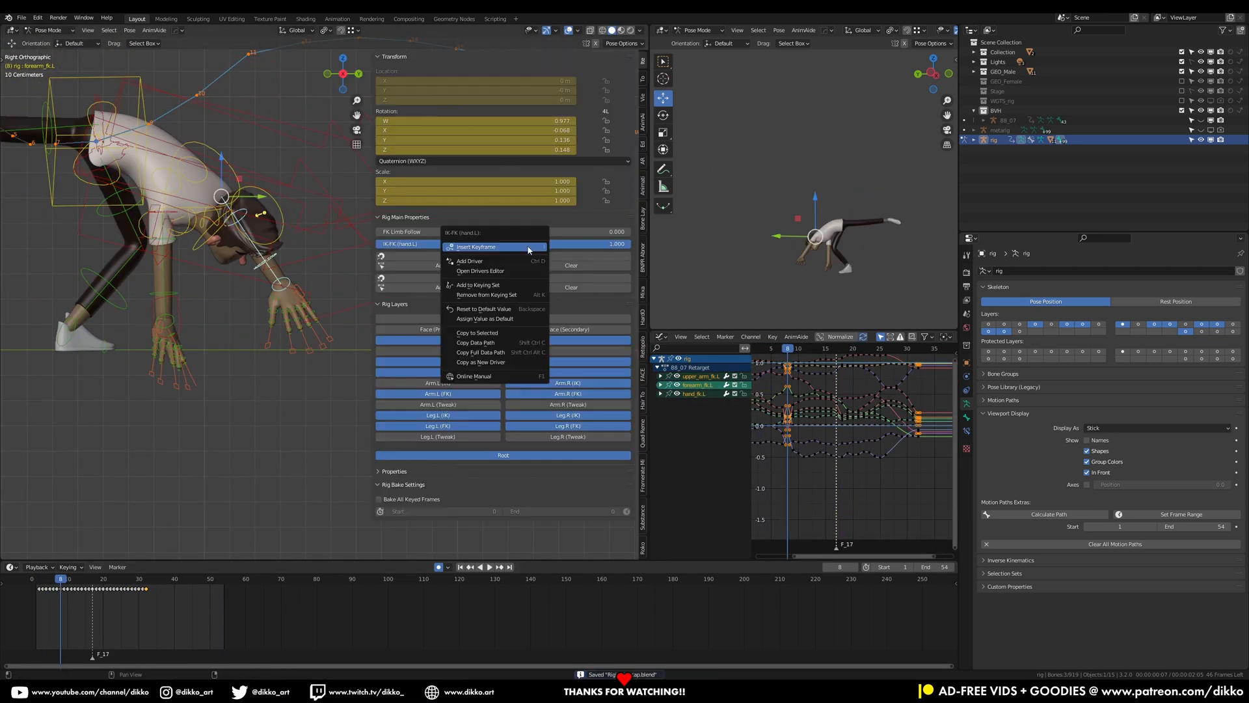
{"action": "left_click", "coordinate": [472, 284]}
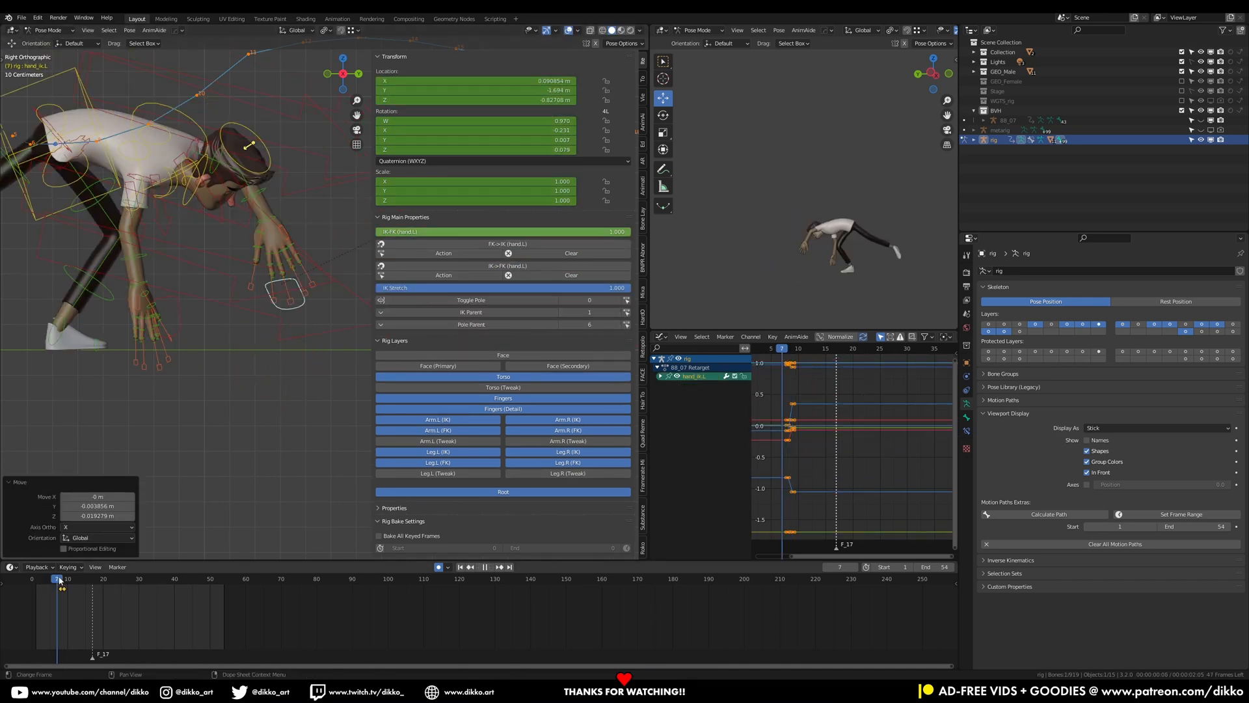
Step back a frame, play the animation, and orbit the view to review the arm motion
{"action": "key", "text": "Left"}
{"action": "left_click_drag", "start_coordinate": [66, 579], "coordinate": [75, 580]}
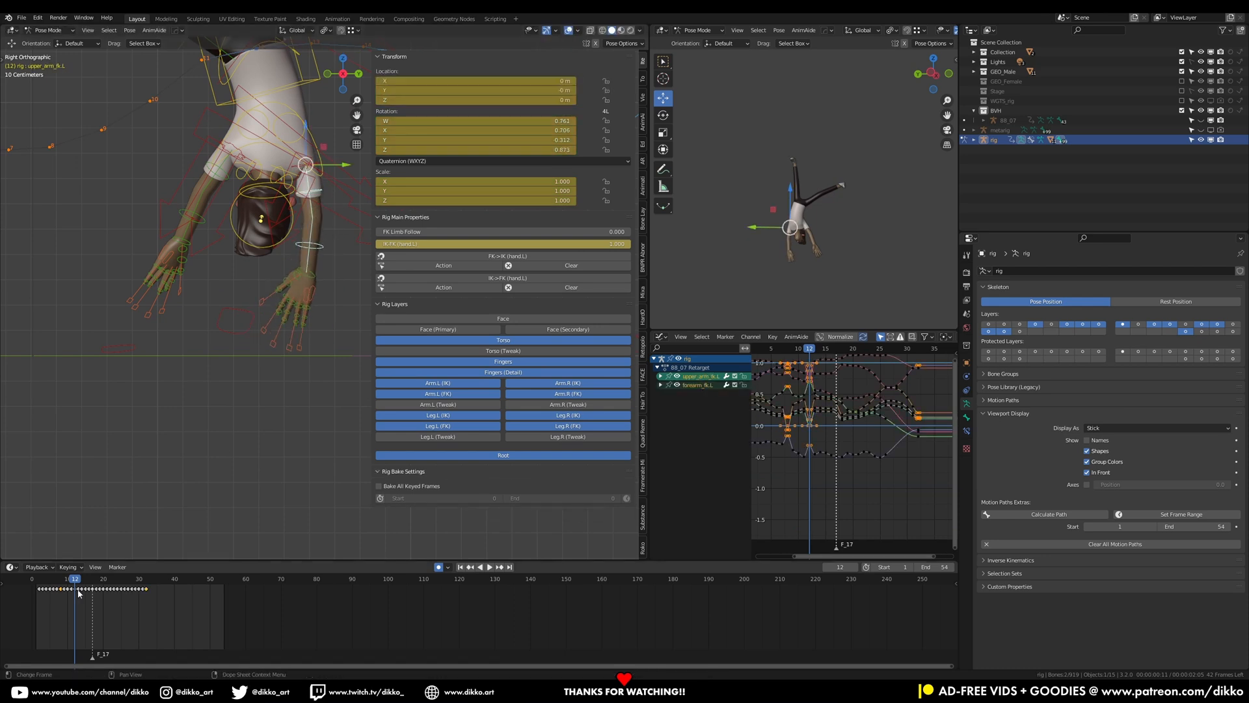
{"action": "key", "text": "space"}
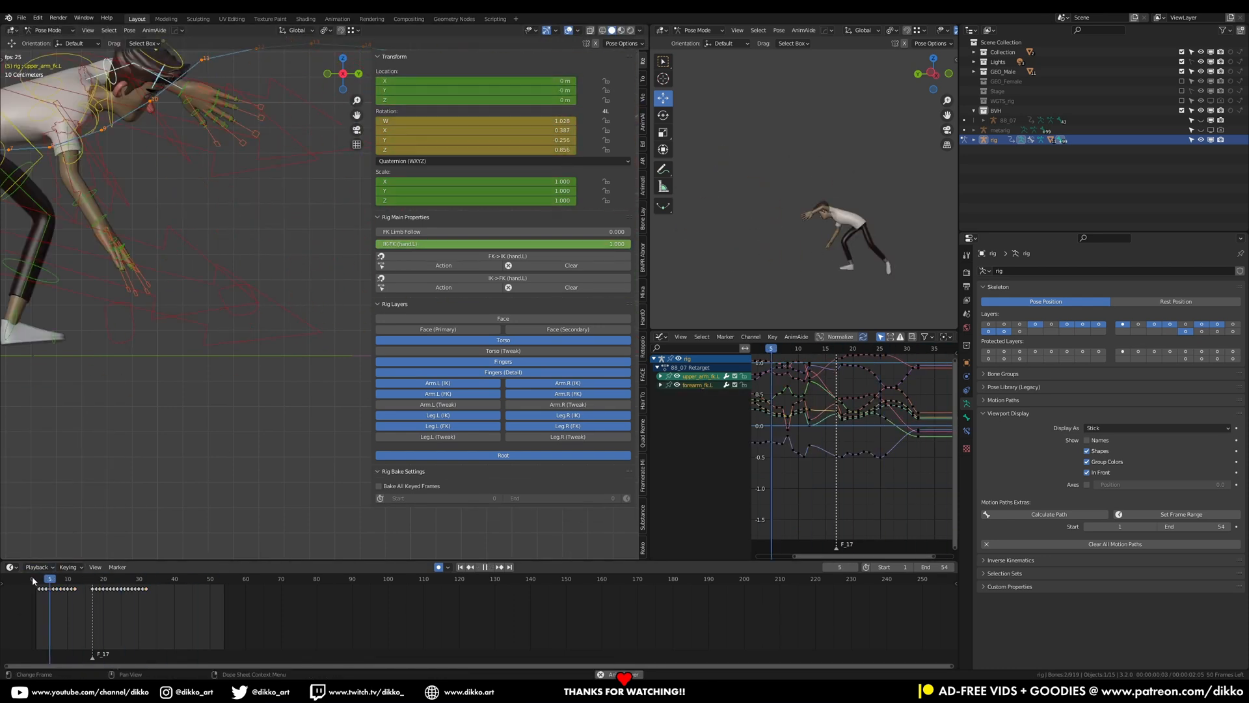
{"action": "middle_click_drag", "start_coordinate": [292, 412], "coordinate": [394, 345]}
{"action": "left_click_drag", "start_coordinate": [118, 578], "coordinate": [129, 577]}
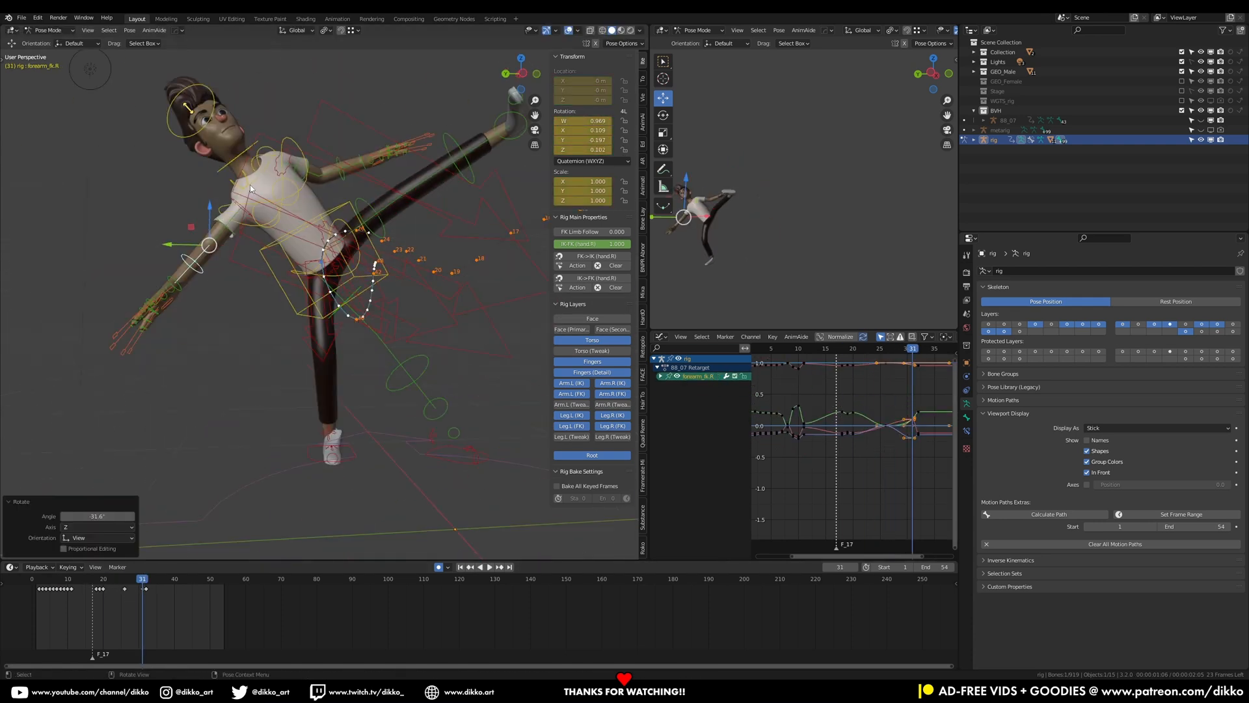
Move the torso control upward at frame 11 and play back the animation
{"action": "left_click", "coordinate": [138, 581]}
{"action": "left_click_drag", "start_coordinate": [139, 582], "coordinate": [66, 578]}
{"action": "key", "text": "r"}
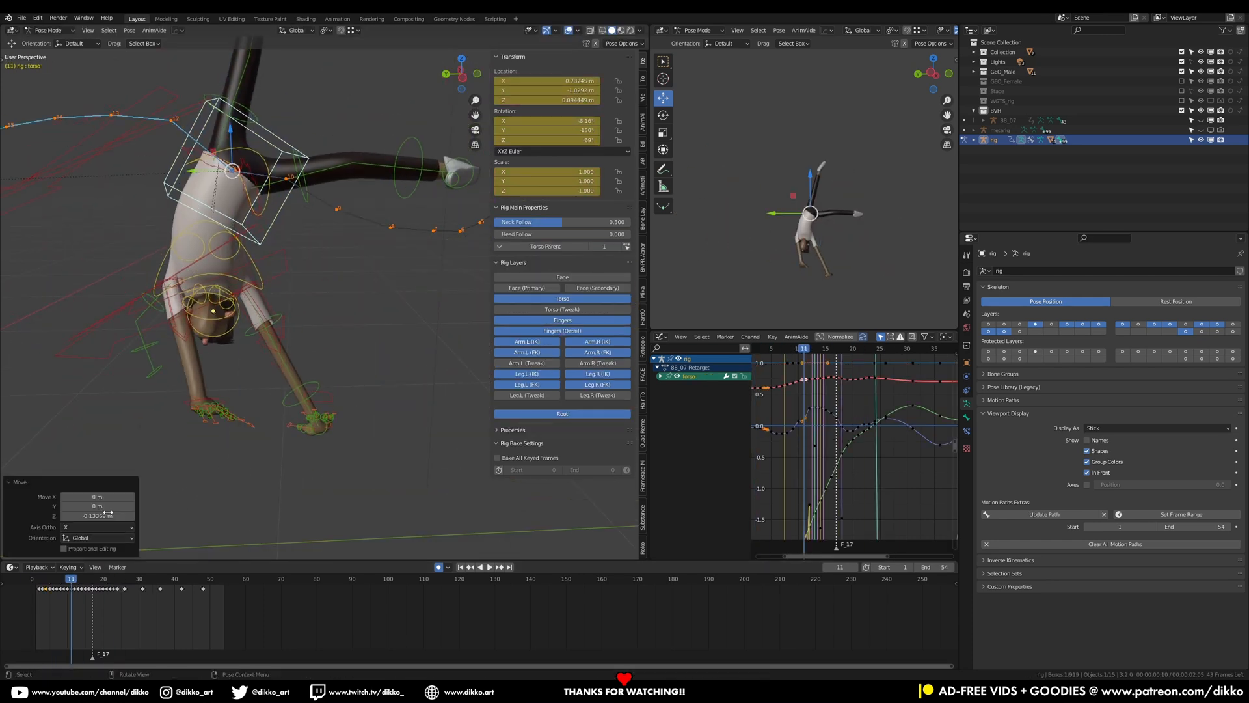
{"action": "key", "text": "space"}
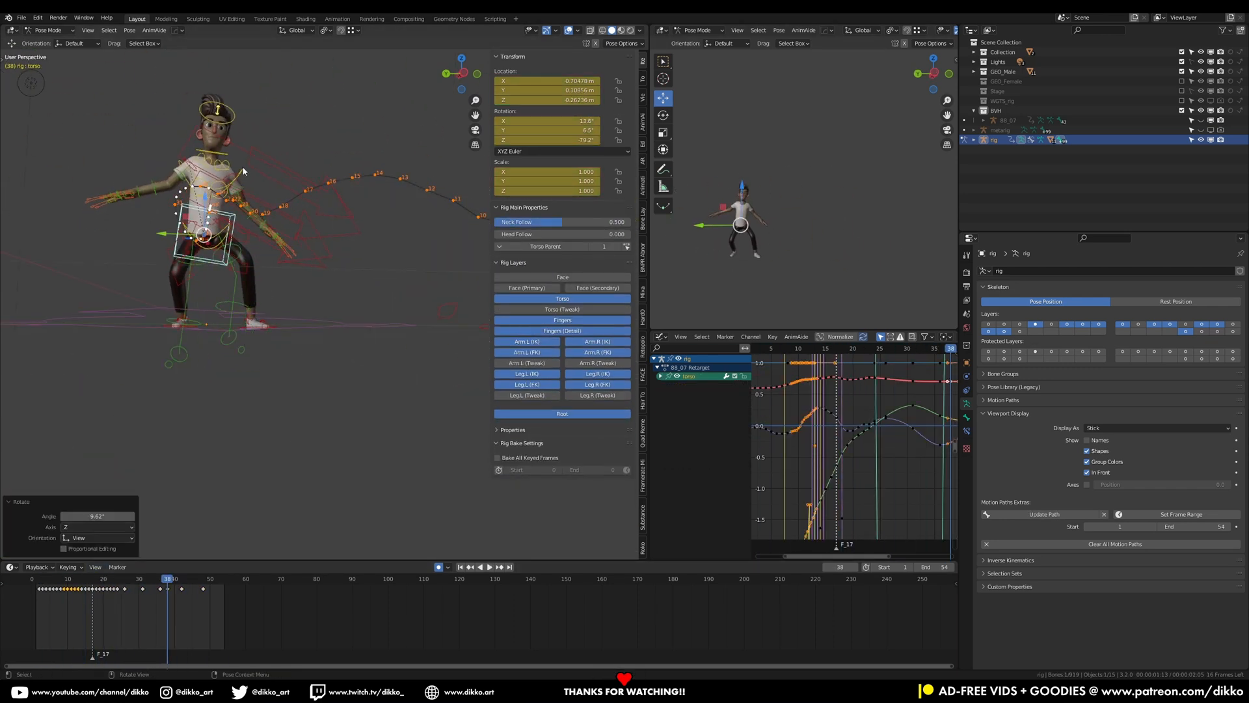
Delete the selected left foot IK keyframes around frame 20 and select the chest control near frame 30
{"action": "key", "text": "x"}
{"action": "key", "text": "space"}
{"action": "left_click", "coordinate": [168, 579]}
{"action": "left_click", "coordinate": [242, 163]}
{"action": "left_click", "coordinate": [179, 581]}
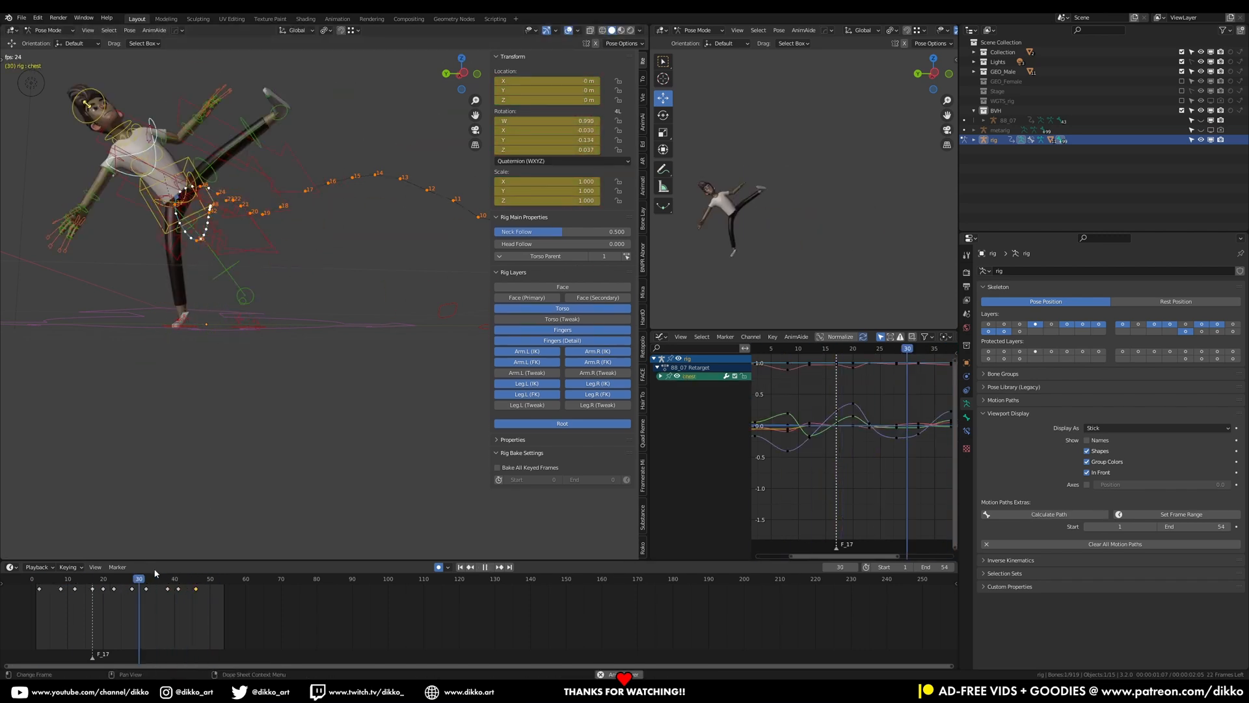
{"action": "left_click", "coordinate": [168, 579]}
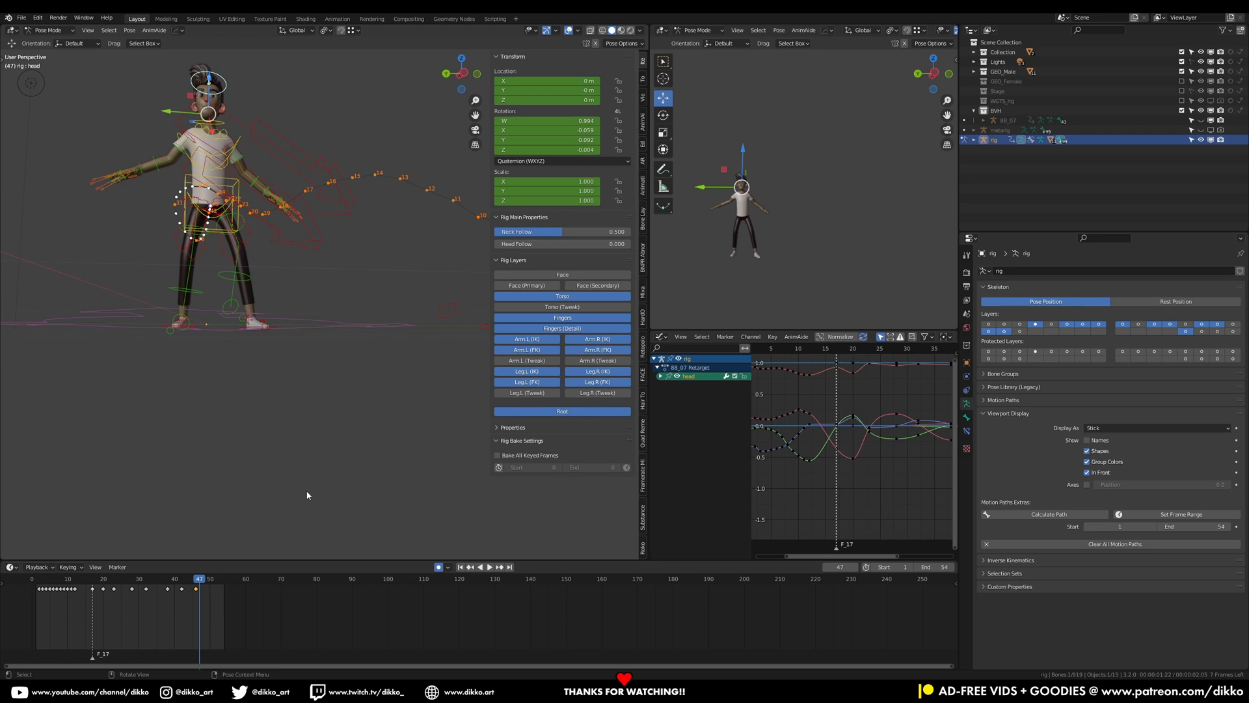
Play back and scrub through the animation to review the head and arm motion
{"action": "key", "text": "space"}
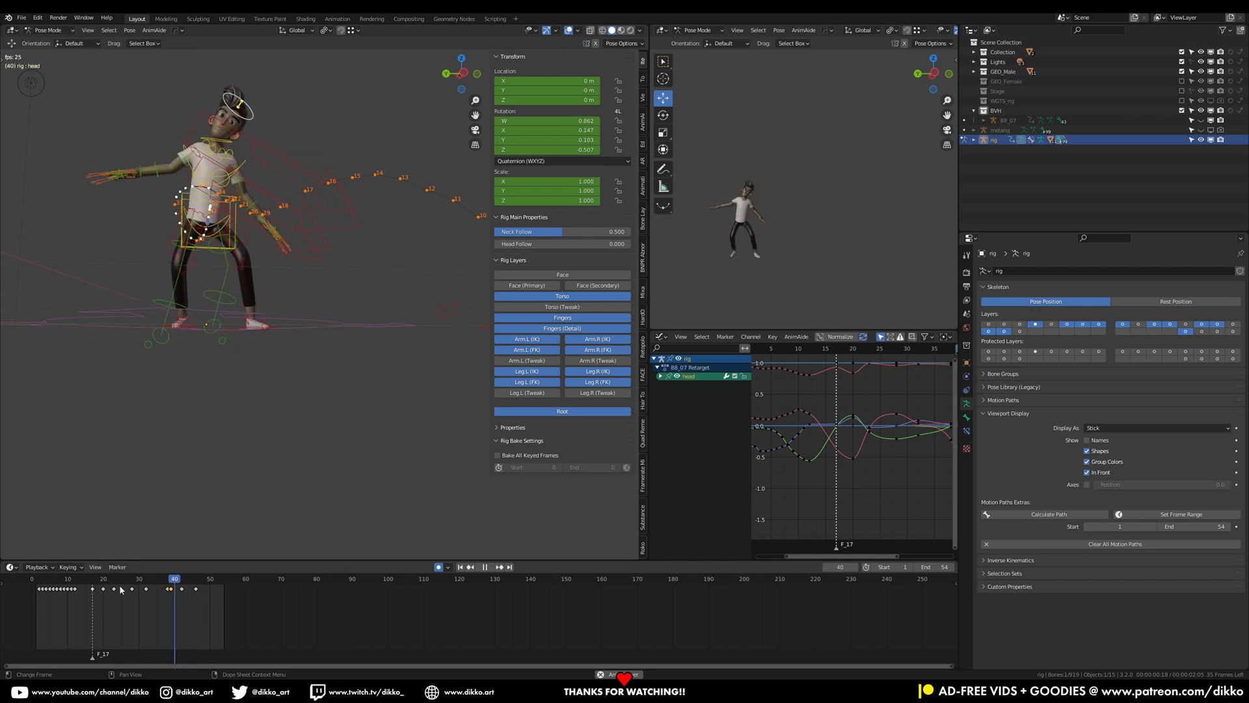
{"action": "left_click_drag", "start_coordinate": [141, 584], "coordinate": [44, 581]}
{"action": "key", "text": "space"}
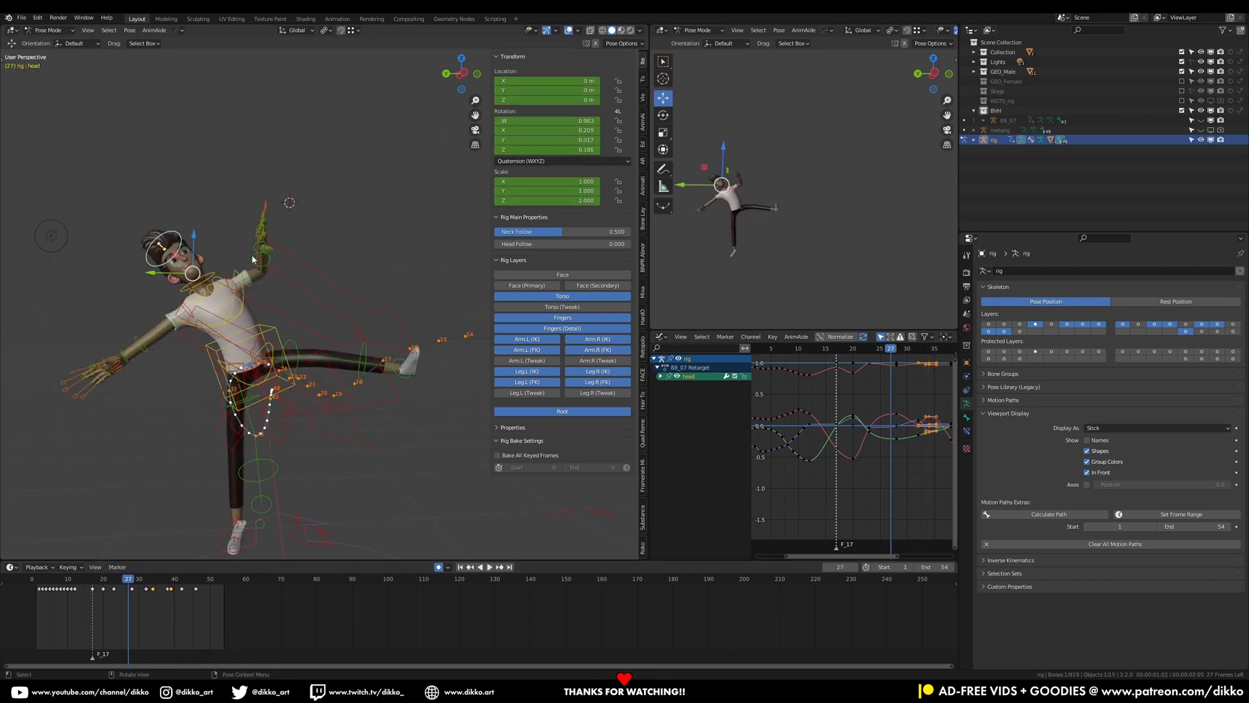
Rotate the right forearm FK control about -13 degrees at frame 40 and again at frame 48
{"action": "left_click", "coordinate": [275, 330]}
{"action": "left_click", "coordinate": [245, 339]}
{"action": "key", "text": "r"}
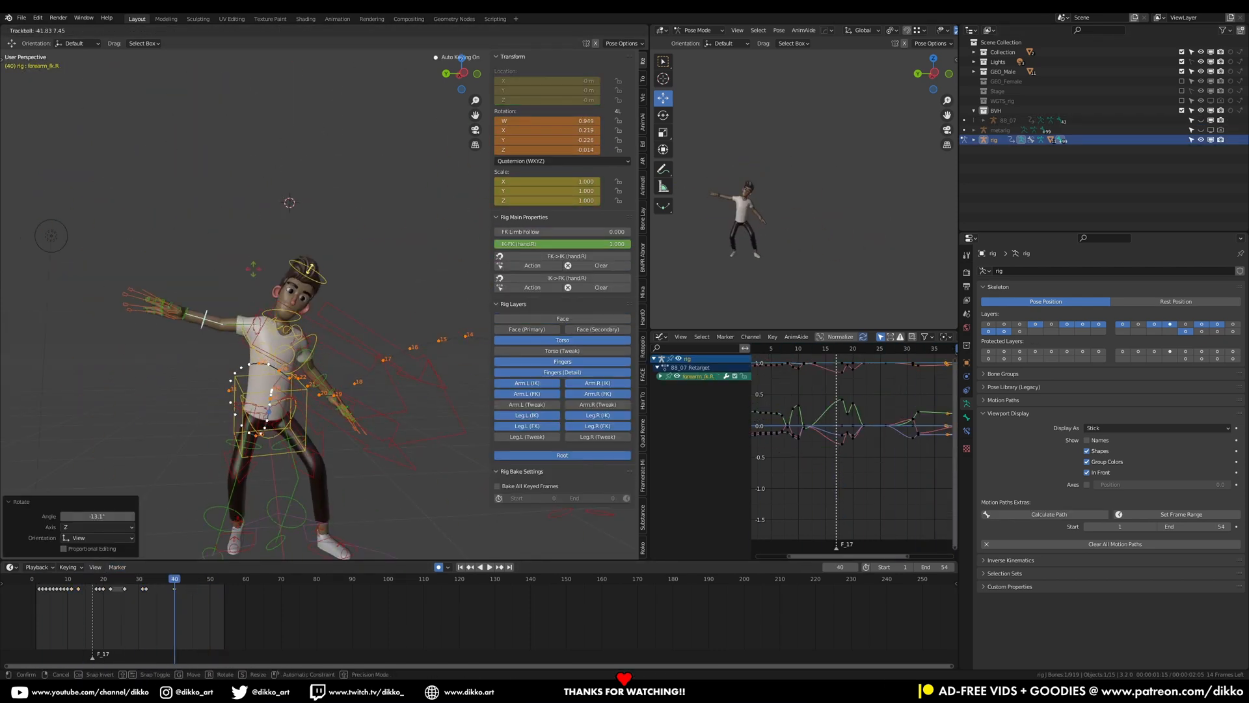
{"action": "left_click", "coordinate": [203, 579]}
{"action": "key", "text": "r"}
Select and rotate the right arm and shoulder controls around frames 44 to 48
{"action": "key", "text": "r"}
{"action": "left_click", "coordinate": [244, 326]}
{"action": "key", "text": "r"}
{"action": "left_click", "coordinate": [284, 346]}
{"action": "mouse_move", "coordinate": [203, 579]}
{"action": "left_mouse_down"}
{"action": "mouse_move", "coordinate": [129, 580]}
{"action": "mouse_move", "coordinate": [189, 580]}
{"action": "left_mouse_up"}
{"action": "key", "text": "r"}
{"action": "left_click", "coordinate": [215, 364]}
Slide the right shoulder's keyframe from about frame 48 to frame 44 and play back the result
{"action": "left_click_drag", "start_coordinate": [202, 588], "coordinate": [188, 589]}
{"action": "left_click", "coordinate": [188, 589]}
{"action": "key", "text": "space"}
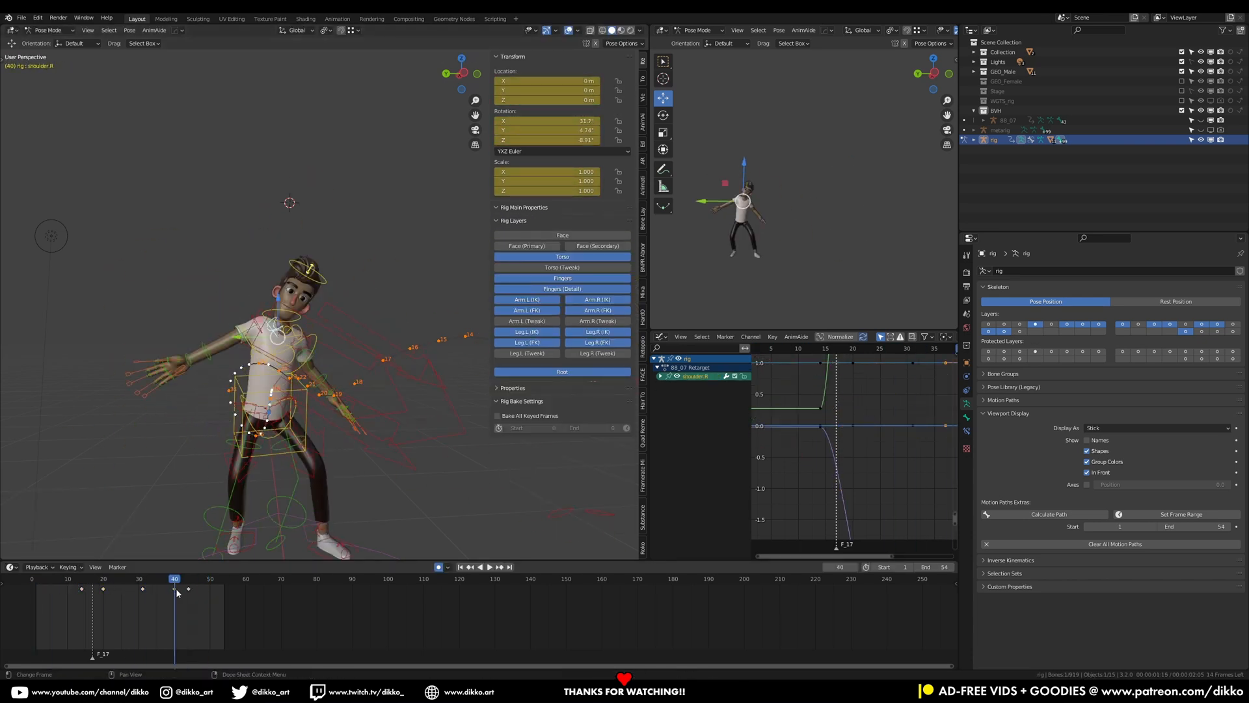